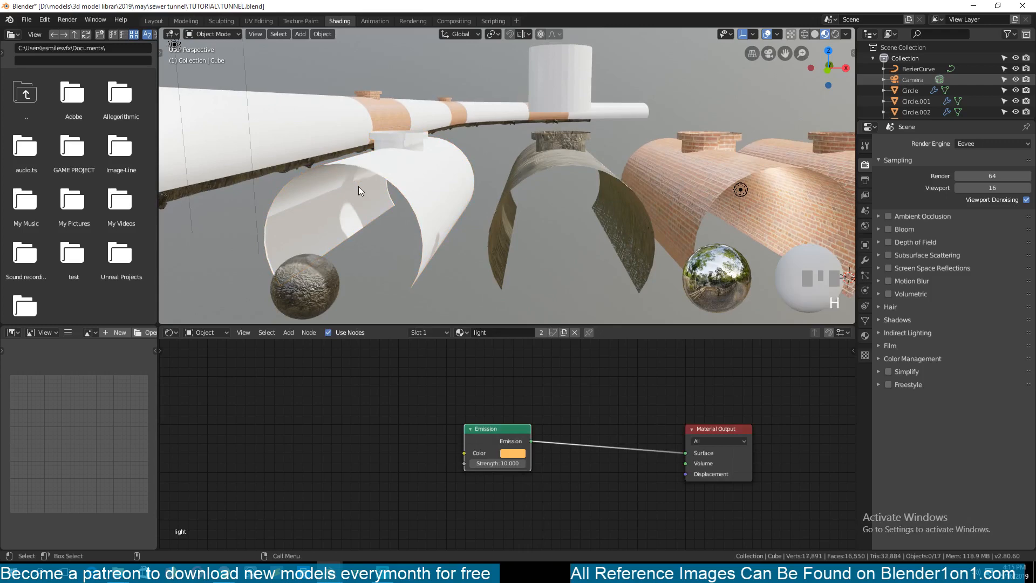
- Examine the plain and brick tunnel pieces and their materials, then compare them with the tunnel in the other Blender window
{"action": "middle_click_drag", "start_coordinate": [434, 221], "coordinate": [393, 223]}
{"action": "scroll", "coordinate": [391, 222], "scroll_direction": "down", "scroll_amount": 3}
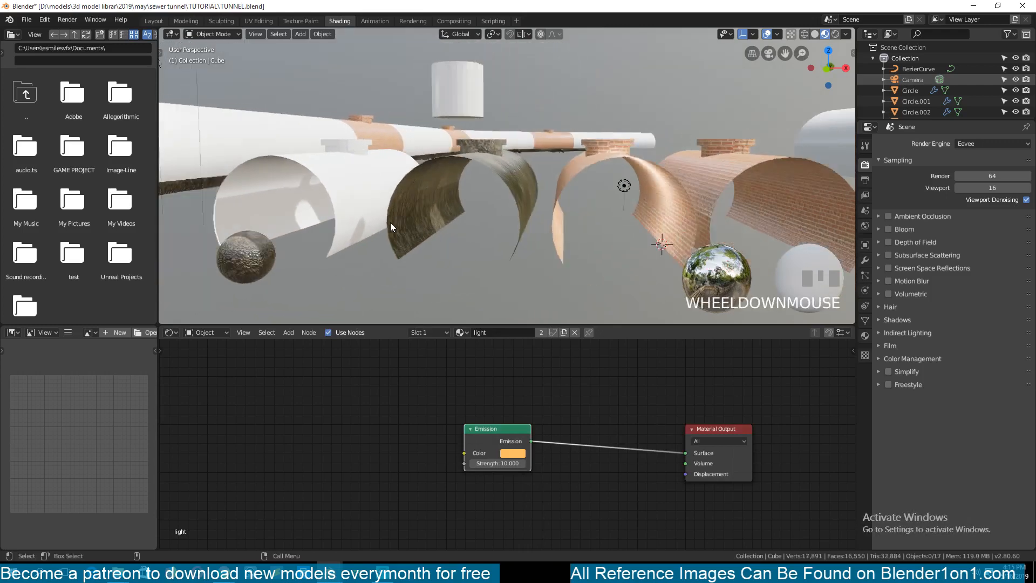
{"action": "key", "text": "grave"}
{"action": "left_click", "coordinate": [492, 193]}
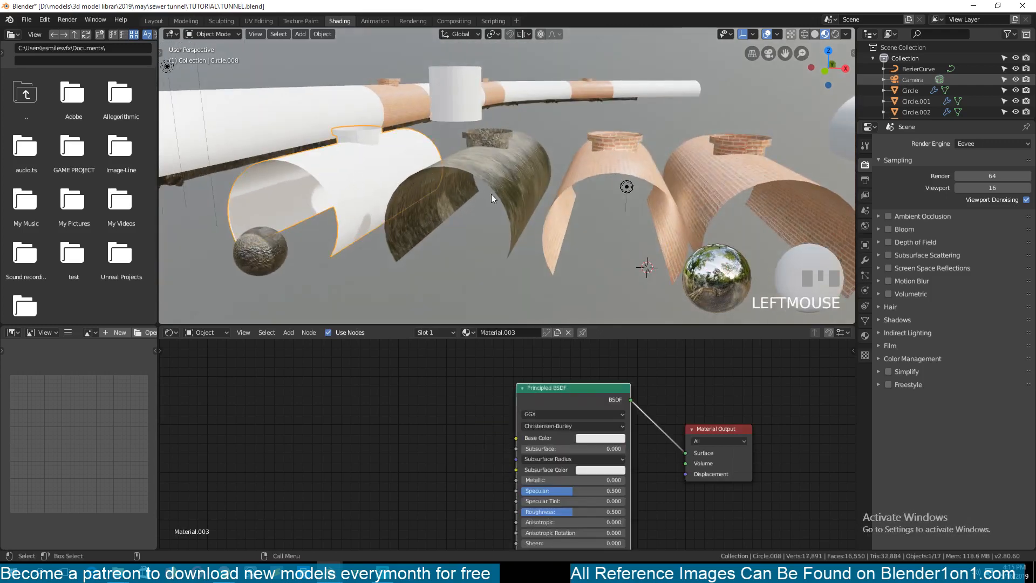
{"action": "left_click", "coordinate": [642, 171]}
{"action": "middle_click_drag", "start_coordinate": [350, 178], "coordinate": [429, 172], "text": "shift"}
{"action": "left_click", "coordinate": [330, 572]}
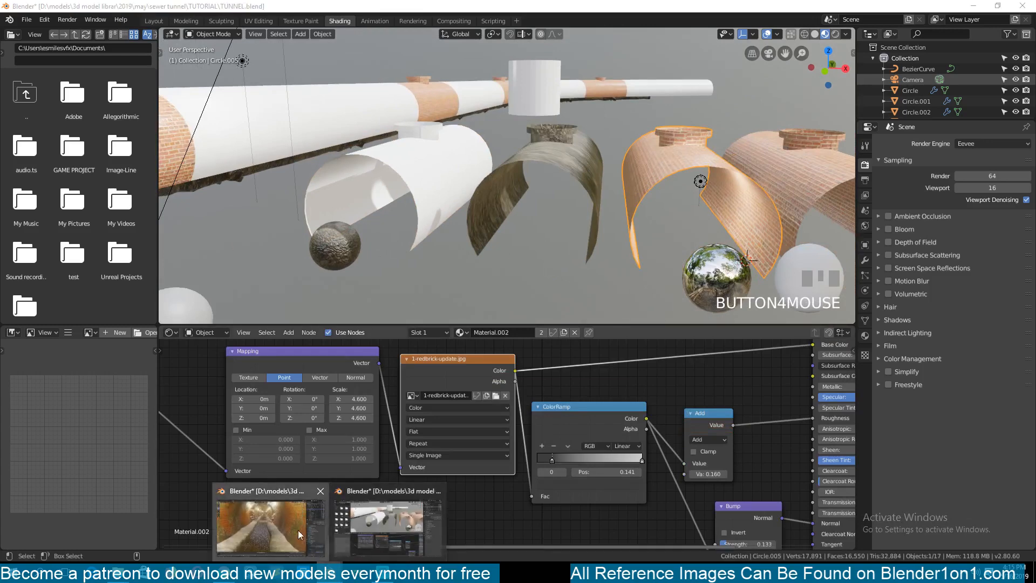
{"action": "left_click", "coordinate": [298, 530]}
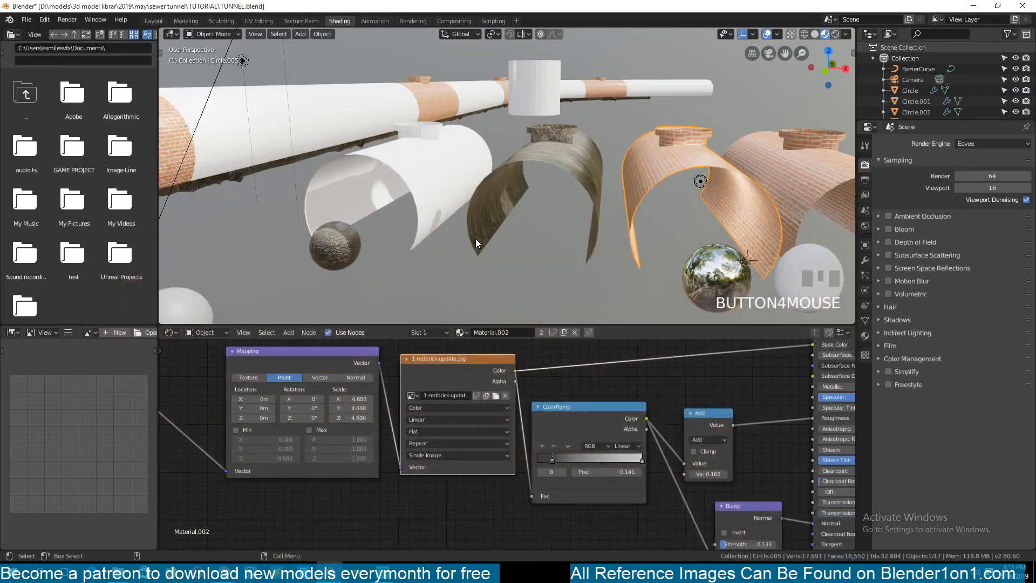
- Review the tunnel pieces' materials and unlink the brick material from the piece between the concrete one and the outer brick one
{"action": "middle_click_drag", "start_coordinate": [475, 239], "coordinate": [437, 202]}
{"action": "left_click", "coordinate": [426, 237]}
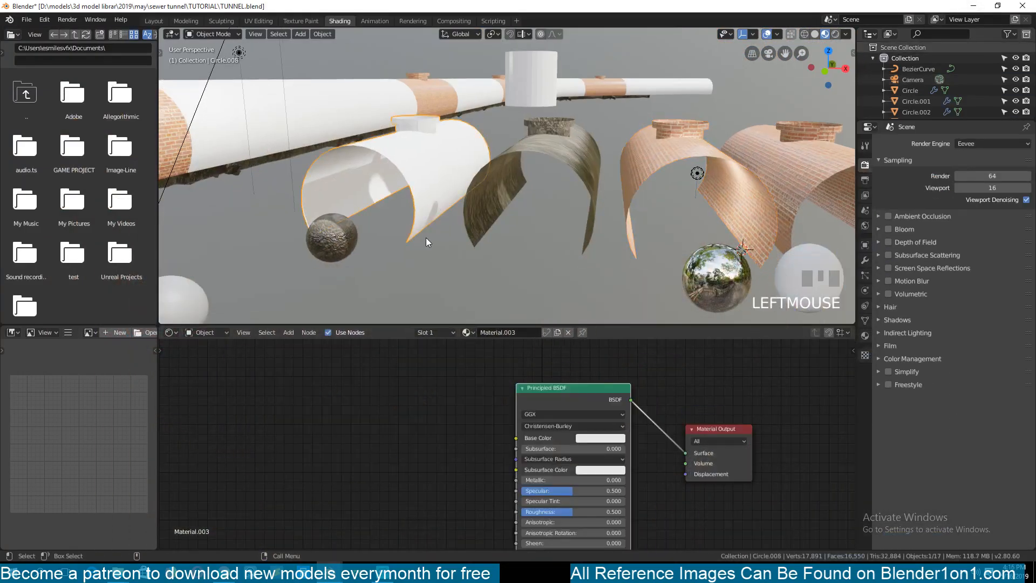
{"action": "middle_click_drag", "start_coordinate": [426, 238], "coordinate": [486, 162]}
{"action": "left_click", "coordinate": [471, 151]}
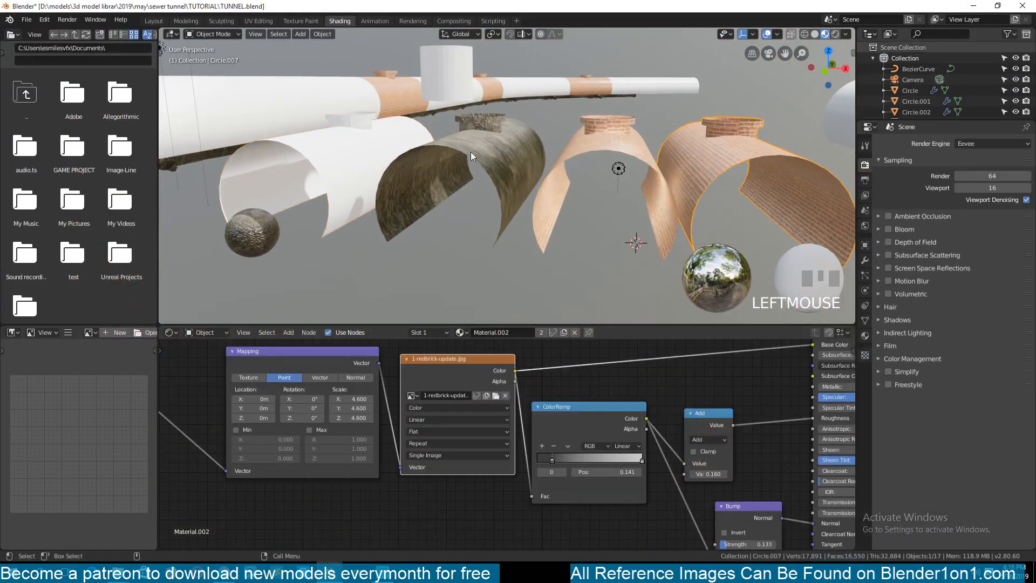
{"action": "left_click", "coordinate": [709, 142]}
{"action": "left_click", "coordinate": [485, 154]}
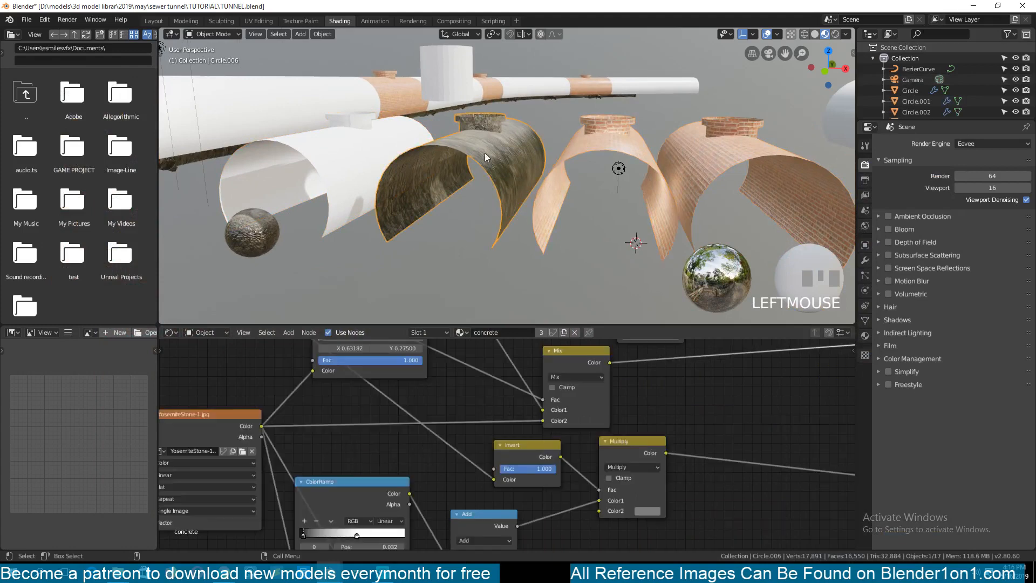
{"action": "left_click", "coordinate": [641, 154]}
{"action": "left_click", "coordinate": [575, 332]}
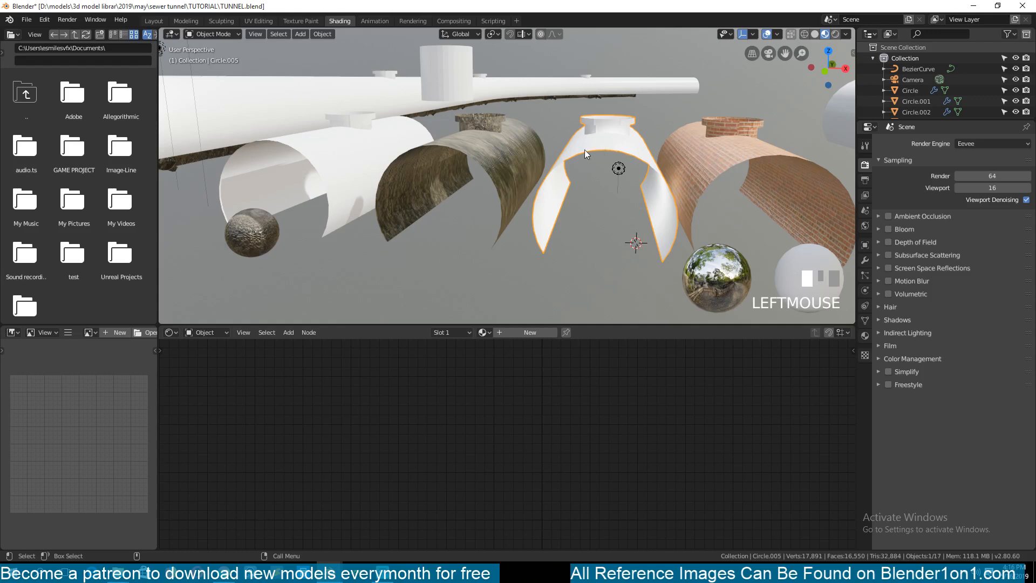
- Rename the material of the outer brick tunnel piece to "bricks" and check the concrete piece's material name
{"action": "left_click", "coordinate": [351, 167]}
{"action": "left_click", "coordinate": [745, 125]}
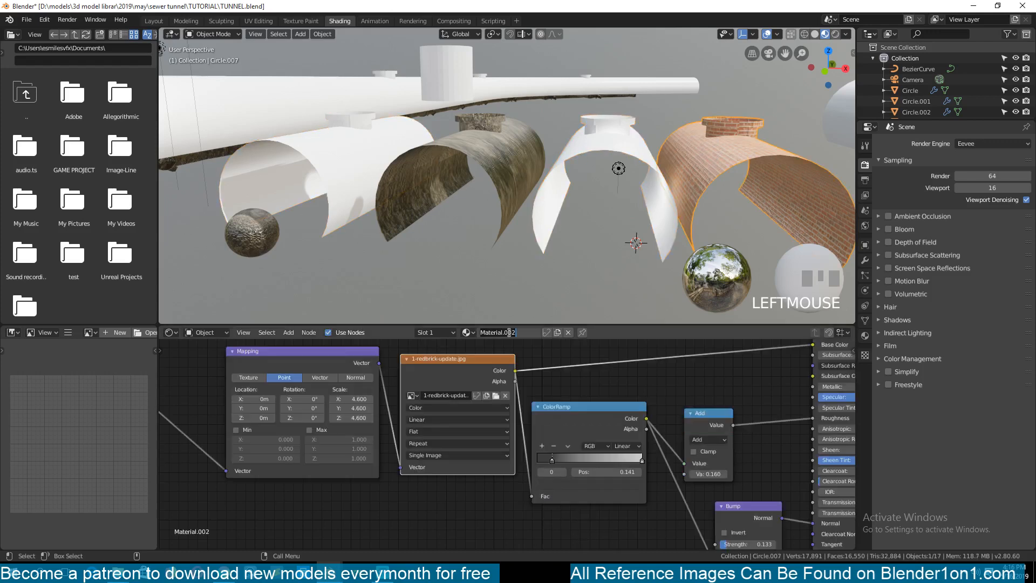
{"action": "type", "text": "bricks"}
{"action": "key", "text": "Return"}
{"action": "left_click", "coordinate": [475, 223]}
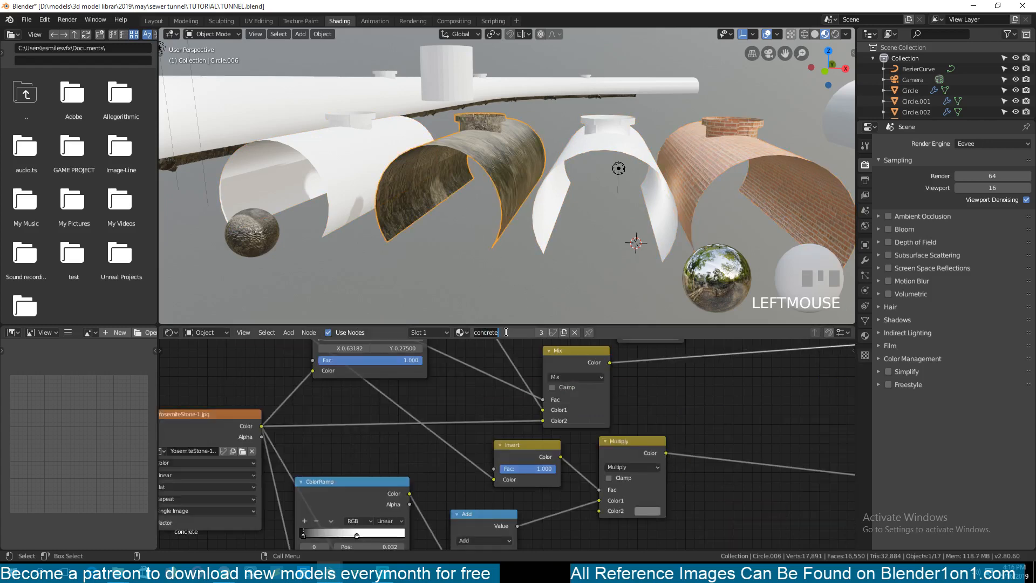
- Create a new material on the tunnel piece without one and name it "bricks and concrete"
{"action": "left_click", "coordinate": [584, 199]}
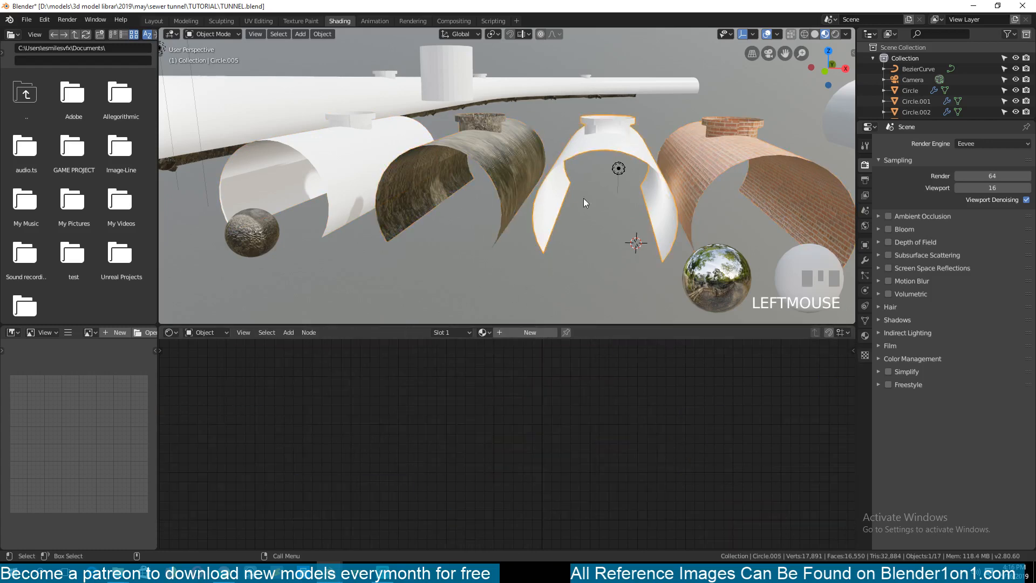
{"action": "double_click", "coordinate": [502, 332]}
{"action": "type", "text": "bricks"}
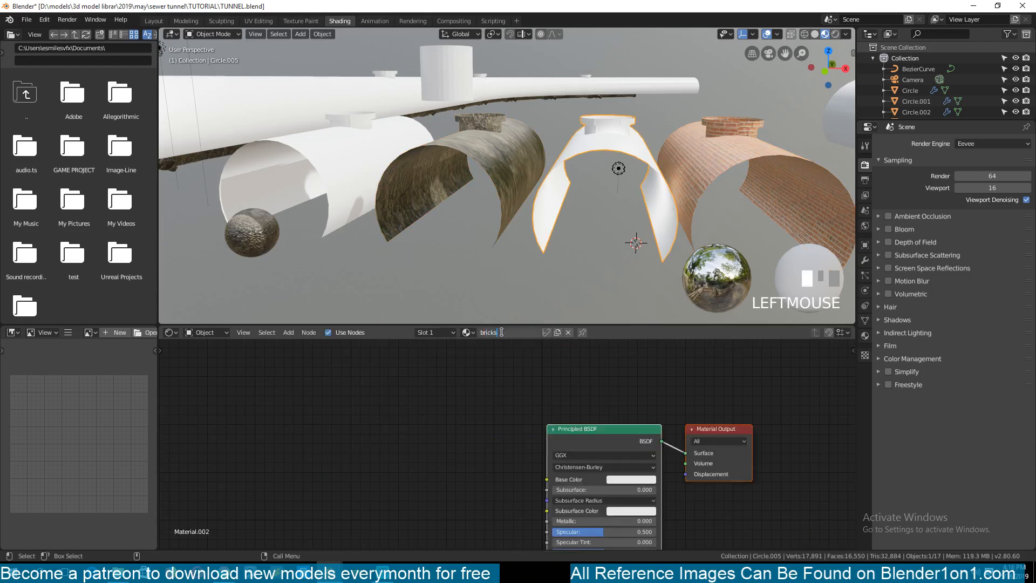
{"action": "type", "text": " and concrete"}
{"action": "key", "text": "Return"}
- Rename the material of the plain white tunnel piece beside the concrete one to "mask"
{"action": "left_click", "coordinate": [361, 193]}
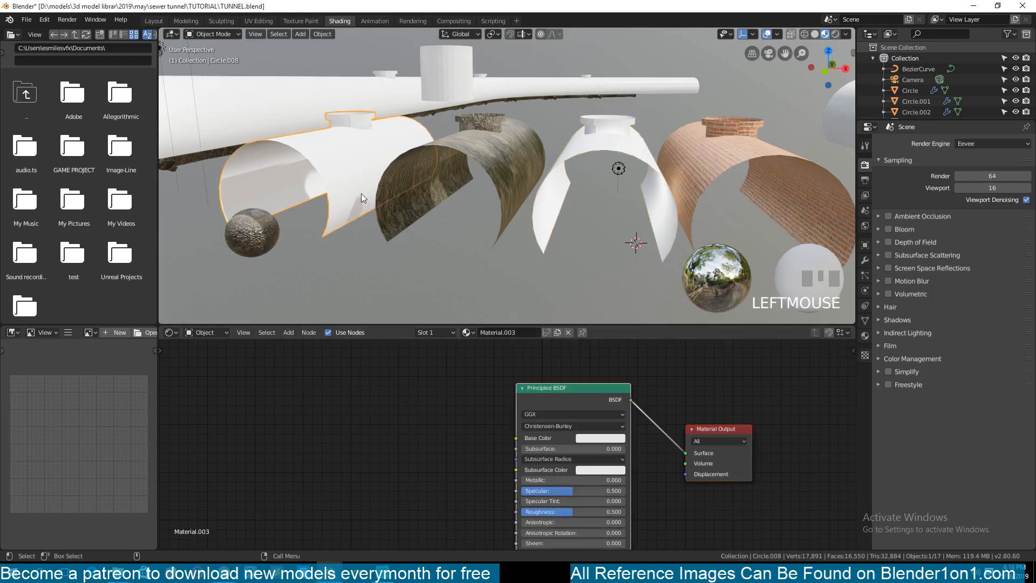
{"action": "left_click", "coordinate": [514, 332]}
{"action": "type", "text": "mask"}
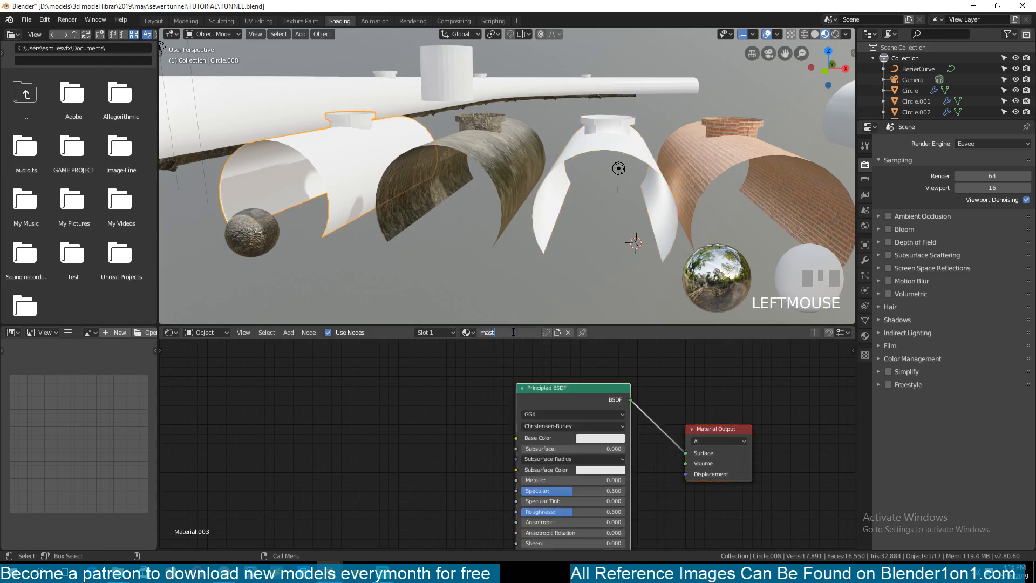
{"action": "key", "text": "Return"}
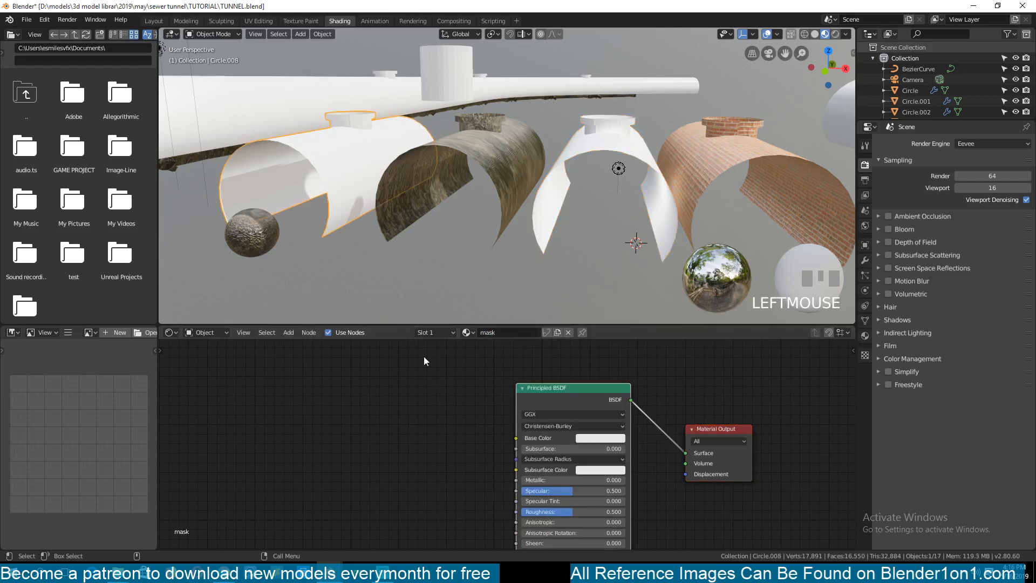
- Add an Image Texture node to the mask material, beside the Principled BSDF
{"action": "middle_click_drag", "start_coordinate": [422, 430], "coordinate": [492, 423]}
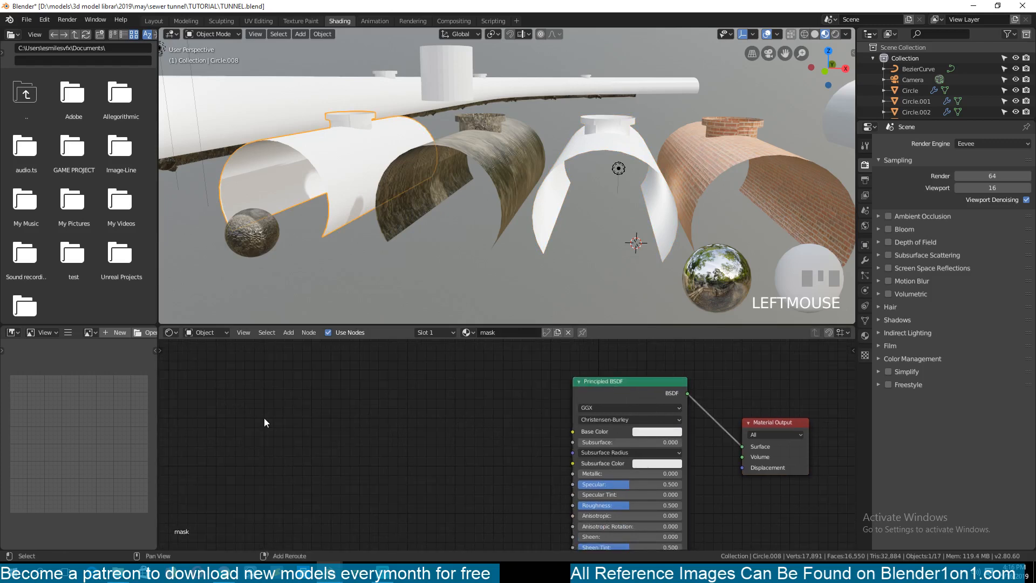
{"action": "key", "text": "shift+a"}
{"action": "mouse_move", "coordinate": [205, 387]}
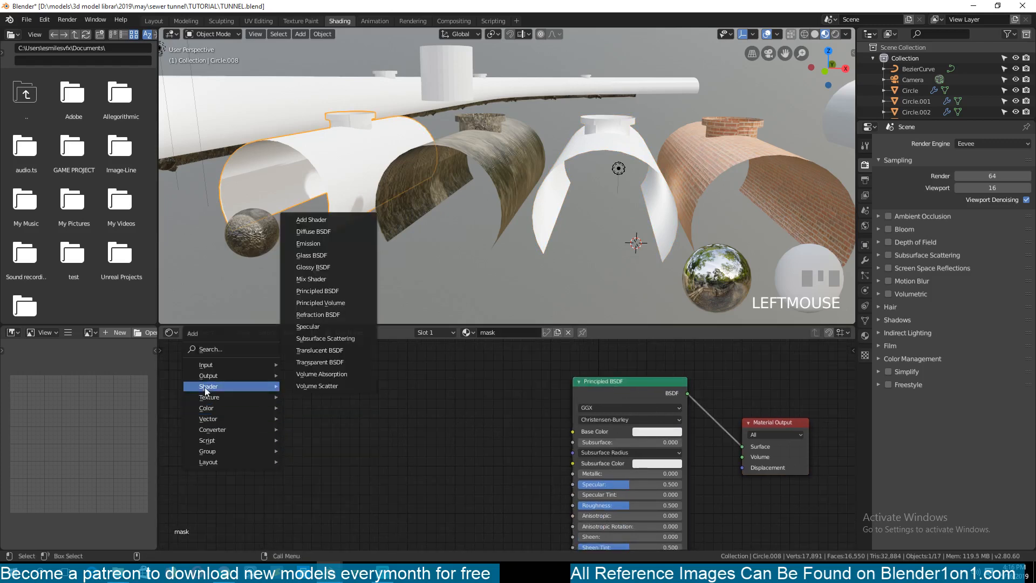
{"action": "left_click", "coordinate": [333, 319]}
{"action": "left_click", "coordinate": [323, 403]}
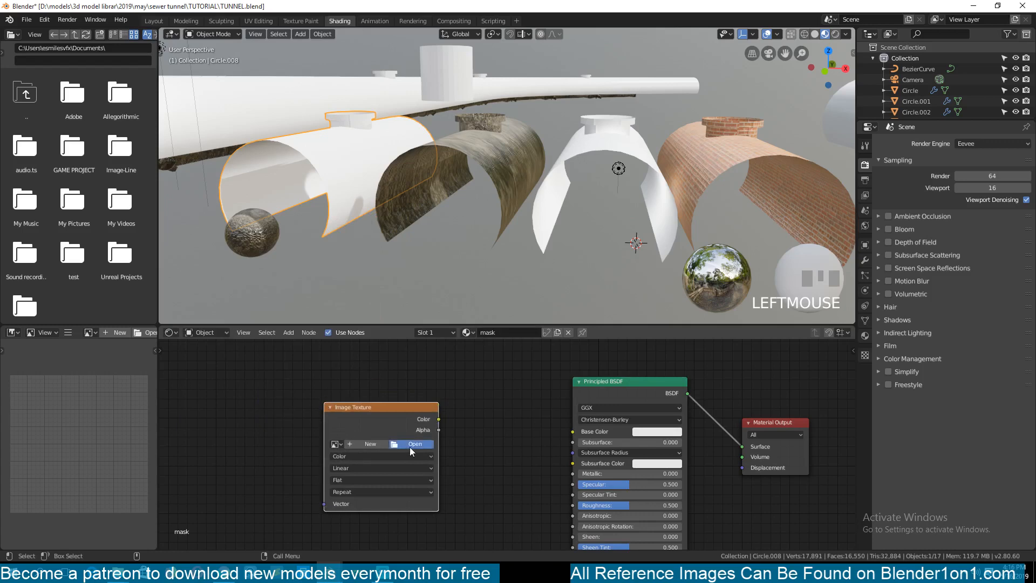
- Load scratched-plastic-texture-9.jpg from the new textures\scratches folder into the Image Texture node
{"action": "left_click", "coordinate": [410, 446]}
{"action": "left_click", "coordinate": [41, 241]}
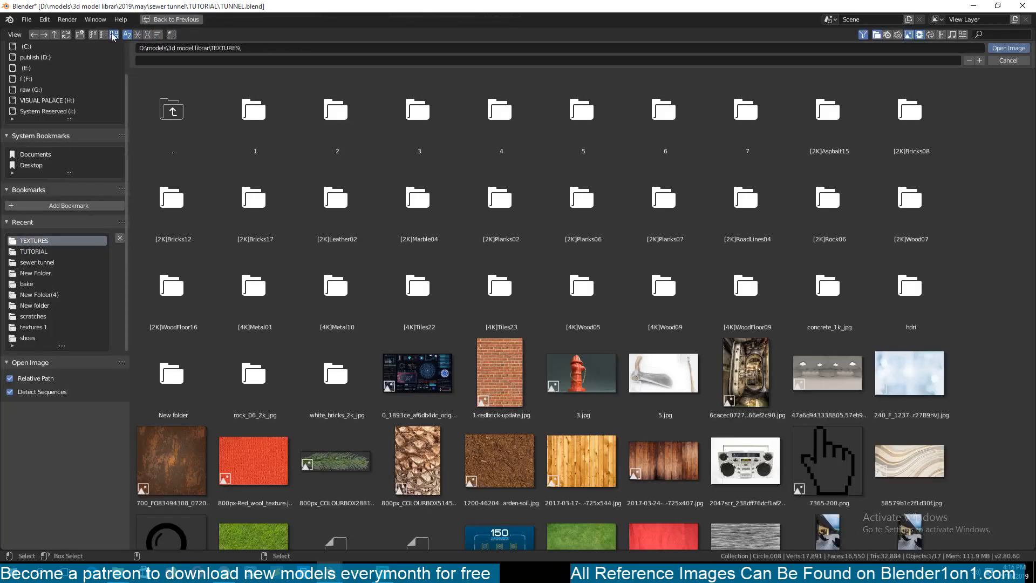
{"action": "scroll", "coordinate": [310, 215], "scroll_direction": "down", "scroll_amount": 2}
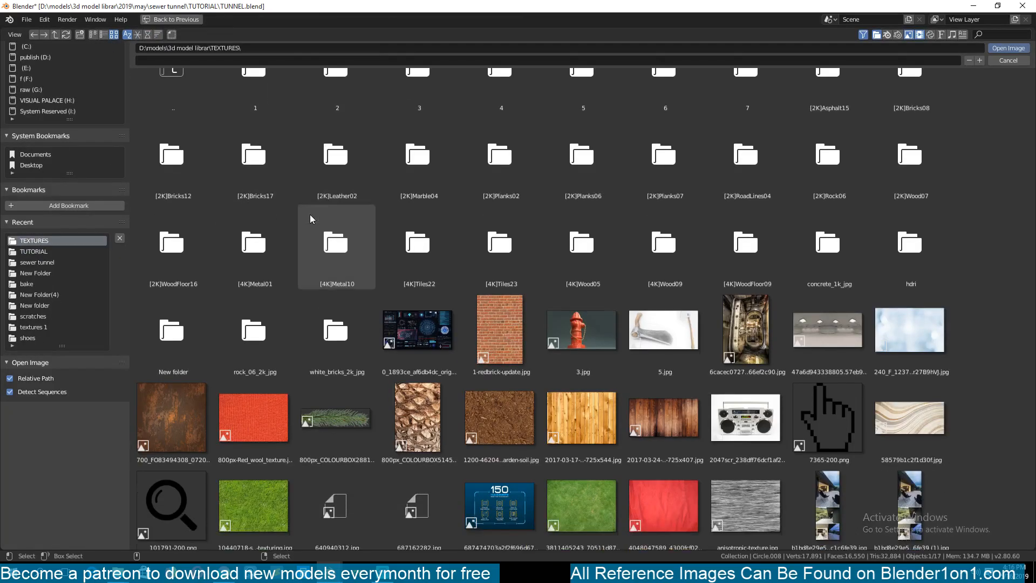
{"action": "scroll", "coordinate": [310, 215], "scroll_direction": "up", "scroll_amount": 2}
{"action": "left_click", "coordinate": [183, 95]}
{"action": "left_click", "coordinate": [527, 139]}
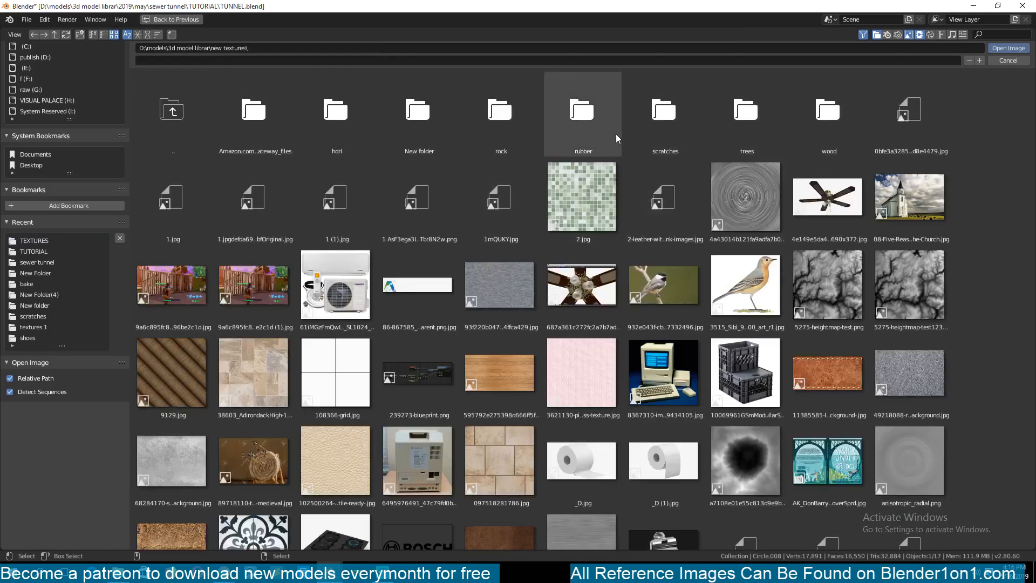
{"action": "left_click", "coordinate": [661, 122]}
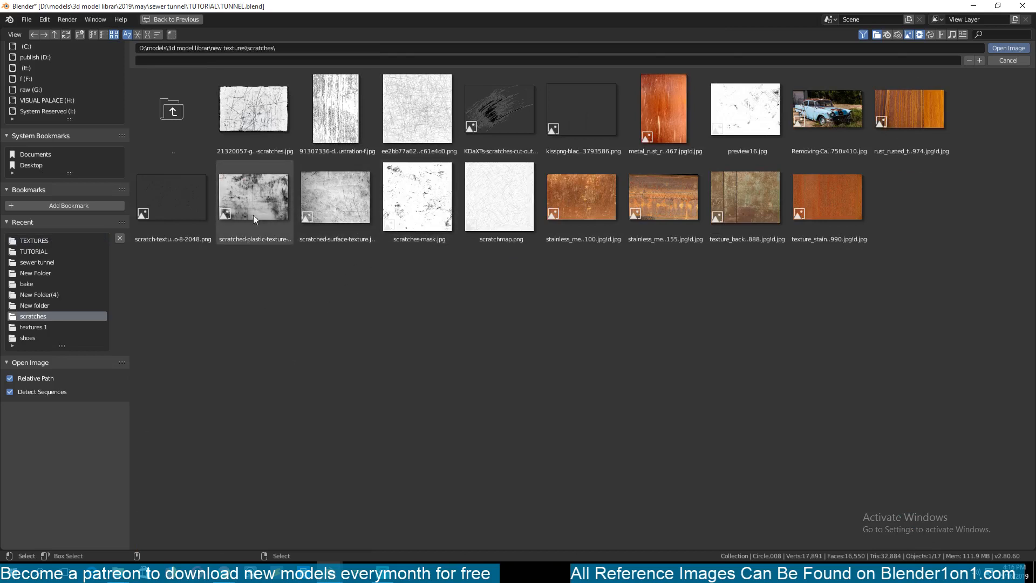
{"action": "left_click", "coordinate": [269, 205]}
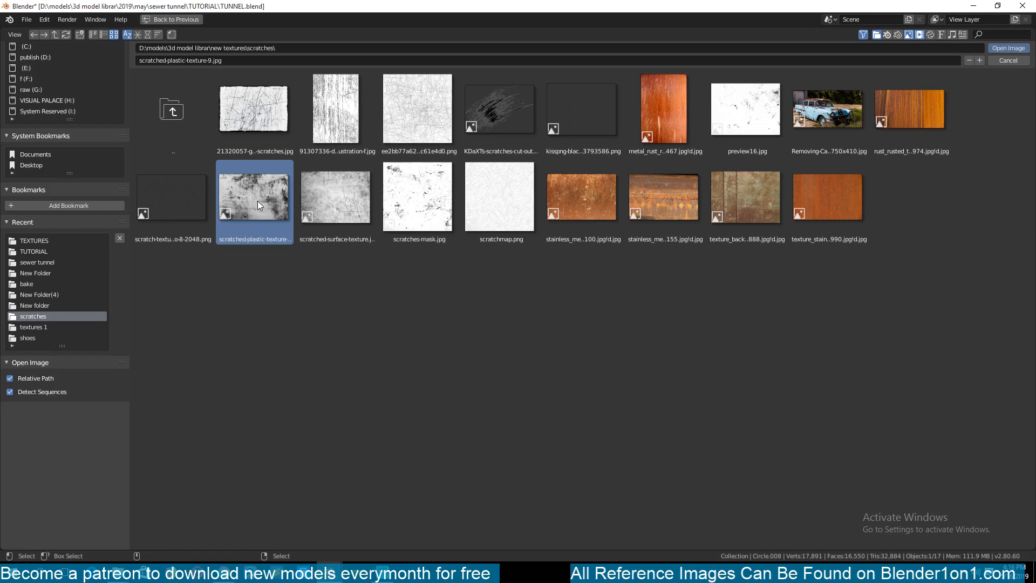
{"action": "double_click", "coordinate": [258, 200]}
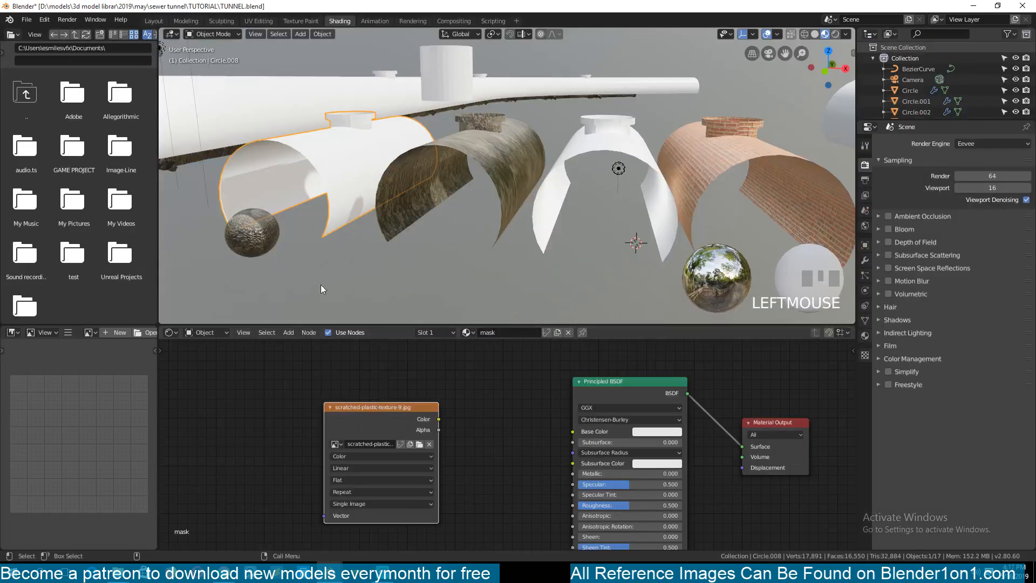
- Move the scratched texture node away from the Principled BSDF and preview its color output on the tunnel piece through a Viewer node
{"action": "left_click_drag", "start_coordinate": [360, 422], "coordinate": [210, 410]}
{"action": "left_click", "coordinate": [215, 409], "text": "ctrl+shift"}
{"action": "middle_click_drag", "start_coordinate": [336, 198], "coordinate": [503, 218]}
{"action": "key", "text": "grave"}
{"action": "scroll", "coordinate": [373, 233], "scroll_direction": "up", "scroll_amount": 4}
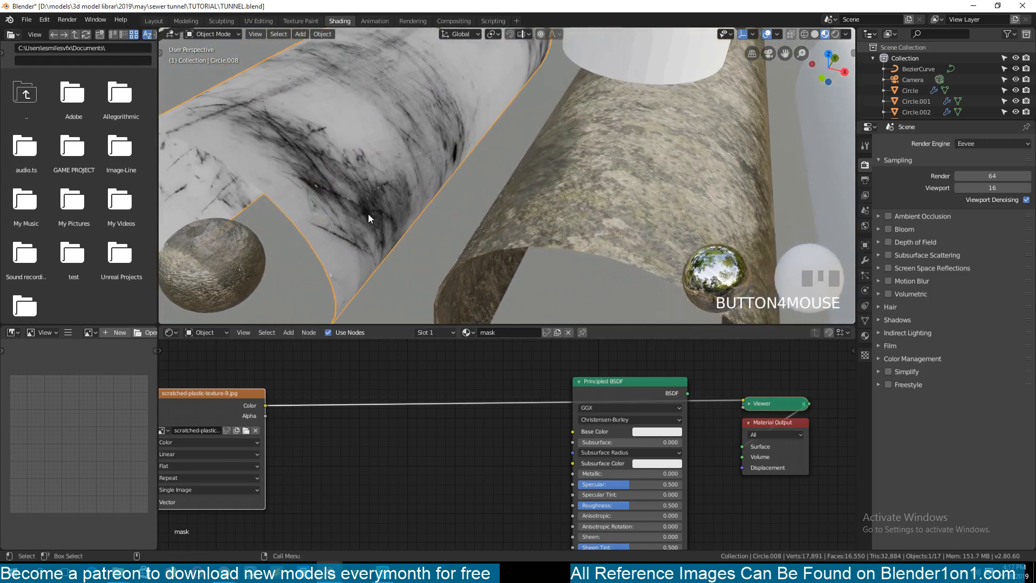
{"action": "middle_click_drag", "start_coordinate": [262, 407], "coordinate": [381, 407]}
{"action": "left_click_drag", "start_coordinate": [328, 404], "coordinate": [235, 425]}
{"action": "key", "text": "grave"}
{"action": "middle_click_drag", "start_coordinate": [292, 162], "coordinate": [347, 173]}
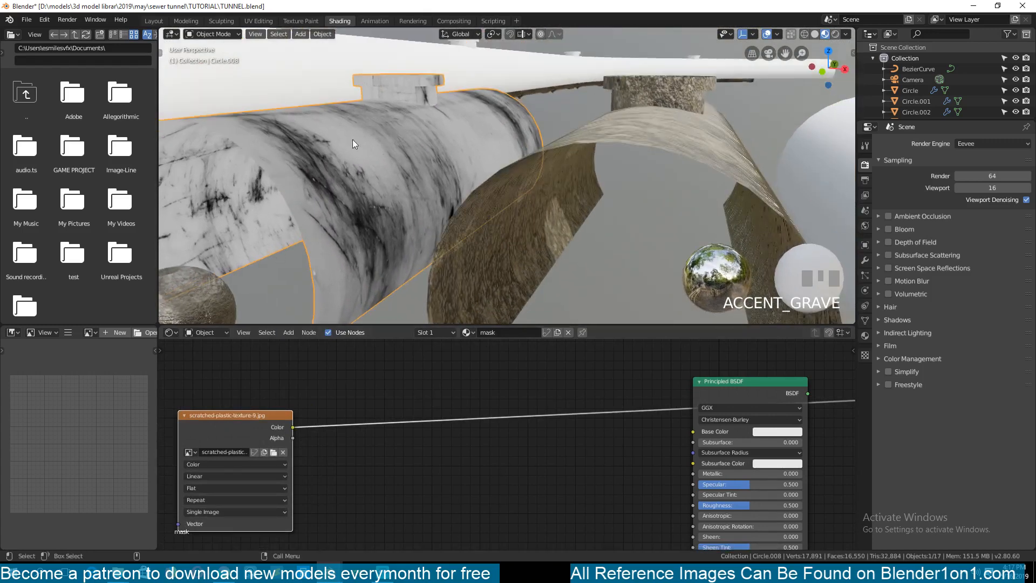
- Insert a Math node on the scratched texture's output link, set it to Power and raise its value to 2.900
{"action": "key", "text": "shift+a"}
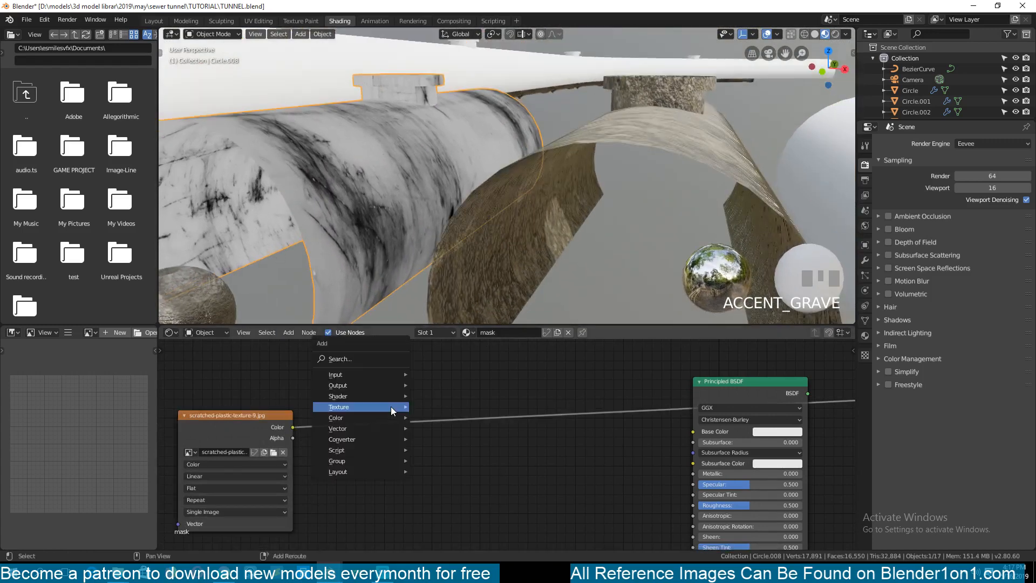
{"action": "mouse_move", "coordinate": [358, 438]}
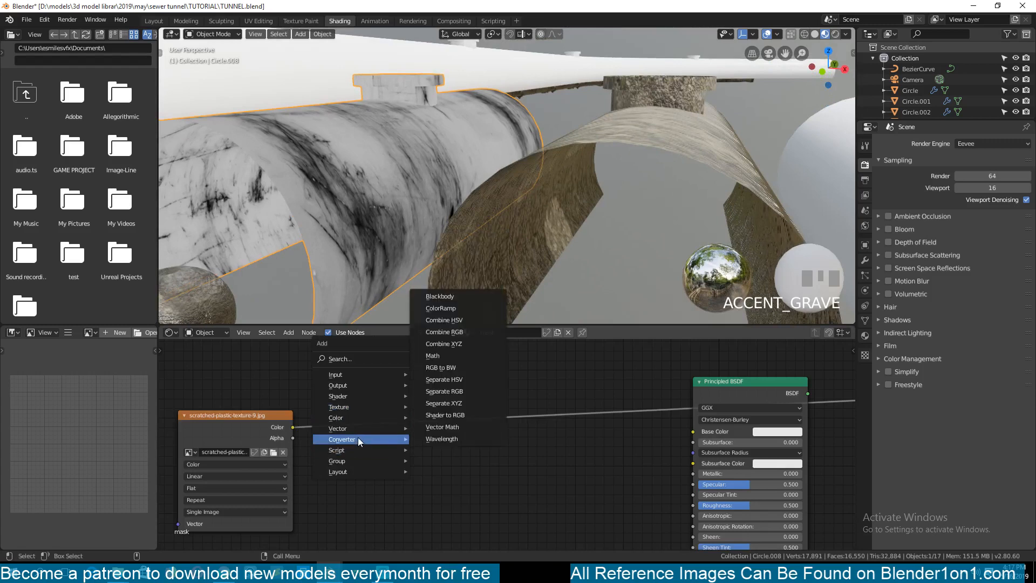
{"action": "left_click", "coordinate": [442, 356]}
{"action": "left_click", "coordinate": [389, 442]}
{"action": "left_click", "coordinate": [395, 427]}
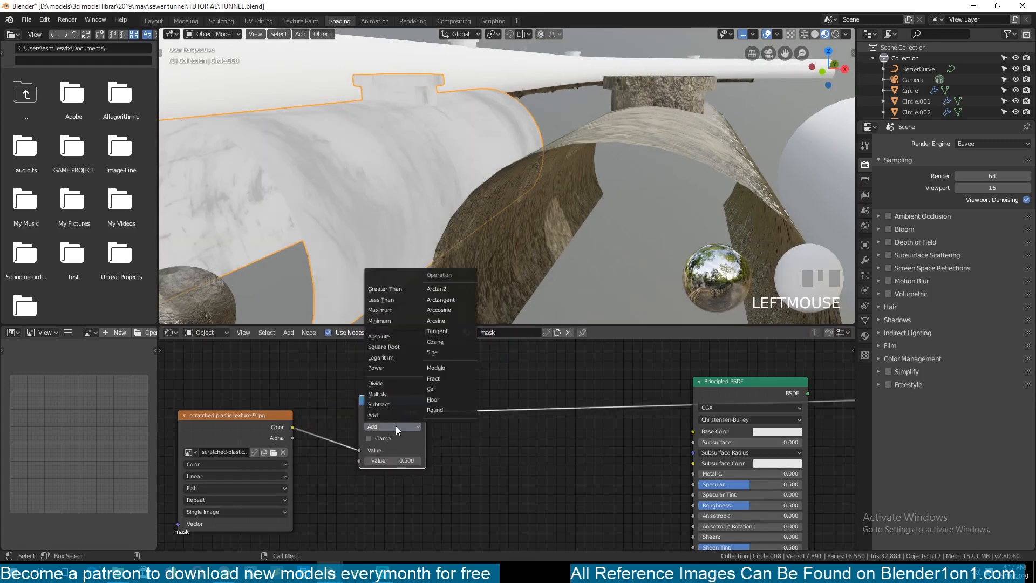
{"action": "left_click", "coordinate": [394, 367]}
{"action": "mouse_move", "coordinate": [393, 461]}
{"action": "left_mouse_down"}
{"action": "mouse_move", "coordinate": [442, 460]}
{"action": "mouse_move", "coordinate": [423, 460]}
{"action": "mouse_move", "coordinate": [434, 460]}
{"action": "left_mouse_up"}
{"action": "key", "text": "grave"}
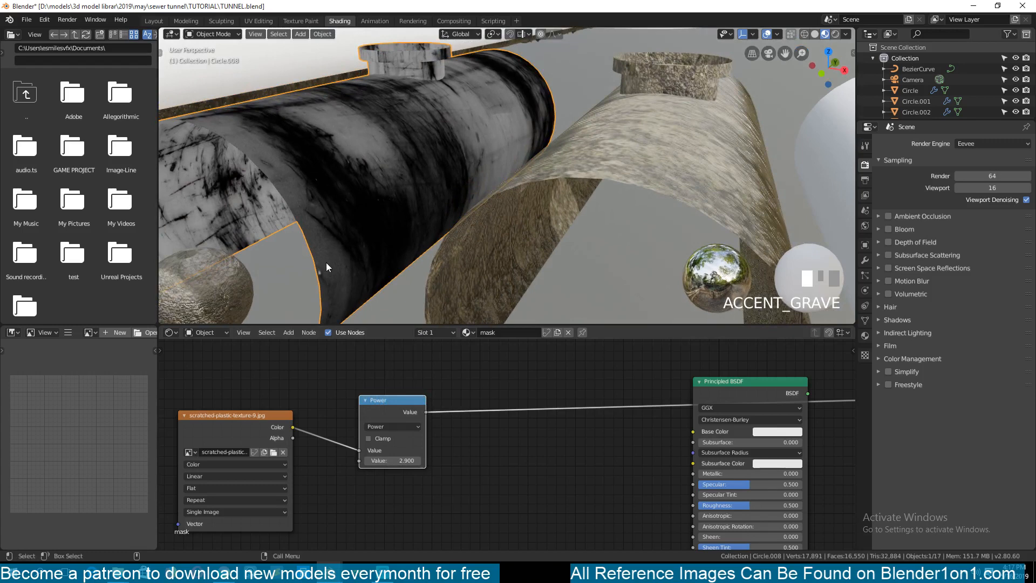
{"action": "middle_click_drag", "start_coordinate": [326, 262], "coordinate": [301, 257]}
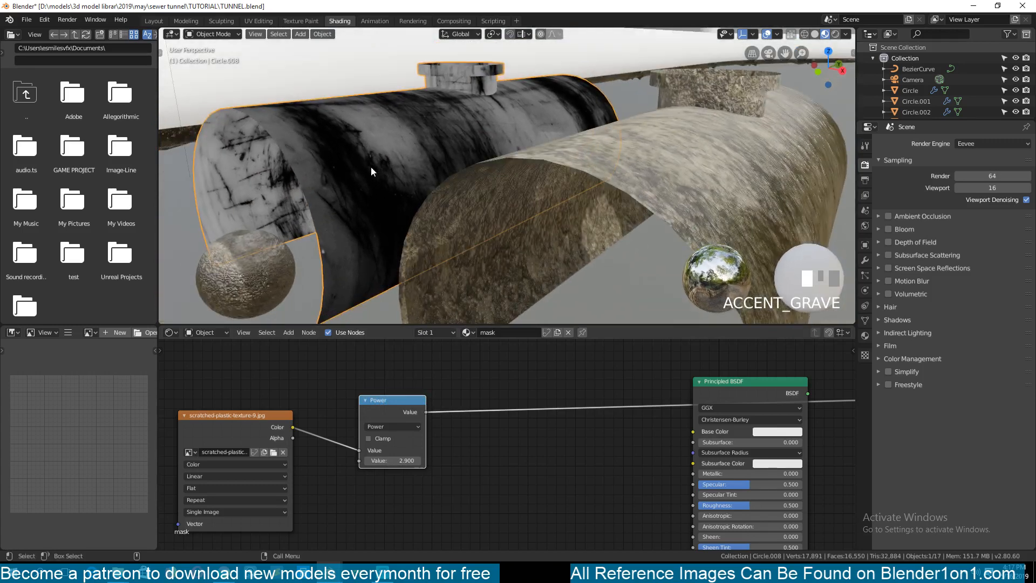
- Insert a second Math node on the link after the Power node and set its operation to Floor
{"action": "left_click_drag", "start_coordinate": [400, 401], "coordinate": [375, 413]}
{"action": "key", "text": "shift+a"}
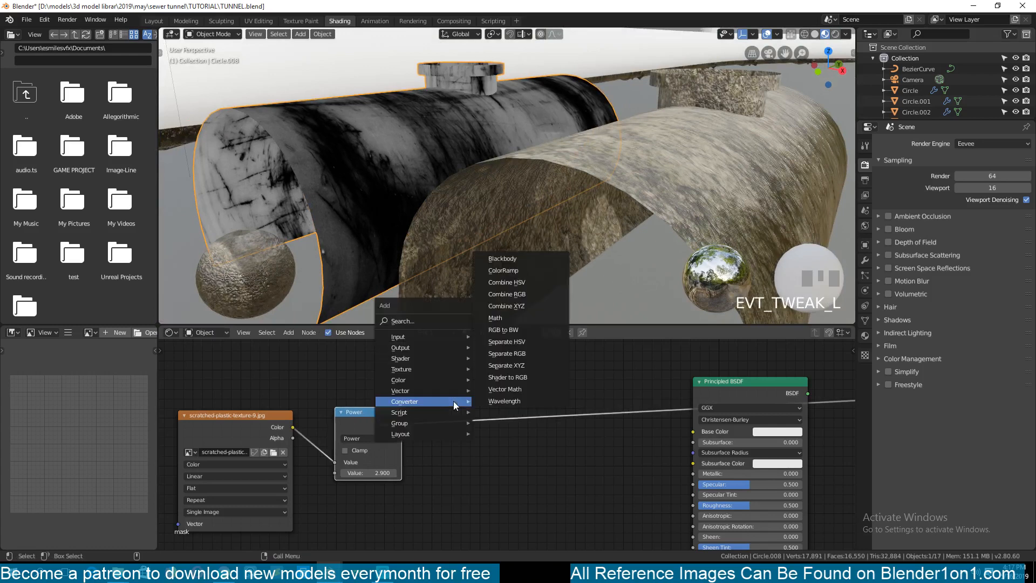
{"action": "left_click", "coordinate": [526, 318]}
{"action": "left_click", "coordinate": [497, 435]}
{"action": "left_click", "coordinate": [500, 427]}
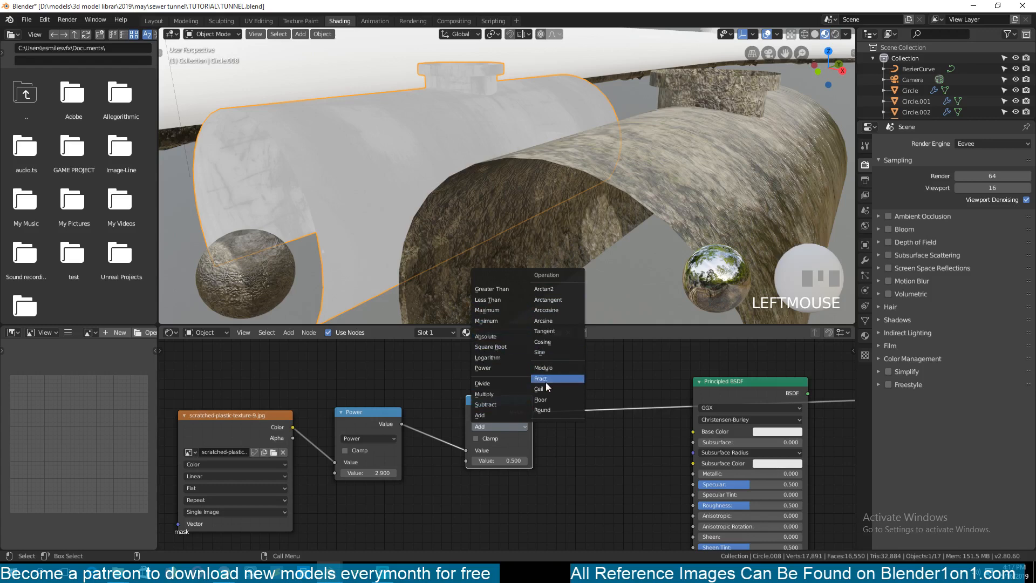
{"action": "left_click", "coordinate": [551, 400]}
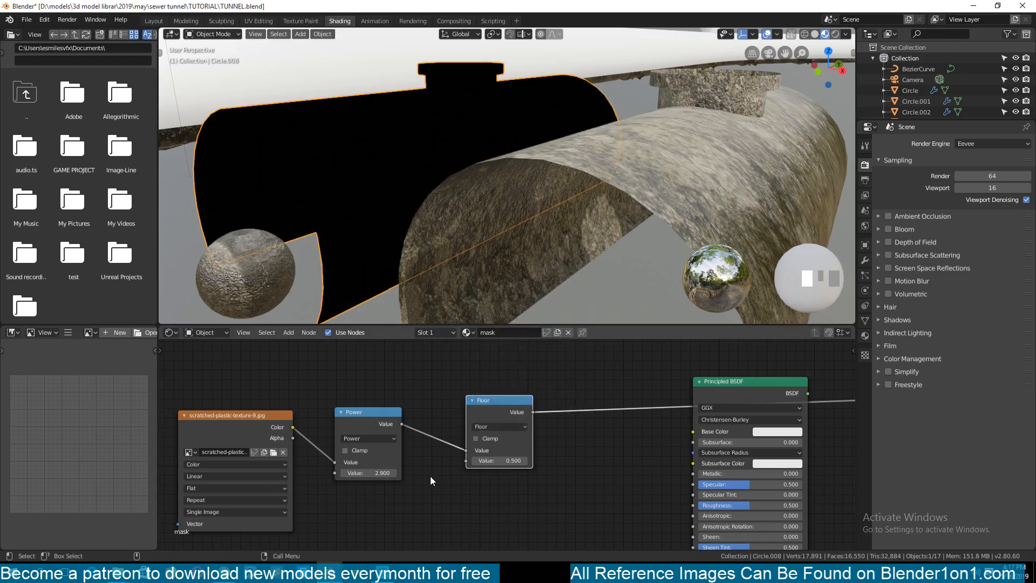
- Lower the Power node's value to -0.700 and check the scratch pattern inside the tunnel piece
{"action": "left_click_drag", "start_coordinate": [373, 472], "coordinate": [355, 473]}
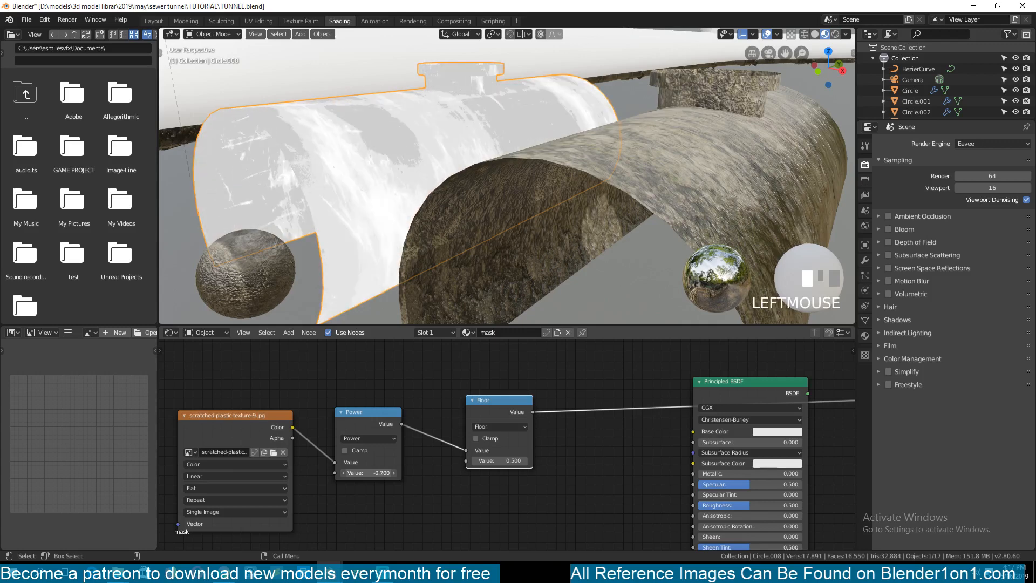
{"action": "middle_click_drag", "start_coordinate": [326, 237], "coordinate": [547, 170]}
{"action": "scroll", "coordinate": [607, 148], "scroll_direction": "up", "scroll_amount": 3}
{"action": "scroll", "coordinate": [547, 170], "scroll_direction": "down", "scroll_amount": 2}
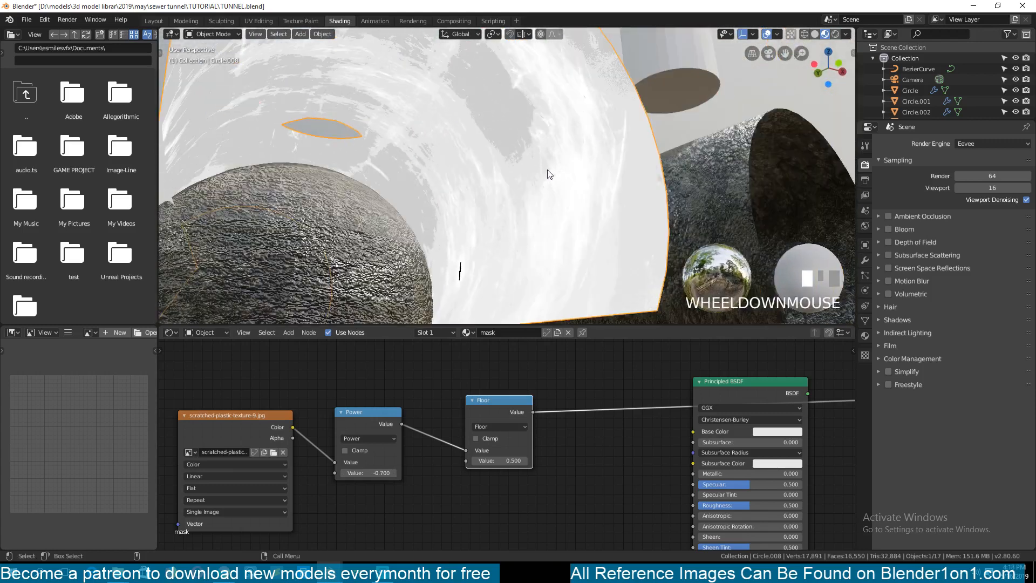
{"action": "middle_click_drag", "start_coordinate": [515, 203], "coordinate": [452, 245]}
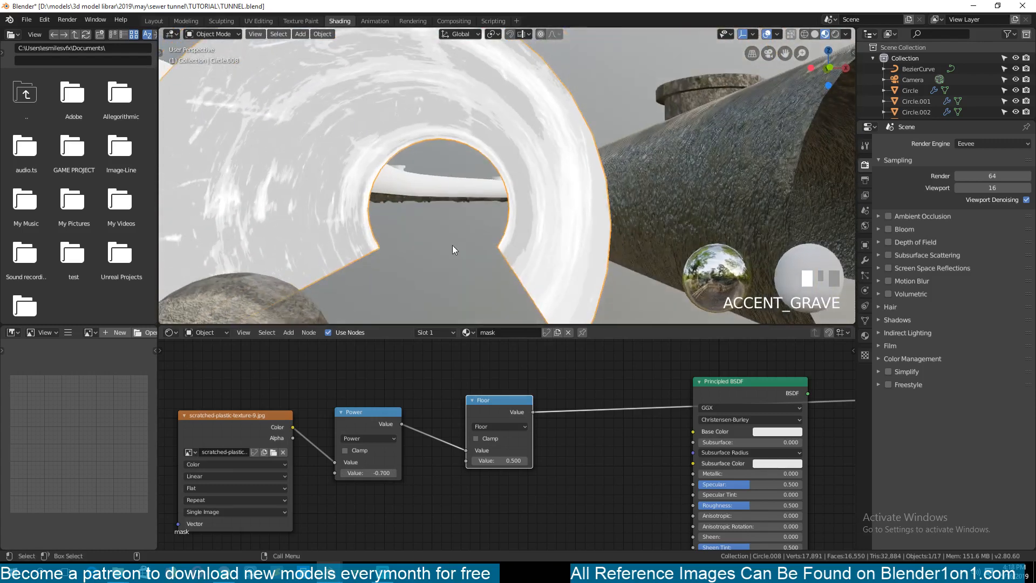
- Lower the Floor node's second value to 0.000 and check the tunnel piece
{"action": "mouse_move", "coordinate": [499, 461]}
{"action": "left_mouse_down"}
{"action": "mouse_move", "coordinate": [475, 460]}
{"action": "mouse_move", "coordinate": [486, 460]}
{"action": "left_mouse_up"}
{"action": "scroll", "coordinate": [388, 199], "scroll_direction": "down", "scroll_amount": 3}
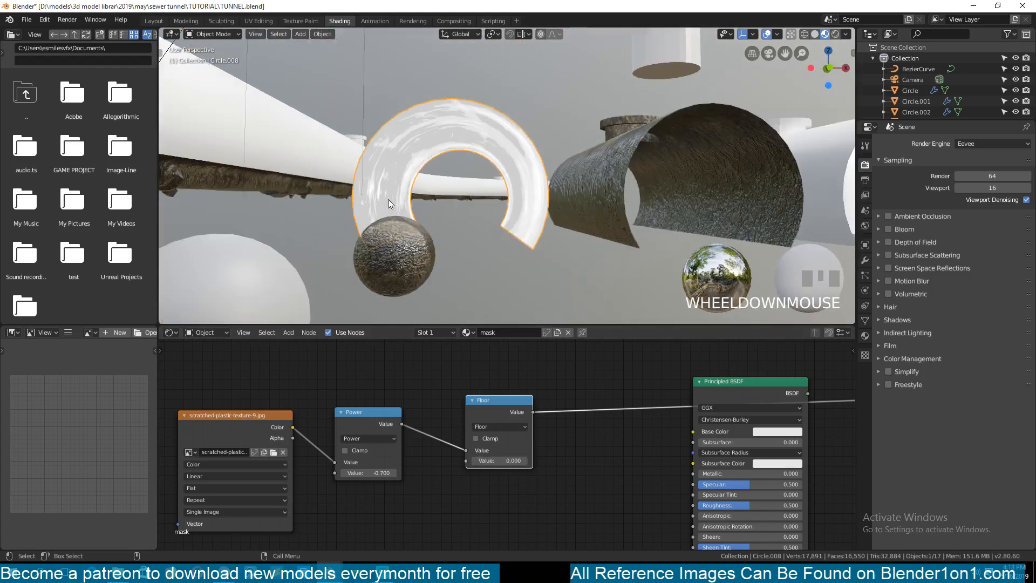
{"action": "middle_click_drag", "start_coordinate": [387, 213], "coordinate": [362, 216]}
{"action": "middle_click_drag", "start_coordinate": [387, 93], "coordinate": [390, 153], "text": "shift"}
{"action": "scroll", "coordinate": [414, 149], "scroll_direction": "up", "scroll_amount": 4}
- Set the Power node's value to -0.630 and check the scratch pattern from several angles
{"action": "mouse_move", "coordinate": [369, 473]}
{"action": "left_mouse_down"}
{"action": "mouse_move", "coordinate": [385, 473]}
{"action": "mouse_move", "coordinate": [366, 473]}
{"action": "mouse_move", "coordinate": [374, 473]}
{"action": "left_mouse_up"}
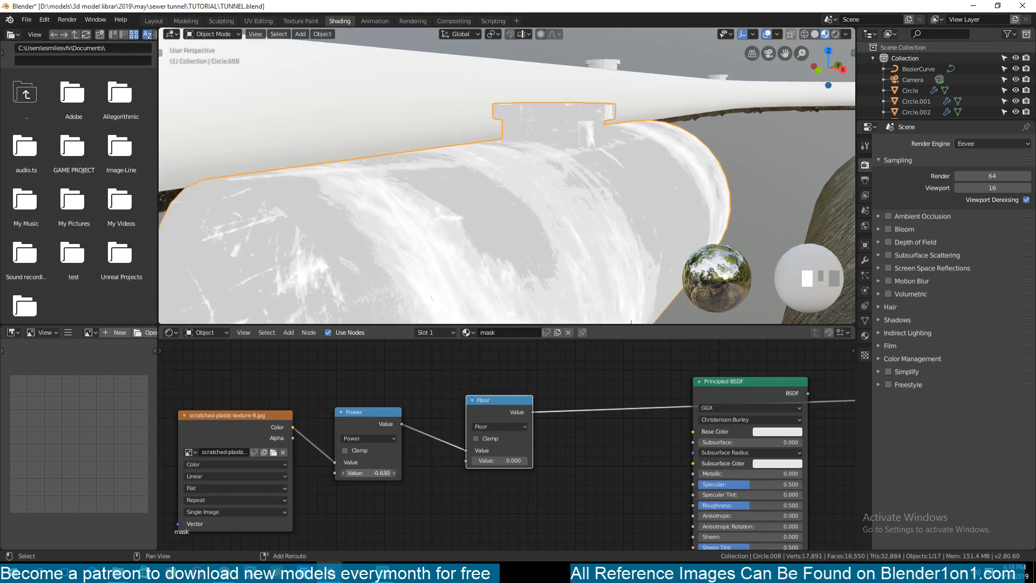
{"action": "scroll", "coordinate": [405, 261], "scroll_direction": "down", "scroll_amount": 2}
{"action": "middle_click_drag", "start_coordinate": [405, 258], "coordinate": [388, 55]}
{"action": "scroll", "coordinate": [430, 109], "scroll_direction": "up", "scroll_amount": 3}
{"action": "middle_click_drag", "start_coordinate": [431, 108], "coordinate": [492, 112]}
{"action": "scroll", "coordinate": [445, 110], "scroll_direction": "down", "scroll_amount": 2}
{"action": "key", "text": "grave"}
{"action": "scroll", "coordinate": [488, 112], "scroll_direction": "up", "scroll_amount": 3}
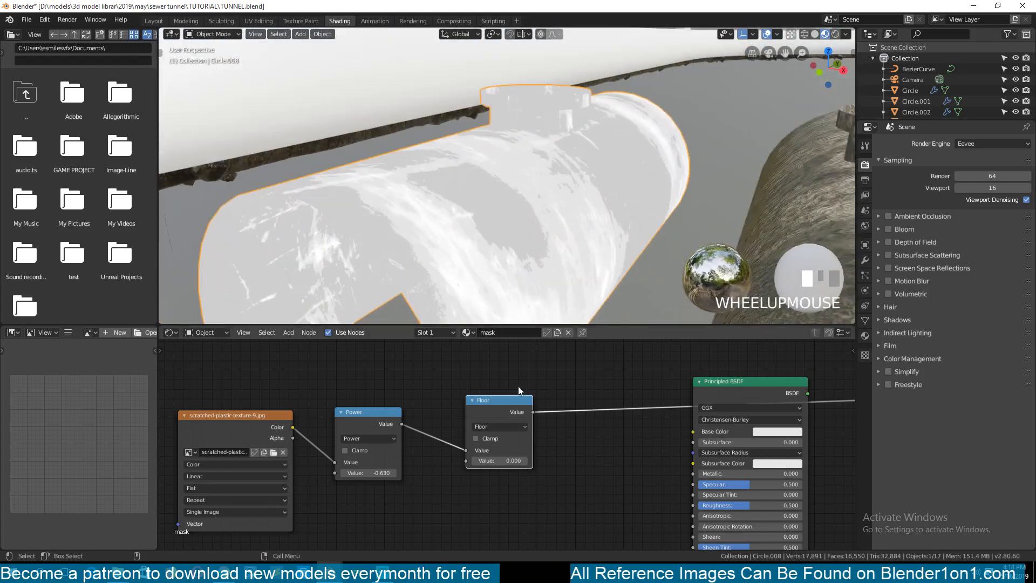
- Try the Fract and Ceil operations on the Math node set to Floor, and settle on Round
{"action": "left_click", "coordinate": [516, 425]}
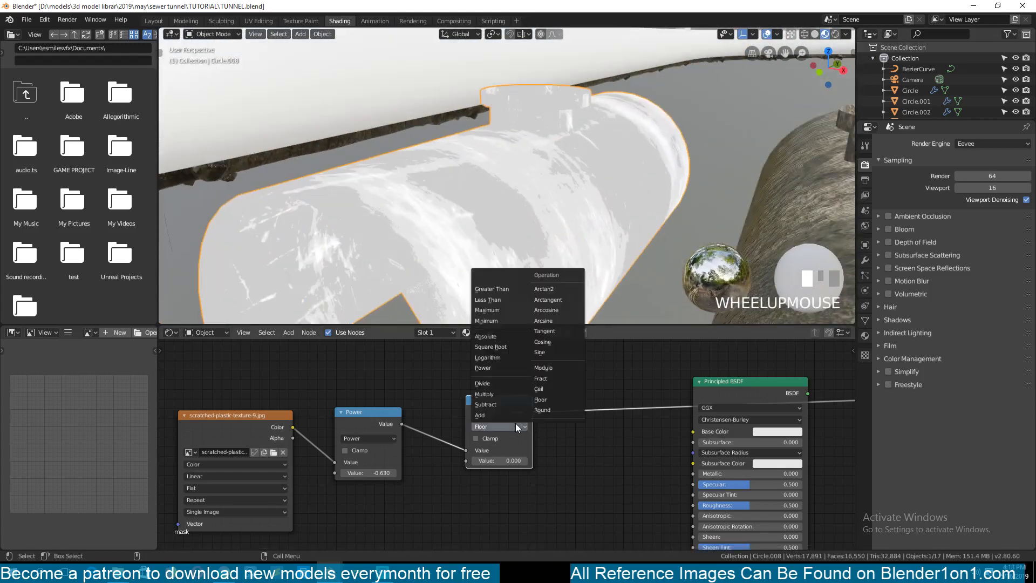
{"action": "left_click", "coordinate": [549, 378]}
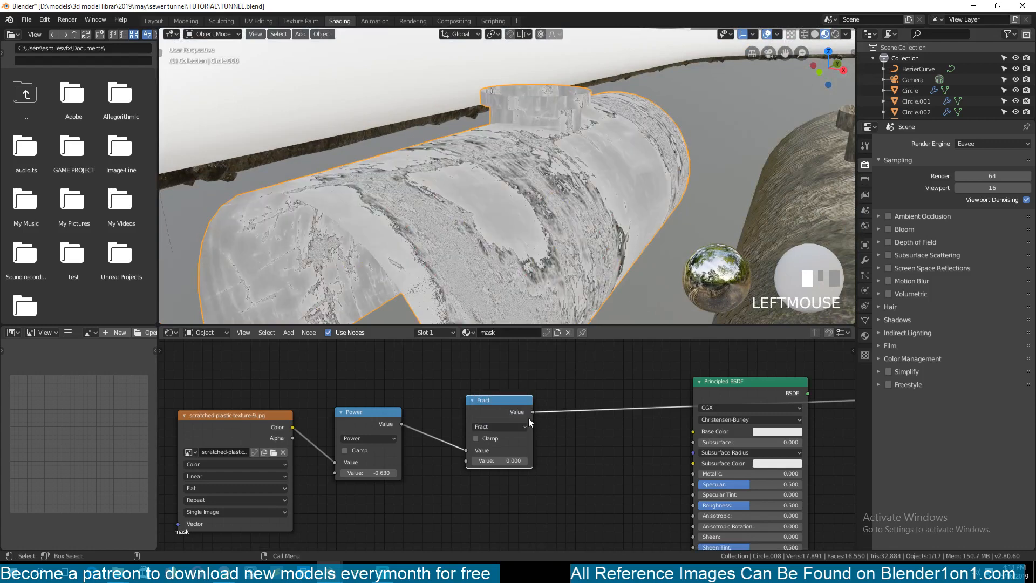
{"action": "left_click", "coordinate": [513, 428]}
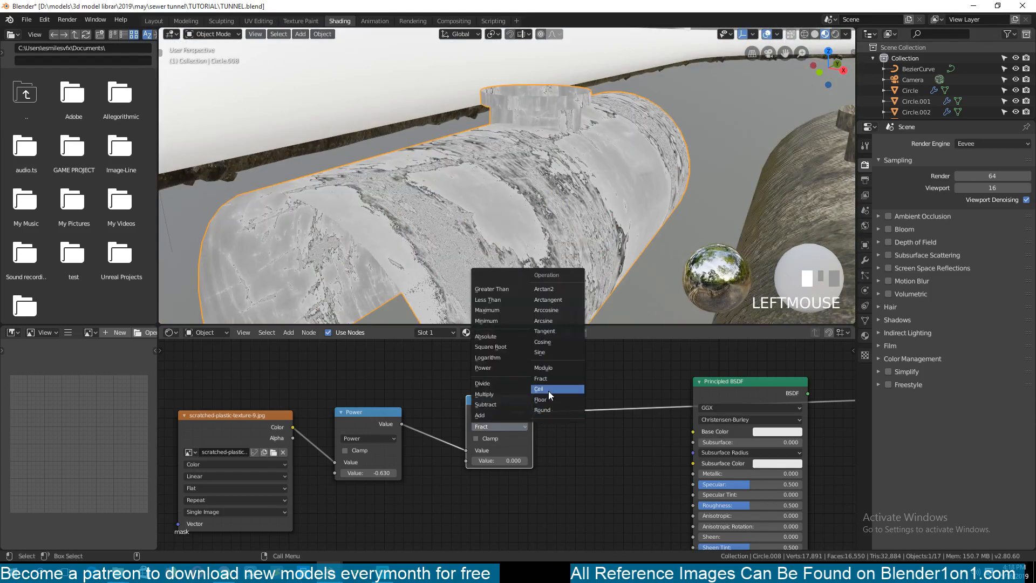
{"action": "left_click", "coordinate": [549, 390]}
{"action": "left_click", "coordinate": [505, 426]}
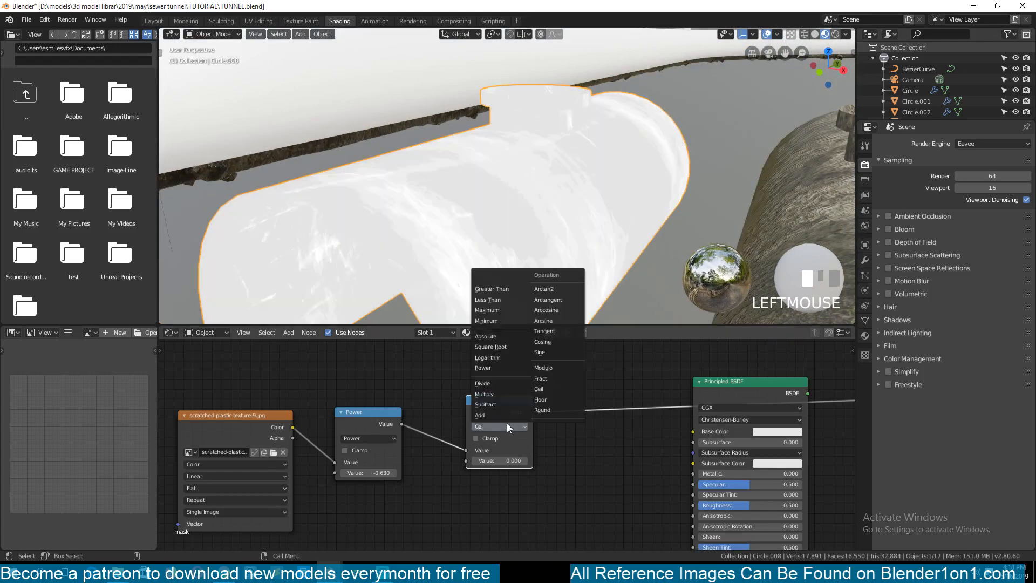
{"action": "left_click", "coordinate": [549, 408]}
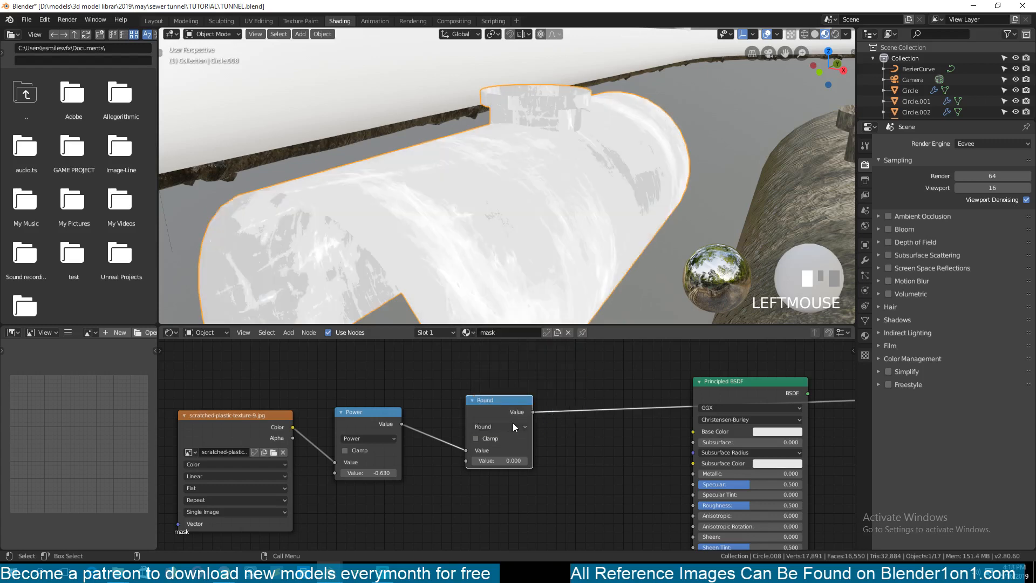
{"action": "left_click", "coordinate": [513, 426]}
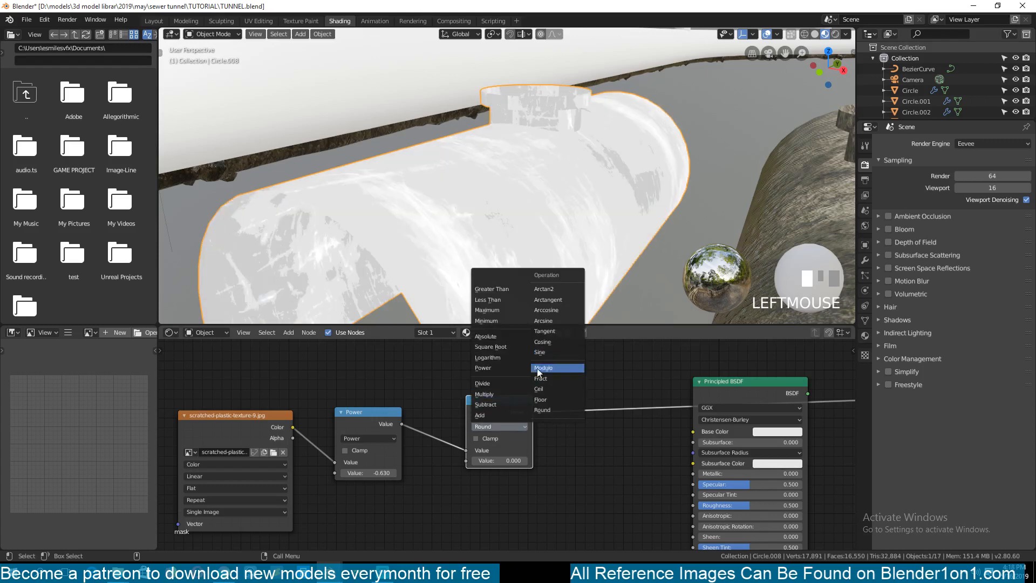
- Pull the Power node out of the chain so the scratched texture's color feeds the Round node directly
{"action": "left_click_drag", "start_coordinate": [362, 436], "coordinate": [426, 510], "text": "alt"}
{"action": "key", "text": "shift+a"}
{"action": "scroll", "coordinate": [490, 227], "scroll_direction": "down", "scroll_amount": 2}
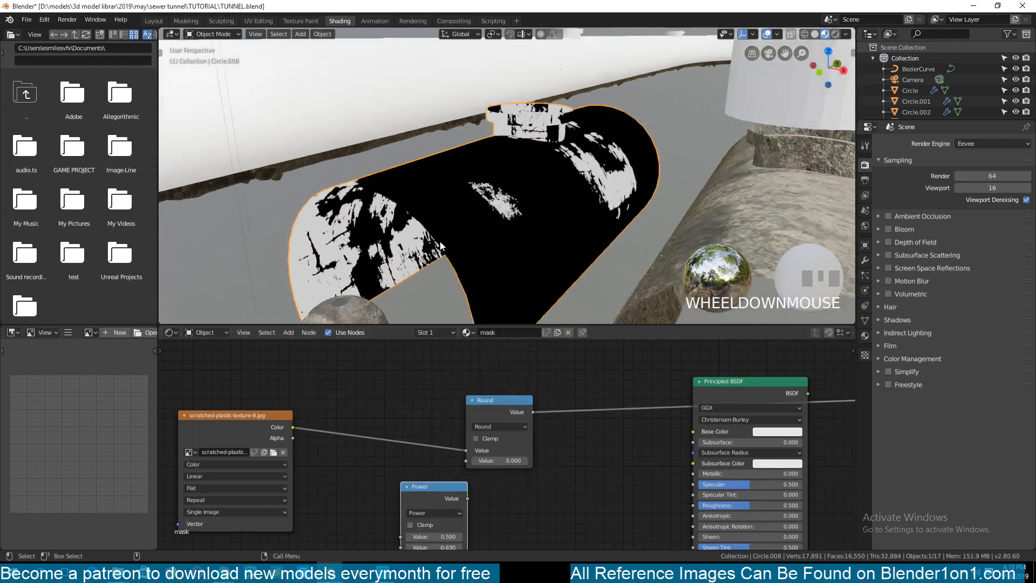
{"action": "key", "text": "grave"}
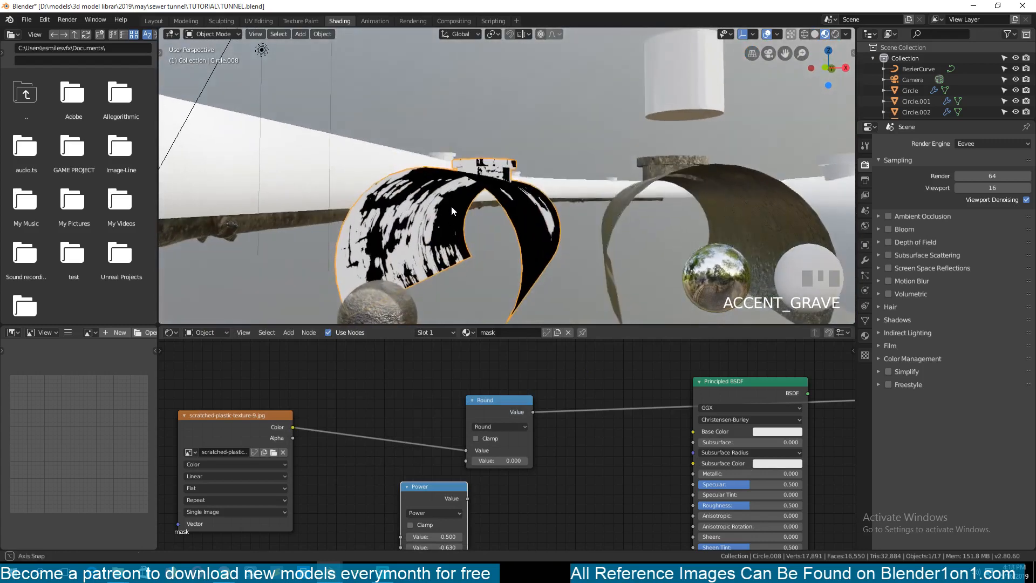
{"action": "scroll", "coordinate": [451, 205], "scroll_direction": "up", "scroll_amount": 3}
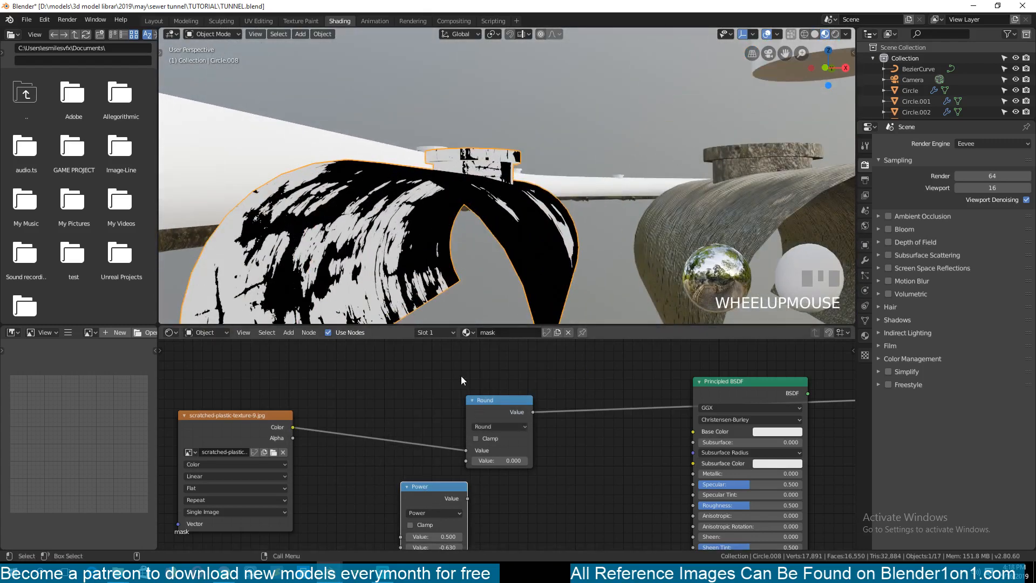
{"action": "key", "text": "grave"}
- Try Floor and Fract on the Round node with its second value raised to 4.600, and return it to Round
{"action": "left_click", "coordinate": [518, 427]}
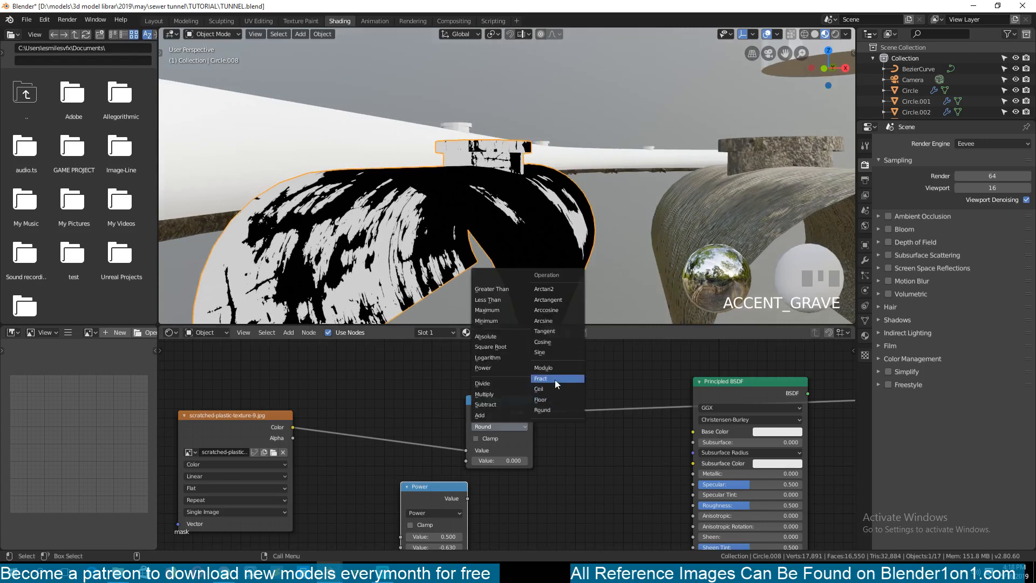
{"action": "left_click", "coordinate": [555, 401]}
{"action": "key", "text": "shift+grave"}
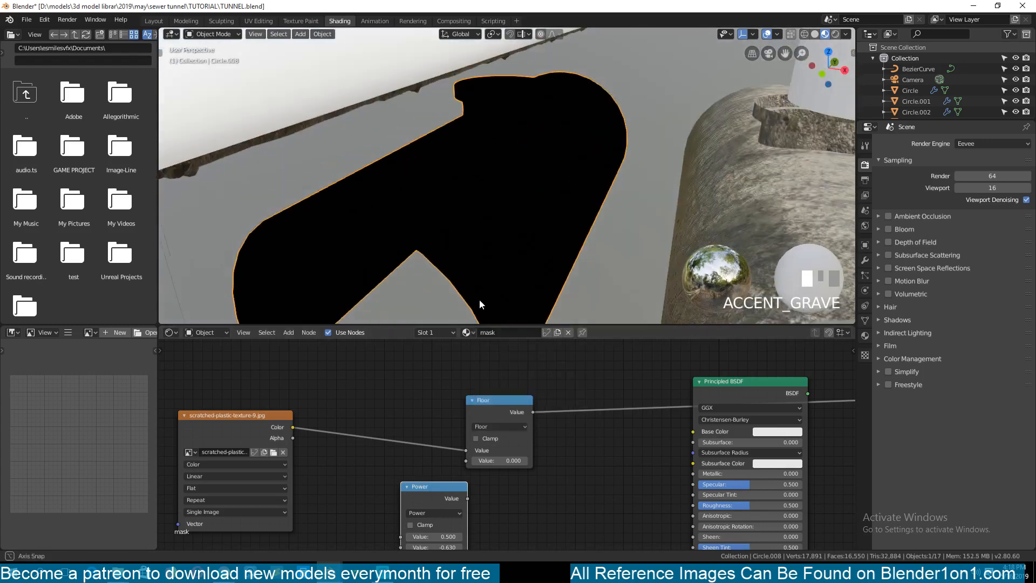
{"action": "left_click_drag", "start_coordinate": [491, 461], "coordinate": [480, 460]}
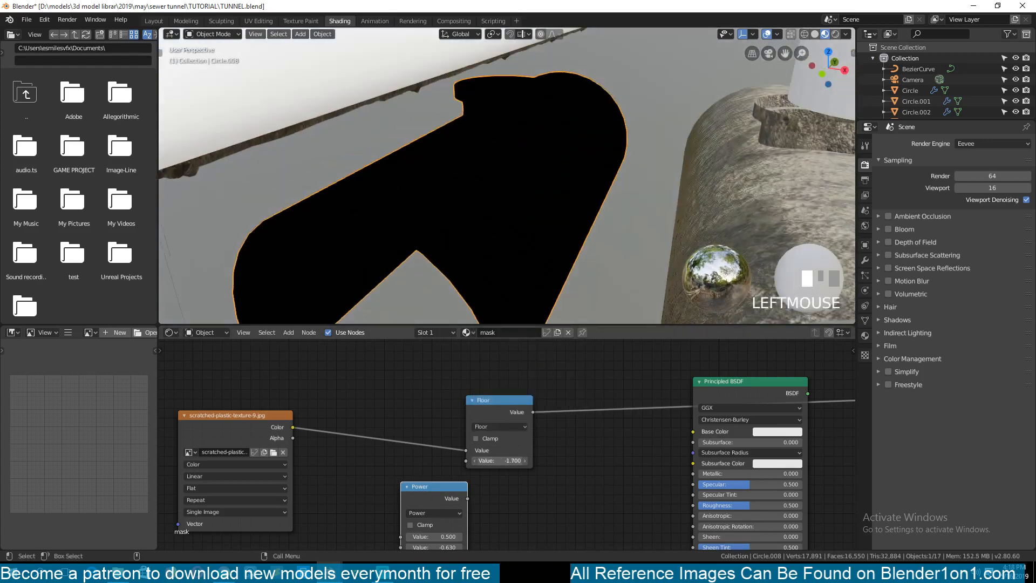
{"action": "left_click", "coordinate": [513, 434]}
{"action": "left_click", "coordinate": [546, 383]}
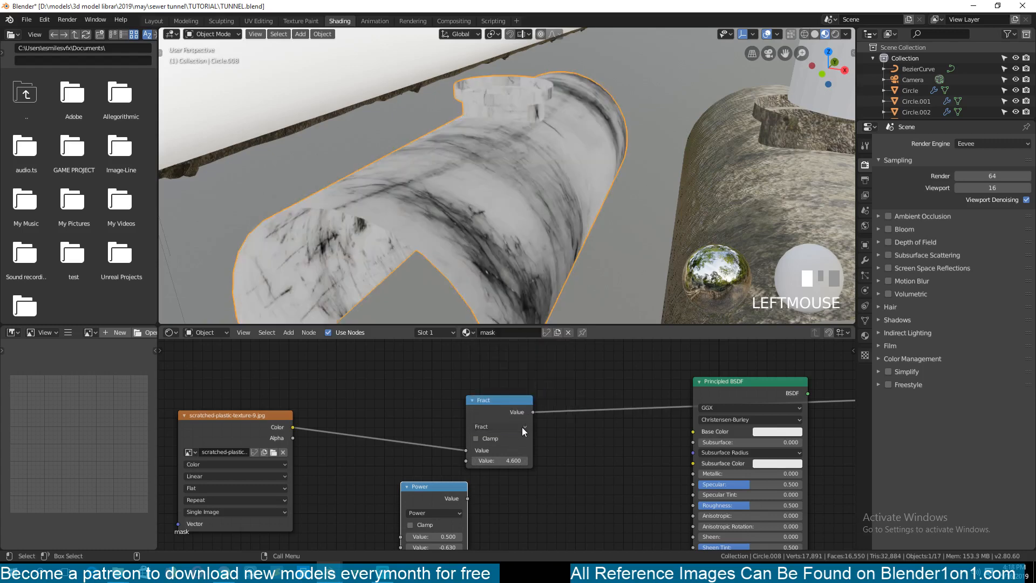
{"action": "left_click", "coordinate": [522, 426]}
{"action": "left_click", "coordinate": [551, 408]}
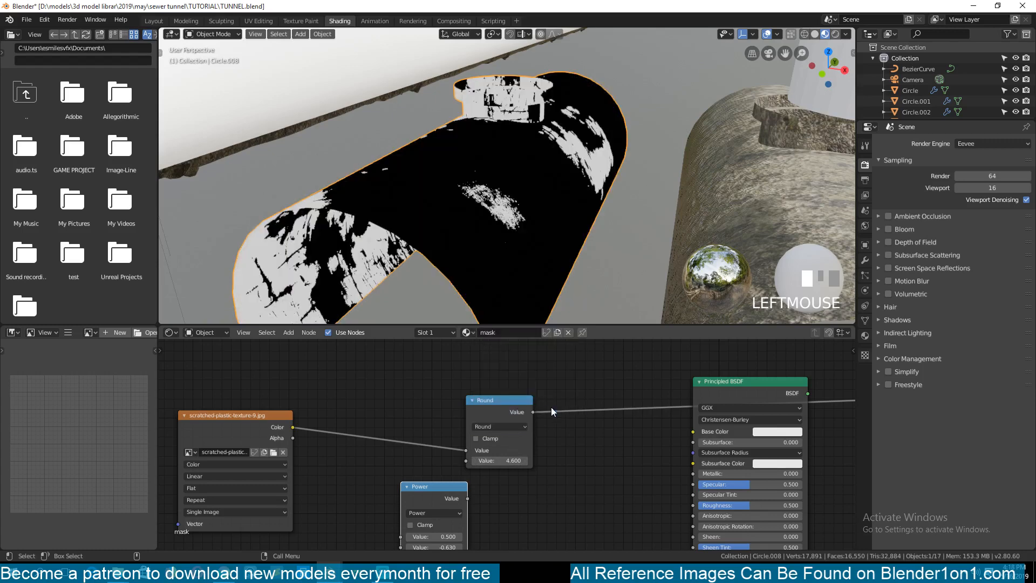
- Examine the black-and-white scratch mask on the inside and outside of the tunnel piece
{"action": "key", "text": "shift+grave"}
{"action": "middle_click_drag", "start_coordinate": [527, 204], "coordinate": [548, 178]}
{"action": "scroll", "coordinate": [453, 199], "scroll_direction": "down", "scroll_amount": 3}
{"action": "scroll", "coordinate": [453, 205], "scroll_direction": "up", "scroll_amount": 3}
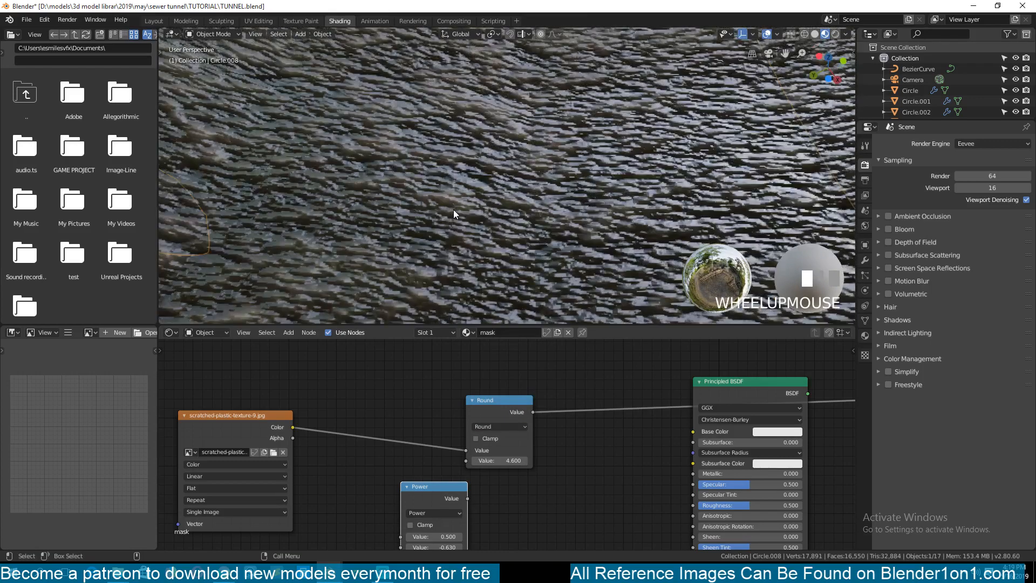
{"action": "key", "text": "grave"}
{"action": "middle_click_drag", "start_coordinate": [445, 230], "coordinate": [610, 94]}
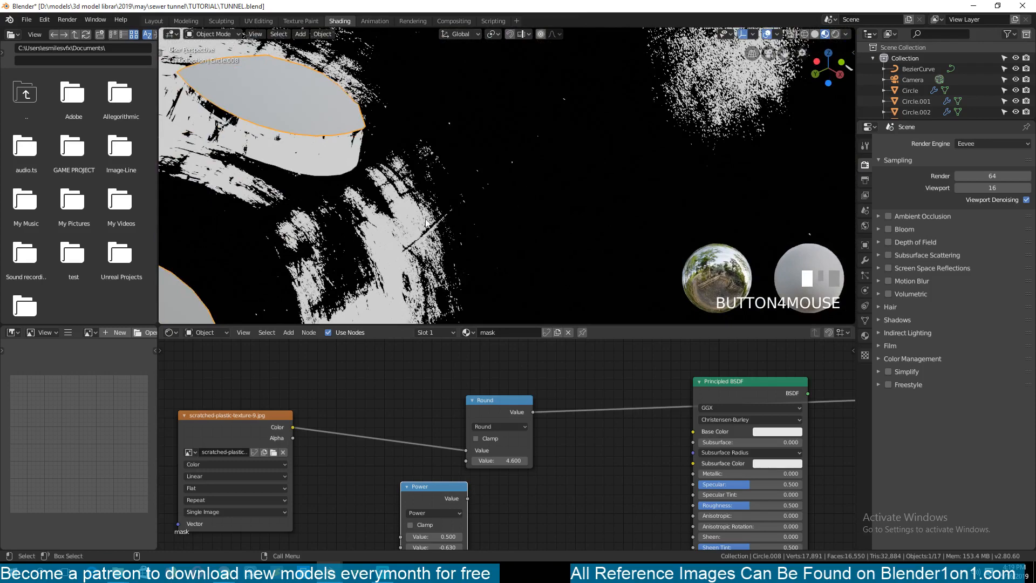
{"action": "scroll", "coordinate": [518, 205], "scroll_direction": "down", "scroll_amount": 3}
{"action": "key", "text": "grave"}
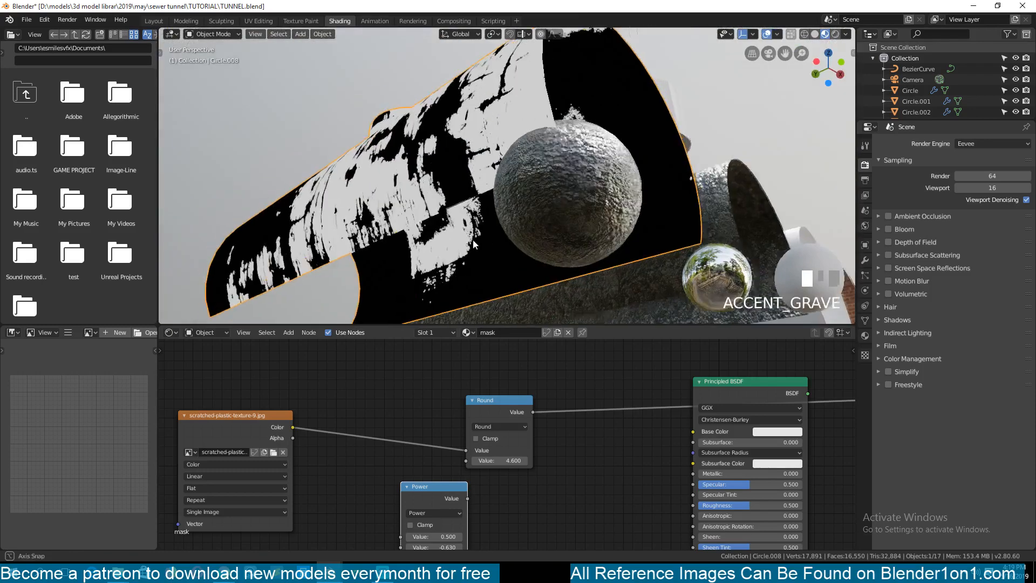
{"action": "scroll", "coordinate": [437, 258], "scroll_direction": "up", "scroll_amount": 3}
{"action": "key", "text": "grave"}
{"action": "scroll", "coordinate": [419, 270], "scroll_direction": "down", "scroll_amount": 3}
{"action": "key", "text": "grave"}
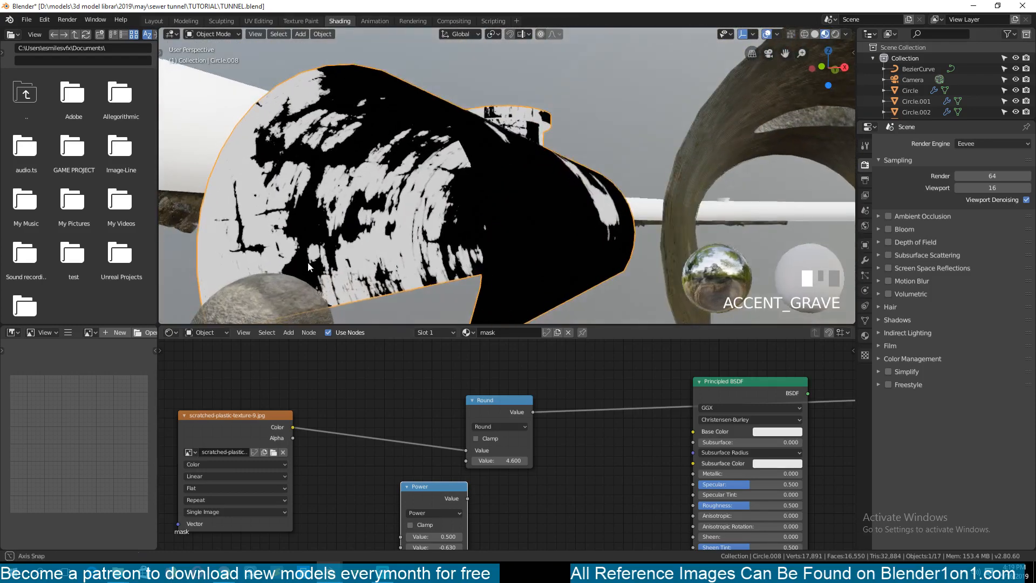
{"action": "scroll", "coordinate": [365, 216], "scroll_direction": "down", "scroll_amount": 2}
{"action": "scroll", "coordinate": [365, 217], "scroll_direction": "down", "scroll_amount": 3}
{"action": "key", "text": "grave"}
{"action": "middle_click_drag", "start_coordinate": [540, 181], "coordinate": [464, 188], "text": "shift"}
{"action": "scroll", "coordinate": [322, 216], "scroll_direction": "down", "scroll_amount": 3}
{"action": "key", "text": "grave"}
{"action": "scroll", "coordinate": [392, 177], "scroll_direction": "up", "scroll_amount": 3}
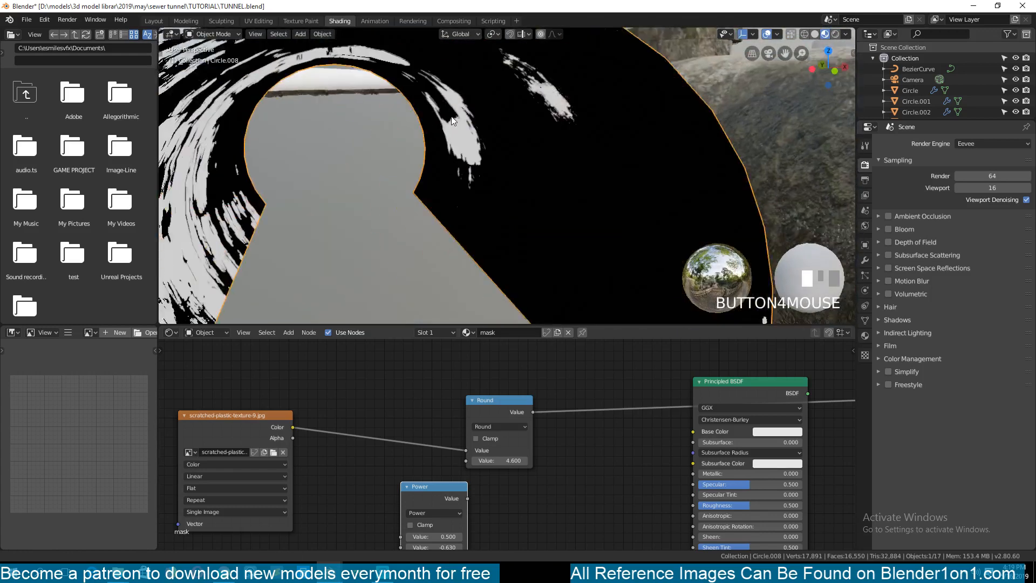
- Add Texture Coordinate and Mapping nodes in front of the scratched texture node, using the UV output
{"action": "middle_click_drag", "start_coordinate": [269, 428], "coordinate": [598, 425]}
{"action": "left_click", "coordinate": [382, 413]}
{"action": "key", "text": "ctrl+t"}
{"action": "key", "text": "1"}
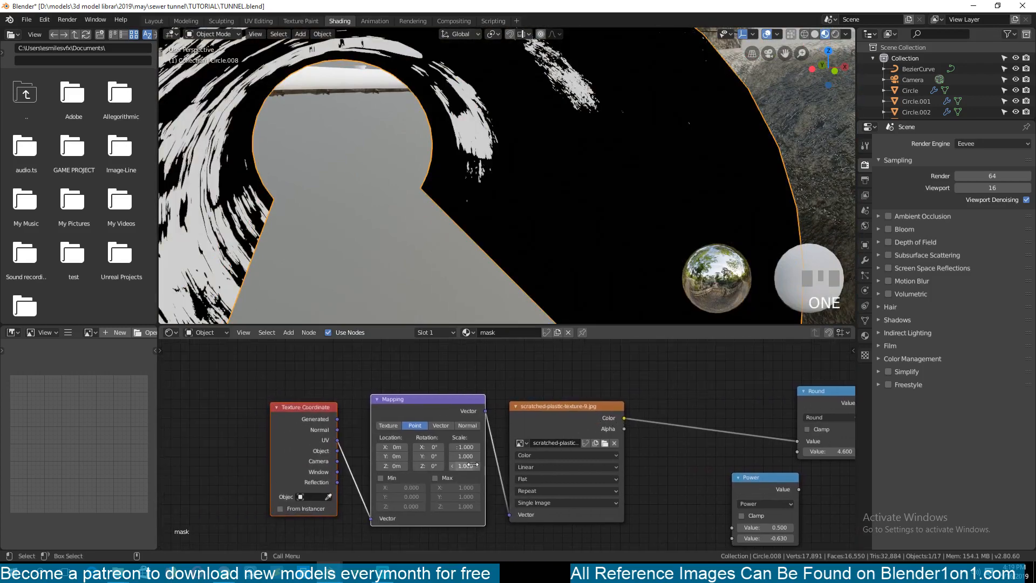
- Raise the Mapping node's X, Y and Z scale to 6.600 and check the tiling inside the tunnel
{"action": "scroll", "coordinate": [471, 465], "scroll_direction": "up", "scroll_amount": 1}
{"action": "left_click_drag", "start_coordinate": [456, 455], "coordinate": [459, 448]}
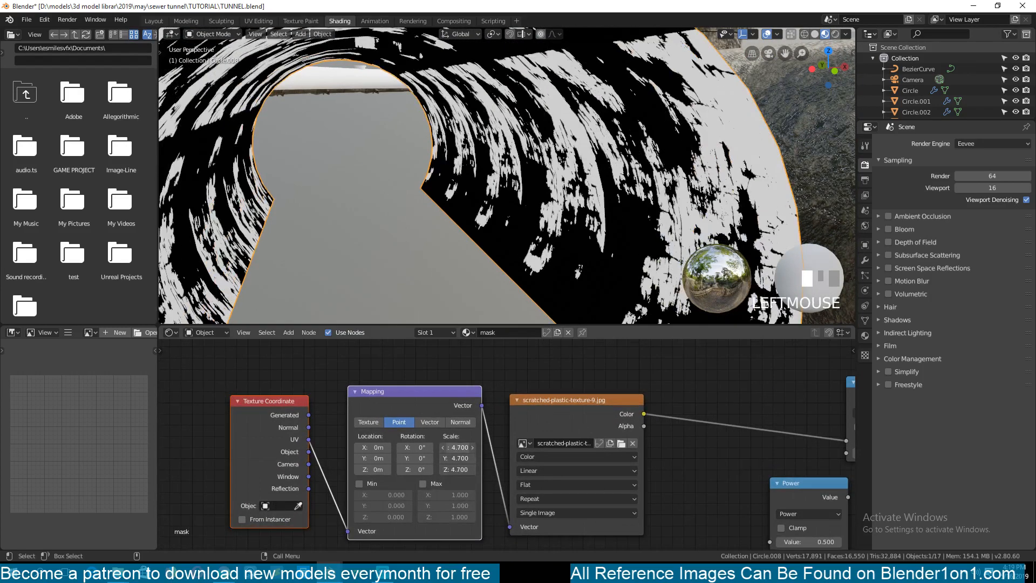
{"action": "key", "text": "shift+grave"}
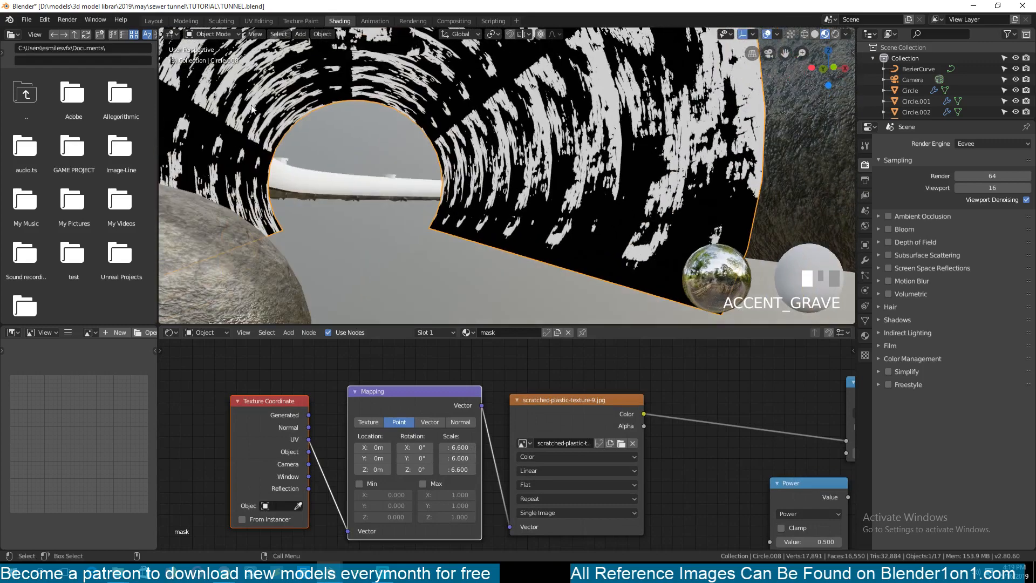
{"action": "middle_click_drag", "start_coordinate": [496, 107], "coordinate": [527, 85]}
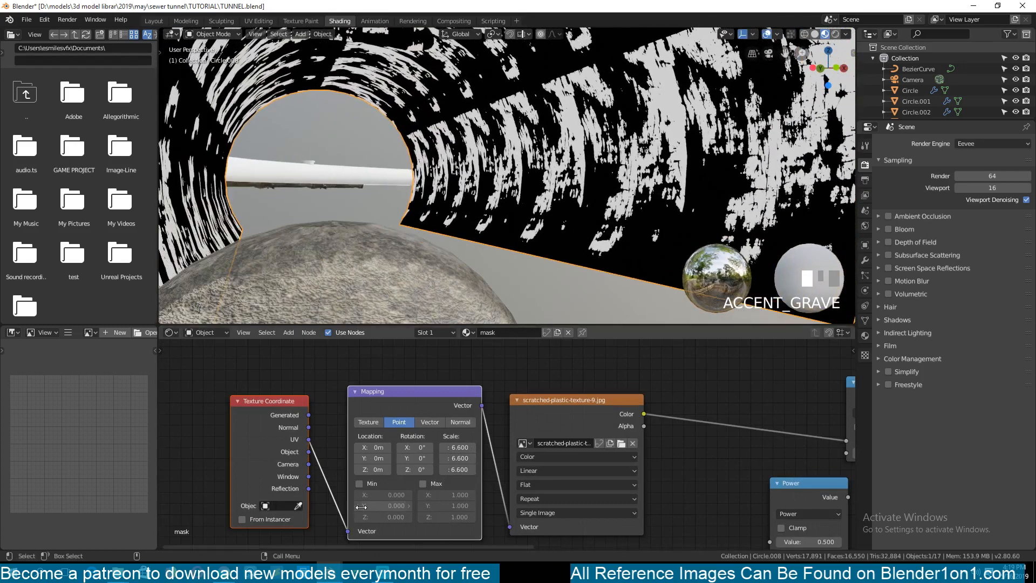
- Set the Mapping node's X, Y and Z scale back to 1
{"action": "middle_click_drag", "start_coordinate": [451, 447], "coordinate": [435, 431]}
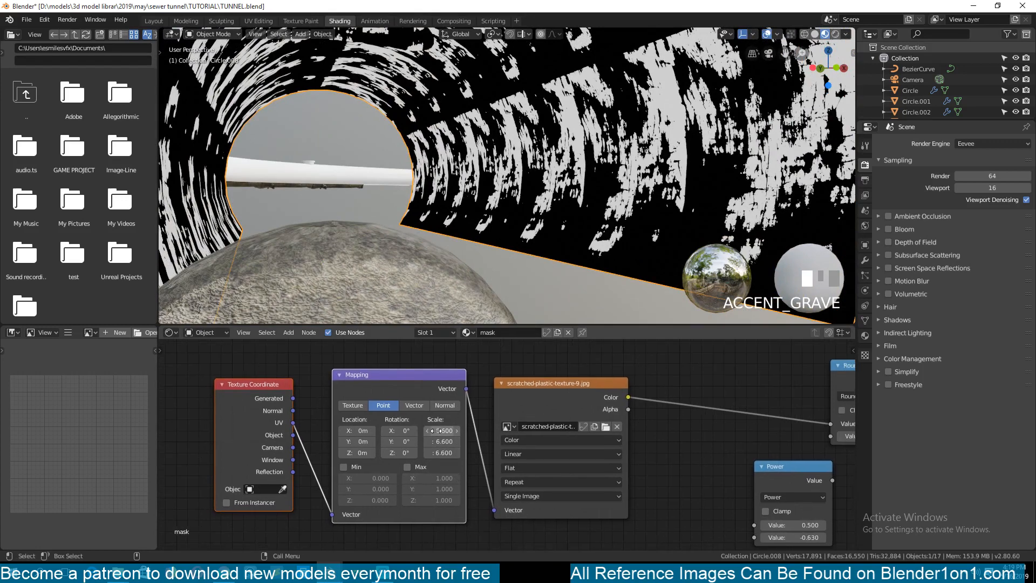
{"action": "left_click", "coordinate": [438, 445]}
{"action": "left_click", "coordinate": [440, 442]}
{"action": "type", "text": "1"}
{"action": "left_click", "coordinate": [440, 453]}
{"action": "left_click", "coordinate": [442, 454]}
{"action": "type", "text": "1"}
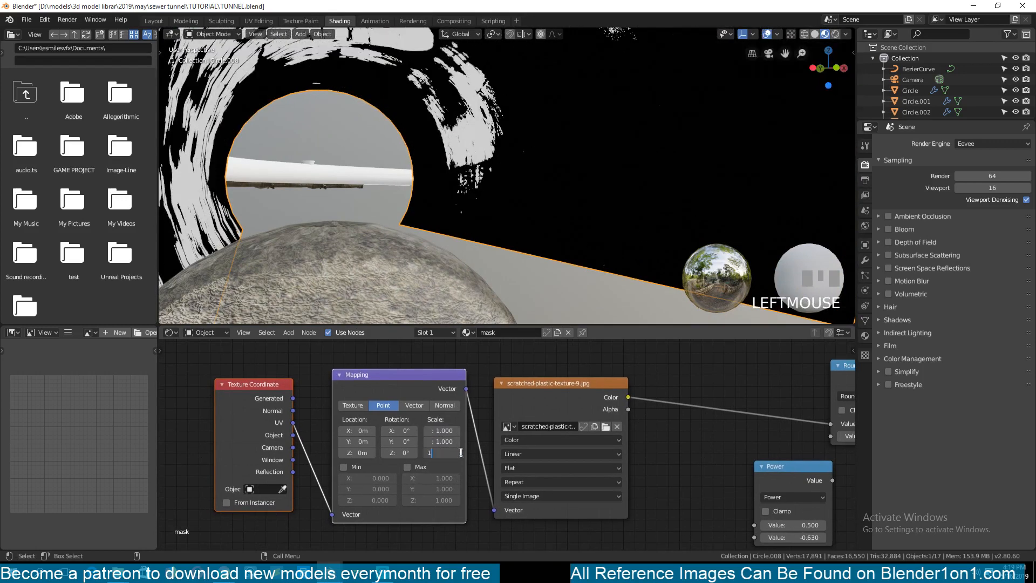
{"action": "left_click", "coordinate": [486, 482]}
- Examine the mask's distribution over the whole tunnel piece and compare it with the neighbouring pieces
{"action": "scroll", "coordinate": [492, 236], "scroll_direction": "down", "scroll_amount": 6}
{"action": "key", "text": "grave"}
{"action": "middle_click_drag", "start_coordinate": [492, 236], "coordinate": [465, 149]}
{"action": "scroll", "coordinate": [302, 153], "scroll_direction": "down", "scroll_amount": 3}
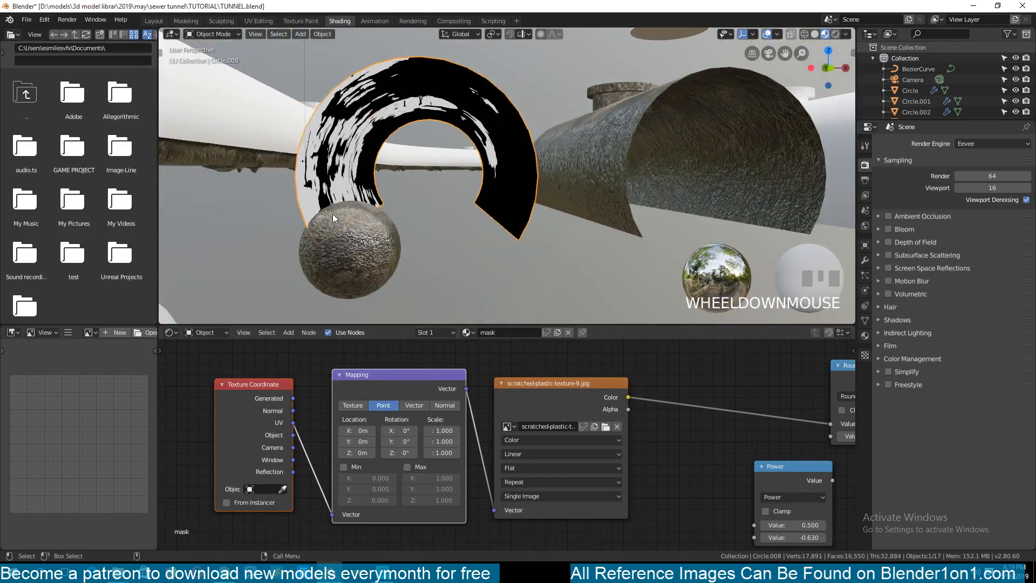
{"action": "key", "text": "grave"}
{"action": "middle_click_drag", "start_coordinate": [332, 214], "coordinate": [405, 184]}
{"action": "scroll", "coordinate": [406, 186], "scroll_direction": "down", "scroll_amount": 2}
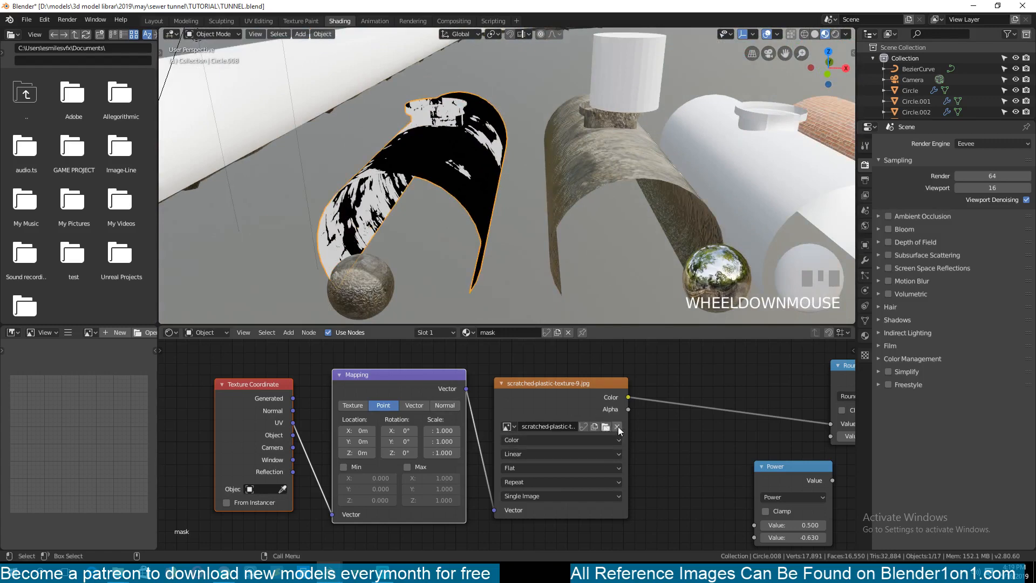
{"action": "scroll", "coordinate": [399, 269], "scroll_direction": "down", "scroll_amount": 5}
- Save TUNNEL.blend and deselect all objects in the scene
{"action": "key", "text": "ctrl+s"}
{"action": "scroll", "coordinate": [472, 283], "scroll_direction": "up", "scroll_amount": 4}
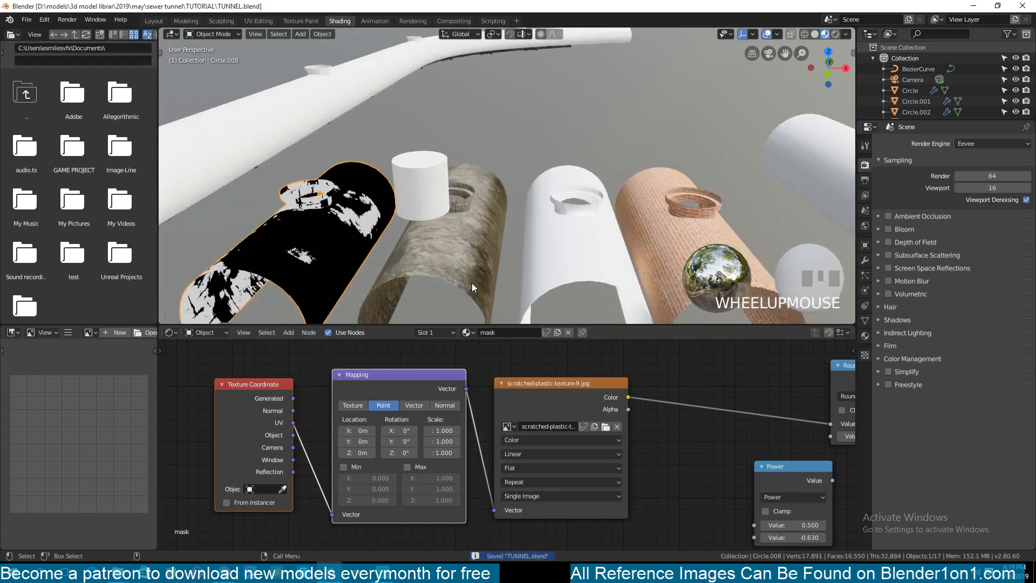
{"action": "key", "text": "a"}
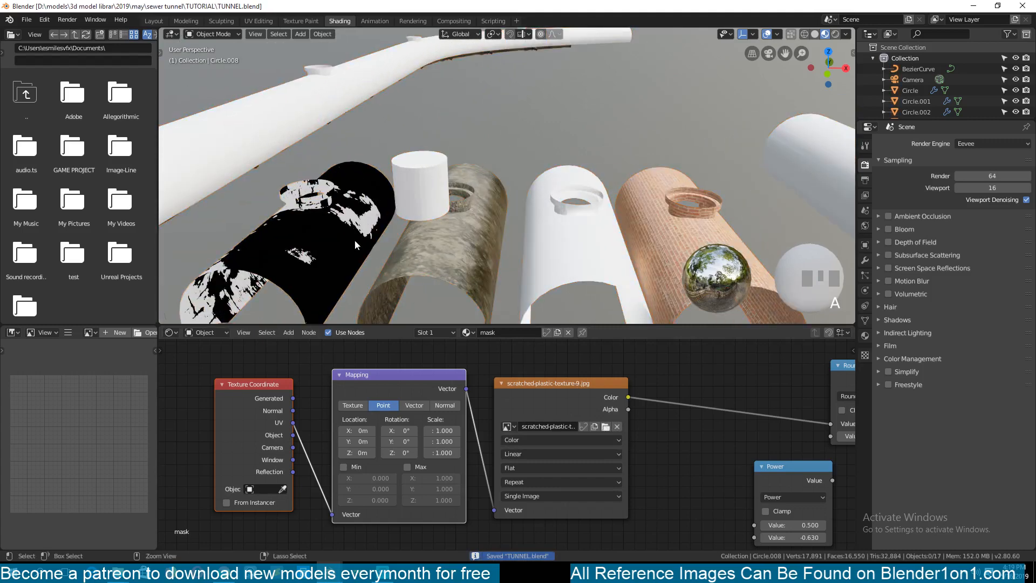
- Compare the mask, concrete, bricks and concrete, and bricks materials on the four tunnel pieces, then save TUNNEL.blend with the mask piece selected
{"action": "left_click", "coordinate": [454, 257]}
{"action": "left_click", "coordinate": [302, 219]}
{"action": "middle_click_drag", "start_coordinate": [588, 255], "coordinate": [530, 197]}
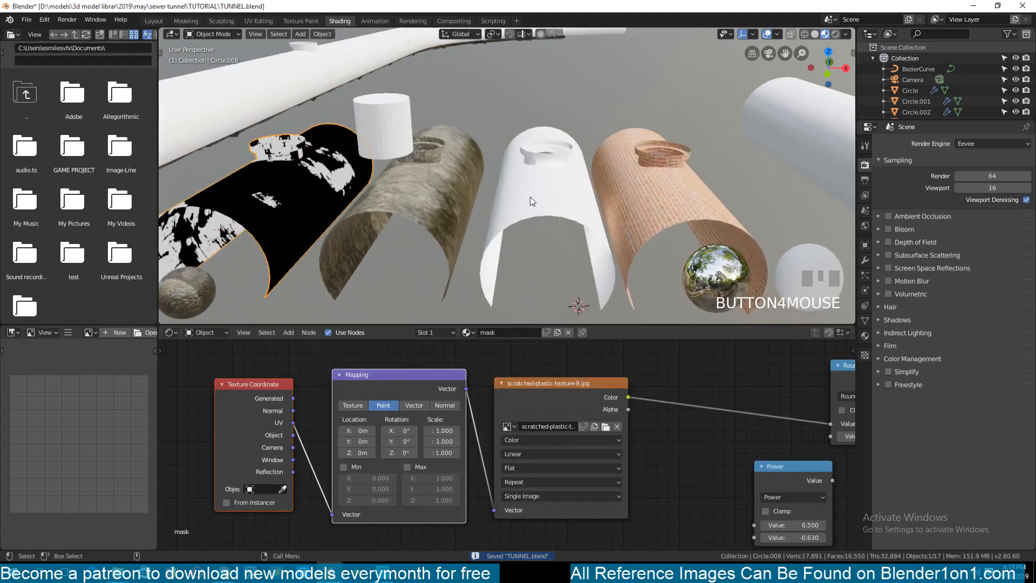
{"action": "left_click", "coordinate": [528, 212]}
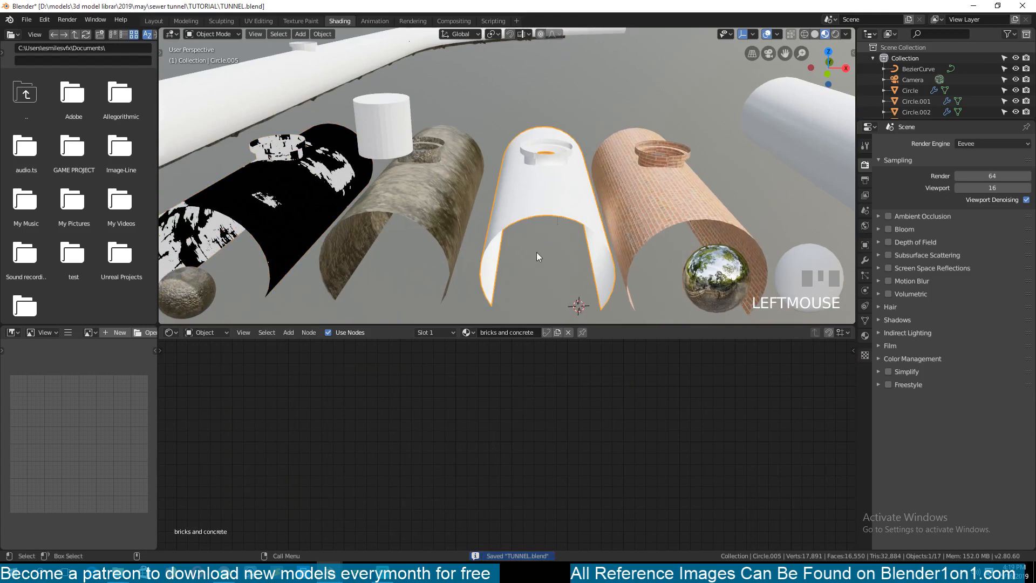
{"action": "key", "text": "shift+grave"}
{"action": "scroll", "coordinate": [513, 217], "scroll_direction": "up", "scroll_amount": 2}
{"action": "scroll", "coordinate": [521, 201], "scroll_direction": "down", "scroll_amount": 3}
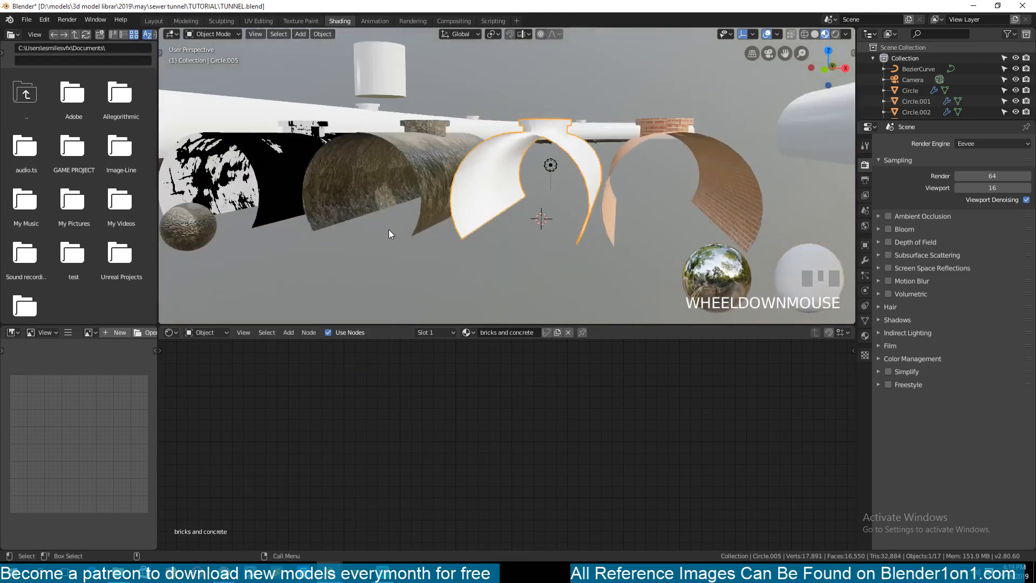
{"action": "key", "text": "shift+grave"}
{"action": "left_click", "coordinate": [406, 189]}
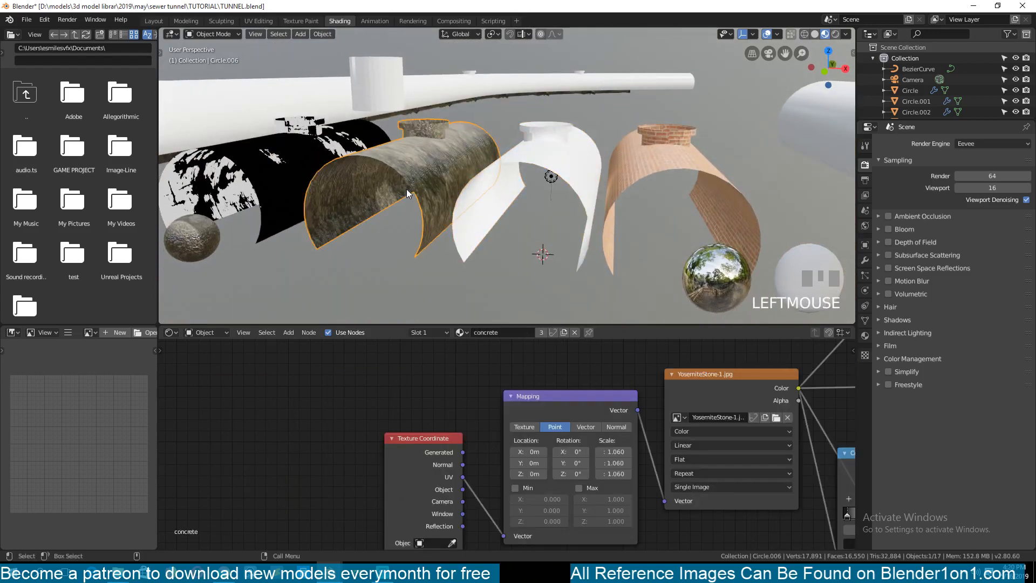
{"action": "left_click", "coordinate": [698, 158]}
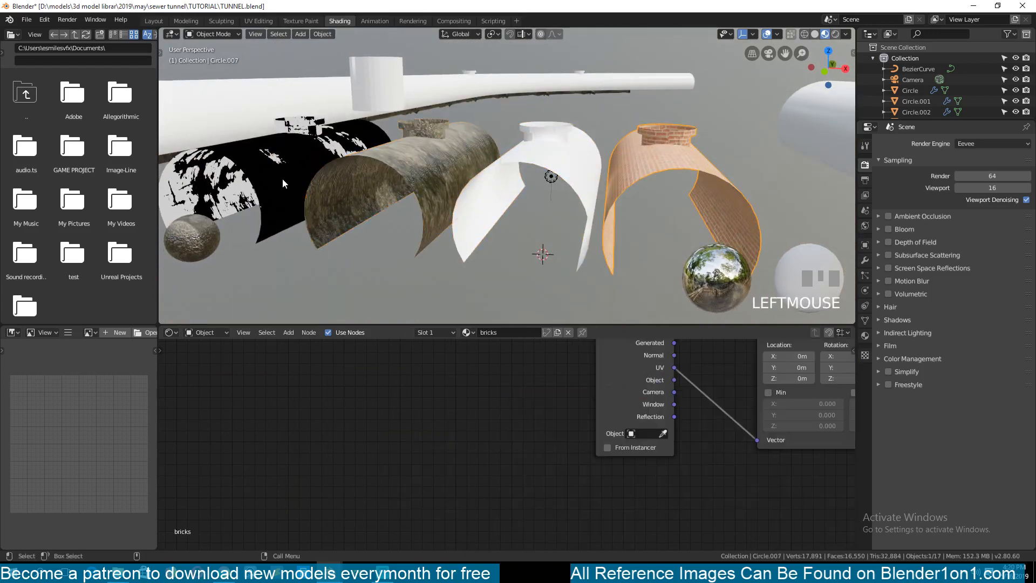
{"action": "left_click", "coordinate": [283, 180]}
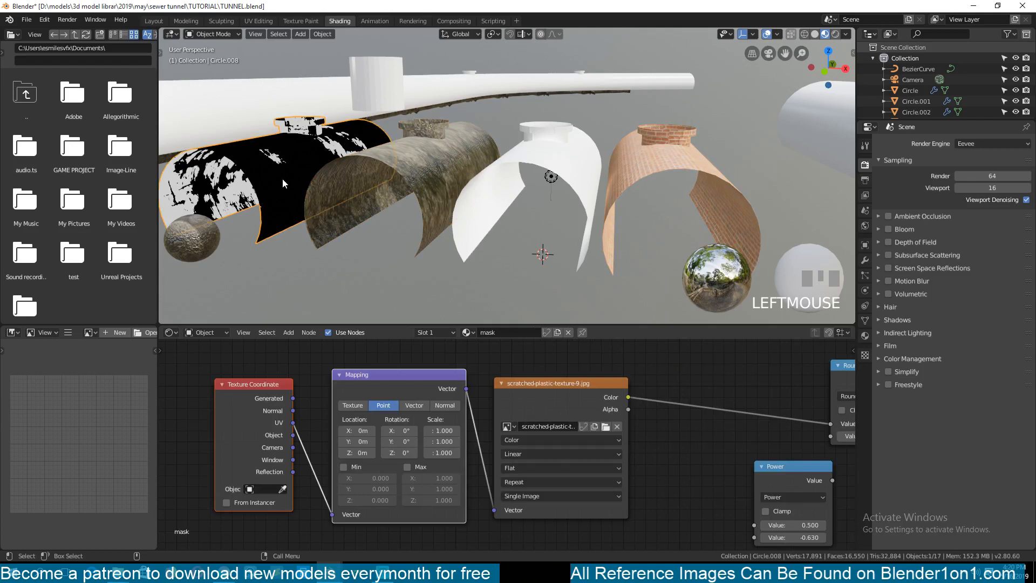
{"action": "key", "text": "ctrl+s"}
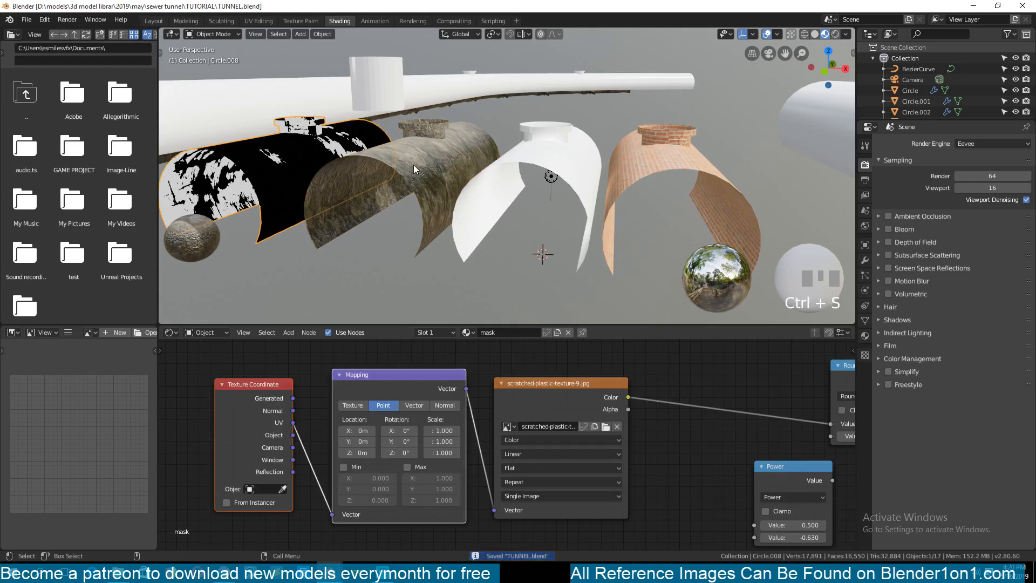
- Switch to the finished scene sewer tunnel1.blend, open its Shading workspace and examine the rick walls material's node tree
{"action": "mouse_move", "coordinate": [324, 573]}
{"action": "left_click", "coordinate": [299, 539]}
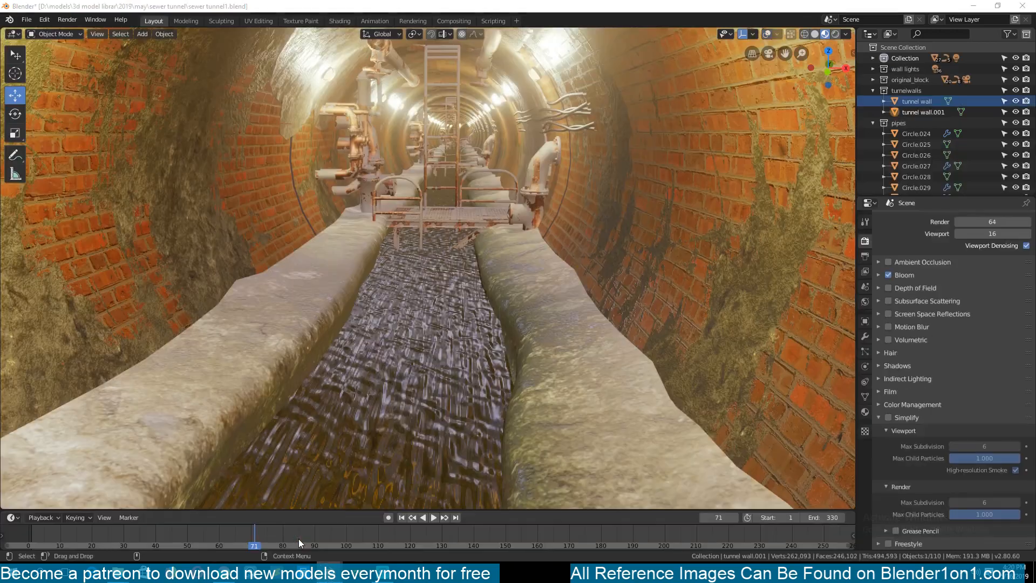
{"action": "left_click", "coordinate": [339, 21]}
{"action": "scroll", "coordinate": [403, 410], "scroll_direction": "up", "scroll_amount": 4}
{"action": "middle_click_drag", "start_coordinate": [402, 413], "coordinate": [443, 411]}
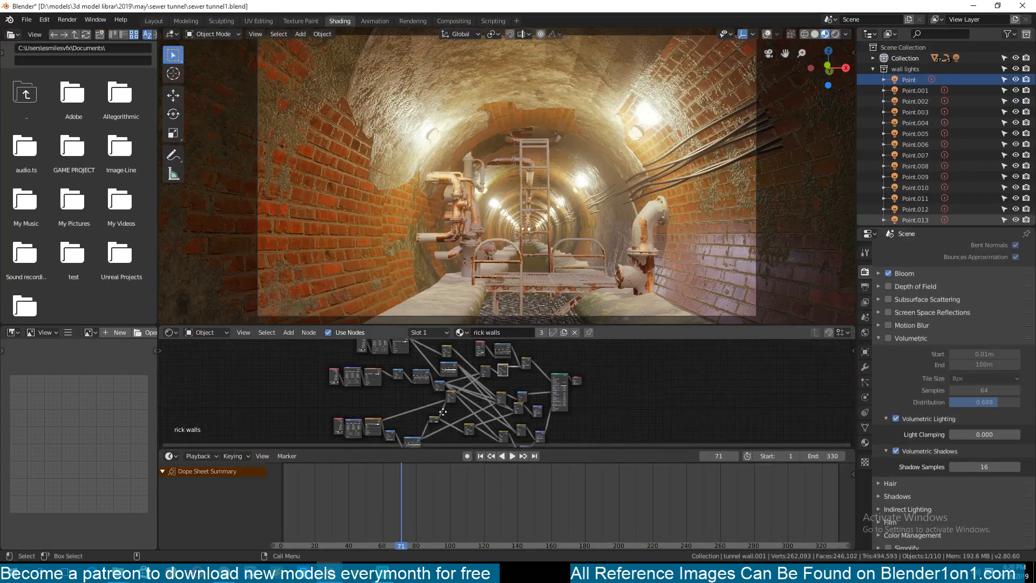
{"action": "scroll", "coordinate": [445, 413], "scroll_direction": "down", "scroll_amount": 2}
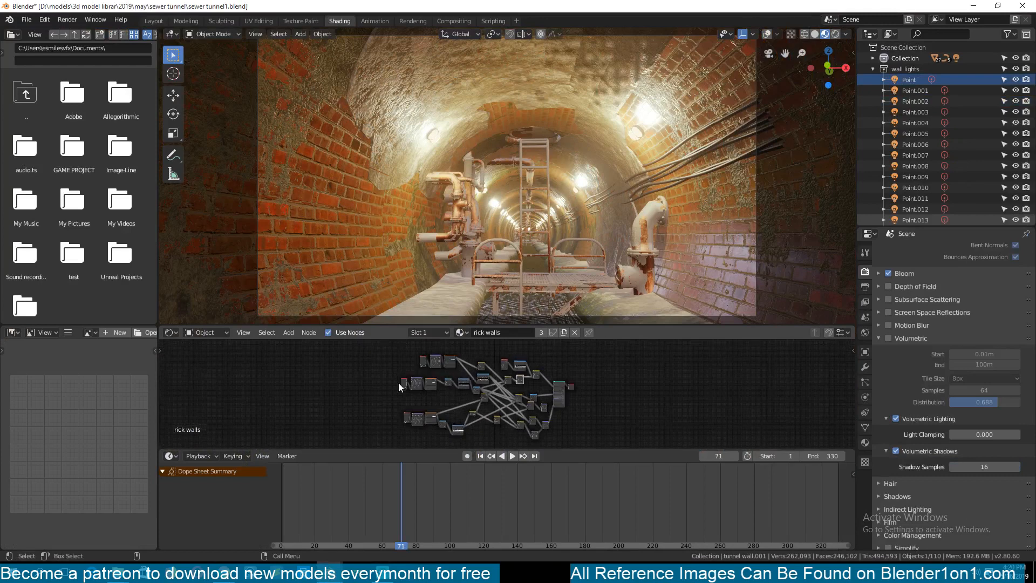
{"action": "scroll", "coordinate": [506, 399], "scroll_direction": "up", "scroll_amount": 1}
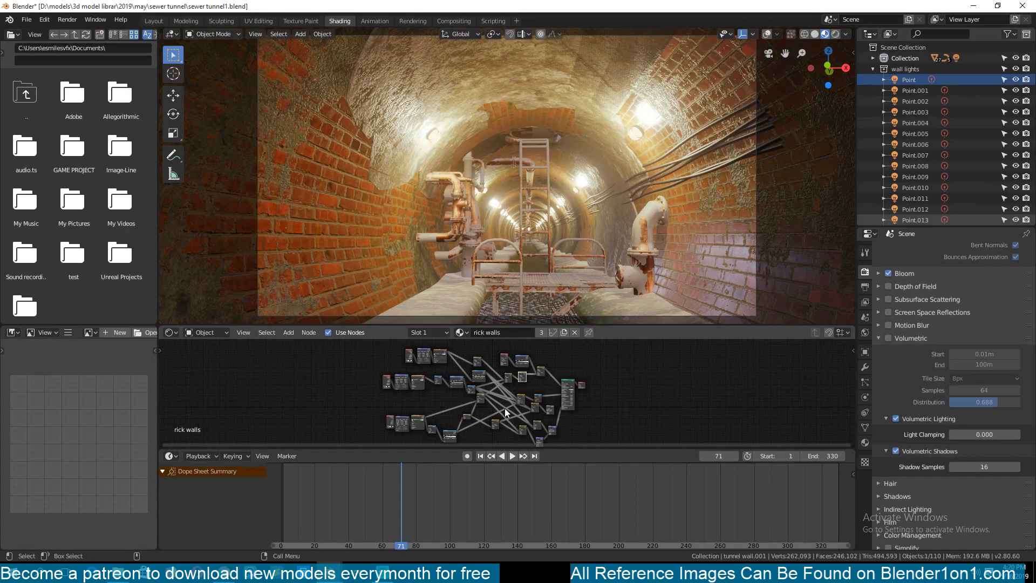
- Isolate the finished tunnel wall piece to inspect its blended brick and concrete surface, and examine its node tree in a maximized editor
{"action": "key", "text": "shift+h"}
{"action": "key", "text": "KP_Decimal"}
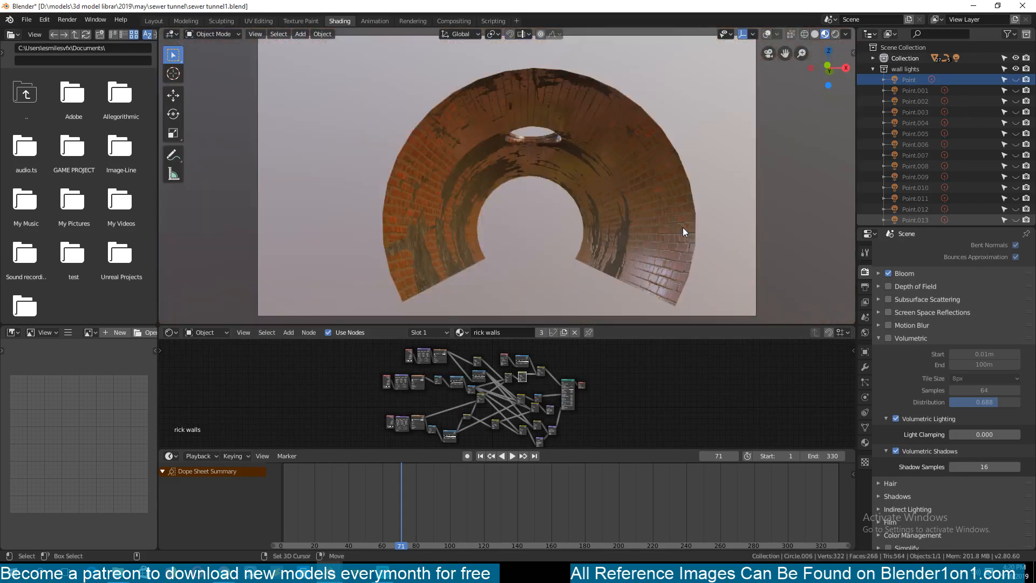
{"action": "middle_click_drag", "start_coordinate": [632, 246], "coordinate": [521, 300]}
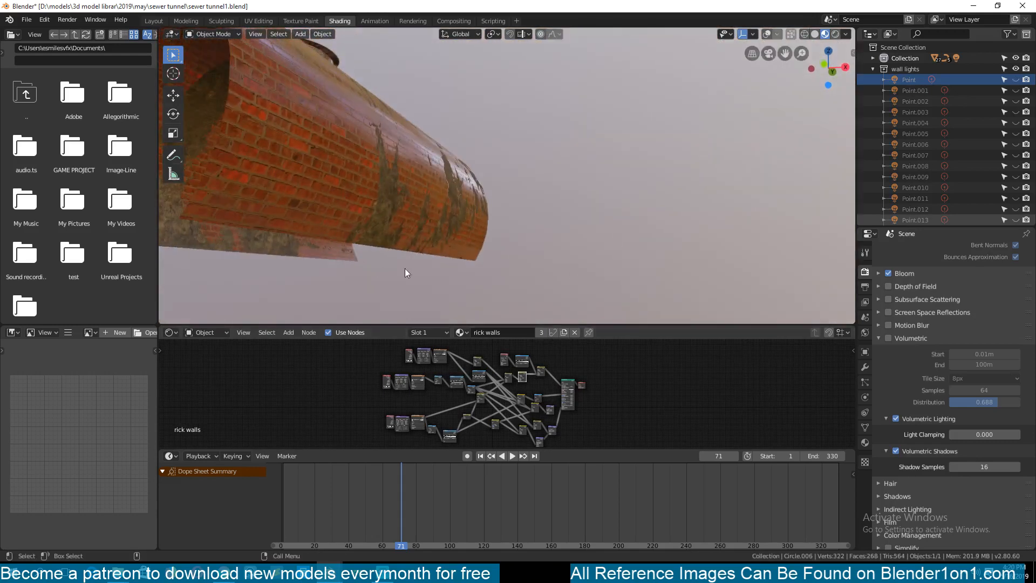
{"action": "scroll", "coordinate": [533, 420], "scroll_direction": "up", "scroll_amount": 4}
{"action": "key", "text": "ctrl+space"}
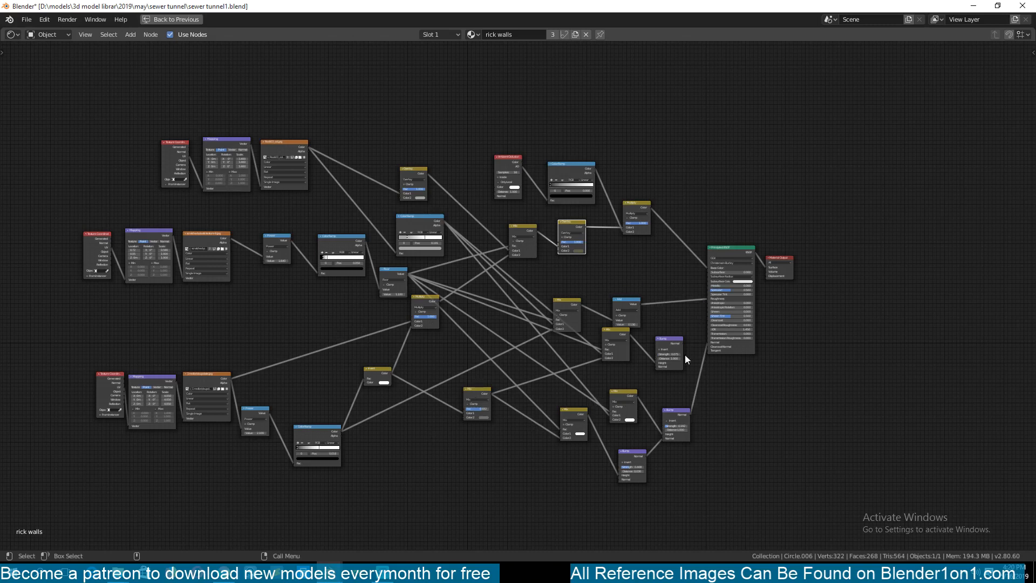
{"action": "key", "text": "ctrl+space"}
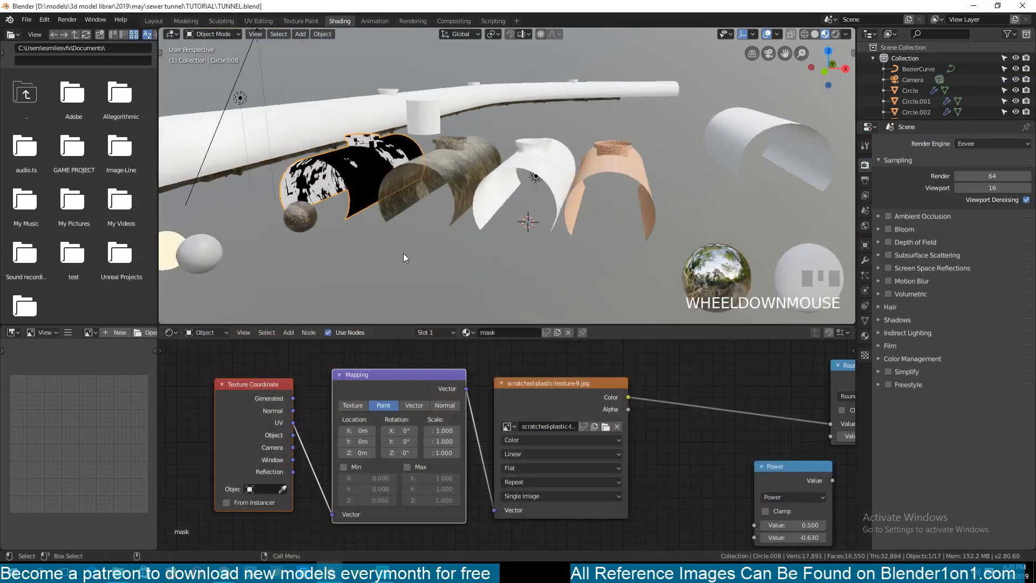
- Try to copy the concrete material's nodes into the bricks and concrete material of the white tunnel piece
{"action": "left_click", "coordinate": [525, 193]}
{"action": "left_click", "coordinate": [432, 177]}
{"action": "left_click", "coordinate": [519, 165]}
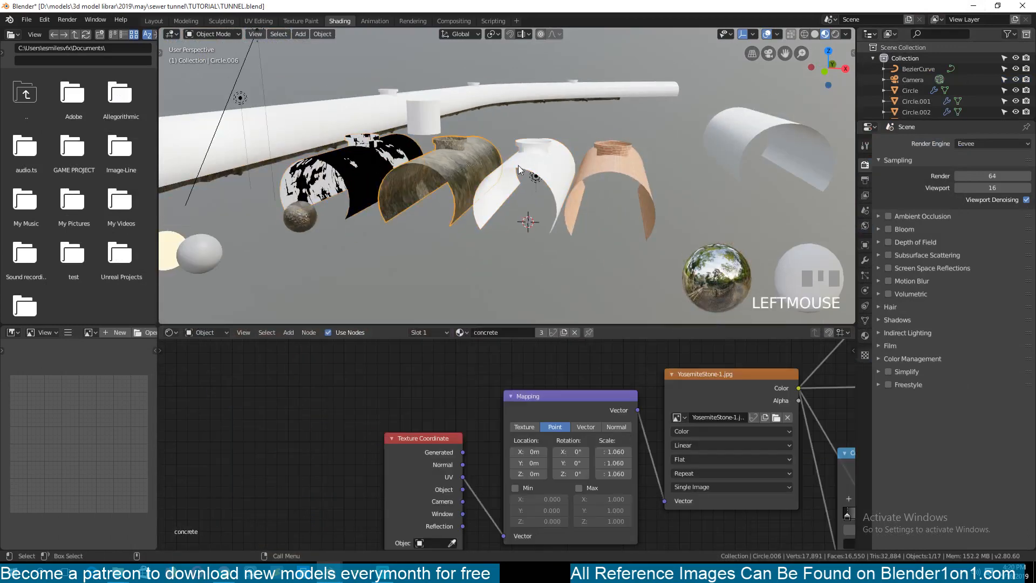
{"action": "left_click", "coordinate": [517, 170]}
{"action": "left_click", "coordinate": [469, 166]}
{"action": "scroll", "coordinate": [520, 405], "scroll_direction": "down", "scroll_amount": 12}
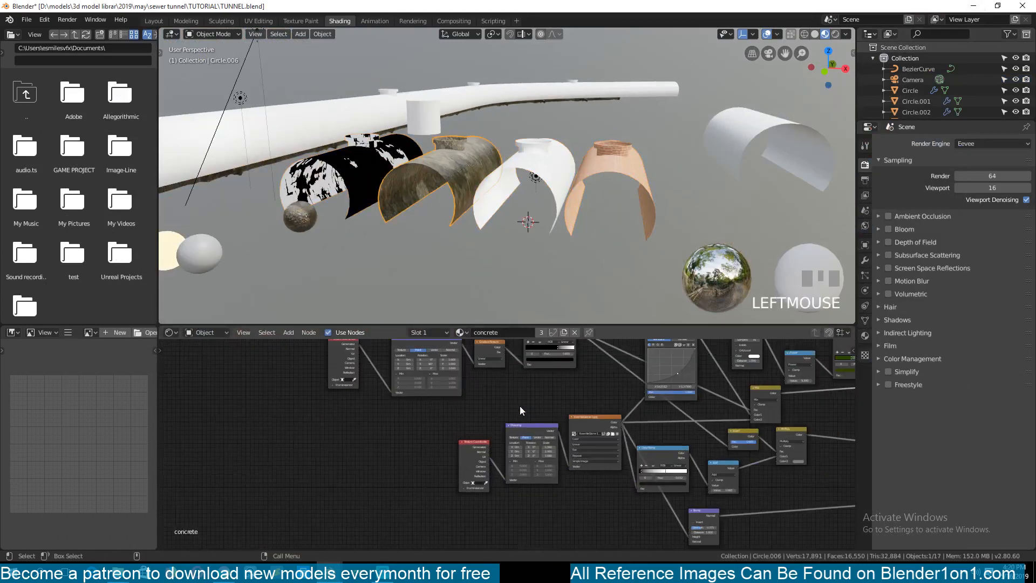
{"action": "key", "text": "Home"}
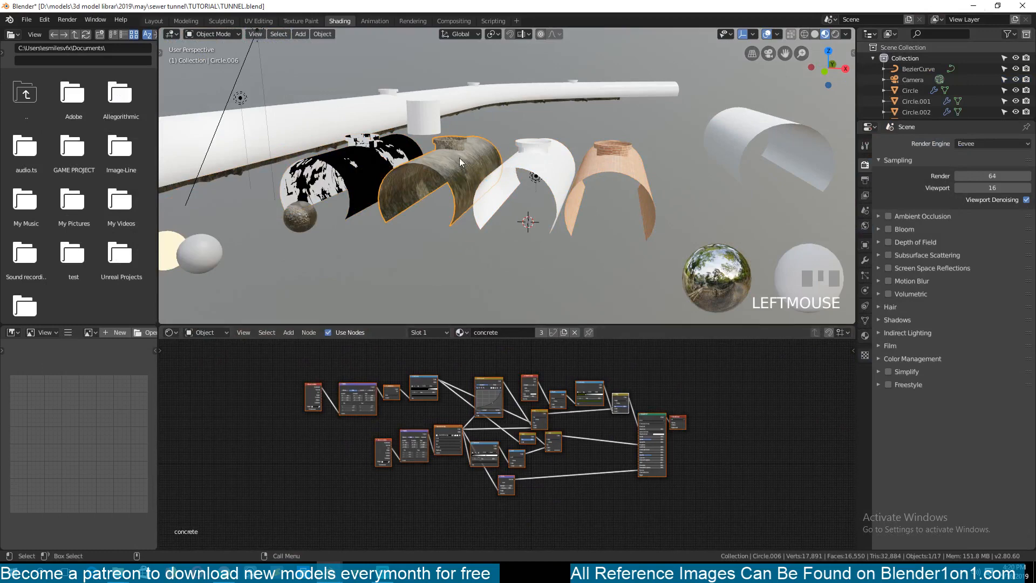
{"action": "key", "text": "ctrl+c"}
{"action": "left_click", "coordinate": [549, 180]}
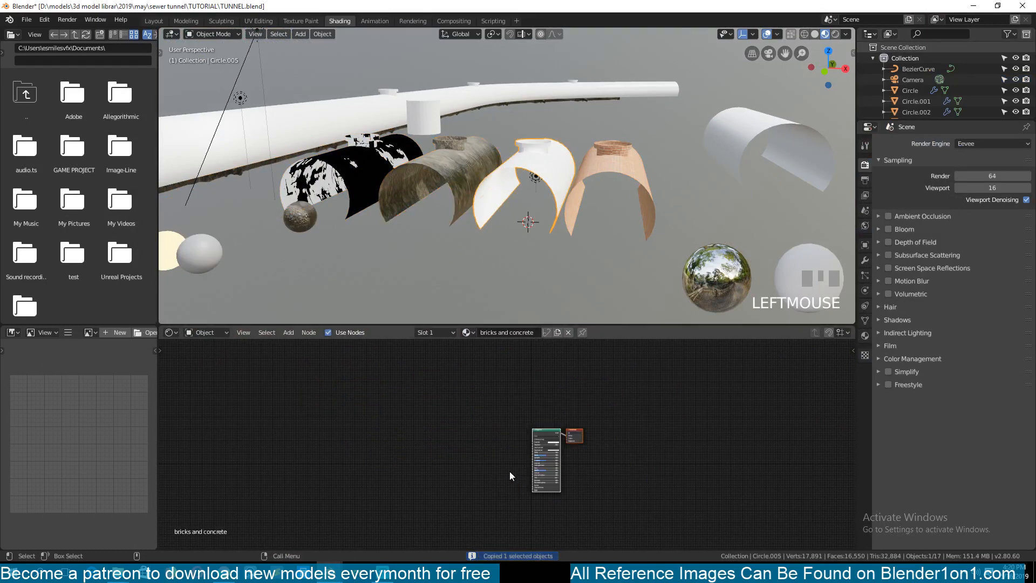
{"action": "middle_click_drag", "start_coordinate": [509, 471], "coordinate": [571, 423]}
{"action": "key", "text": "ctrl+v"}
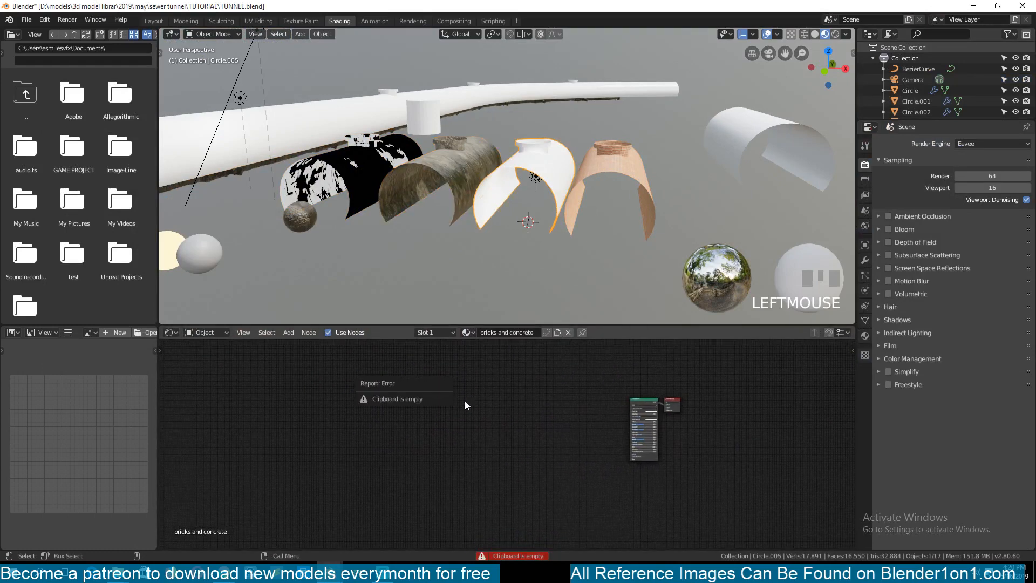
- Copy the concrete nodes except the Material Output into the bricks and concrete material, placing them clear of the default Principled shader
{"action": "left_click", "coordinate": [467, 175]}
{"action": "left_click", "coordinate": [795, 373]}
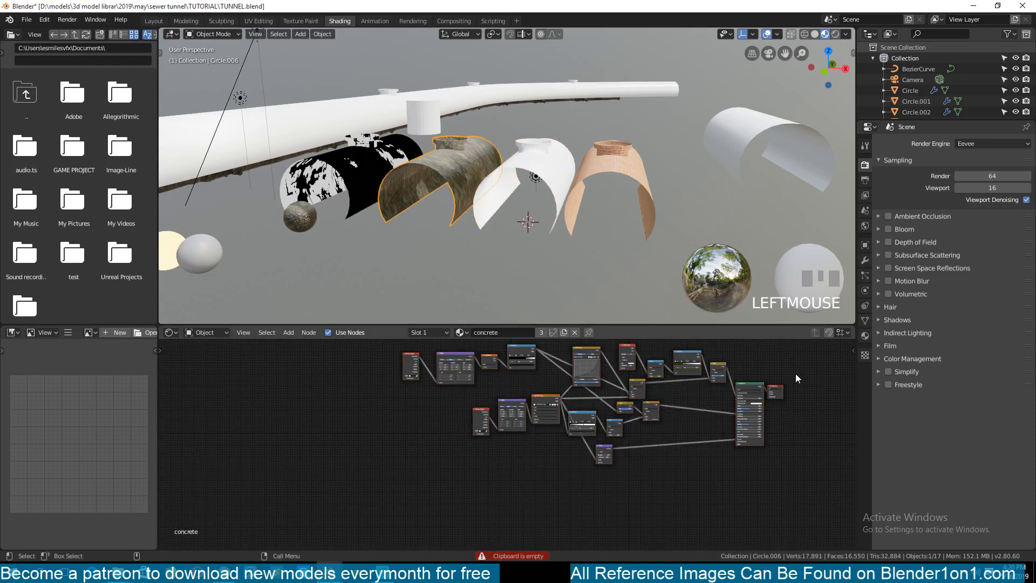
{"action": "left_click_drag", "start_coordinate": [765, 354], "coordinate": [394, 456]}
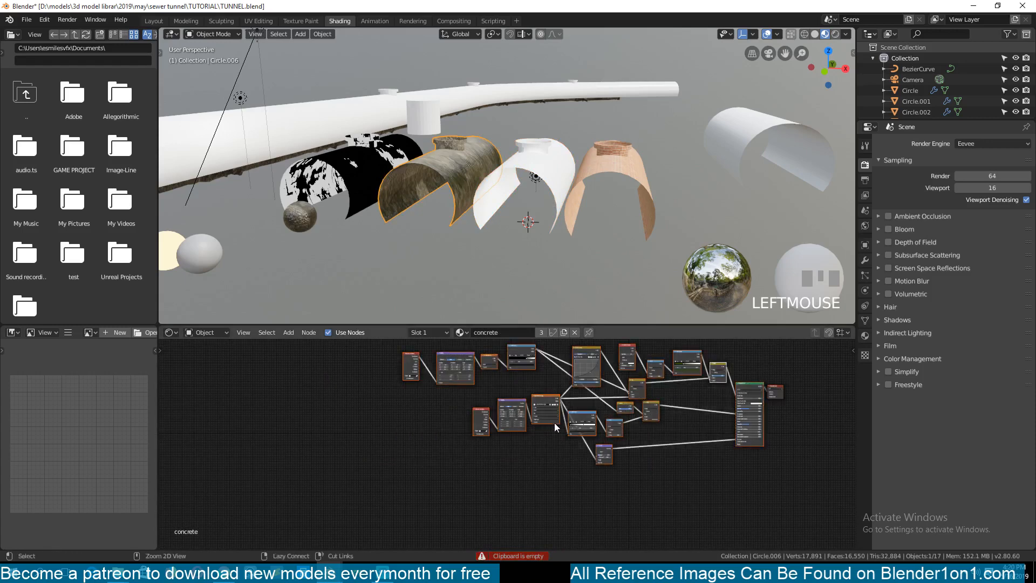
{"action": "left_click", "coordinate": [558, 224]}
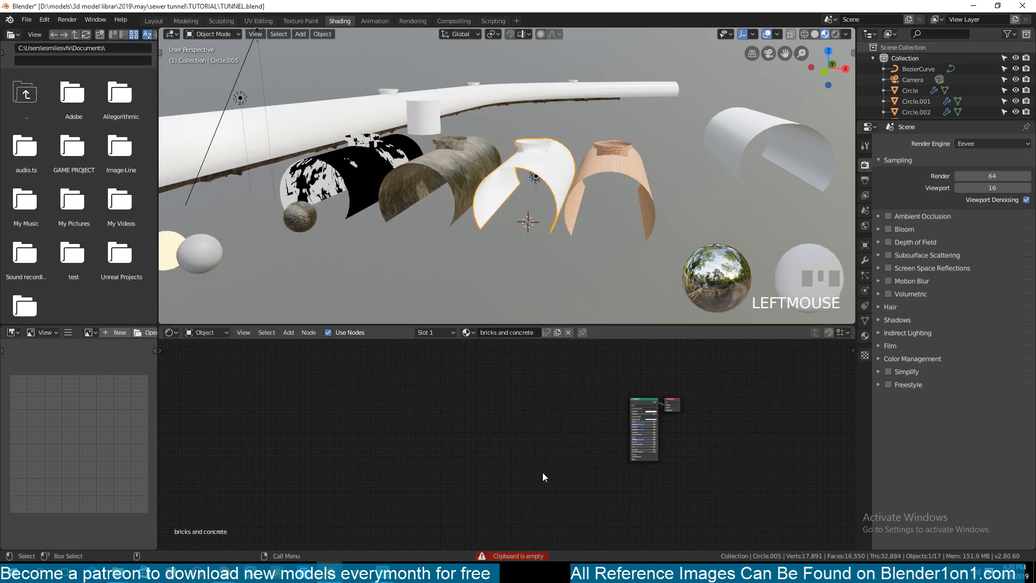
{"action": "key", "text": "ctrl+v"}
{"action": "left_click_drag", "start_coordinate": [629, 417], "coordinate": [468, 496]}
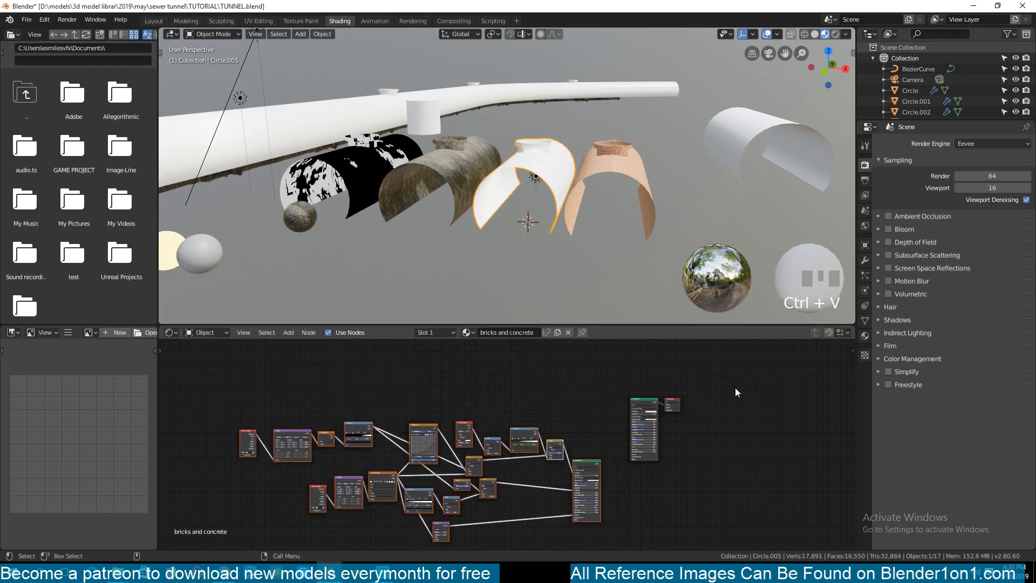
- Move the Material Output node farther away from the default Principled shader in the bricks and concrete material
{"action": "left_click", "coordinate": [671, 406]}
{"action": "left_click_drag", "start_coordinate": [671, 404], "coordinate": [712, 398]}
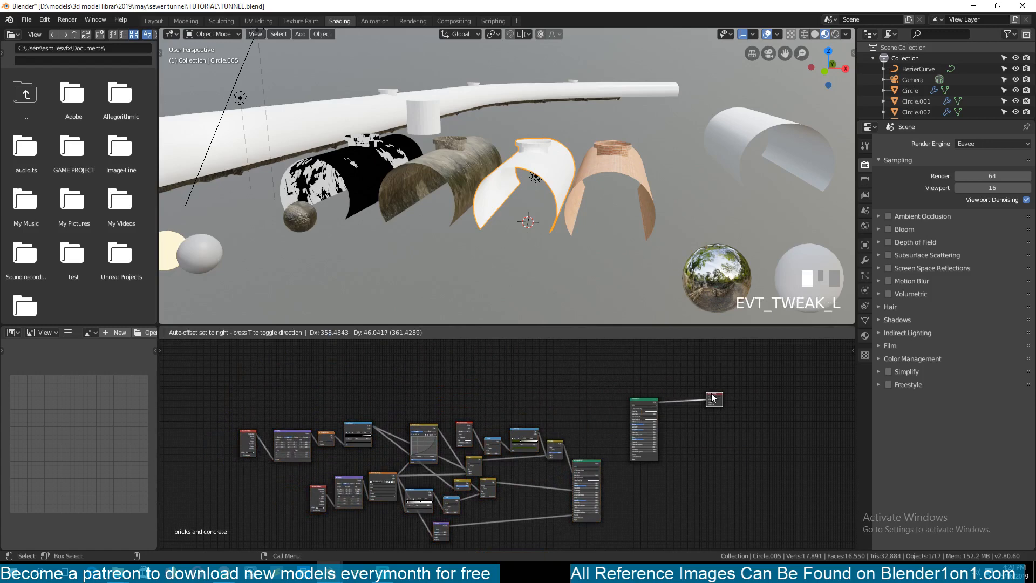
{"action": "left_click", "coordinate": [650, 458]}
- Copy the bricks material's nodes except the Material Output into the bricks and concrete material, placing them above the concrete nodes
{"action": "left_click", "coordinate": [616, 176]}
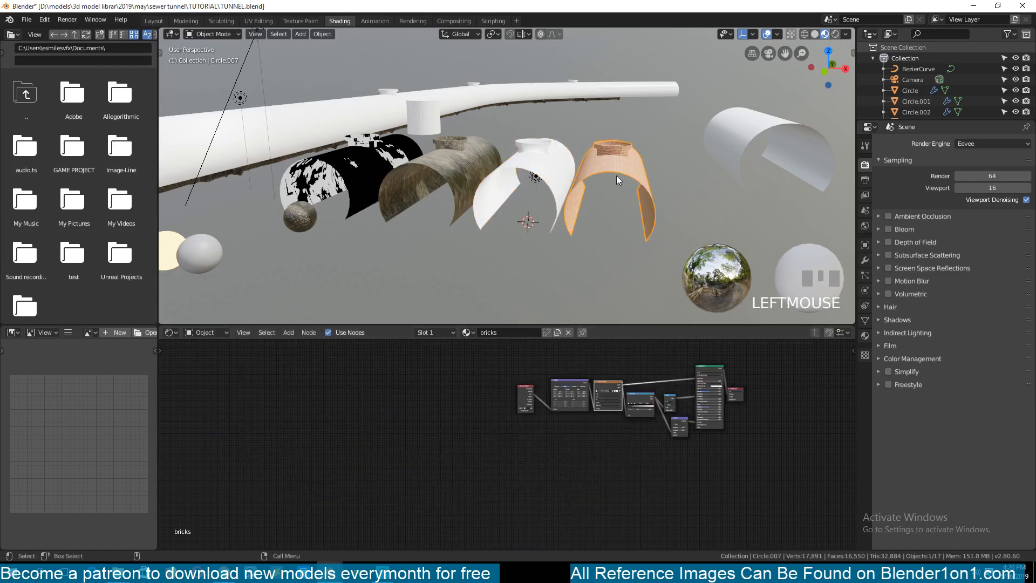
{"action": "left_click_drag", "start_coordinate": [489, 352], "coordinate": [715, 462]}
{"action": "left_click", "coordinate": [534, 162]}
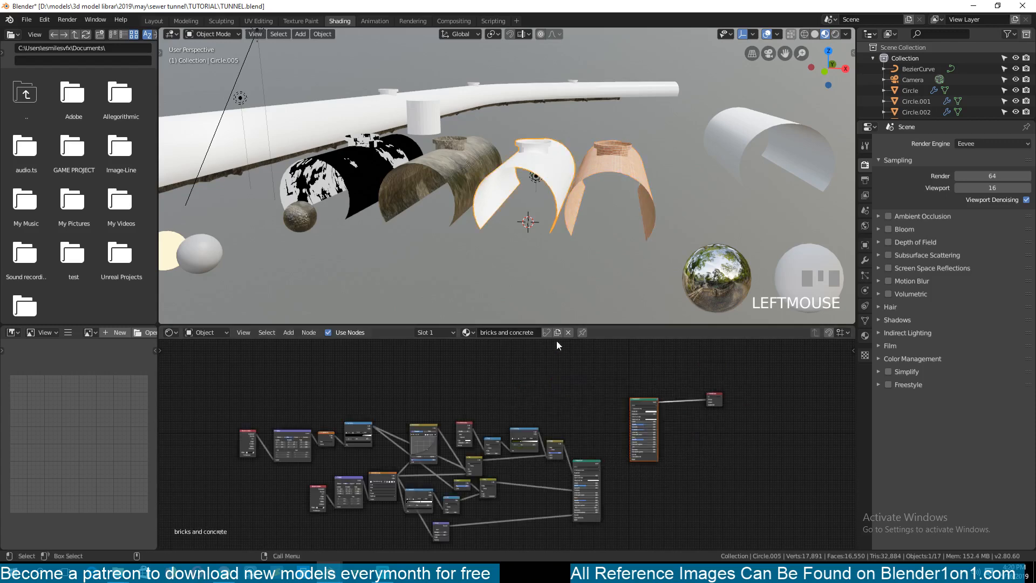
{"action": "key", "text": "ctrl+v"}
{"action": "key", "text": "g"}
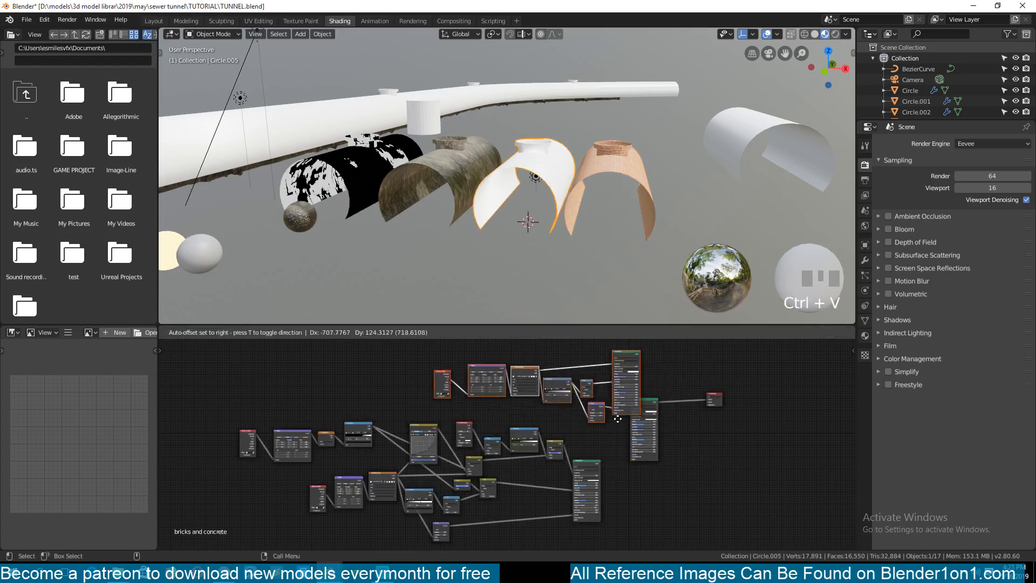
{"action": "left_click", "coordinate": [517, 407]}
{"action": "middle_click_drag", "start_coordinate": [533, 396], "coordinate": [522, 468]}
{"action": "left_click", "coordinate": [523, 469]}
{"action": "scroll", "coordinate": [523, 468], "scroll_direction": "up", "scroll_amount": 5}
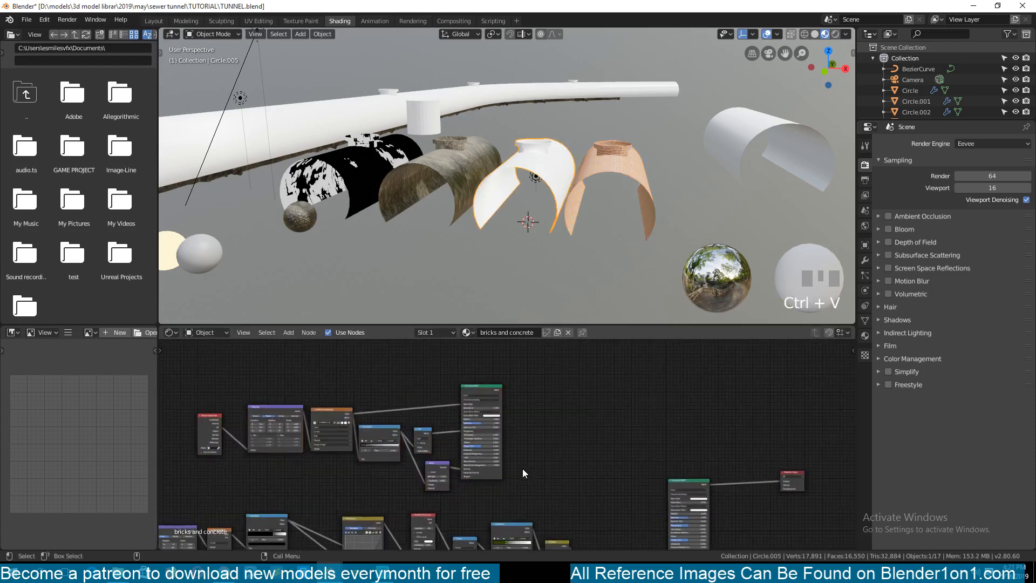
- Preview the pasted bricks Principled shader through the Material Output and inspect the brick surface on the tunnel piece
{"action": "left_click", "coordinate": [495, 389]}
{"action": "scroll", "coordinate": [538, 218], "scroll_direction": "up", "scroll_amount": 5}
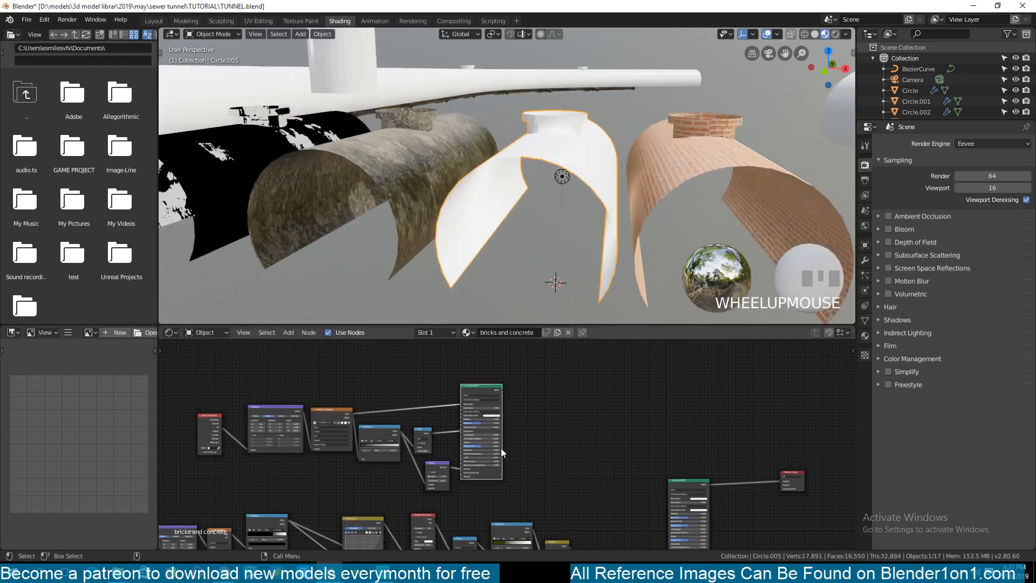
{"action": "left_click", "coordinate": [481, 391], "text": "ctrl+shift"}
{"action": "scroll", "coordinate": [523, 164], "scroll_direction": "up", "scroll_amount": 3}
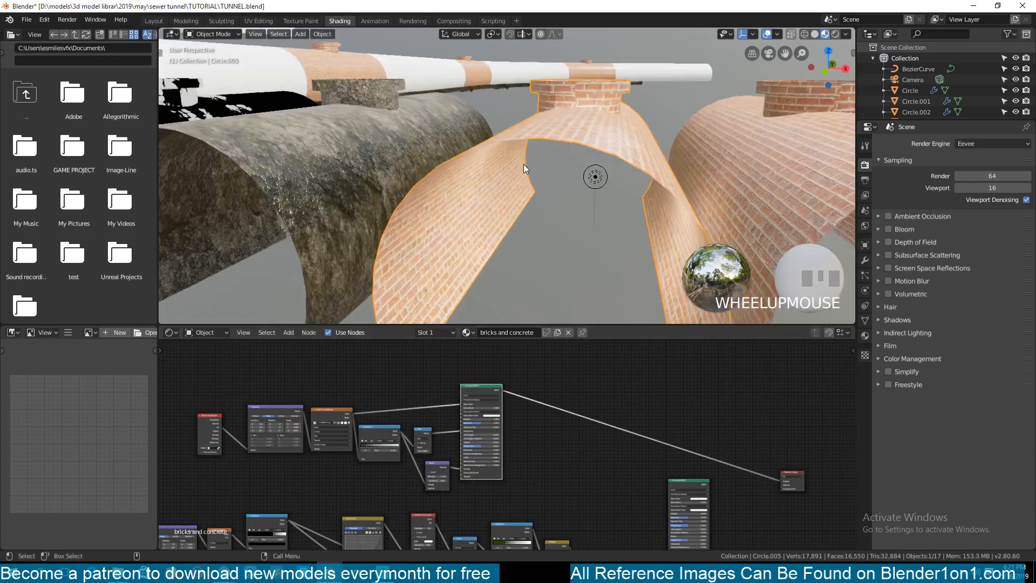
{"action": "key", "text": "grave"}
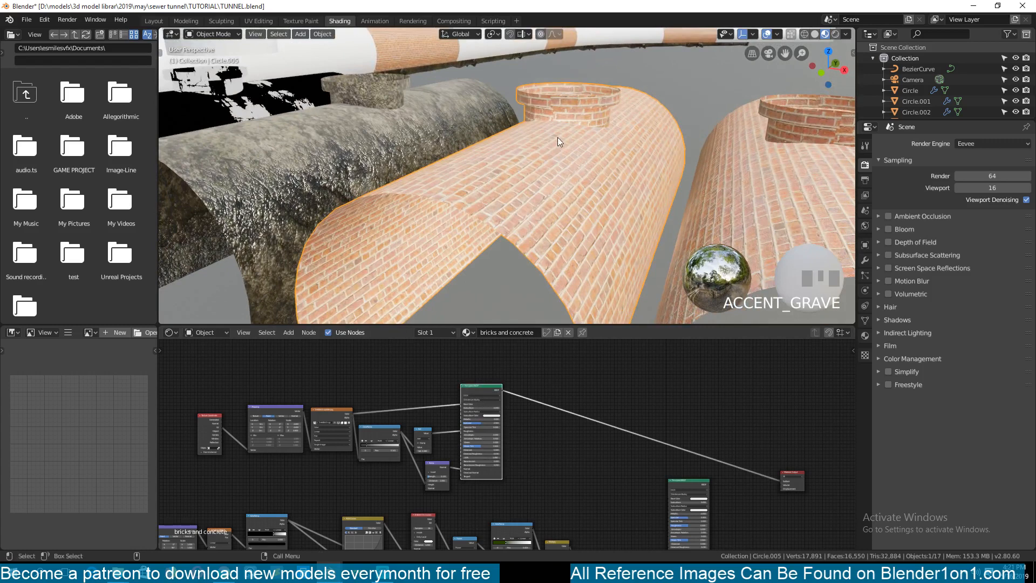
- Connect the pasted concrete Principled shader to the Material Output and check the concrete surface on the tunnel piece
{"action": "middle_click_drag", "start_coordinate": [600, 530], "coordinate": [536, 420]}
{"action": "left_click", "coordinate": [539, 471], "text": "ctrl+shift"}
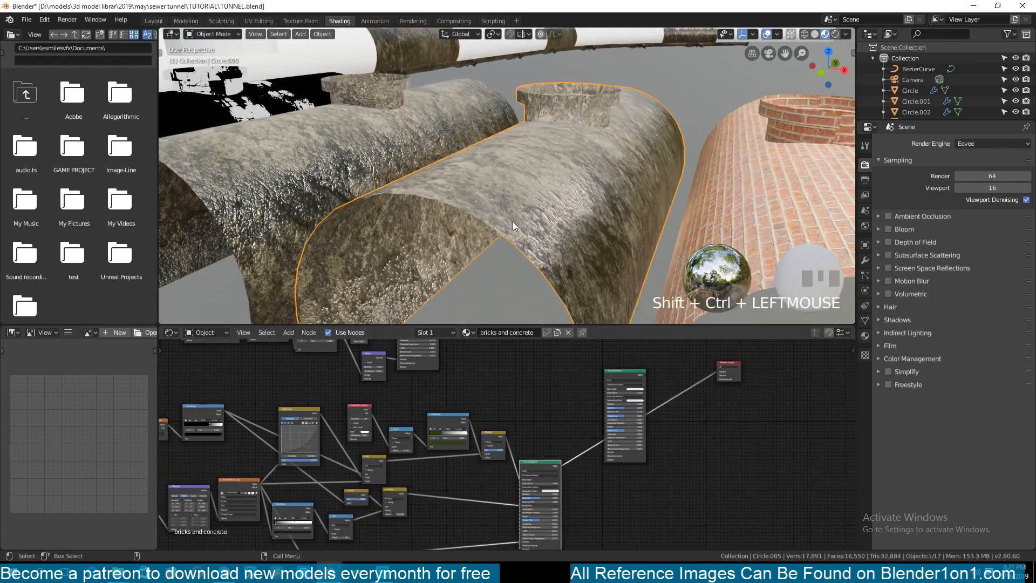
{"action": "scroll", "coordinate": [455, 435], "scroll_direction": "down", "scroll_amount": 5}
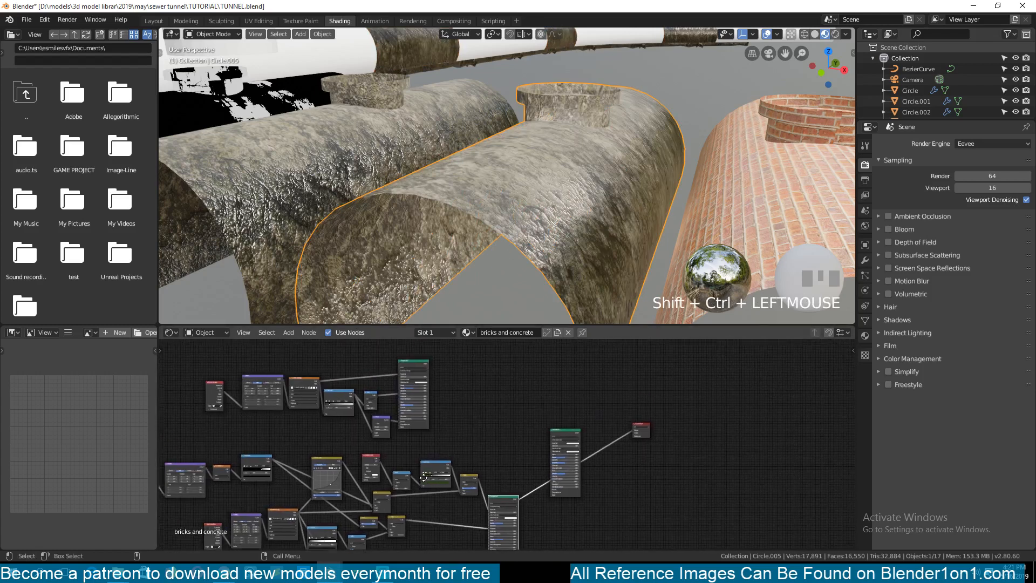
{"action": "scroll", "coordinate": [331, 214], "scroll_direction": "down", "scroll_amount": 2}
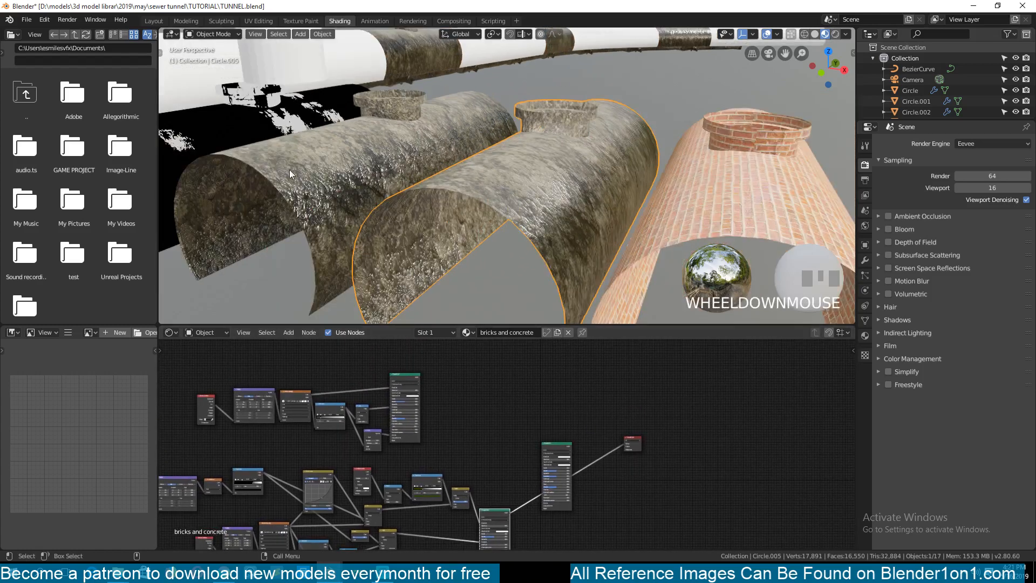
- In the mask material, move the Principled shader out of the way and delete the disconnected math node below the rounding node
{"action": "left_click", "coordinate": [235, 141]}
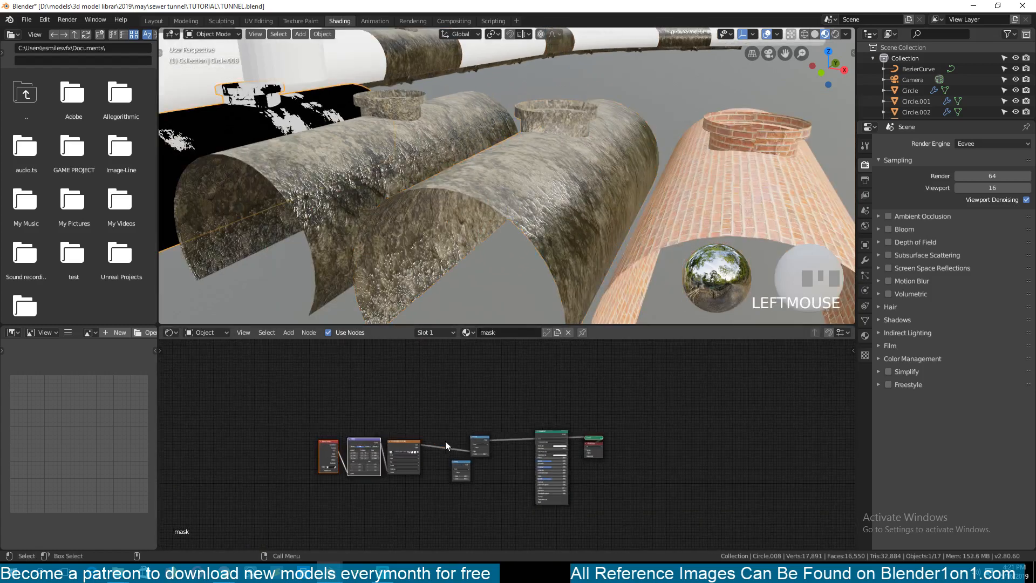
{"action": "left_click_drag", "start_coordinate": [565, 426], "coordinate": [565, 468]}
{"action": "left_click_drag", "start_coordinate": [232, 376], "coordinate": [508, 461]}
{"action": "left_click", "coordinate": [454, 471]}
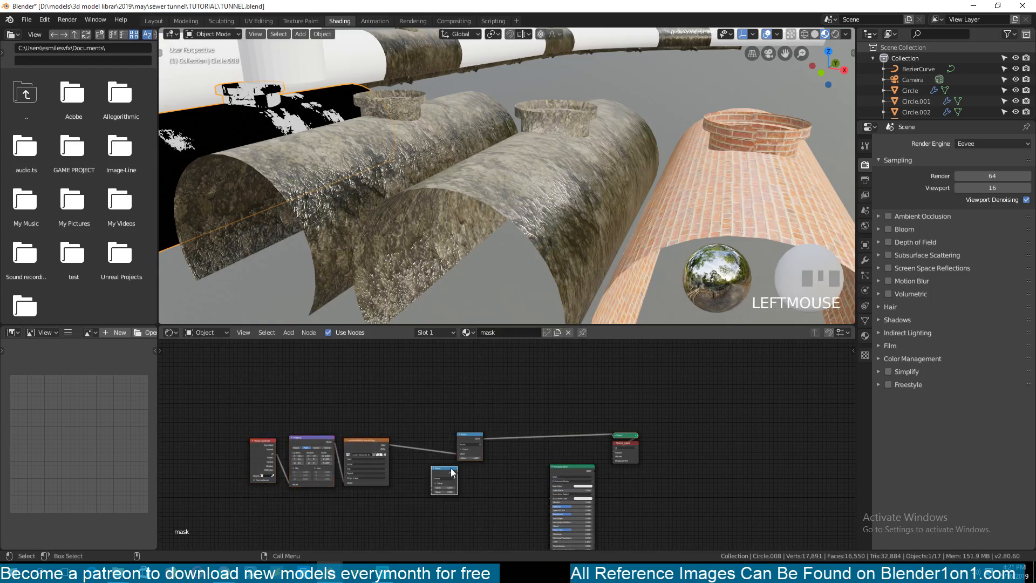
{"action": "key", "text": "Delete"}
- Copy the mask's texture coordinate, mapping, image texture and rounding nodes into the bricks and concrete material, placing them above the bricks nodes
{"action": "left_click_drag", "start_coordinate": [253, 393], "coordinate": [472, 502]}
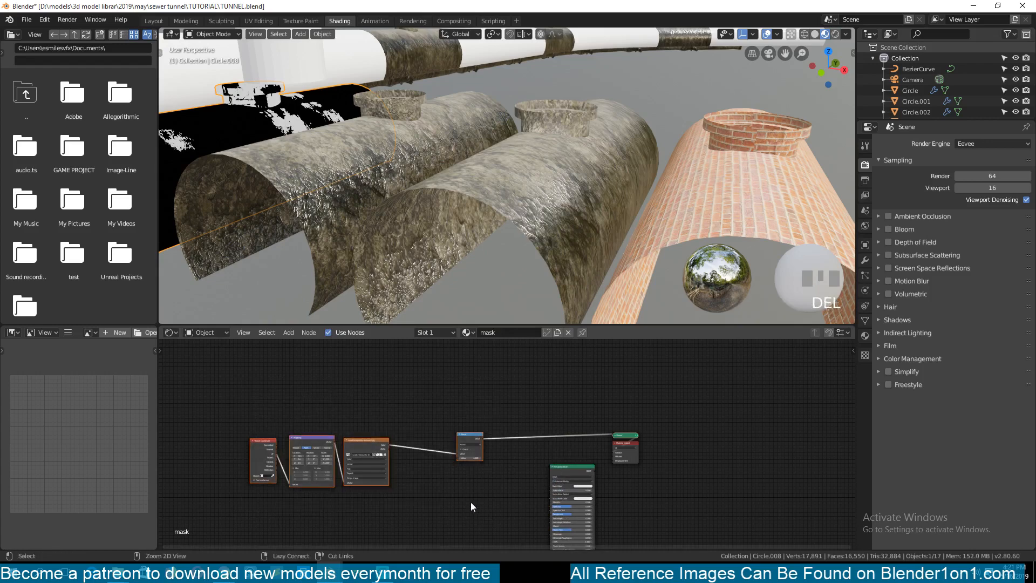
{"action": "left_click", "coordinate": [571, 238]}
{"action": "middle_click_drag", "start_coordinate": [506, 449], "coordinate": [499, 510]}
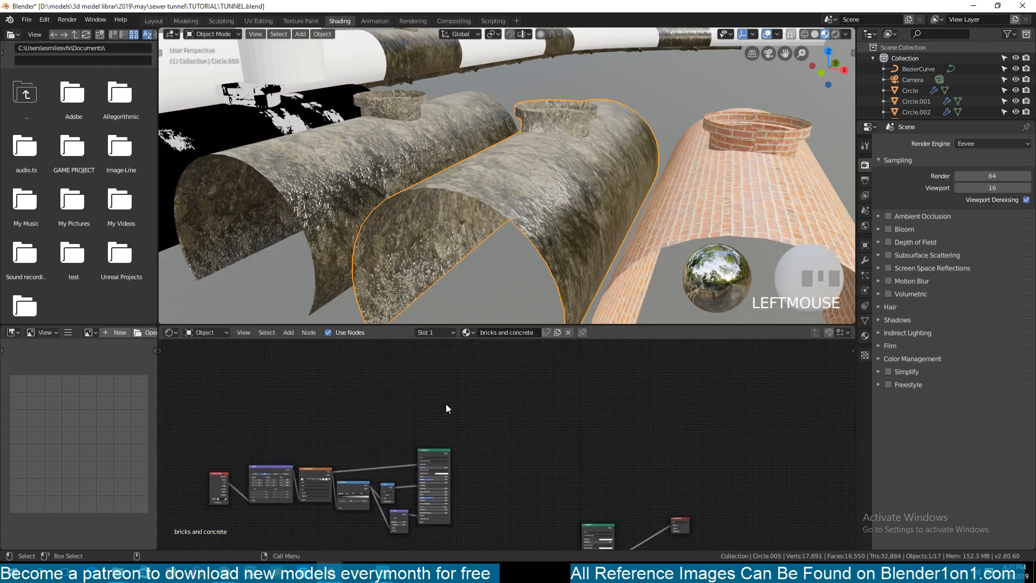
{"action": "key", "text": "ctrl+v"}
{"action": "key", "text": "g"}
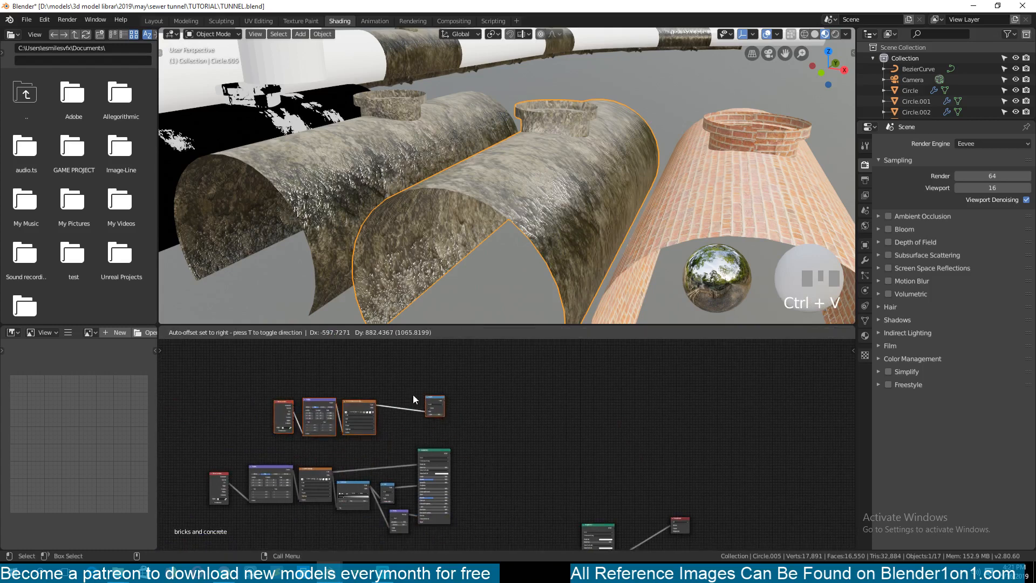
{"action": "left_click", "coordinate": [413, 394]}
{"action": "left_click", "coordinate": [478, 465]}
- Delete the unused default Principled shader next to the Material Output in the bricks and concrete material
{"action": "middle_click_drag", "start_coordinate": [489, 457], "coordinate": [472, 436]}
{"action": "middle_click_drag", "start_coordinate": [549, 493], "coordinate": [468, 390]}
{"action": "left_click_drag", "start_coordinate": [469, 389], "coordinate": [512, 499]}
{"action": "key", "text": "Delete"}
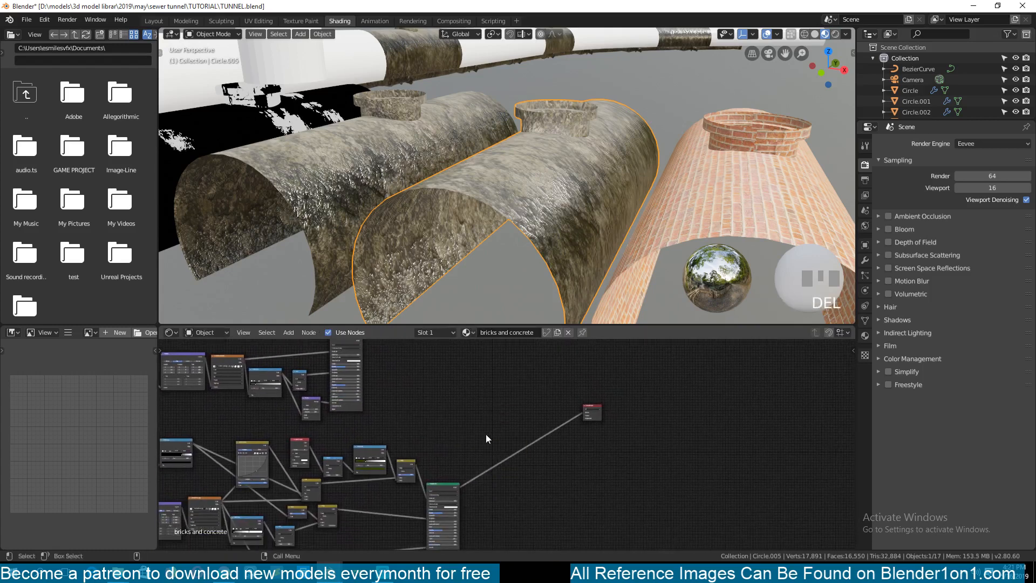
- Add a Mix Shader node between the bricks and concrete Principled shaders and the Material Output
{"action": "middle_click_drag", "start_coordinate": [460, 442], "coordinate": [491, 460]}
{"action": "left_click", "coordinate": [375, 361]}
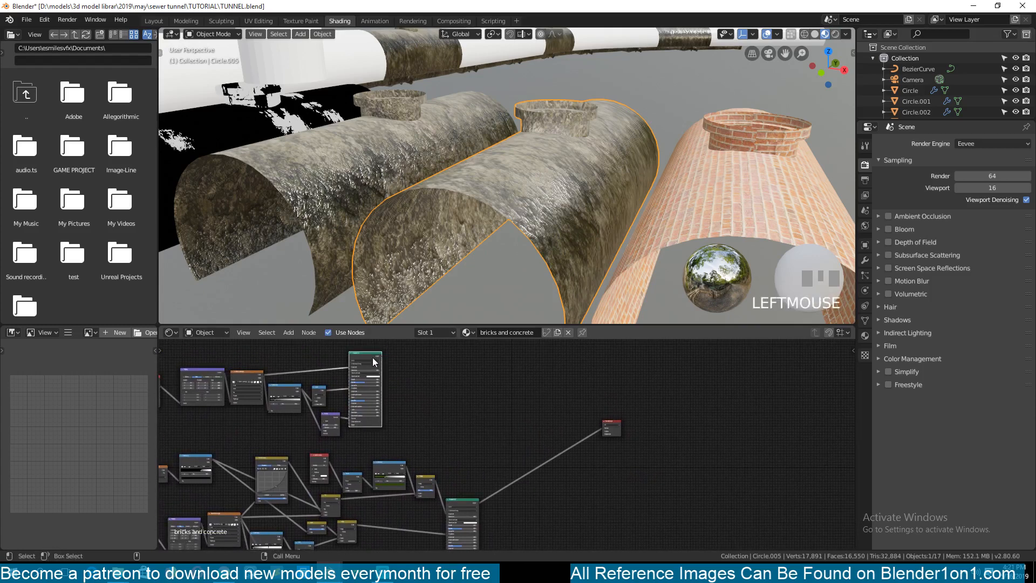
{"action": "left_click", "coordinate": [455, 503]}
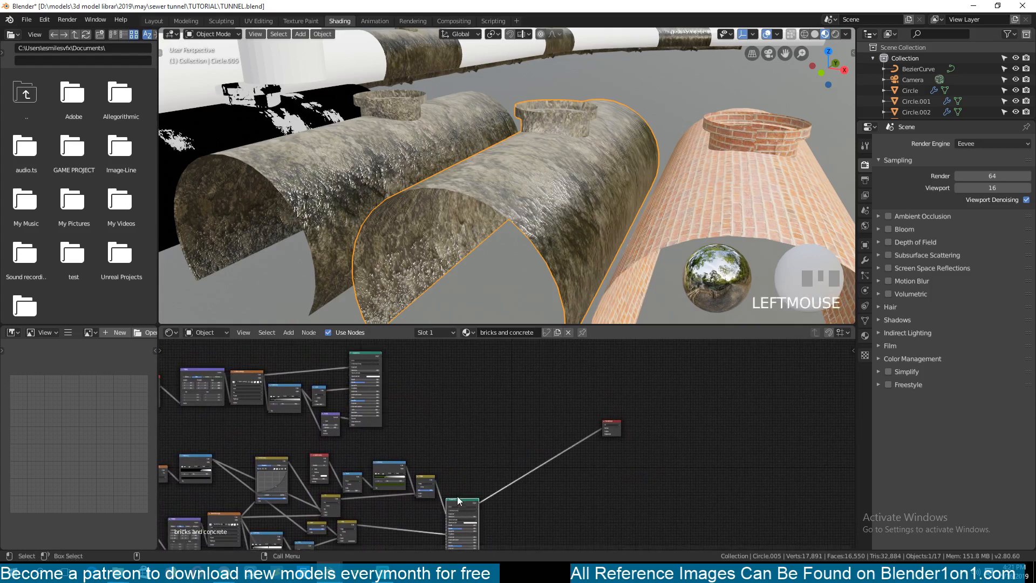
{"action": "middle_click_drag", "start_coordinate": [452, 472], "coordinate": [415, 480]}
{"action": "left_click", "coordinate": [439, 396]}
{"action": "key", "text": "shift+a"}
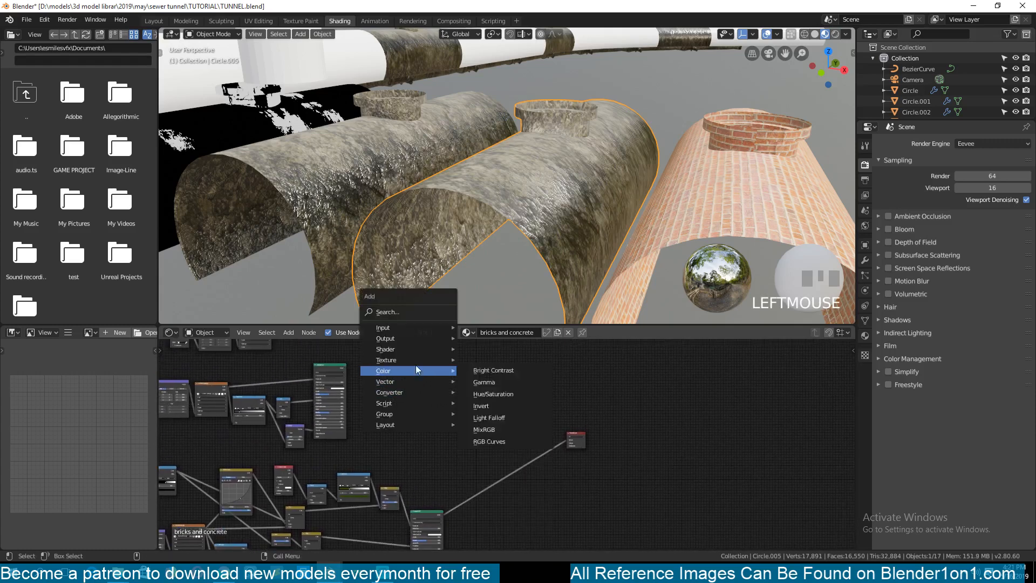
{"action": "mouse_move", "coordinate": [413, 351]}
{"action": "left_click", "coordinate": [494, 408]}
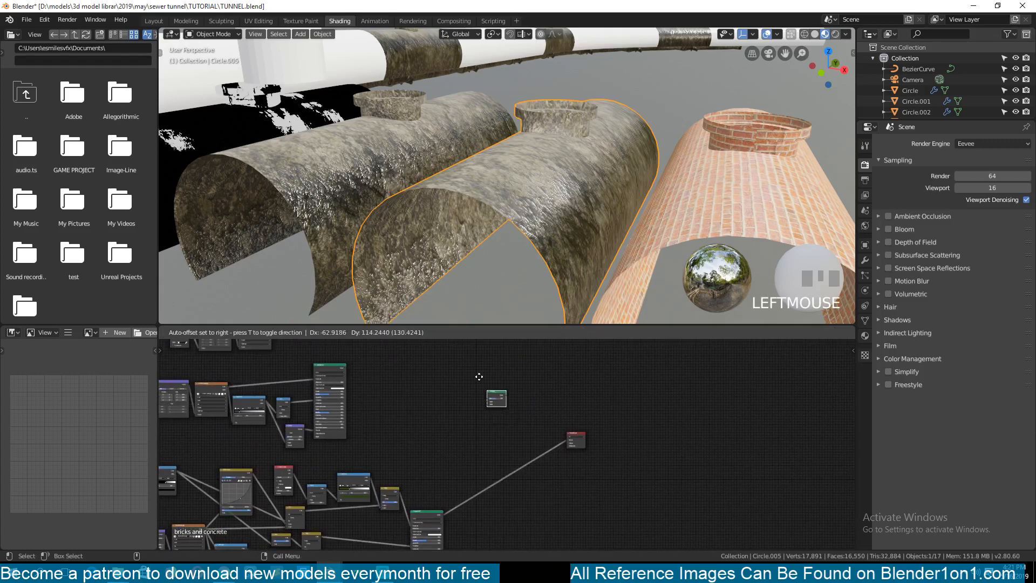
{"action": "left_click", "coordinate": [484, 387]}
{"action": "scroll", "coordinate": [477, 436], "scroll_direction": "up", "scroll_amount": 2}
{"action": "middle_click_drag", "start_coordinate": [477, 436], "coordinate": [474, 468]}
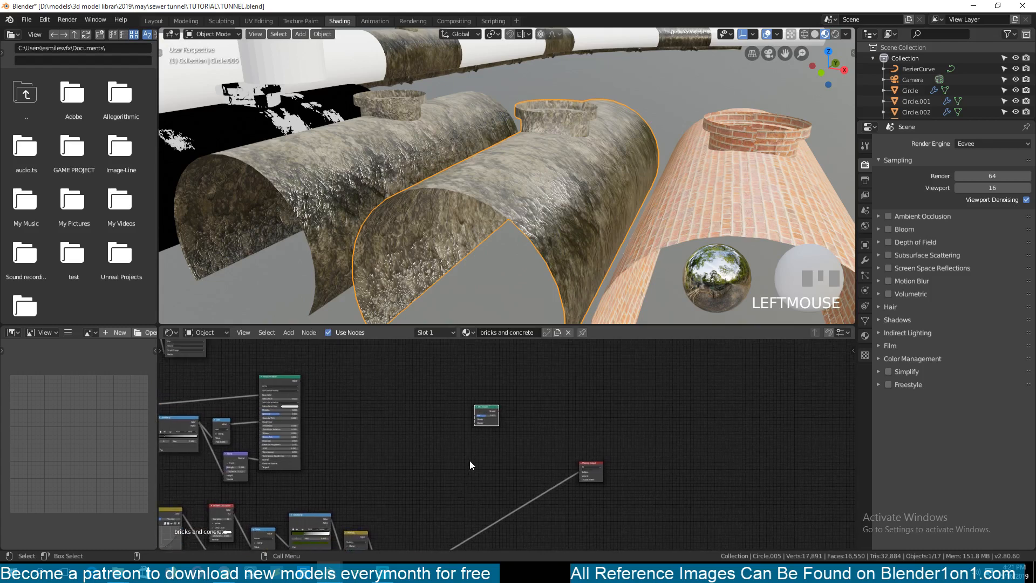
{"action": "scroll", "coordinate": [470, 461], "scroll_direction": "up", "scroll_amount": 3}
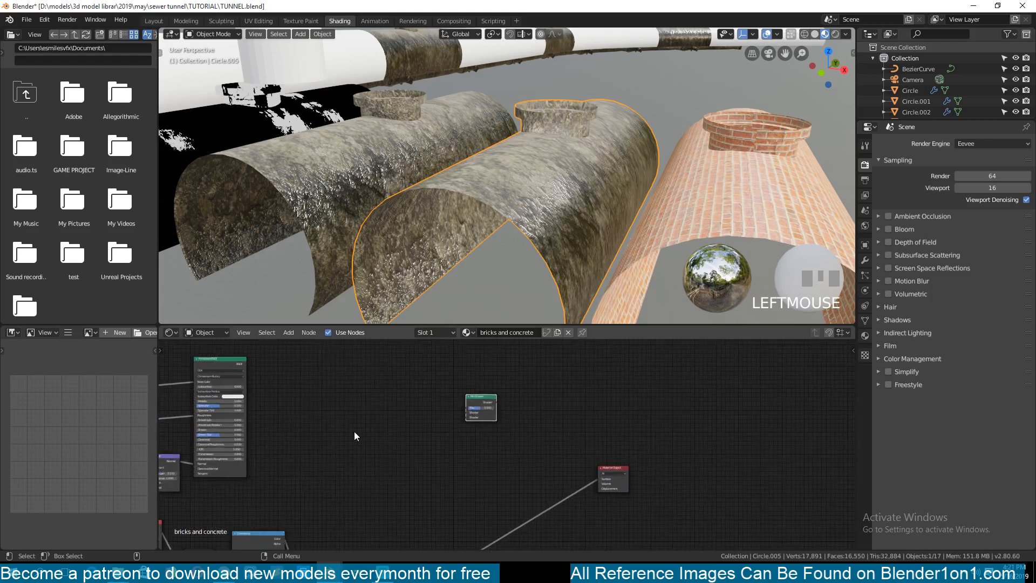
{"action": "key", "text": "shift+a"}
{"action": "mouse_move", "coordinate": [325, 447]}
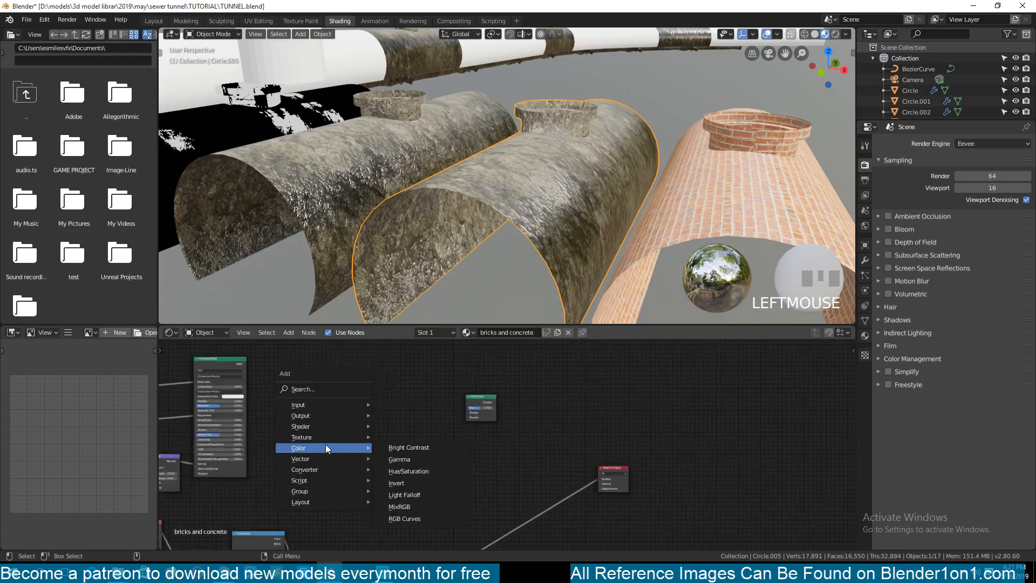
{"action": "left_click", "coordinate": [412, 518]}
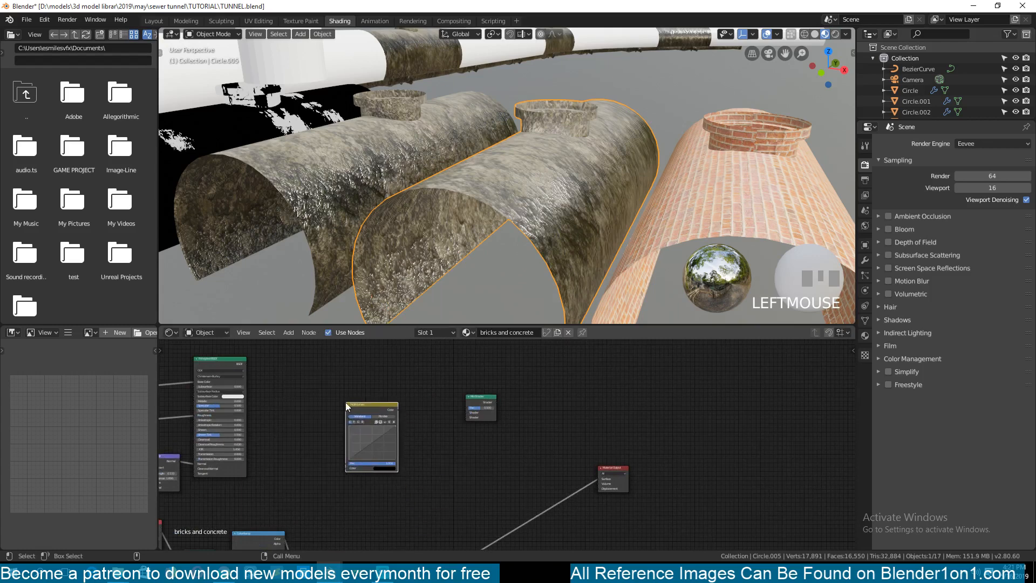
{"action": "key", "text": "Delete"}
{"action": "key", "text": "shift+a"}
{"action": "mouse_move", "coordinate": [345, 402]}
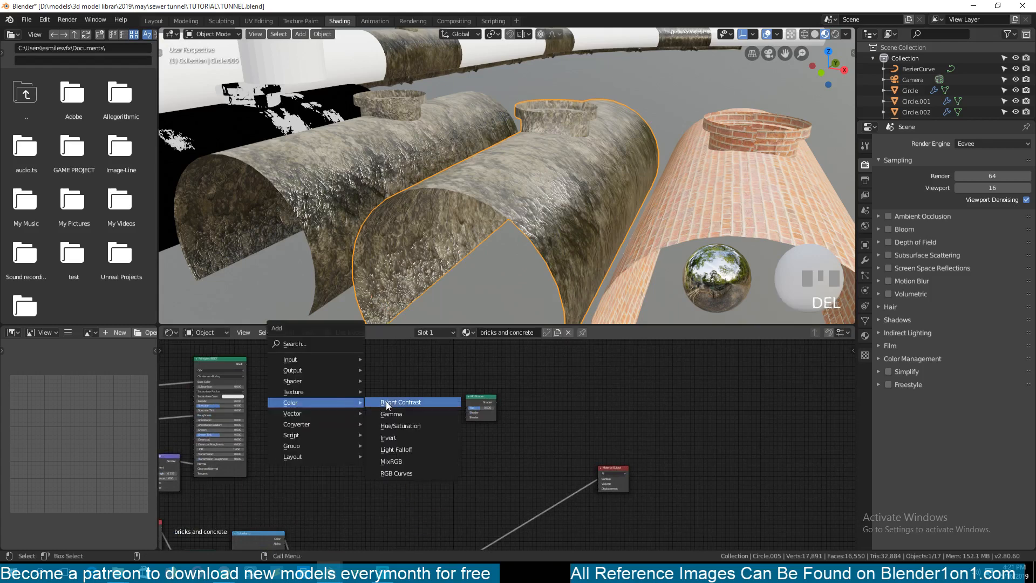
{"action": "left_click", "coordinate": [387, 462]}
{"action": "left_click", "coordinate": [353, 431]}
{"action": "scroll", "coordinate": [353, 432], "scroll_direction": "up", "scroll_amount": 2}
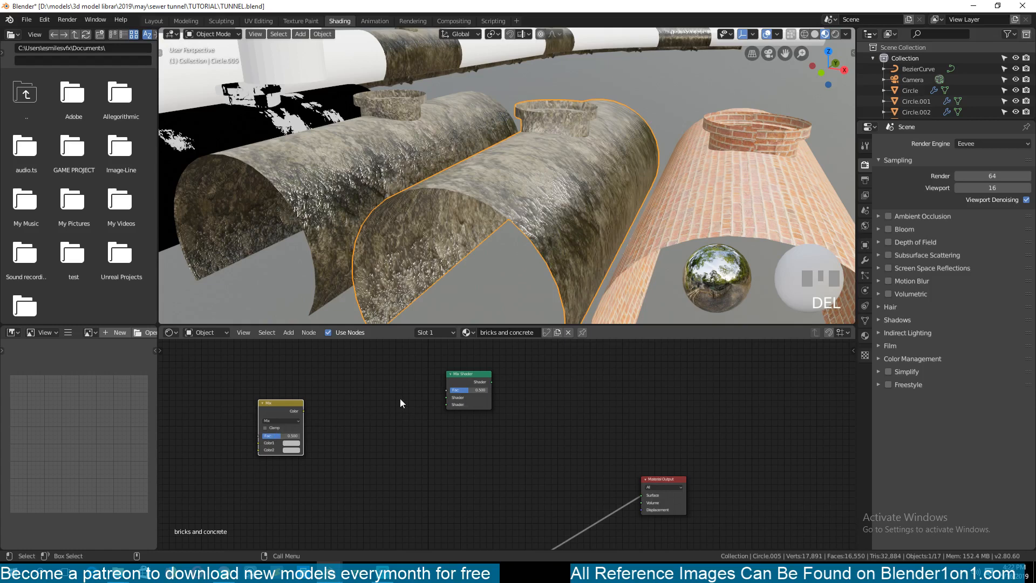
{"action": "left_click", "coordinate": [286, 423]}
{"action": "key", "text": "Delete"}
- Bring the mask, bricks and Mix Shader nodes into view together and save the file
{"action": "scroll", "coordinate": [295, 462], "scroll_direction": "down", "scroll_amount": 8}
{"action": "middle_click_drag", "start_coordinate": [304, 467], "coordinate": [338, 494]}
{"action": "scroll", "coordinate": [338, 493], "scroll_direction": "down", "scroll_amount": 4}
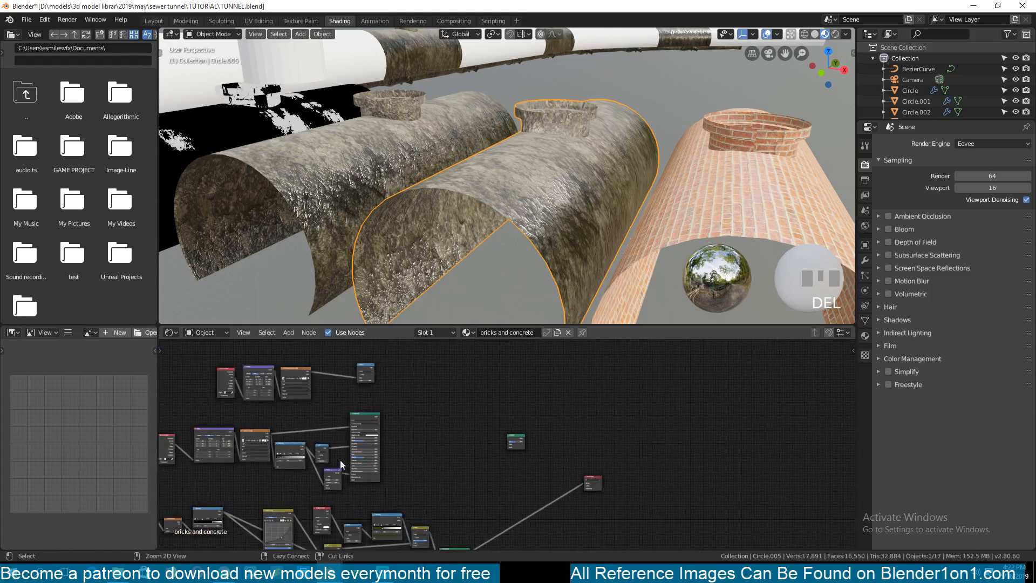
{"action": "key", "text": "ctrl+s"}
- Connect the rounded mask to the Mix Shader's factor and the Mix Shader to the Material Output, shifting the Mix Shader slightly
{"action": "scroll", "coordinate": [358, 399], "scroll_direction": "up", "scroll_amount": 2}
{"action": "middle_click_drag", "start_coordinate": [358, 379], "coordinate": [359, 387]}
{"action": "left_click", "coordinate": [351, 381]}
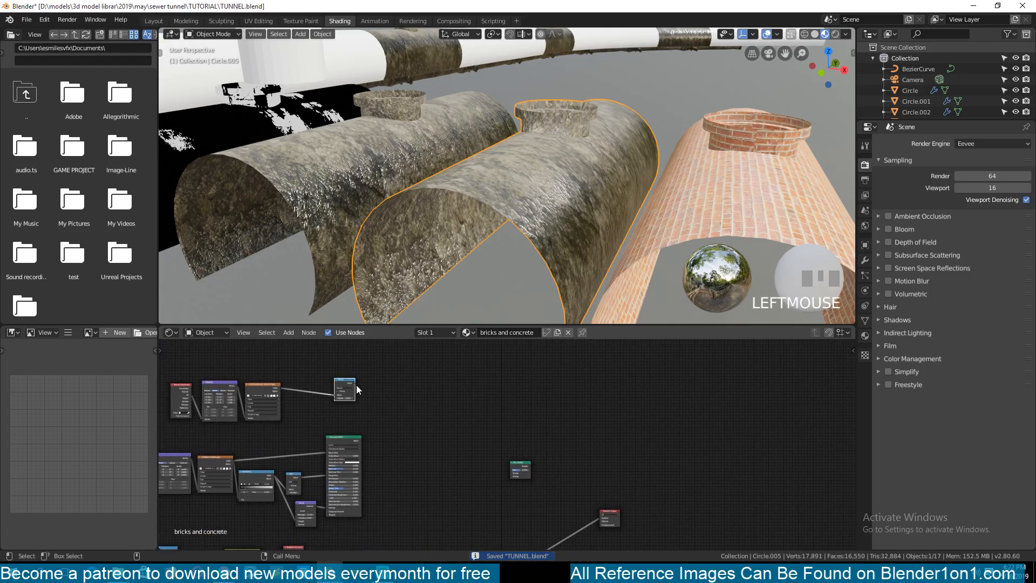
{"action": "scroll", "coordinate": [355, 383], "scroll_direction": "up", "scroll_amount": 1}
{"action": "left_click_drag", "start_coordinate": [319, 371], "coordinate": [516, 479]}
{"action": "left_click", "coordinate": [530, 478], "text": "ctrl+shift"}
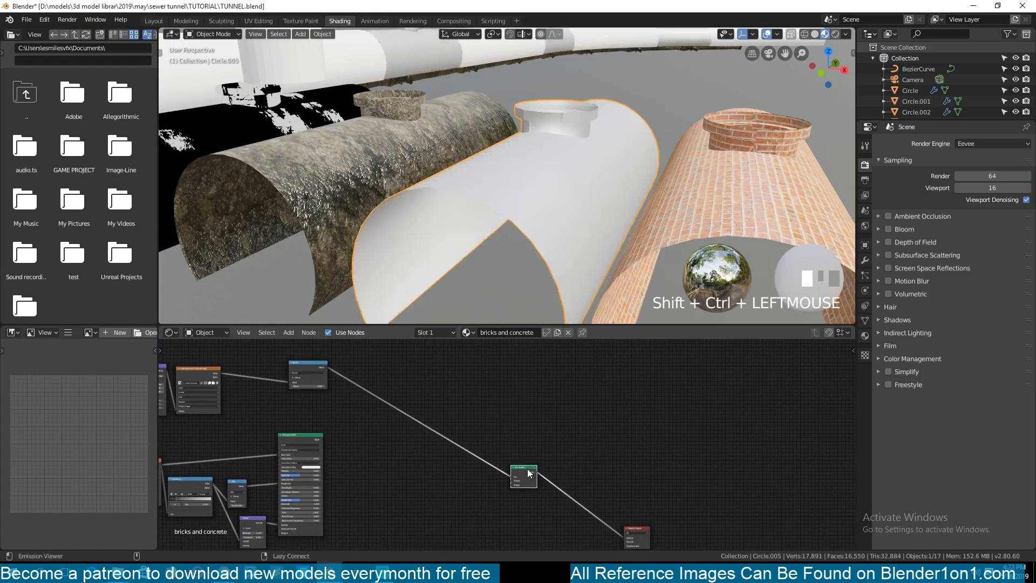
{"action": "scroll", "coordinate": [502, 498], "scroll_direction": "up", "scroll_amount": 1}
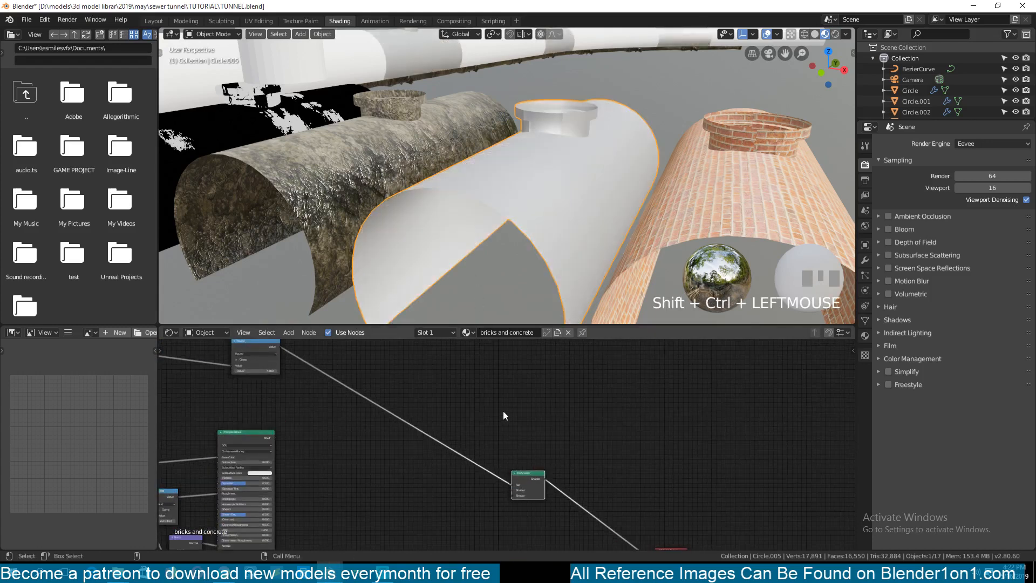
{"action": "scroll", "coordinate": [531, 492], "scroll_direction": "up", "scroll_amount": 1}
{"action": "left_click_drag", "start_coordinate": [542, 490], "coordinate": [558, 467]}
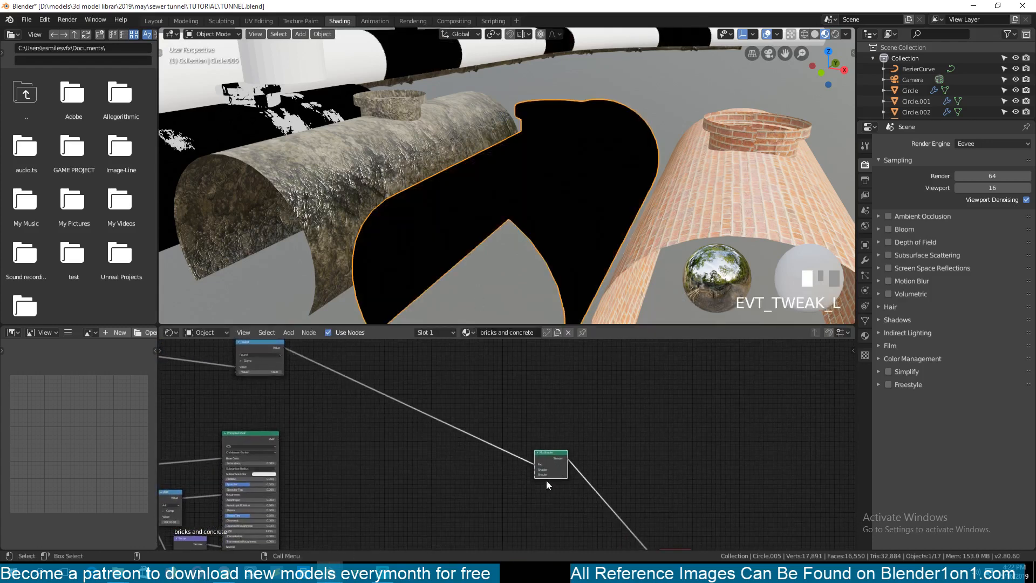
- Add a Diffuse BSDF node before the Mix Shader and place a duplicate of it directly underneath
{"action": "scroll", "coordinate": [497, 501], "scroll_direction": "up", "scroll_amount": 4}
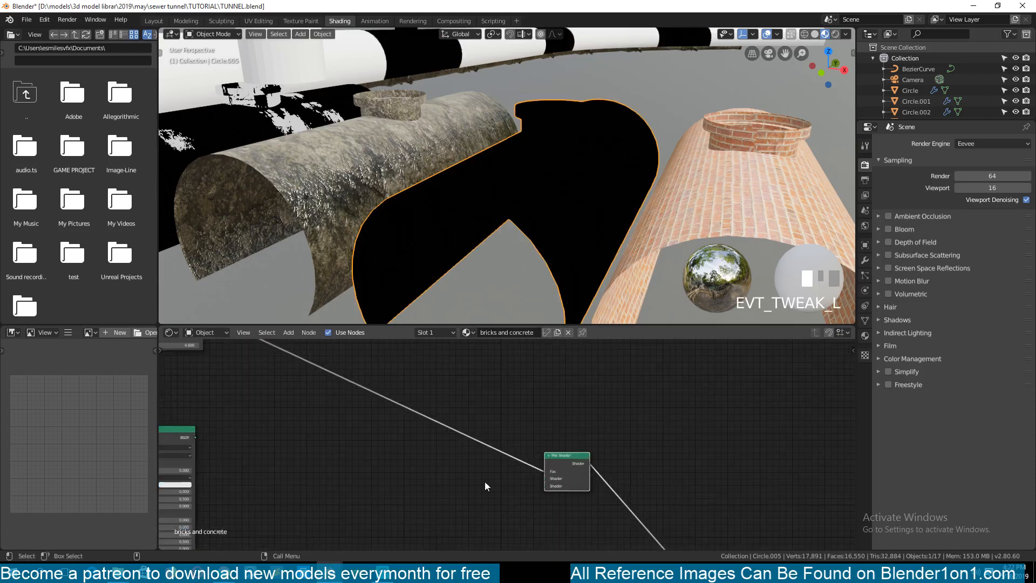
{"action": "middle_click_drag", "start_coordinate": [422, 484], "coordinate": [441, 475]}
{"action": "left_click", "coordinate": [391, 449]}
{"action": "key", "text": "shift+a"}
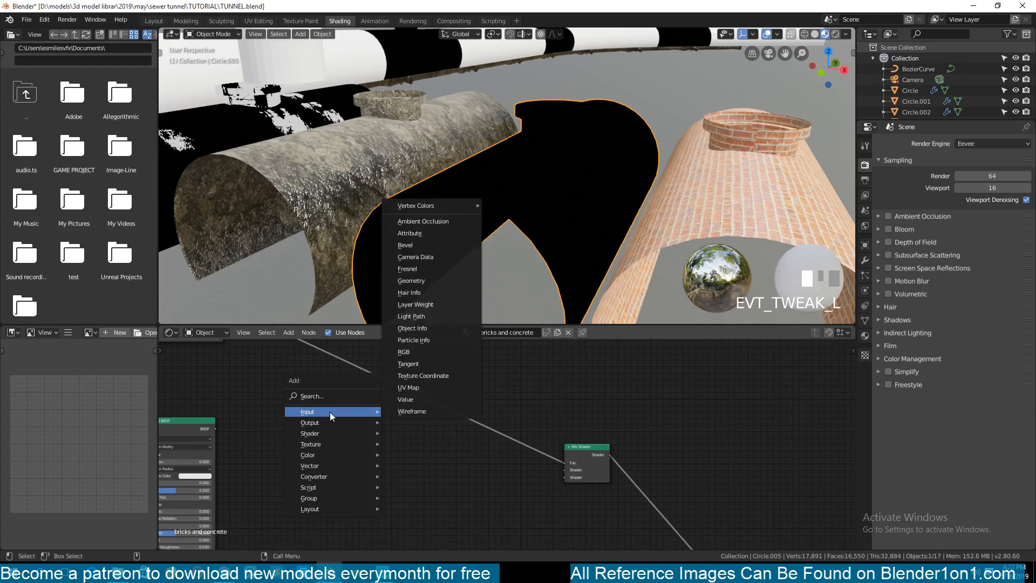
{"action": "mouse_move", "coordinate": [322, 435]}
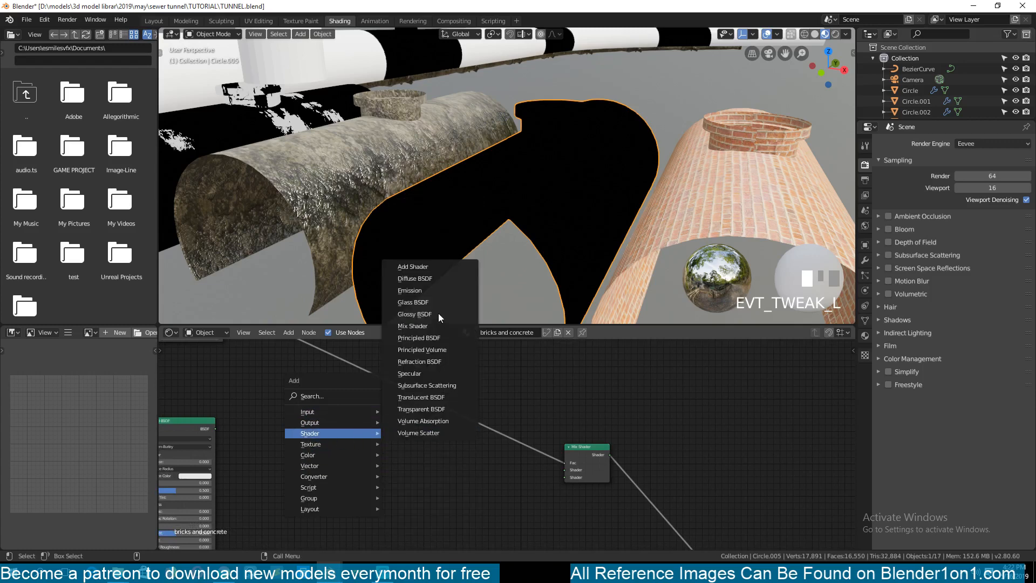
{"action": "left_click", "coordinate": [427, 278]}
{"action": "middle_click_drag", "start_coordinate": [386, 453], "coordinate": [384, 406]}
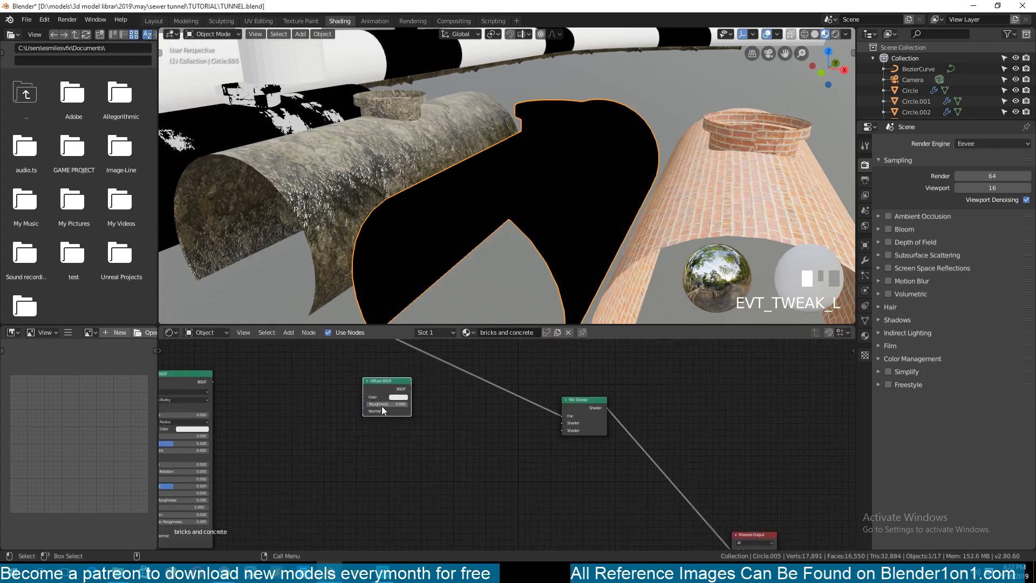
{"action": "key", "text": "shift+d"}
{"action": "left_click", "coordinate": [390, 430]}
- Set the upper Diffuse BSDF's color to red and the lower one's to blue
{"action": "left_click", "coordinate": [398, 397]}
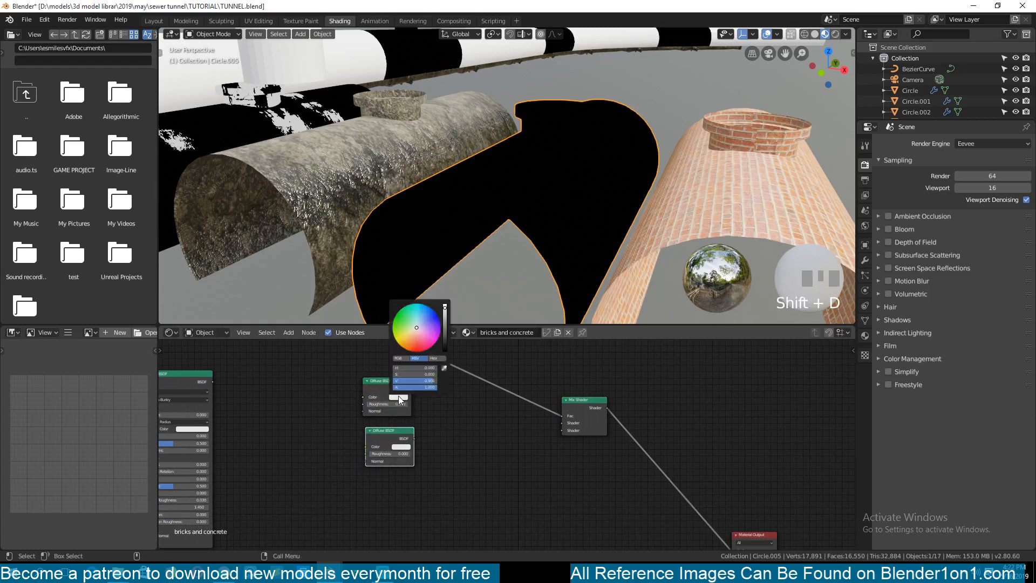
{"action": "left_click_drag", "start_coordinate": [417, 331], "coordinate": [438, 333]}
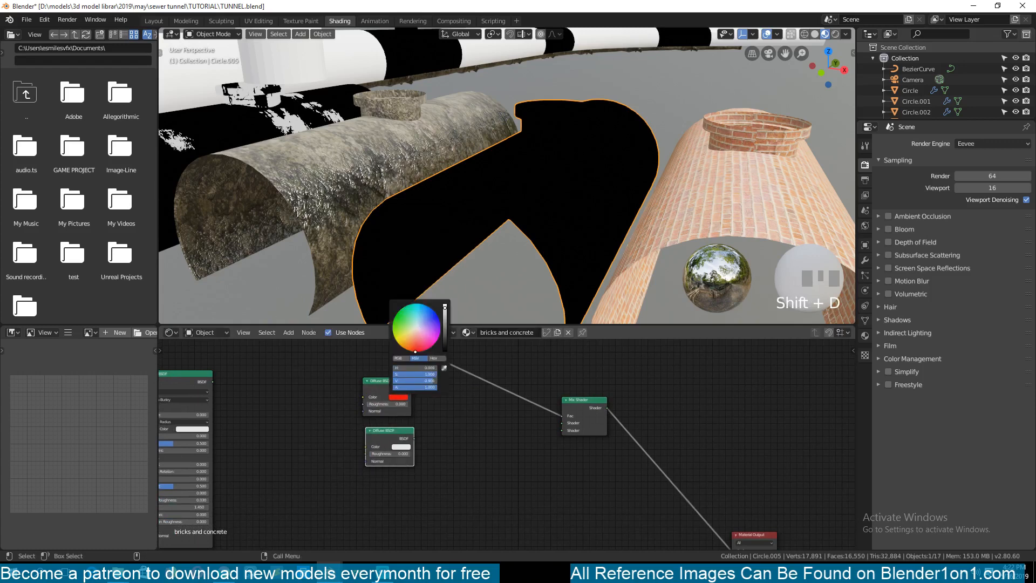
{"action": "left_click", "coordinate": [401, 447]}
{"action": "left_click_drag", "start_coordinate": [424, 371], "coordinate": [431, 357]}
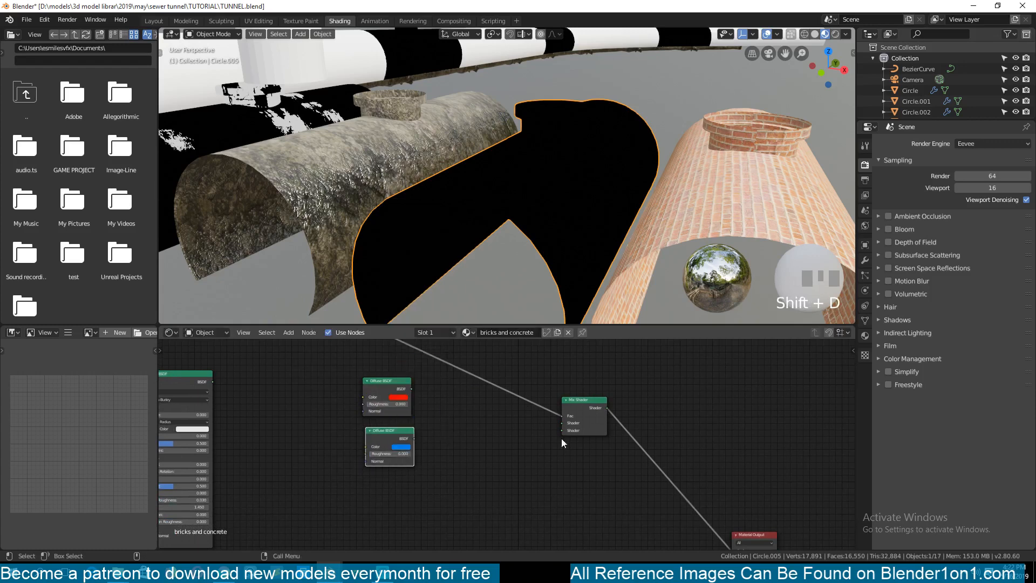
- Connect the red Diffuse BSDF to the Mix Shader's first shader input and the blue one to the second
{"action": "left_click_drag", "start_coordinate": [417, 440], "coordinate": [562, 430]}
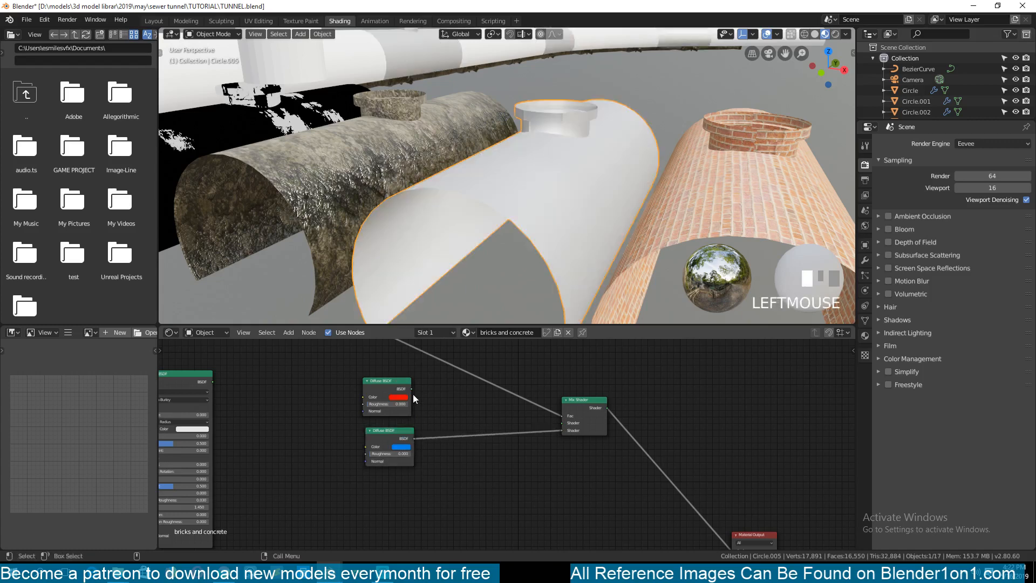
{"action": "left_click_drag", "start_coordinate": [412, 386], "coordinate": [546, 435]}
{"action": "left_click_drag", "start_coordinate": [412, 389], "coordinate": [563, 423]}
- Inspect the mask's red and blue distribution on the tunnel piece and save the file
{"action": "scroll", "coordinate": [567, 223], "scroll_direction": "up", "scroll_amount": 3}
{"action": "key", "text": "grave"}
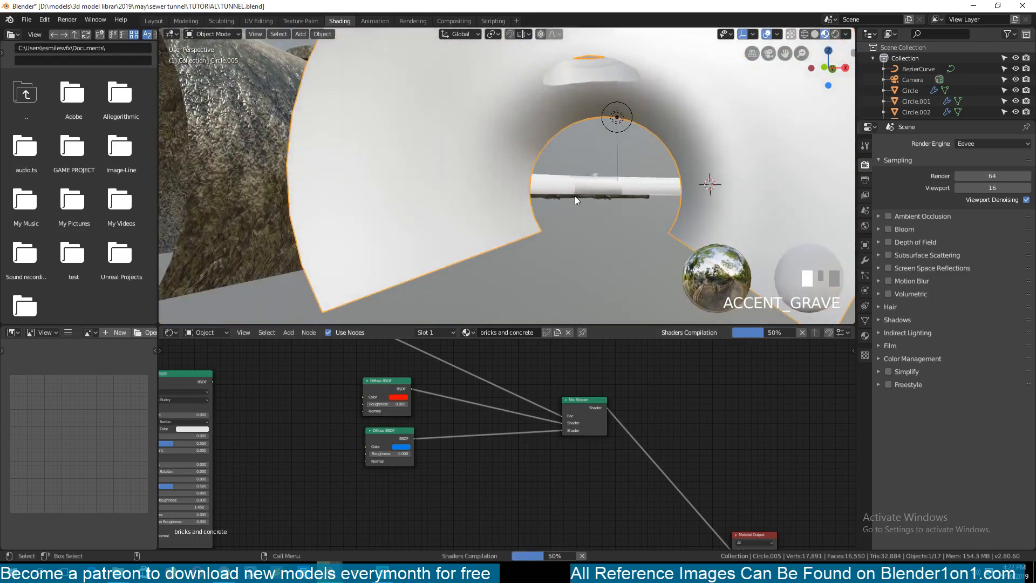
{"action": "middle_click_drag", "start_coordinate": [562, 208], "coordinate": [468, 239]}
{"action": "key", "text": "ctrl+s"}
{"action": "scroll", "coordinate": [483, 260], "scroll_direction": "down", "scroll_amount": 5}
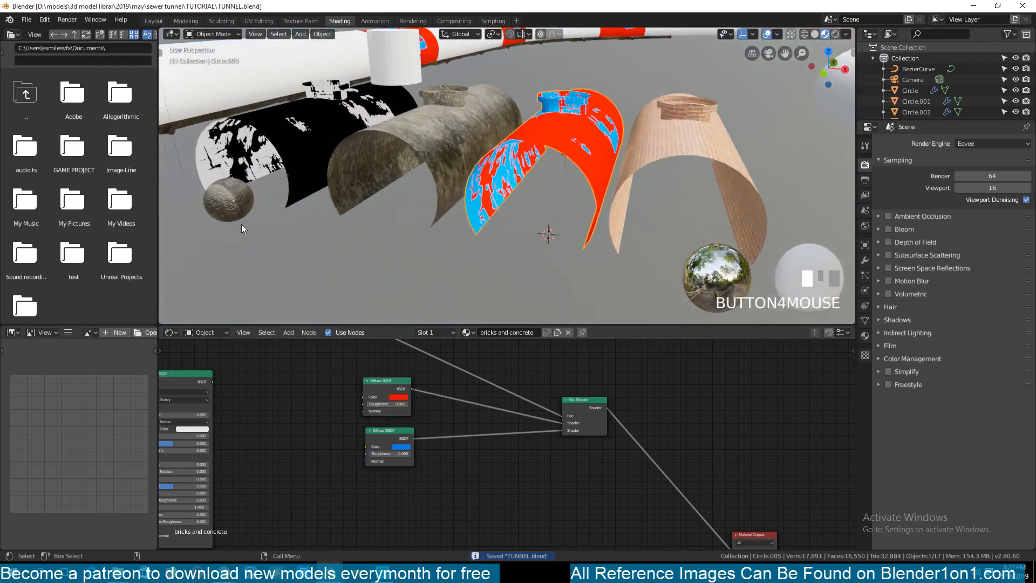
- Duplicate the concrete sphere along the X axis, placing the copy in front of the concrete tunnel piece
{"action": "left_click", "coordinate": [226, 217]}
{"action": "key", "text": "shift+d"}
{"action": "key", "text": "x"}
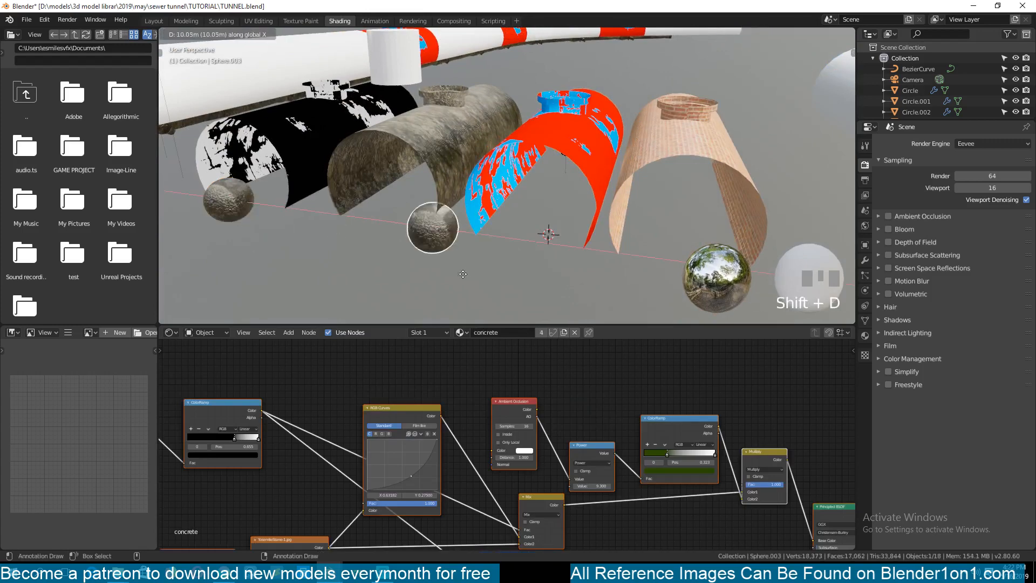
{"action": "left_click", "coordinate": [431, 233]}
- Link the tunnel piece's bricks and concrete material to the duplicated sphere and move the sphere farther in front of the tunnels
{"action": "left_click", "coordinate": [501, 153], "text": "shift"}
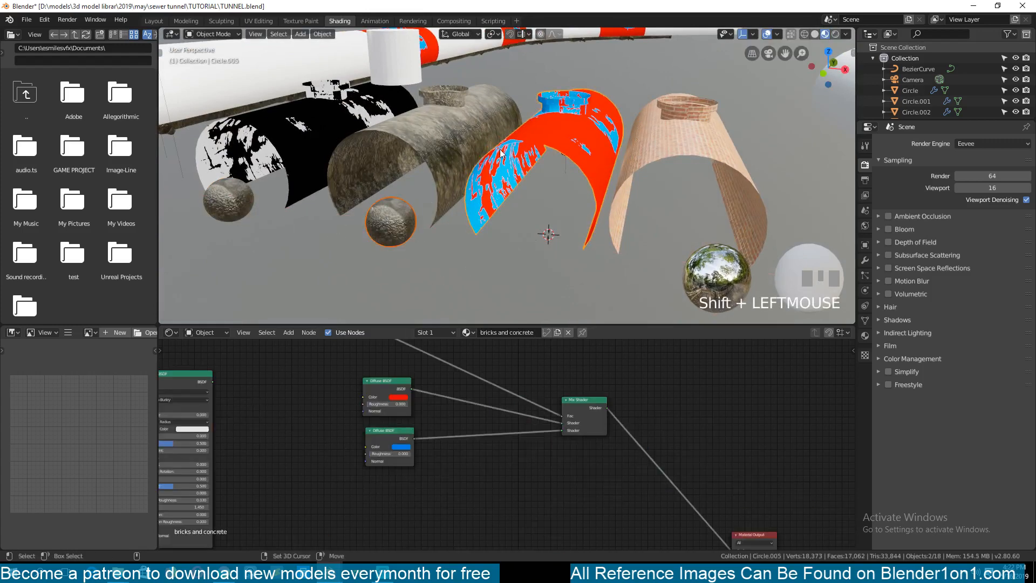
{"action": "key", "text": "ctrl+l"}
{"action": "left_click", "coordinate": [497, 190]}
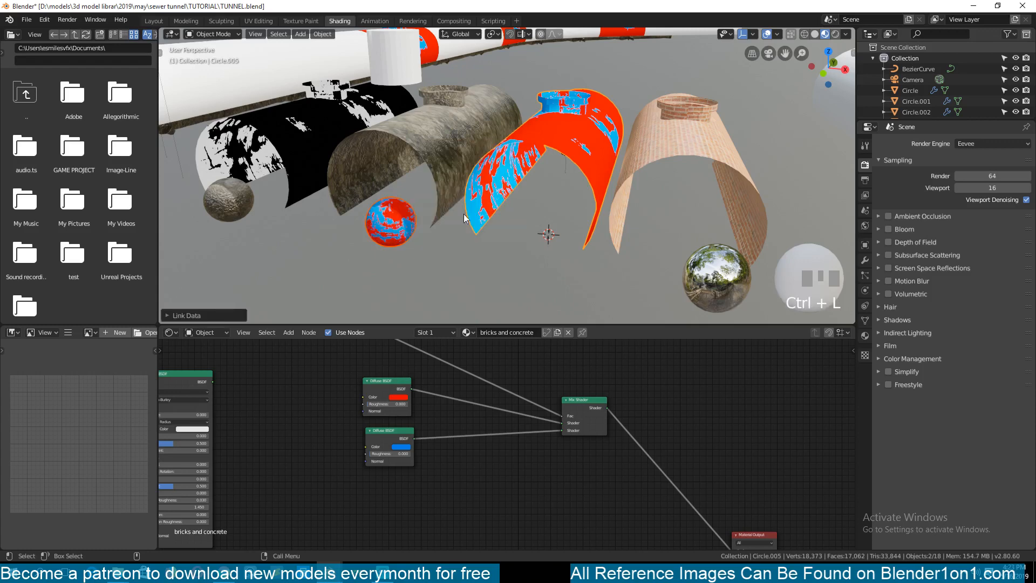
{"action": "left_click", "coordinate": [406, 229]}
{"action": "left_click_drag", "start_coordinate": [405, 229], "coordinate": [361, 276]}
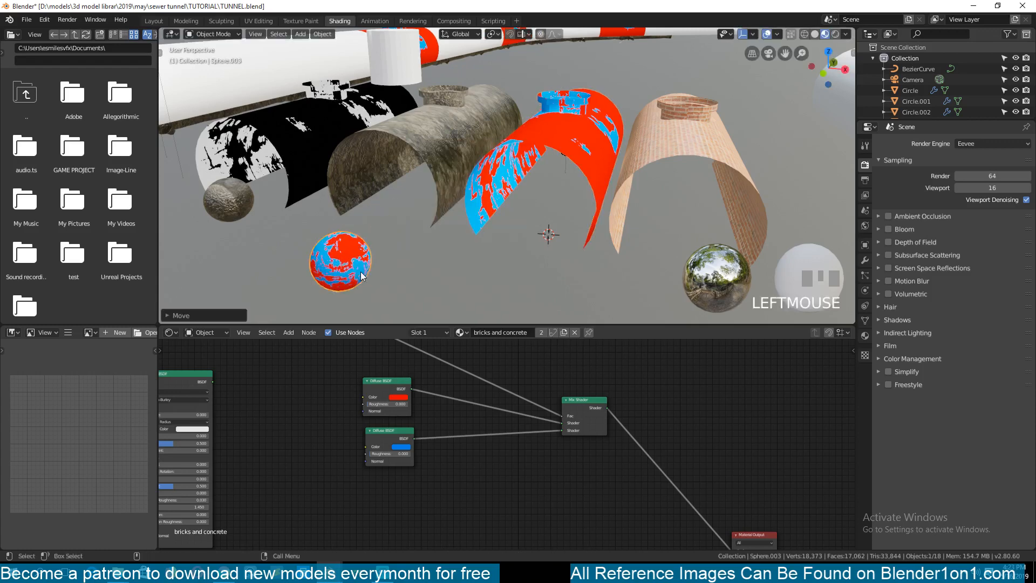
- Make the duplicated sphere's bricks and concrete material a single-user copy and rename it metalic shader
{"action": "scroll", "coordinate": [449, 393], "scroll_direction": "down", "scroll_amount": 3}
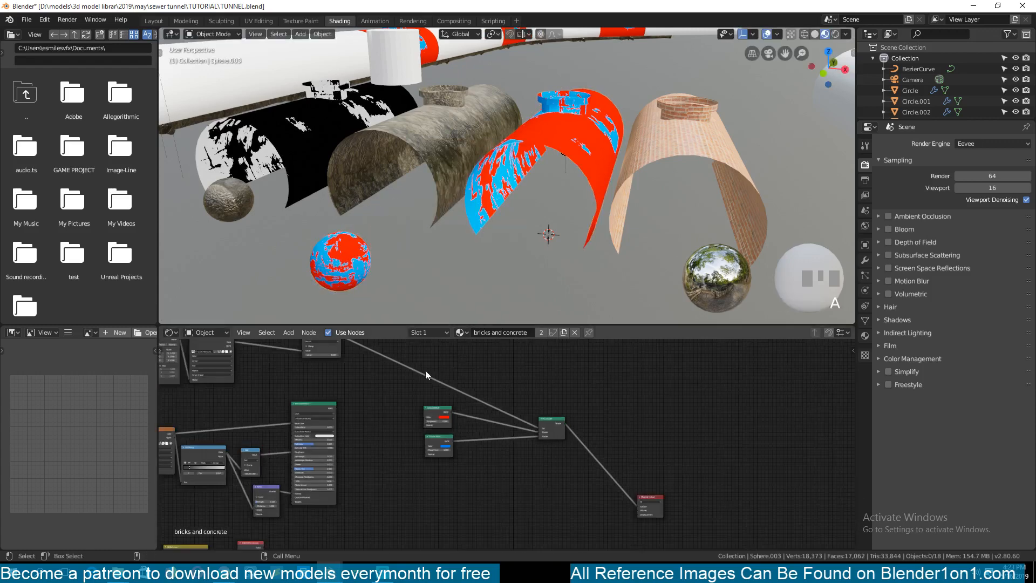
{"action": "left_click", "coordinate": [539, 333]}
{"action": "left_click", "coordinate": [531, 333]}
{"action": "type", "text": "metalic shader"}
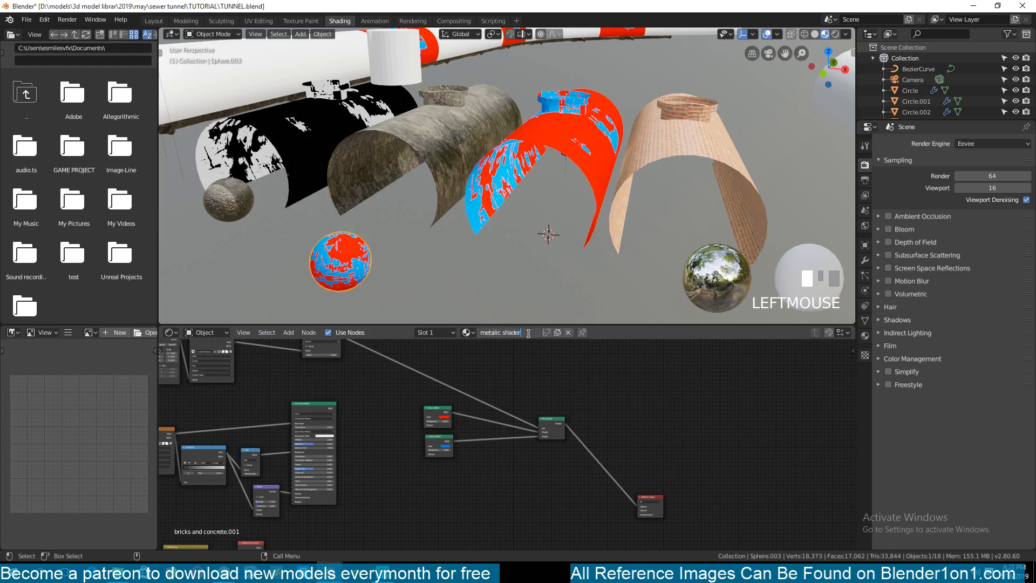
{"action": "key", "text": "Return"}
- Try to delete the mask, brick and concrete nodes, keeping only the Diffuse BSDFs, Mix Shader and Material Output
{"action": "scroll", "coordinate": [425, 454], "scroll_direction": "down", "scroll_amount": 4}
{"action": "left_click_drag", "start_coordinate": [300, 402], "coordinate": [419, 546]}
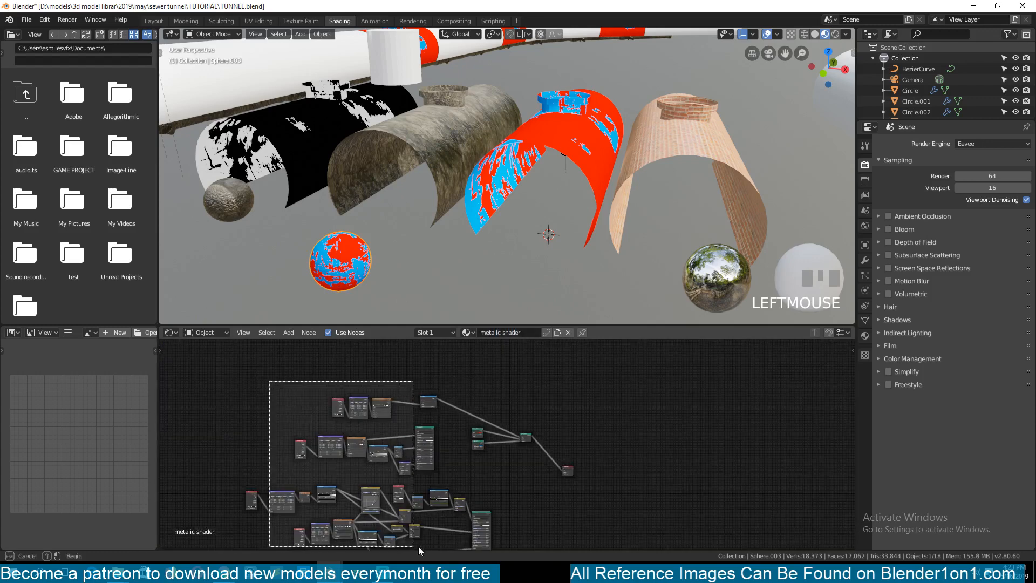
{"action": "middle_click_drag", "start_coordinate": [420, 495], "coordinate": [404, 448]}
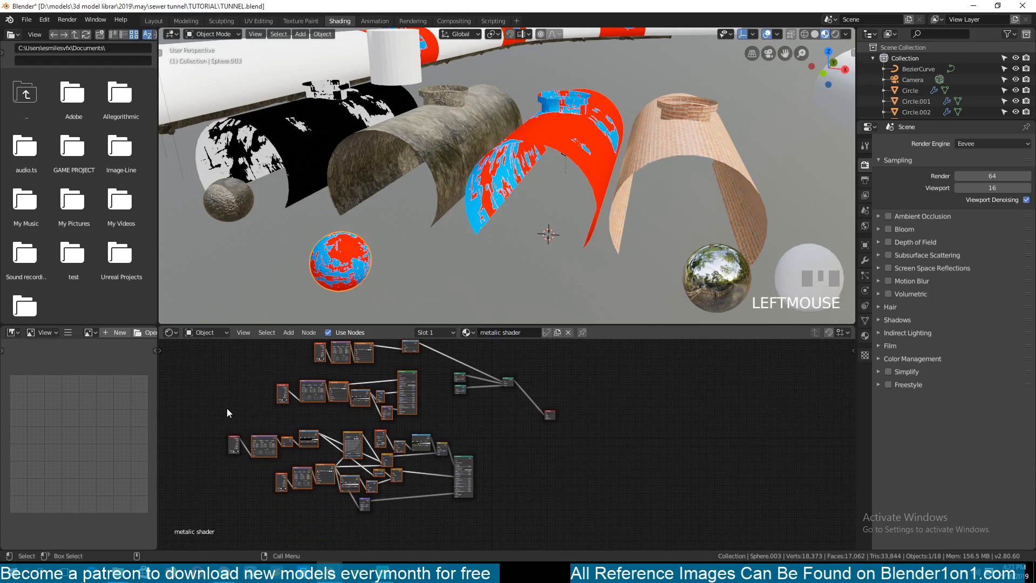
{"action": "key", "text": "Delete"}
{"action": "left_click_drag", "start_coordinate": [270, 419], "coordinate": [540, 552]}
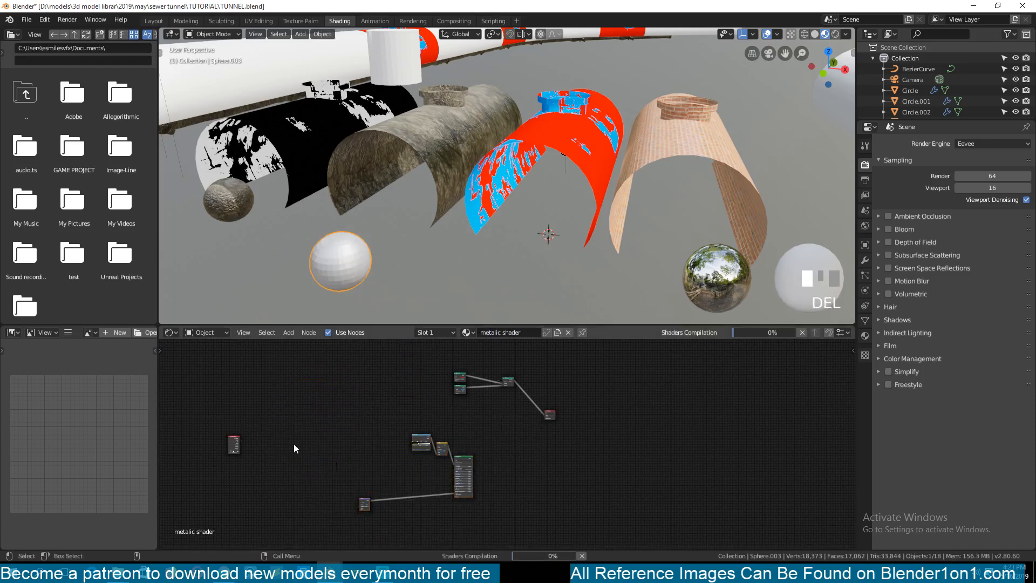
{"action": "left_click_drag", "start_coordinate": [199, 415], "coordinate": [502, 529]}
{"action": "key", "text": "Delete"}
{"action": "key", "text": "Home"}
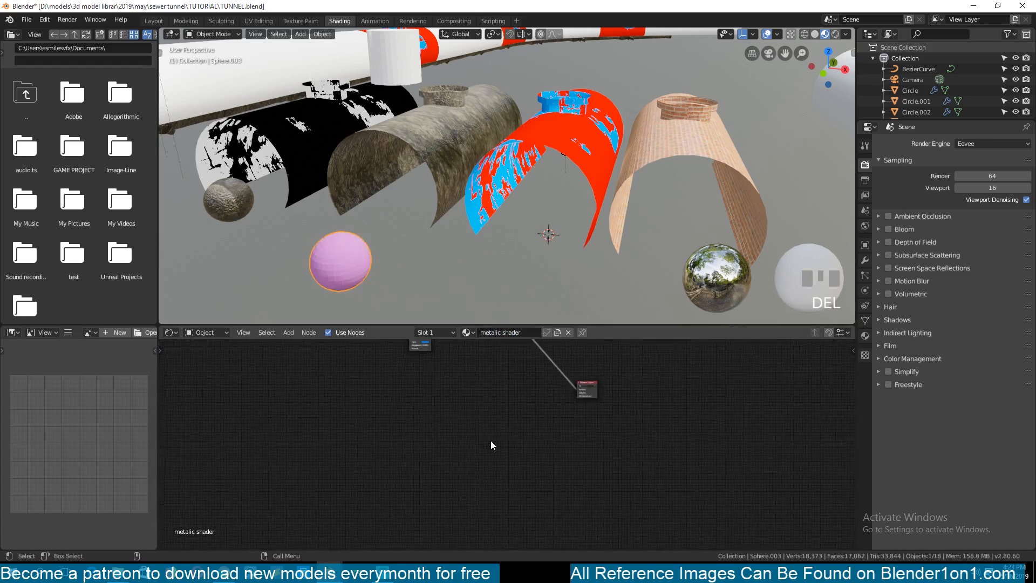
{"action": "left_click", "coordinate": [539, 380], "text": "ctrl+shift"}
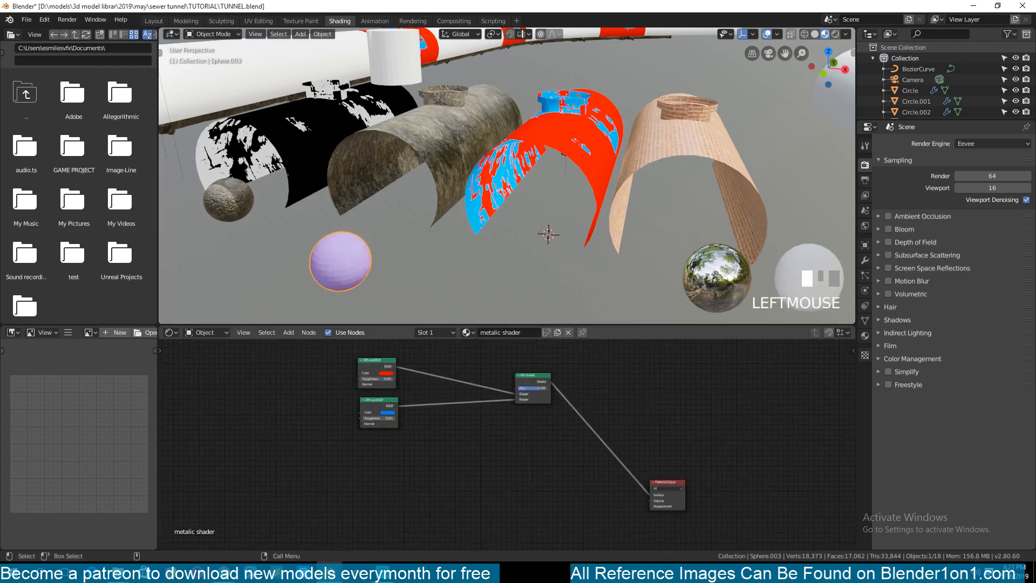
{"action": "scroll", "coordinate": [472, 398], "scroll_direction": "down", "scroll_amount": 3}
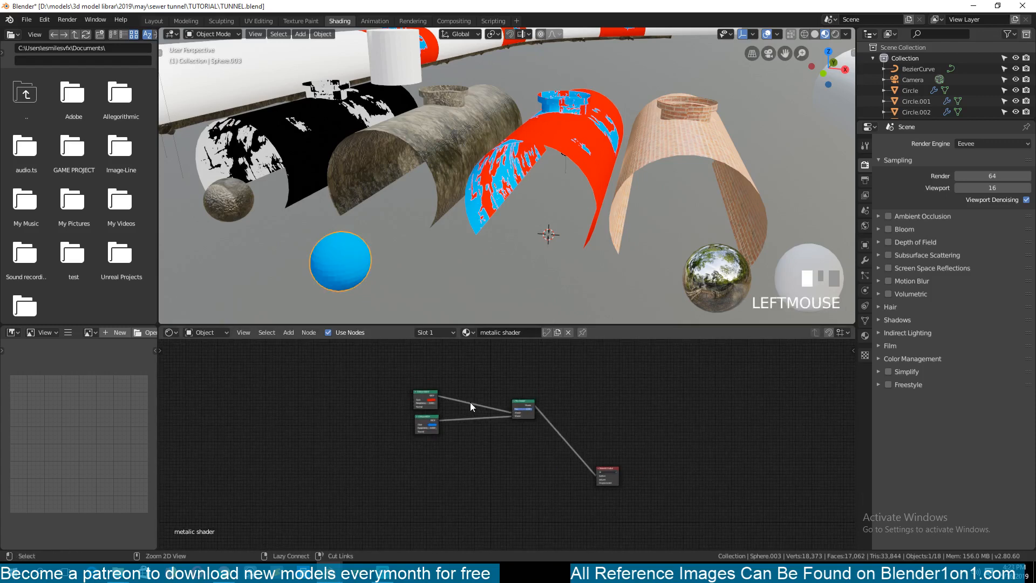
- Undo the node deletions in the metalic shader material until the mask nodes are back
{"action": "key", "text": "ctrl+z"}
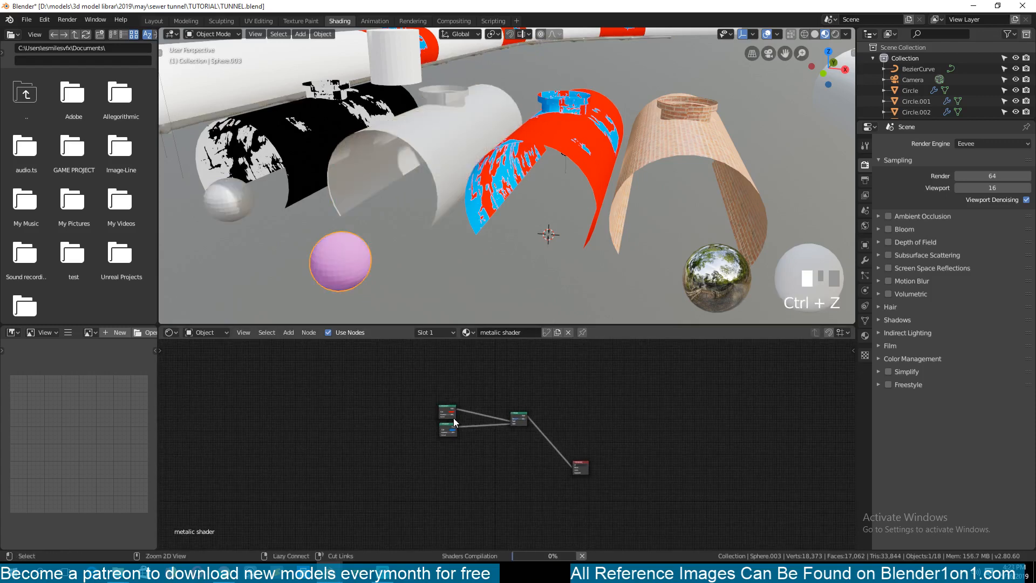
{"action": "key", "text": "ctrl+z"}
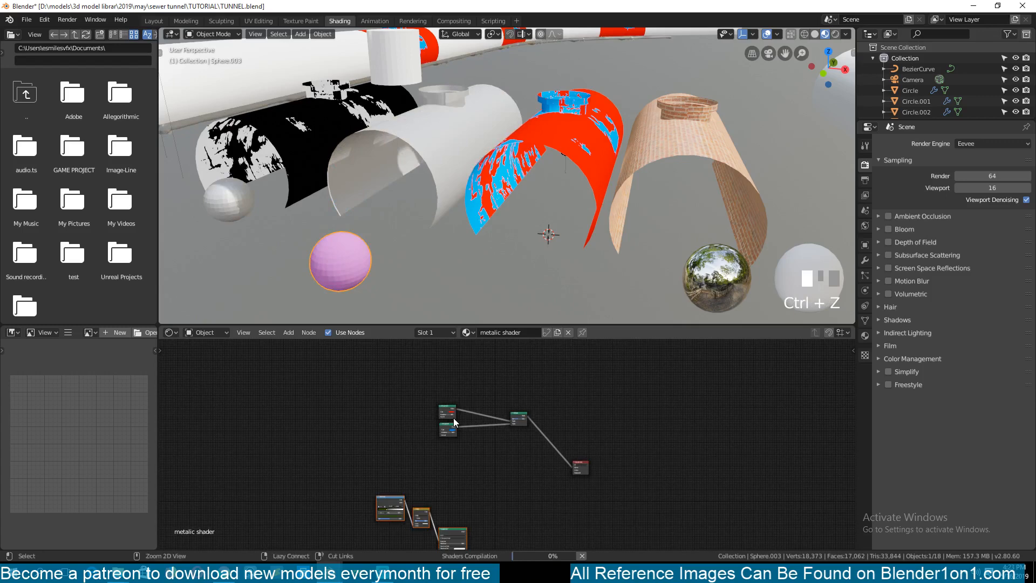
{"action": "scroll", "coordinate": [461, 359], "scroll_direction": "down", "scroll_amount": 1}
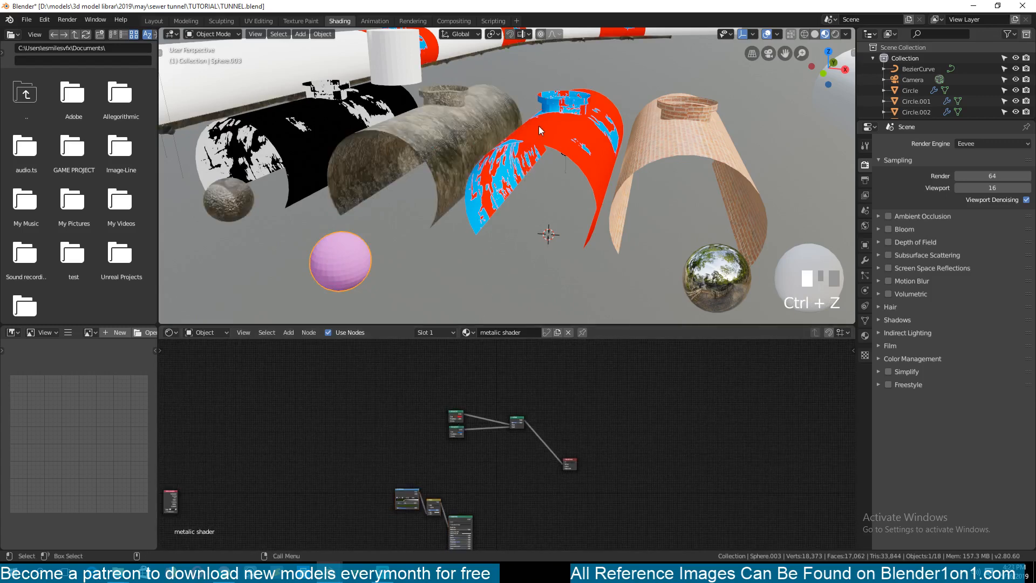
{"action": "key", "text": "grave"}
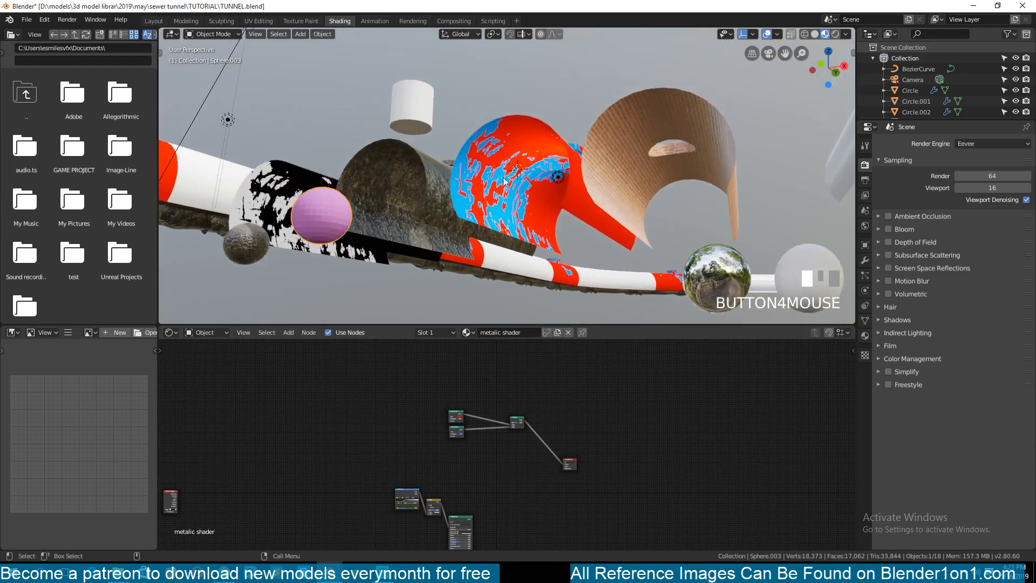
{"action": "middle_click_drag", "start_coordinate": [461, 182], "coordinate": [463, 190]}
{"action": "key", "text": "grave"}
{"action": "middle_click_drag", "start_coordinate": [433, 450], "coordinate": [483, 415]}
{"action": "scroll", "coordinate": [483, 416], "scroll_direction": "down", "scroll_amount": 4}
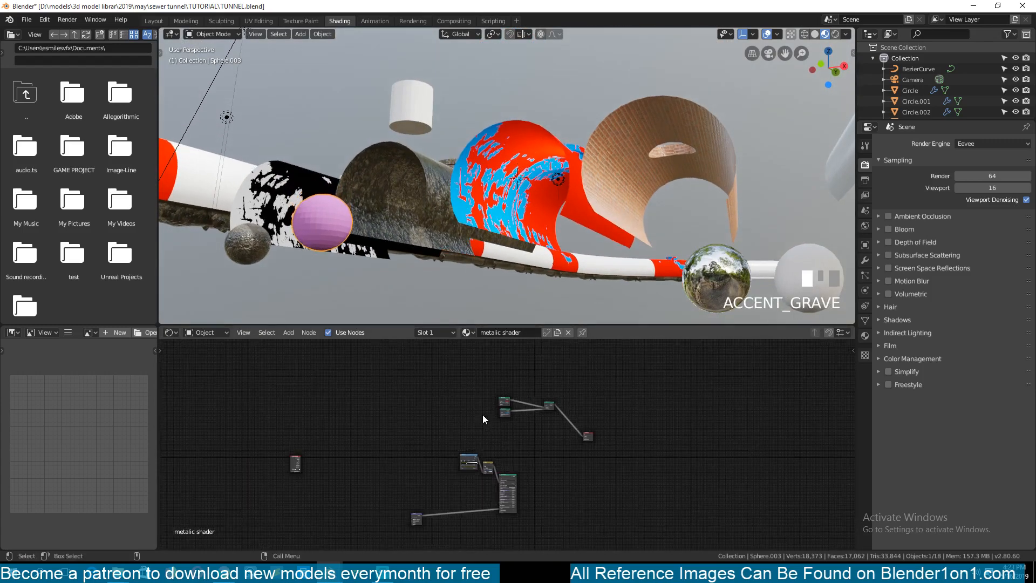
{"action": "key", "text": "ctrl+z"}
{"action": "key", "text": "ctrl+z"}
{"action": "key", "text": "ctrl+z"}
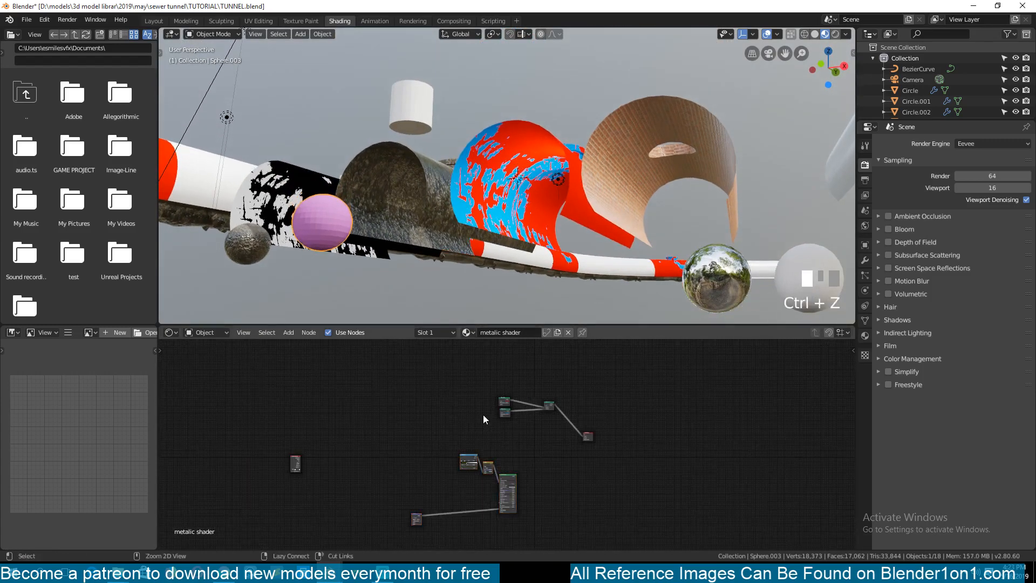
- Delete only the brick and concrete shader nodes from the metalic shader material, keeping the mask chain, and save the file
{"action": "left_click_drag", "start_coordinate": [291, 402], "coordinate": [468, 524]}
{"action": "key", "text": "Delete"}
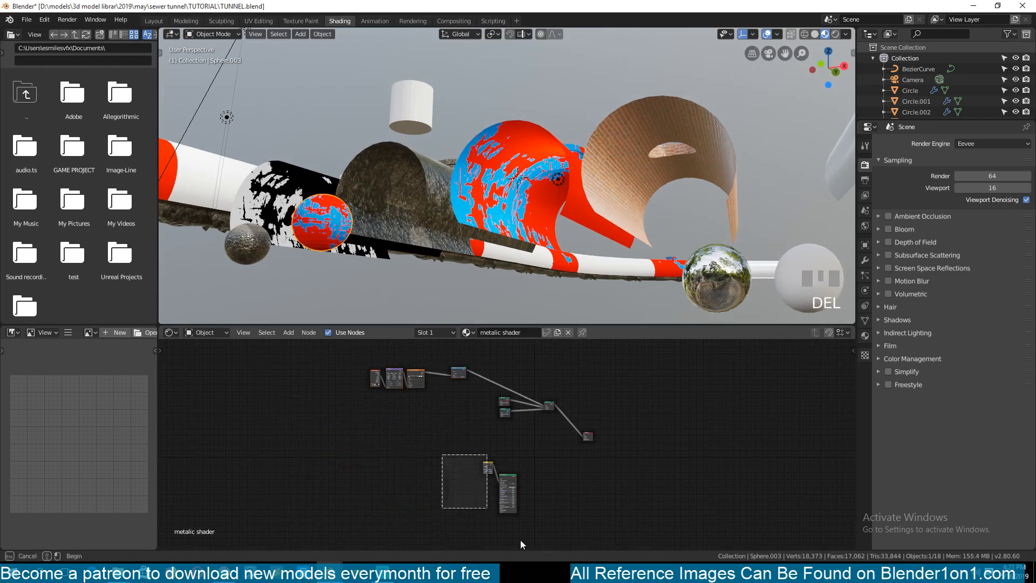
{"action": "key", "text": "ctrl+s"}
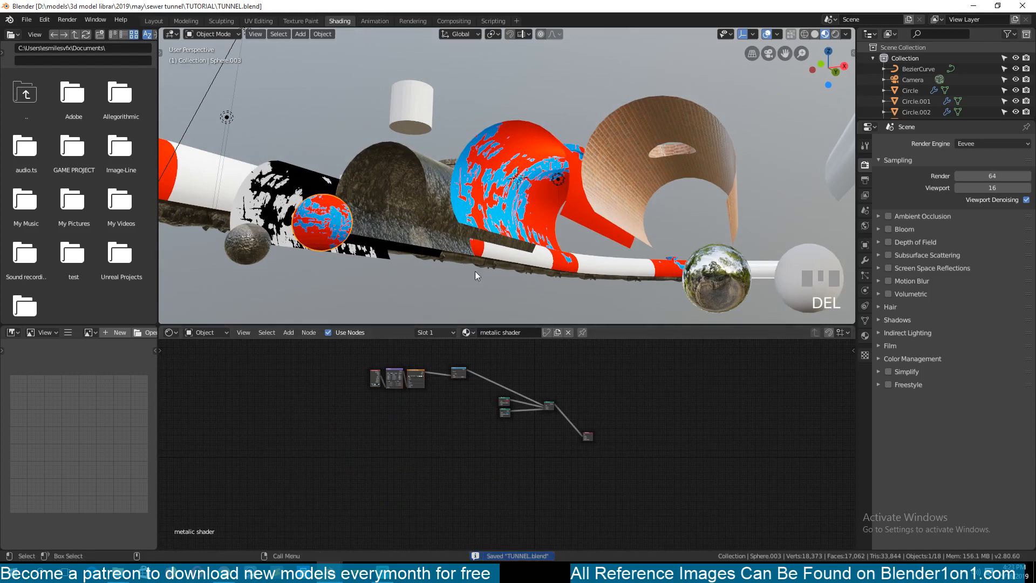
- Select the red-and-blue tunnel piece and preview the brick Principled BSDF on it
{"action": "left_click", "coordinate": [492, 163]}
{"action": "key", "text": "grave"}
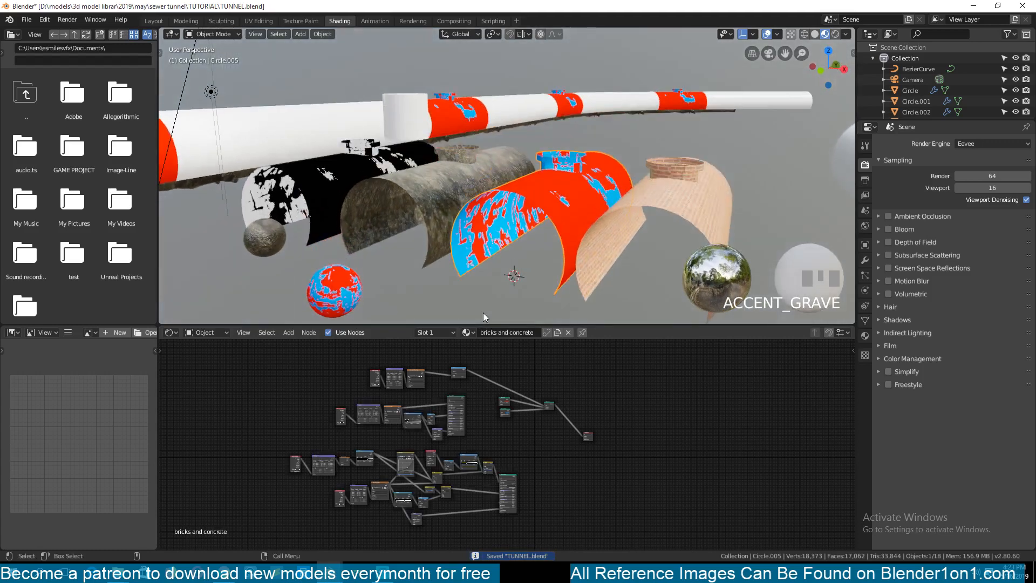
{"action": "scroll", "coordinate": [540, 297], "scroll_direction": "up", "scroll_amount": 3}
{"action": "key", "text": "grave"}
{"action": "middle_click_drag", "start_coordinate": [566, 260], "coordinate": [683, 215]}
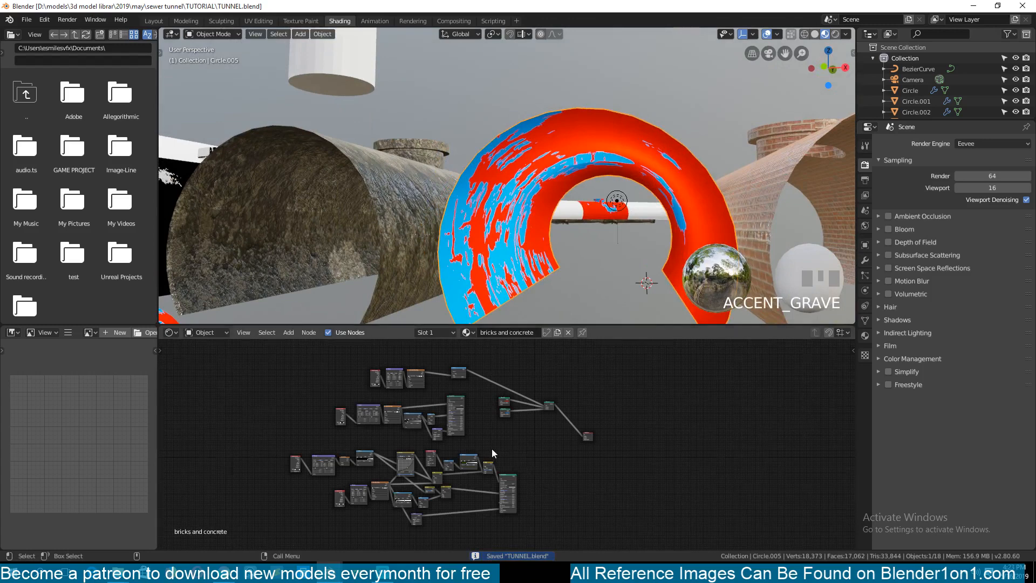
{"action": "scroll", "coordinate": [491, 449], "scroll_direction": "up", "scroll_amount": 5}
{"action": "scroll", "coordinate": [500, 492], "scroll_direction": "up", "scroll_amount": 3}
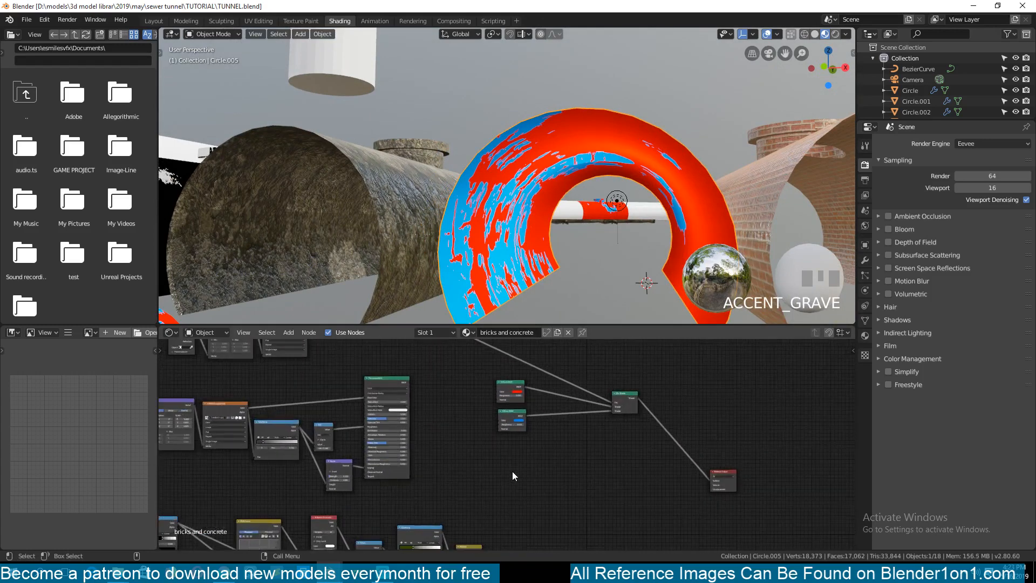
{"action": "middle_click_drag", "start_coordinate": [537, 499], "coordinate": [539, 505]}
{"action": "left_click", "coordinate": [397, 390], "text": "ctrl+shift"}
{"action": "left_click", "coordinate": [397, 390], "text": "ctrl+shift"}
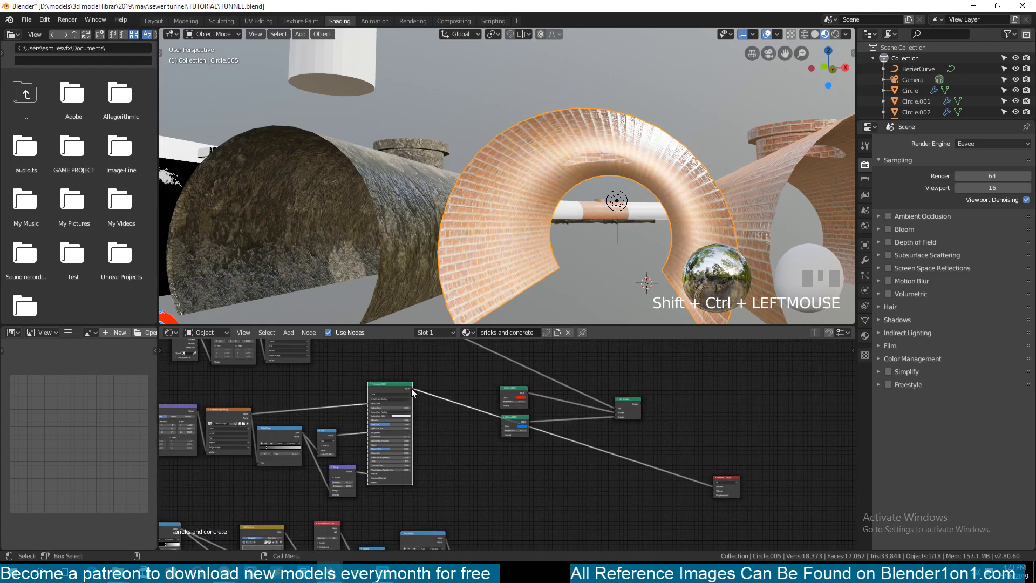
- Link the brick Principled BSDF to the red Diffuse BSDF's Color input and preview the concrete Principled BSDF on the tunnel piece
{"action": "left_click_drag", "start_coordinate": [411, 387], "coordinate": [500, 398]}
{"action": "middle_click_drag", "start_coordinate": [533, 472], "coordinate": [535, 414]}
{"action": "middle_click_drag", "start_coordinate": [520, 467], "coordinate": [440, 411]}
{"action": "left_click", "coordinate": [453, 464]}
{"action": "left_click_drag", "start_coordinate": [459, 467], "coordinate": [454, 441]}
{"action": "middle_click_drag", "start_coordinate": [450, 417], "coordinate": [419, 477]}
{"action": "left_click", "coordinate": [428, 507], "text": "ctrl+shift"}
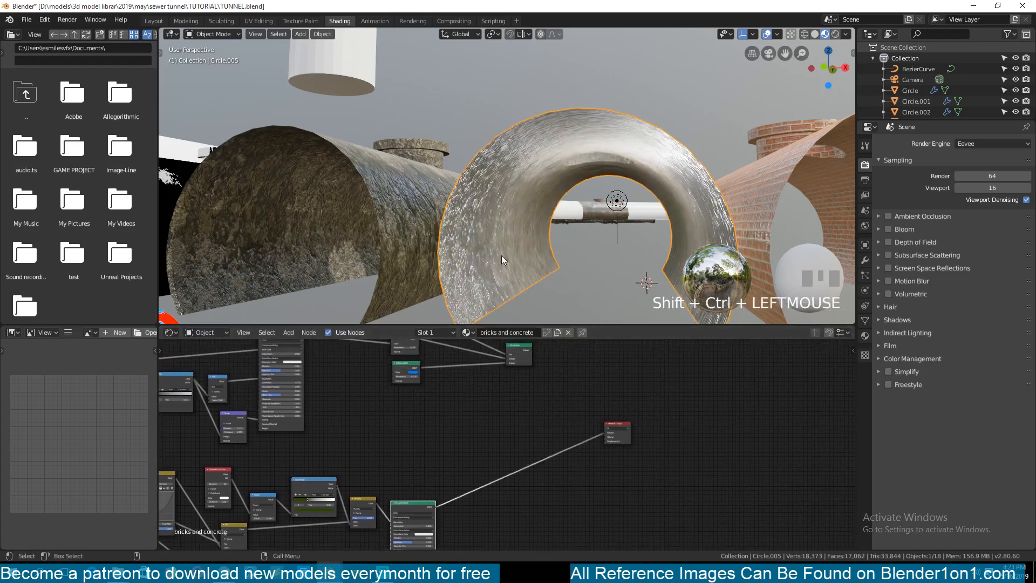
{"action": "middle_click_drag", "start_coordinate": [501, 255], "coordinate": [442, 159]}
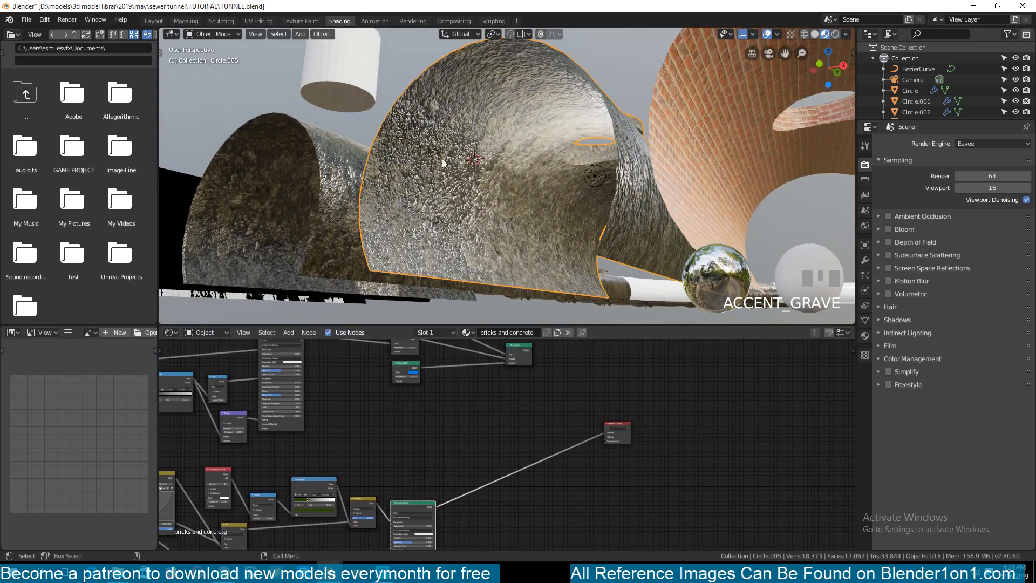
- Route the brick Principled BSDF into the Mix Shader's first shader input and the concrete Principled BSDF into the second
{"action": "left_click_drag", "start_coordinate": [433, 507], "coordinate": [393, 373]}
{"action": "middle_click_drag", "start_coordinate": [428, 413], "coordinate": [460, 506]}
{"action": "scroll", "coordinate": [497, 455], "scroll_direction": "up", "scroll_amount": 5}
{"action": "scroll", "coordinate": [460, 506], "scroll_direction": "up", "scroll_amount": 2}
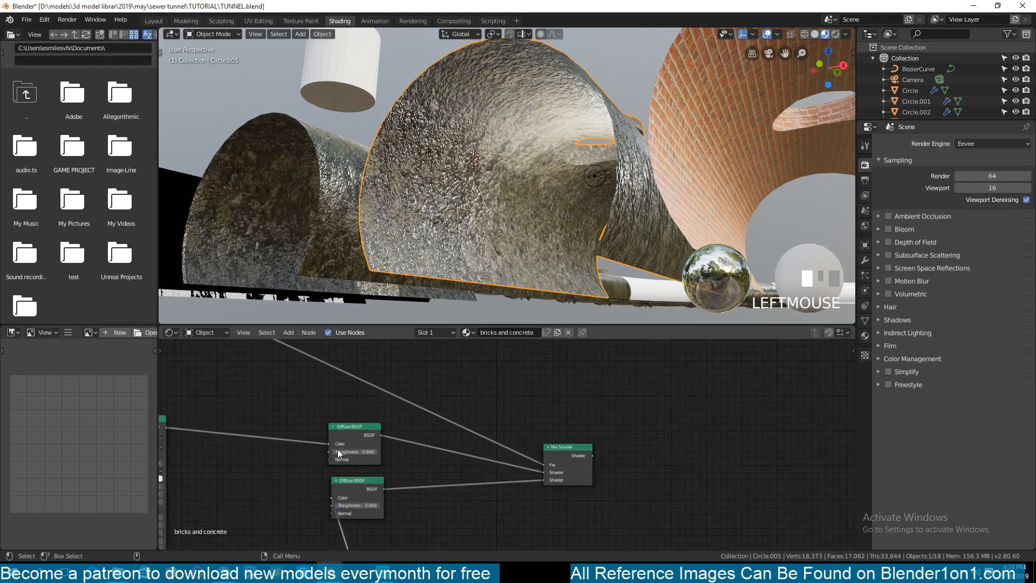
{"action": "middle_click_drag", "start_coordinate": [346, 448], "coordinate": [395, 447]}
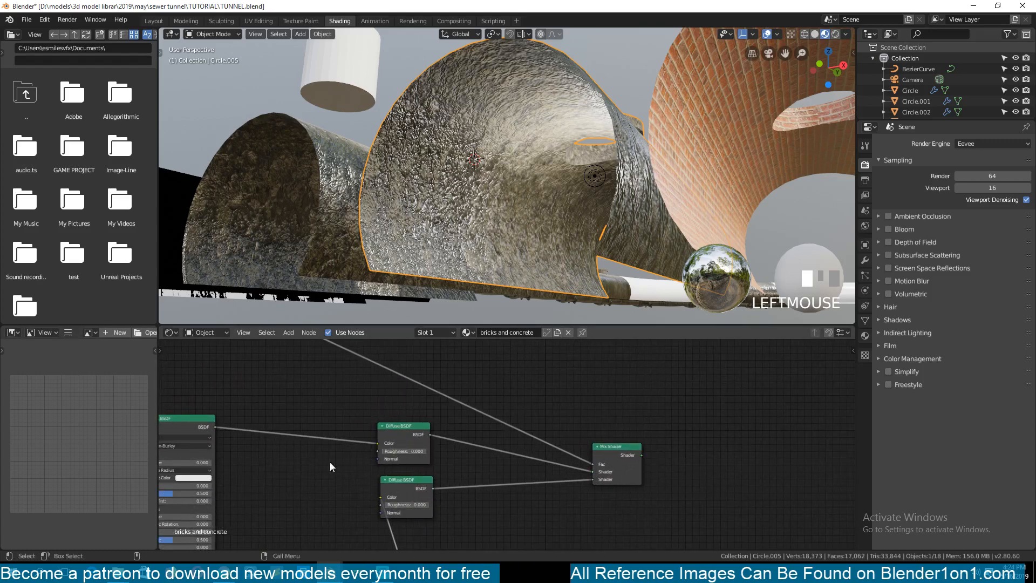
{"action": "left_click_drag", "start_coordinate": [378, 443], "coordinate": [599, 473]}
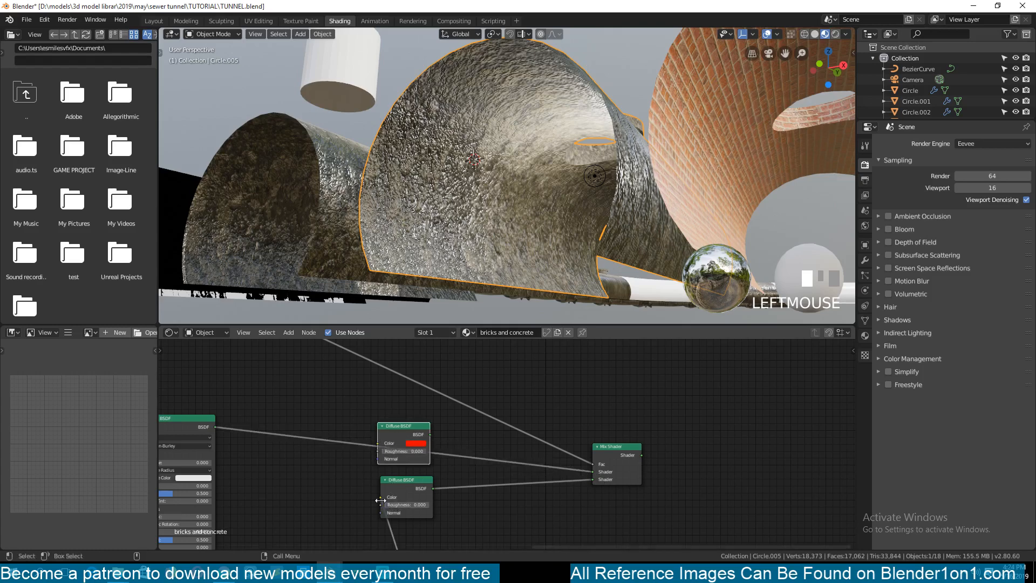
{"action": "left_click_drag", "start_coordinate": [380, 501], "coordinate": [595, 478]}
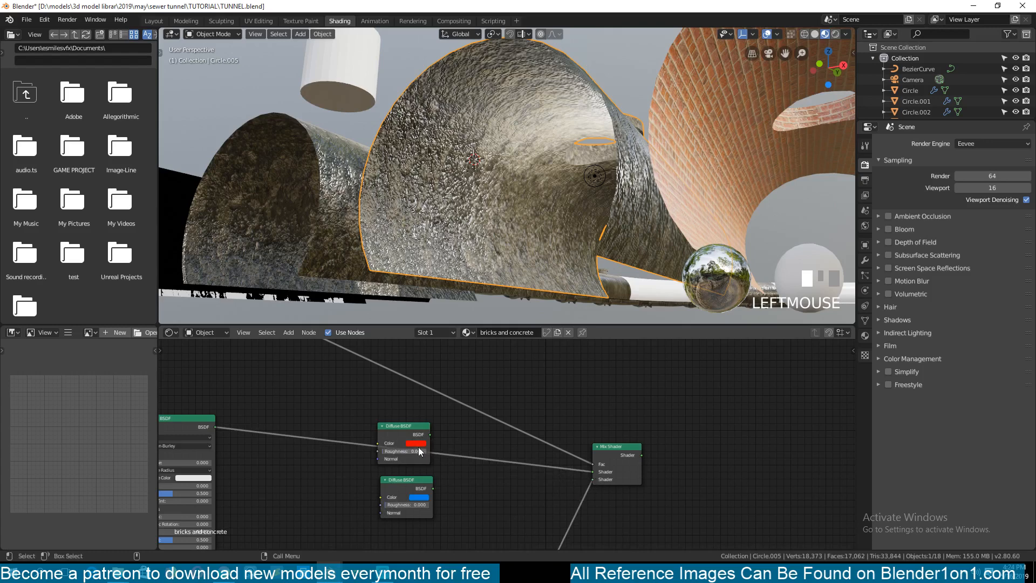
- Delete the disconnected red and blue Diffuse BSDF nodes
{"action": "key", "text": "Delete"}
{"action": "left_click", "coordinate": [408, 477]}
{"action": "key", "text": "Delete"}
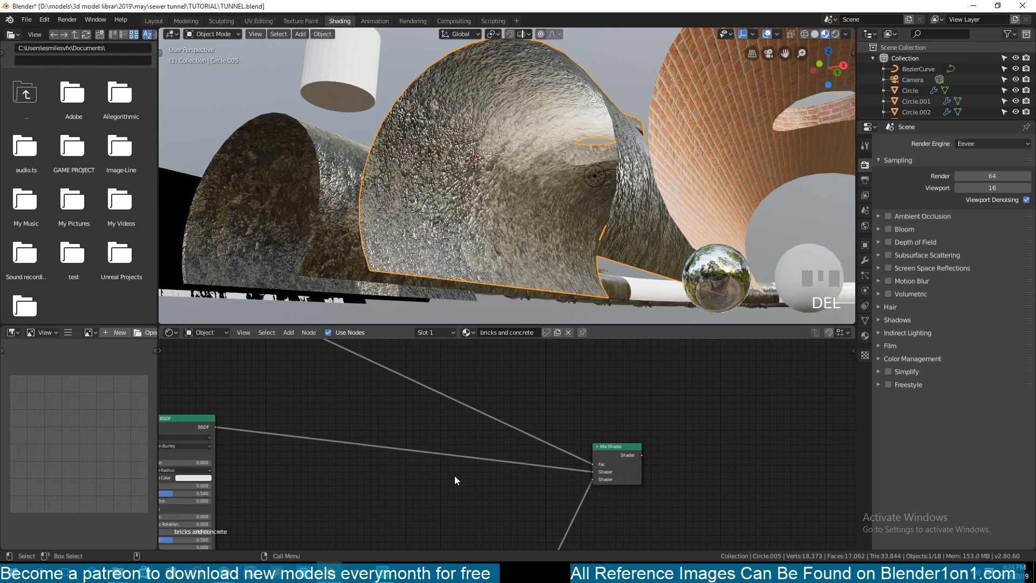
- Connect the Mix Shader to the Material Output and save the file
{"action": "left_click", "coordinate": [623, 453], "text": "ctrl+shift"}
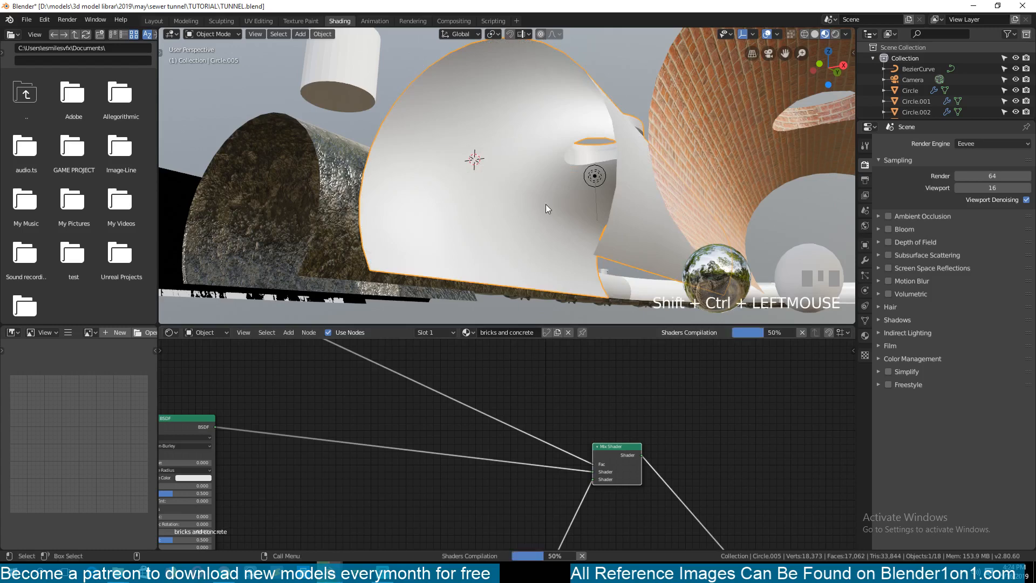
{"action": "key", "text": "ctrl+s"}
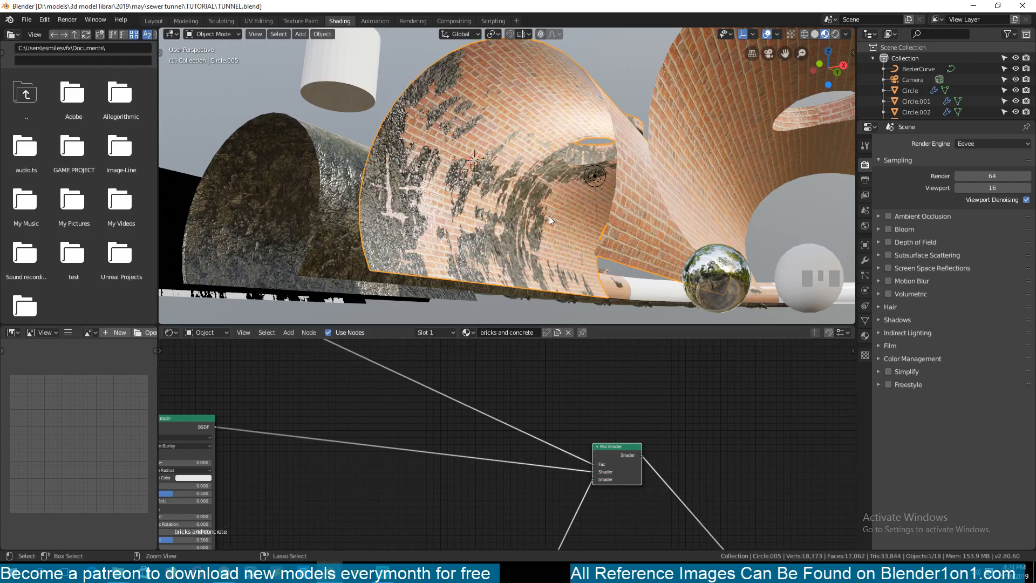
- Examine how the brick and concrete areas blend along the mask edges inside the tunnel piece
{"action": "key", "text": "grave"}
{"action": "scroll", "coordinate": [587, 231], "scroll_direction": "up", "scroll_amount": 2}
{"action": "middle_click_drag", "start_coordinate": [588, 231], "coordinate": [470, 195], "text": "shift"}
{"action": "key", "text": "grave"}
{"action": "scroll", "coordinate": [484, 186], "scroll_direction": "down", "scroll_amount": 5}
{"action": "scroll", "coordinate": [471, 195], "scroll_direction": "up", "scroll_amount": 3}
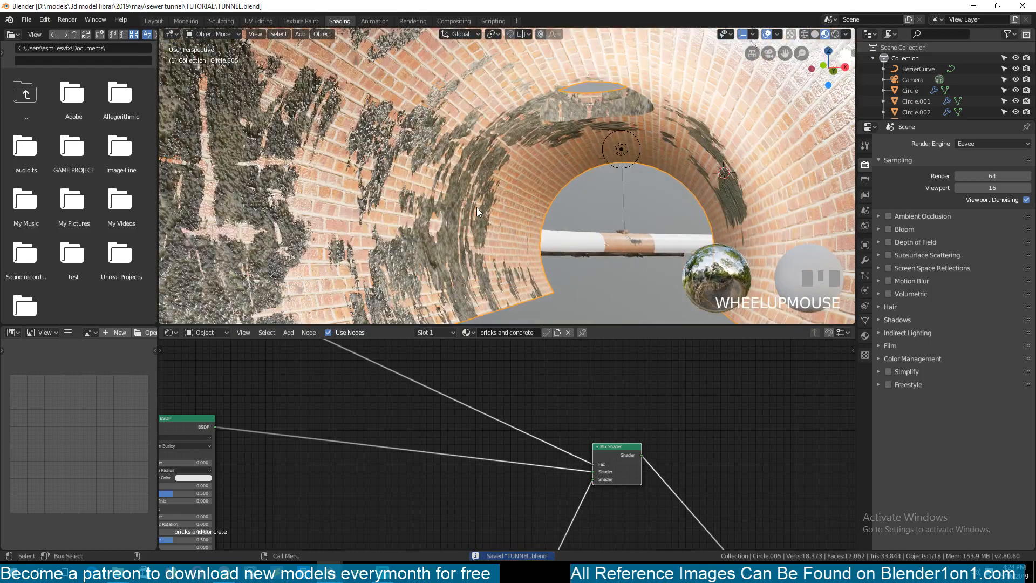
{"action": "scroll", "coordinate": [495, 225], "scroll_direction": "down", "scroll_amount": 2}
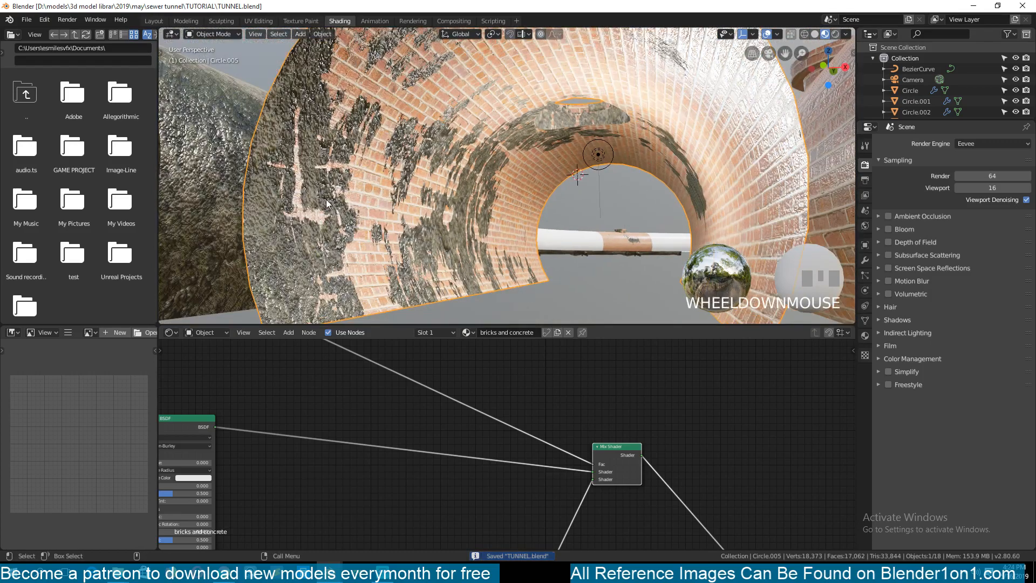
{"action": "scroll", "coordinate": [350, 231], "scroll_direction": "up", "scroll_amount": 2}
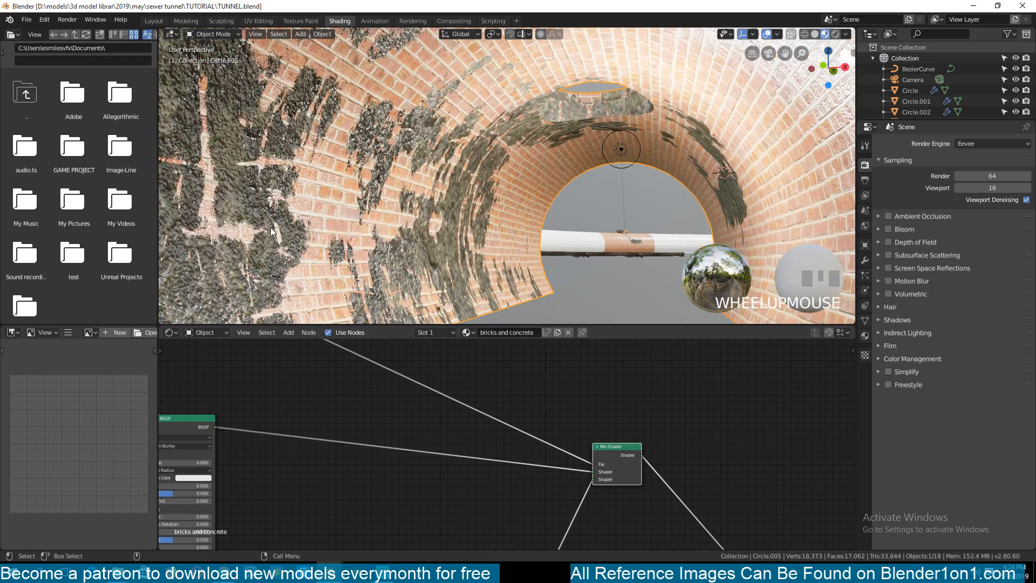
- Combine all the concrete shader nodes into one node group and return to the main node tree
{"action": "scroll", "coordinate": [349, 440], "scroll_direction": "down", "scroll_amount": 5}
{"action": "middle_click_drag", "start_coordinate": [364, 470], "coordinate": [576, 385]}
{"action": "scroll", "coordinate": [578, 388], "scroll_direction": "down", "scroll_amount": 3}
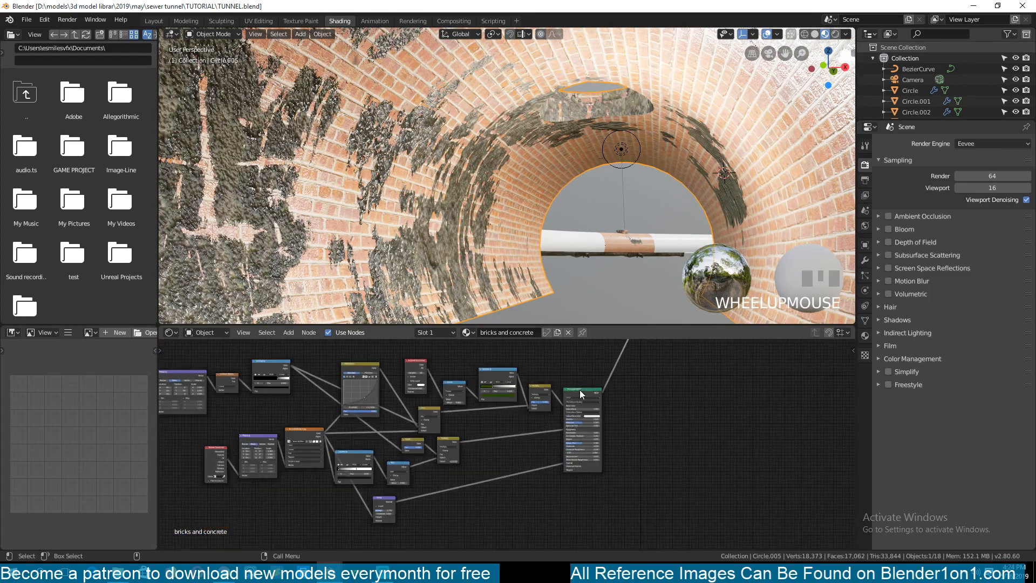
{"action": "scroll", "coordinate": [538, 409], "scroll_direction": "down", "scroll_amount": 1}
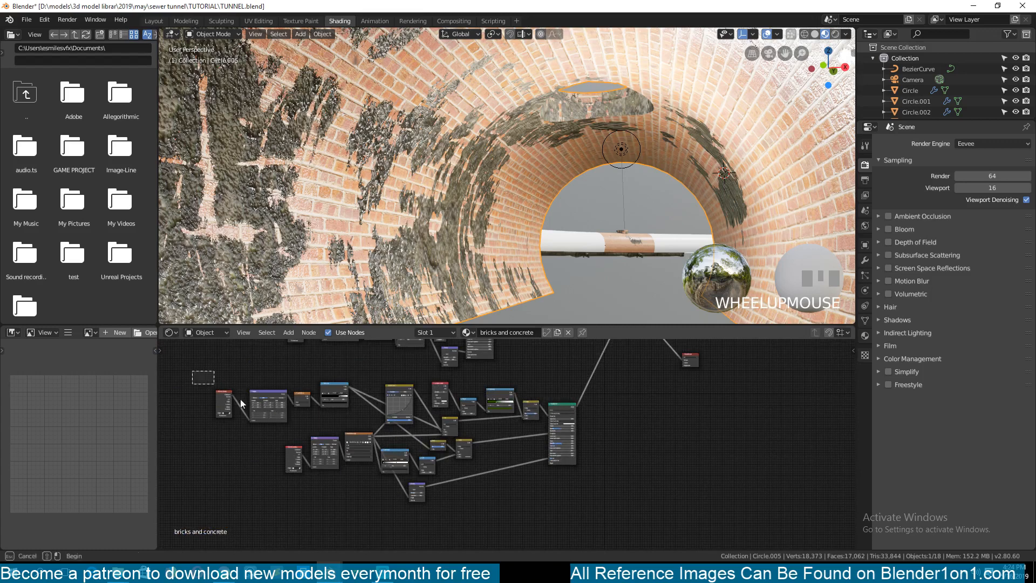
{"action": "left_click_drag", "start_coordinate": [193, 371], "coordinate": [606, 511]}
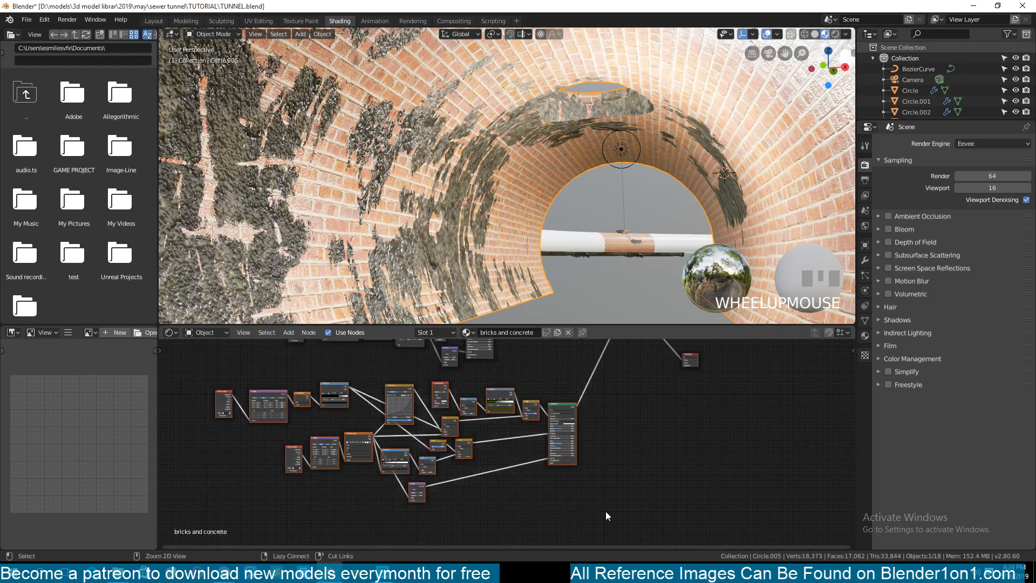
{"action": "key", "text": "ctrl+g"}
{"action": "key", "text": "Tab"}
- Name the new group node "concrete" in its node properties
{"action": "scroll", "coordinate": [605, 510], "scroll_direction": "up", "scroll_amount": 2}
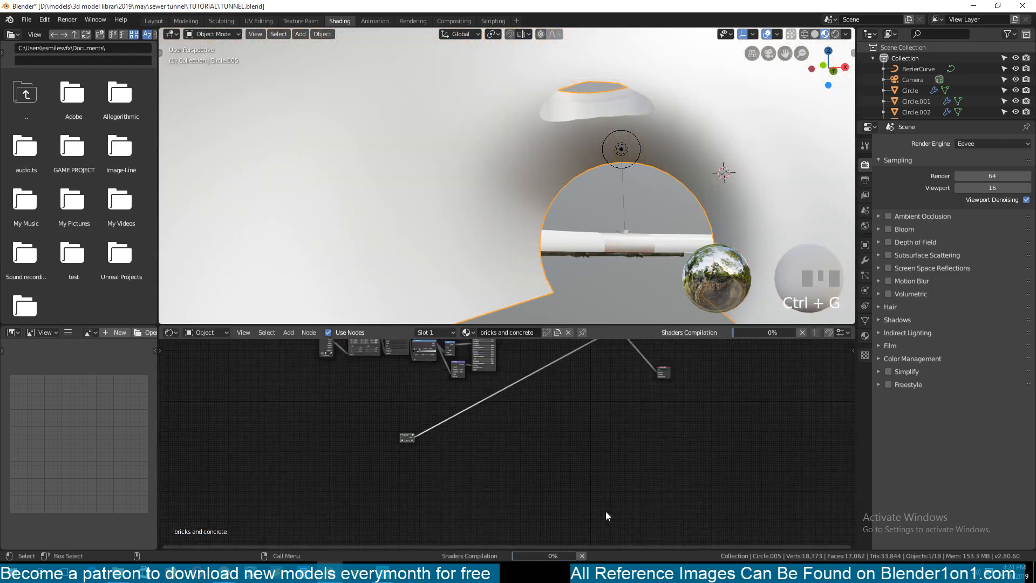
{"action": "scroll", "coordinate": [453, 483], "scroll_direction": "up", "scroll_amount": 3}
{"action": "scroll", "coordinate": [400, 442], "scroll_direction": "up", "scroll_amount": 2}
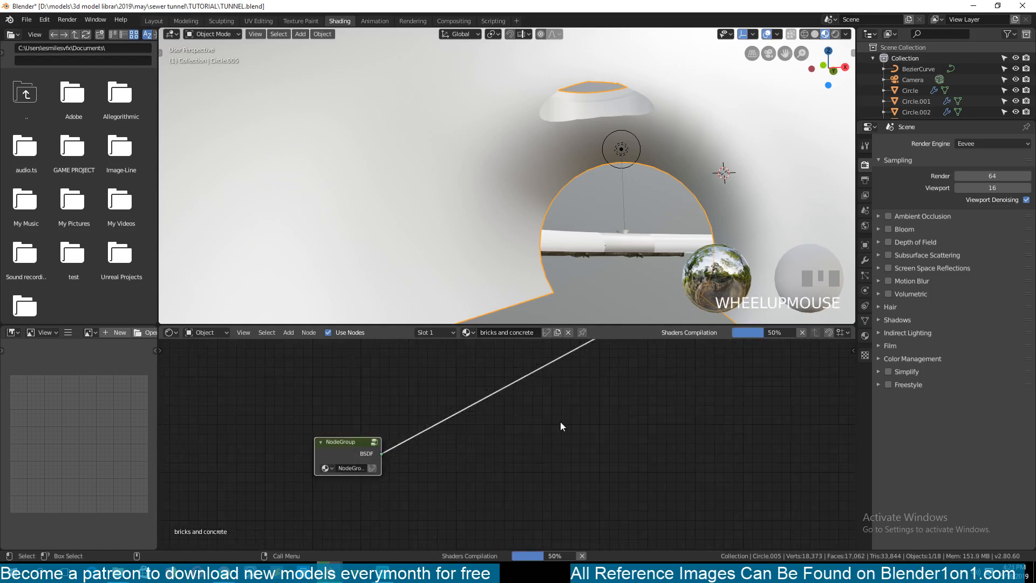
{"action": "key", "text": "n"}
{"action": "left_click", "coordinate": [805, 362]}
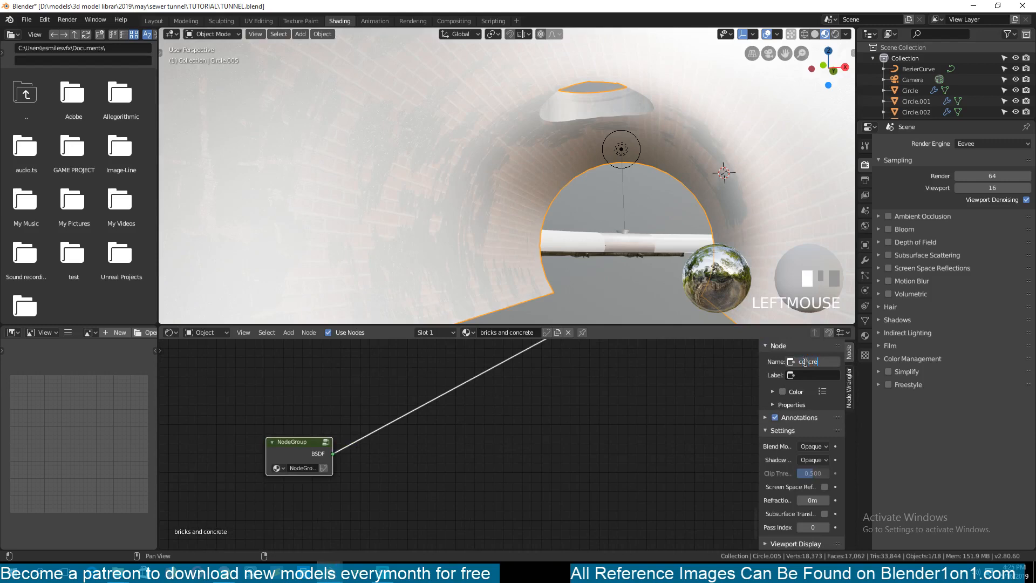
{"action": "left_click", "coordinate": [616, 427]}
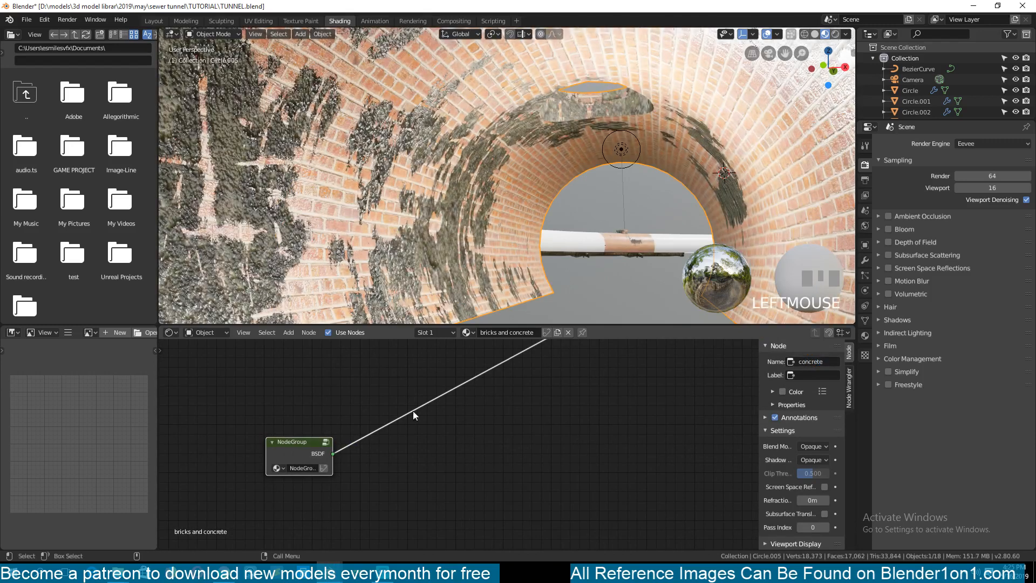
- Inside the concrete node group, set the Bump strength to 0.050 and save the file
{"action": "scroll", "coordinate": [412, 416], "scroll_direction": "down", "scroll_amount": 6}
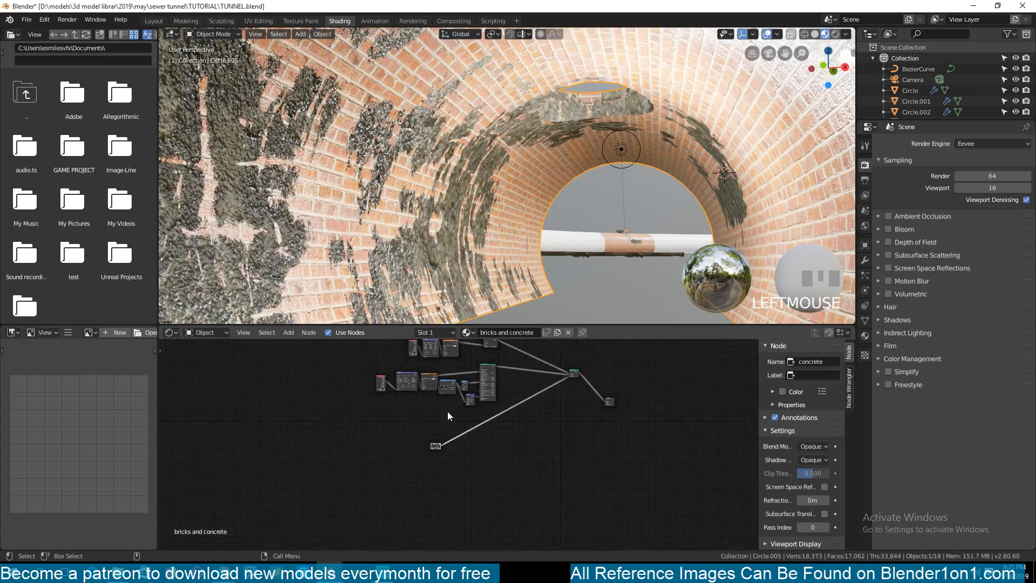
{"action": "key", "text": "Tab"}
{"action": "scroll", "coordinate": [446, 452], "scroll_direction": "up", "scroll_amount": 4}
{"action": "scroll", "coordinate": [446, 452], "scroll_direction": "up", "scroll_amount": 6}
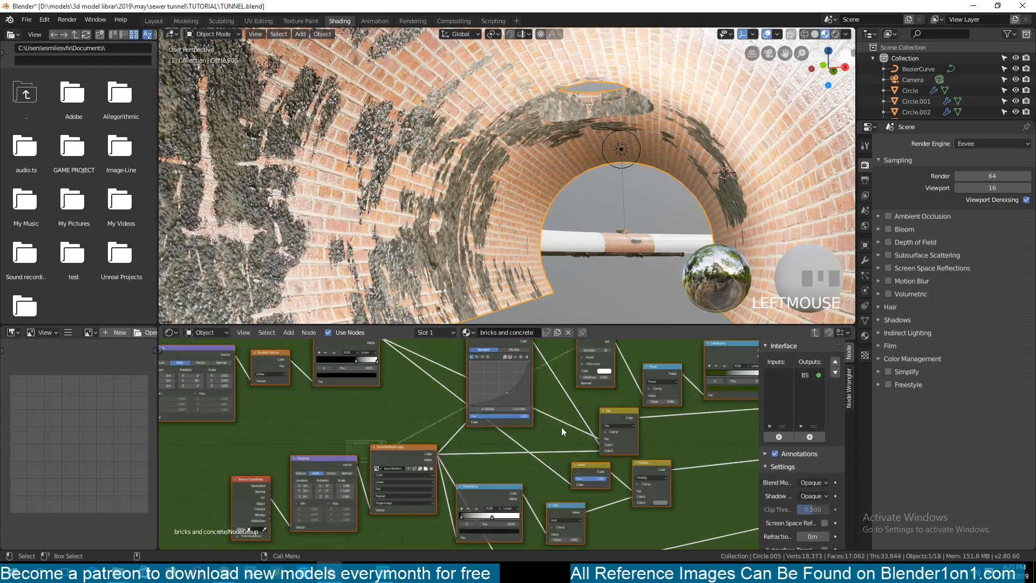
{"action": "left_click", "coordinate": [562, 428]}
{"action": "middle_click_drag", "start_coordinate": [565, 426], "coordinate": [377, 446]}
{"action": "scroll", "coordinate": [510, 444], "scroll_direction": "down", "scroll_amount": 3}
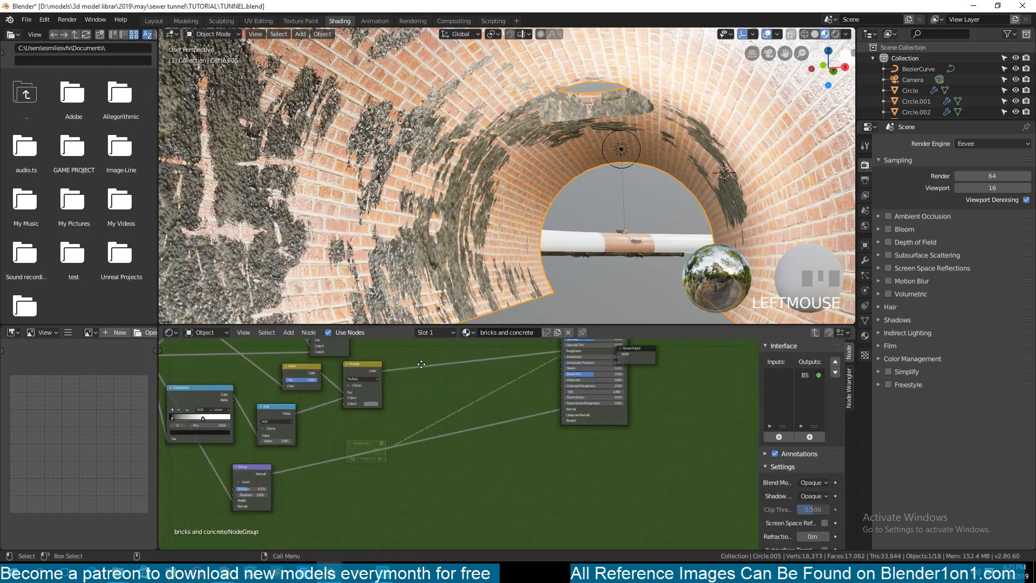
{"action": "scroll", "coordinate": [505, 453], "scroll_direction": "up", "scroll_amount": 6}
{"action": "left_click_drag", "start_coordinate": [377, 503], "coordinate": [361, 502]}
{"action": "key", "text": "ctrl+s"}
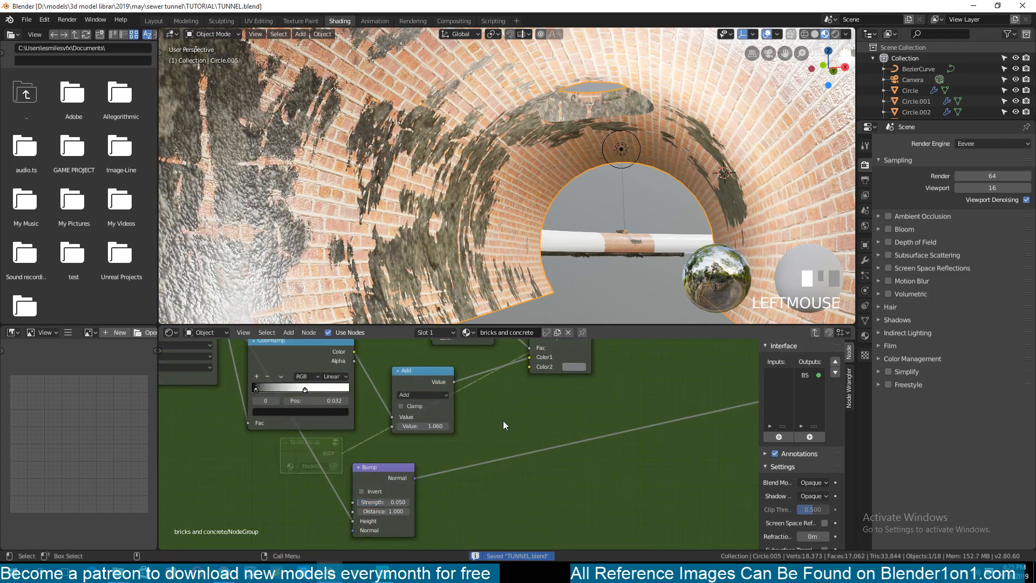
- Leave the group, set the brick shader's Bump strength to 0.250, and save the file
{"action": "scroll", "coordinate": [503, 420], "scroll_direction": "down", "scroll_amount": 5}
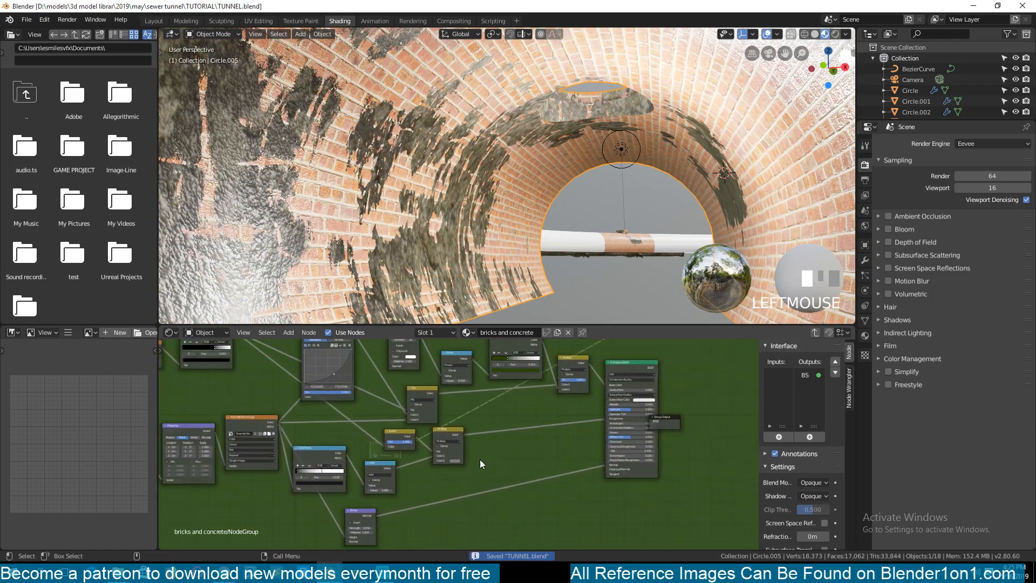
{"action": "key", "text": "Tab"}
{"action": "key", "text": "ctrl+alt+g"}
{"action": "scroll", "coordinate": [516, 479], "scroll_direction": "up", "scroll_amount": 4}
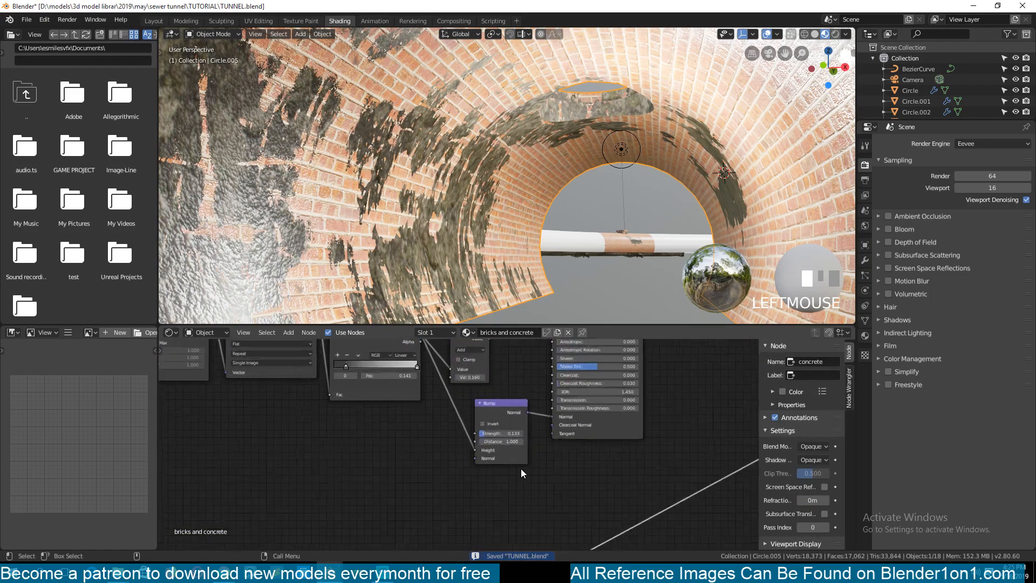
{"action": "left_click_drag", "start_coordinate": [492, 432], "coordinate": [493, 432]}
{"action": "scroll", "coordinate": [535, 174], "scroll_direction": "down", "scroll_amount": 6}
{"action": "key", "text": "grave"}
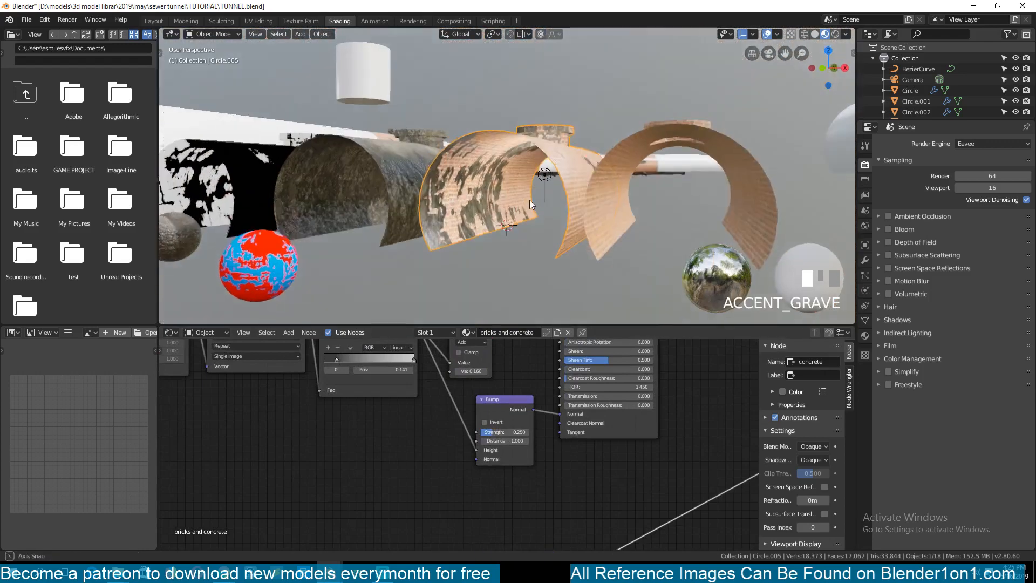
{"action": "scroll", "coordinate": [530, 200], "scroll_direction": "up", "scroll_amount": 4}
{"action": "left_click_drag", "start_coordinate": [468, 223], "coordinate": [477, 222], "text": "alt"}
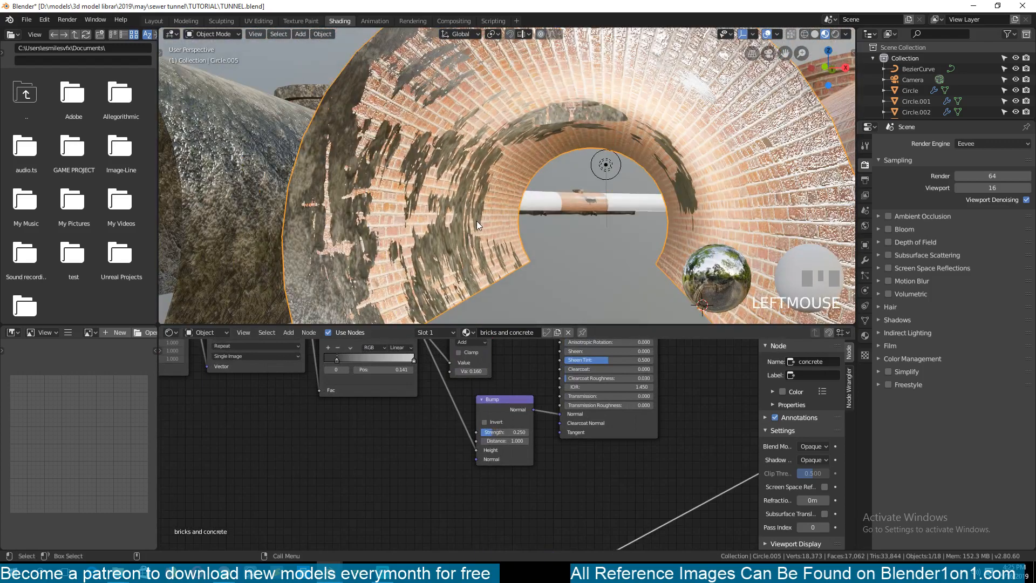
{"action": "key", "text": "ctrl+s"}
- Set the YosemiteStone-1.jpg texture in the concrete group to Box projection with a blend of 0.477, and save the file
{"action": "scroll", "coordinate": [413, 416], "scroll_direction": "down", "scroll_amount": 5}
{"action": "middle_click_drag", "start_coordinate": [416, 415], "coordinate": [495, 432]}
{"action": "scroll", "coordinate": [496, 432], "scroll_direction": "up", "scroll_amount": 1}
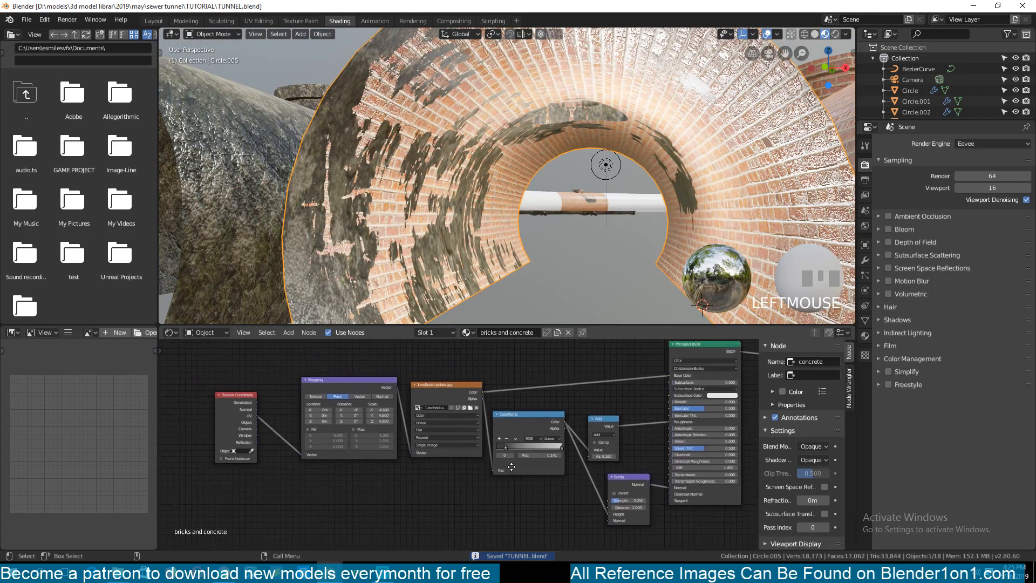
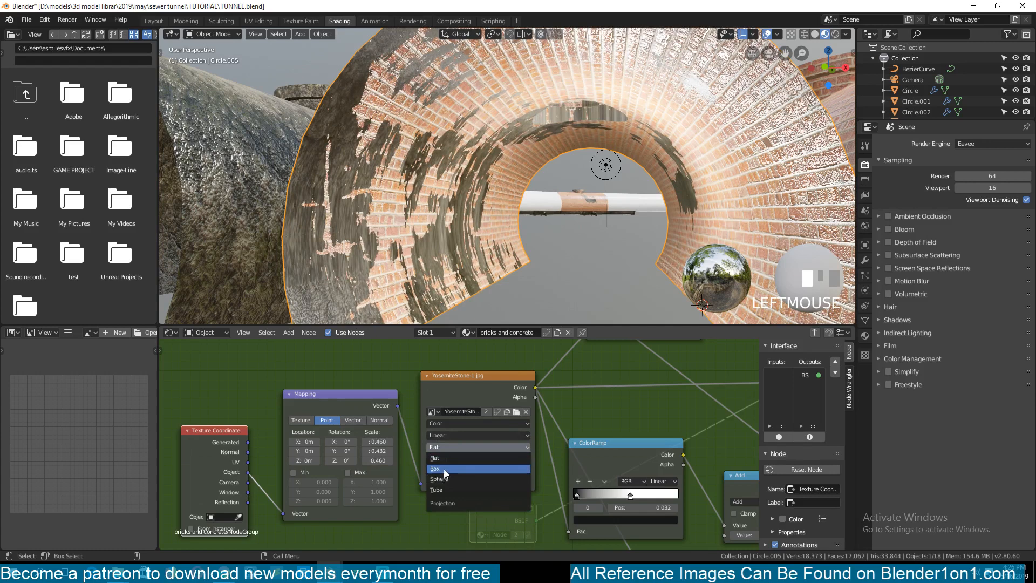
{"action": "left_click", "coordinate": [444, 470]}
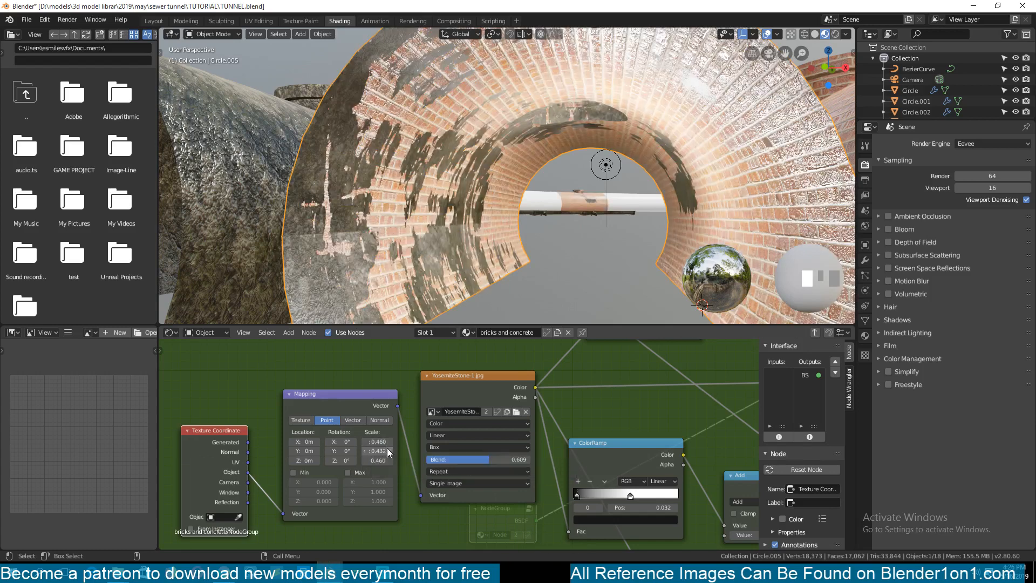
{"action": "mouse_move", "coordinate": [481, 459]}
{"action": "left_mouse_down"}
{"action": "mouse_move", "coordinate": [529, 460]}
{"action": "mouse_move", "coordinate": [427, 460]}
{"action": "mouse_move", "coordinate": [477, 459]}
{"action": "left_mouse_up"}
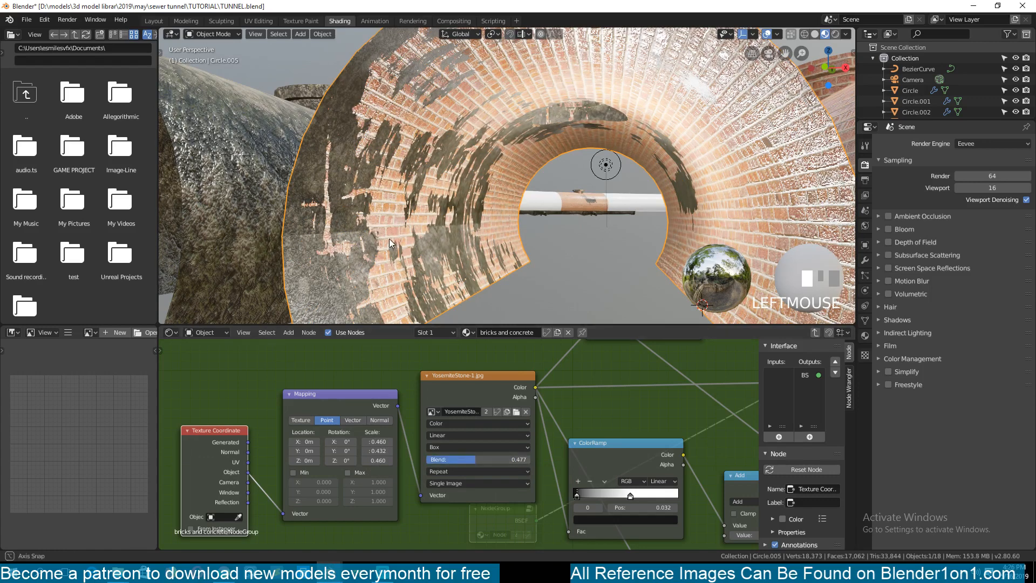
{"action": "key", "text": "grave"}
{"action": "scroll", "coordinate": [367, 238], "scroll_direction": "down", "scroll_amount": 3}
{"action": "scroll", "coordinate": [367, 233], "scroll_direction": "up", "scroll_amount": 3}
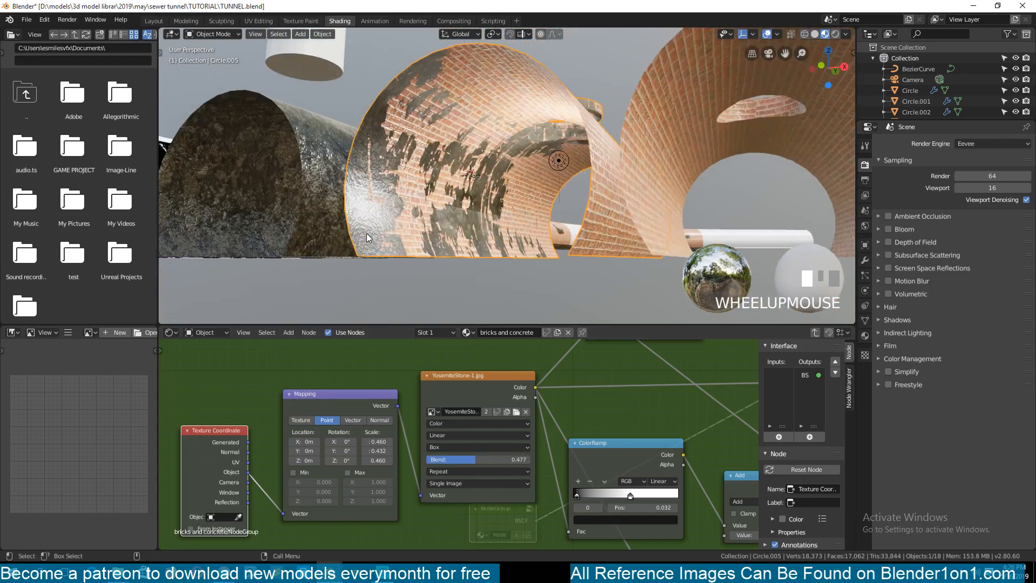
{"action": "key", "text": "ctrl+s"}
- Leave the concrete node group for the main bricks and concrete node tree and save the file
{"action": "key", "text": "grave"}
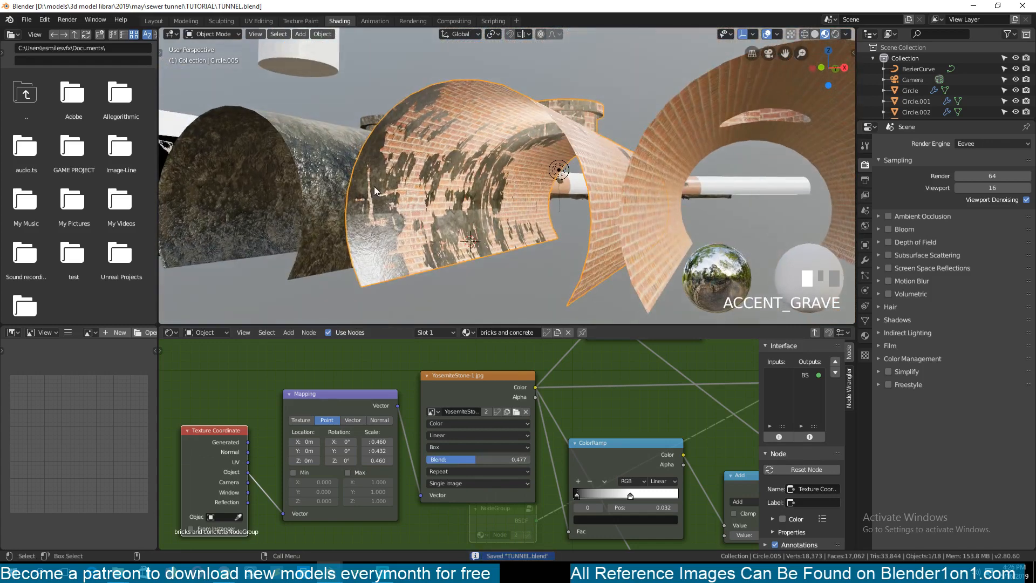
{"action": "scroll", "coordinate": [393, 201], "scroll_direction": "up", "scroll_amount": 3}
{"action": "key", "text": "grave"}
{"action": "scroll", "coordinate": [455, 161], "scroll_direction": "up", "scroll_amount": 3}
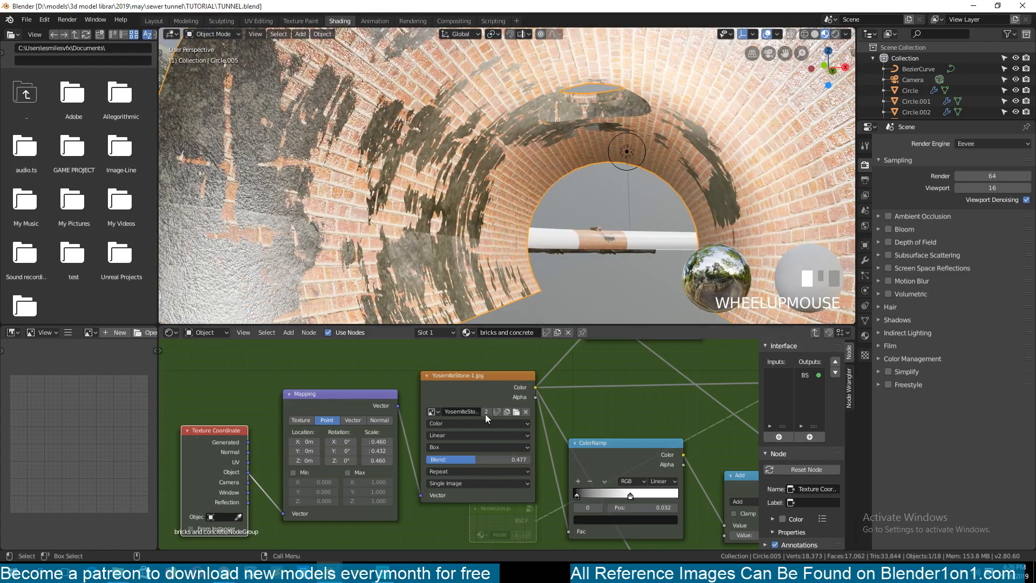
{"action": "scroll", "coordinate": [476, 414], "scroll_direction": "down", "scroll_amount": 4}
{"action": "key", "text": "Tab"}
{"action": "middle_click_drag", "start_coordinate": [490, 373], "coordinate": [447, 472]}
{"action": "scroll", "coordinate": [456, 488], "scroll_direction": "up", "scroll_amount": 4}
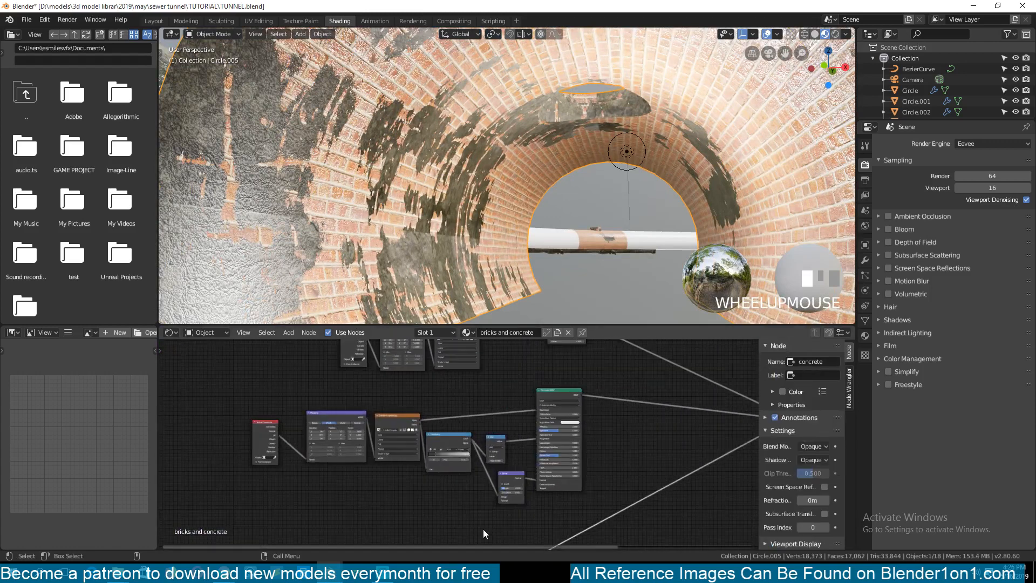
{"action": "middle_click_drag", "start_coordinate": [485, 518], "coordinate": [484, 366]}
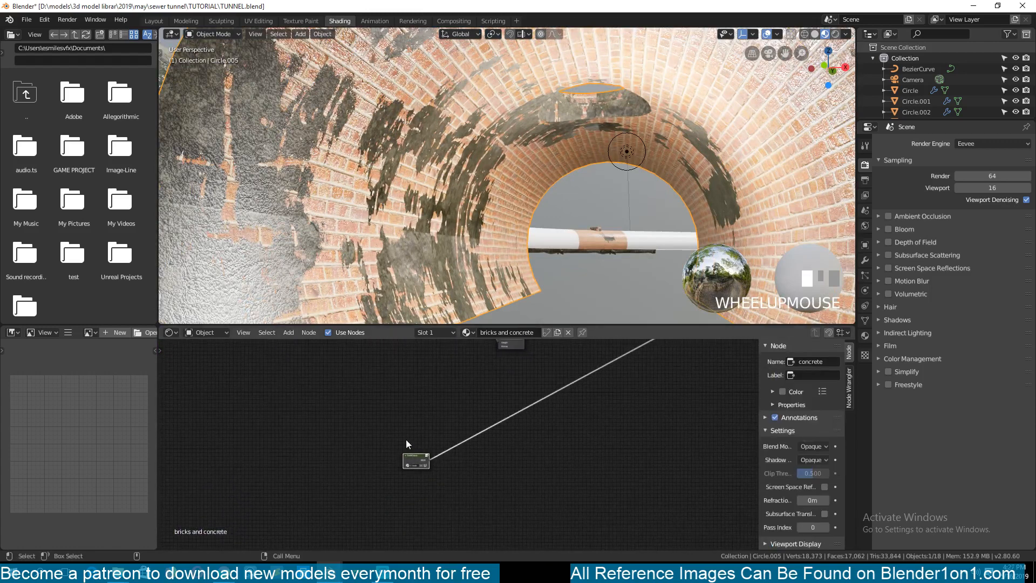
{"action": "key", "text": "Tab"}
{"action": "key", "text": "Tab"}
{"action": "key", "text": "Tab"}
{"action": "key", "text": "Tab"}
{"action": "key", "text": "ctrl+s"}
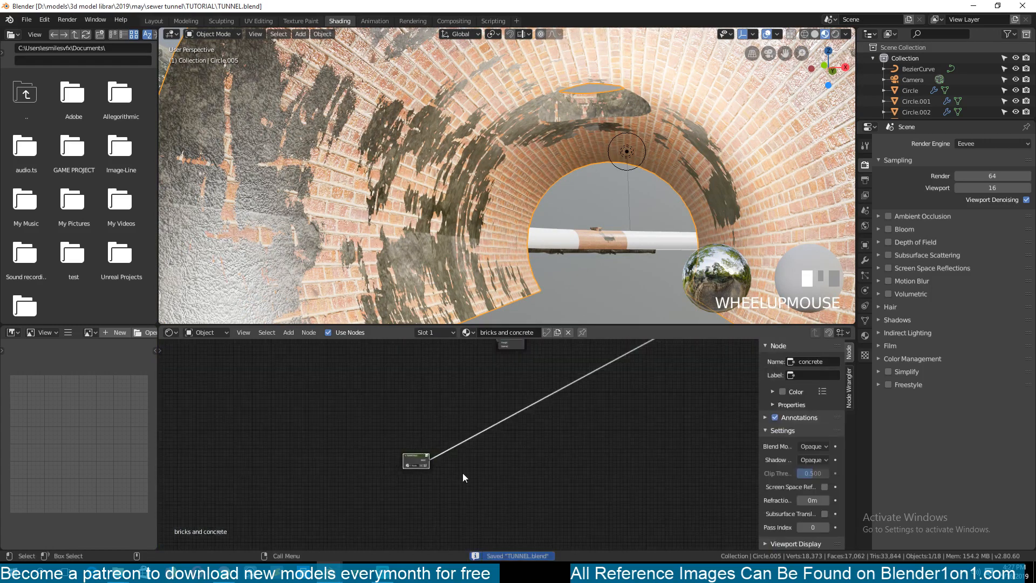
- Set the Mapping scale of the scratched-plastic-texture-9.jpg mask to 2.800 on all three axes
{"action": "middle_click_drag", "start_coordinate": [505, 432], "coordinate": [484, 468]}
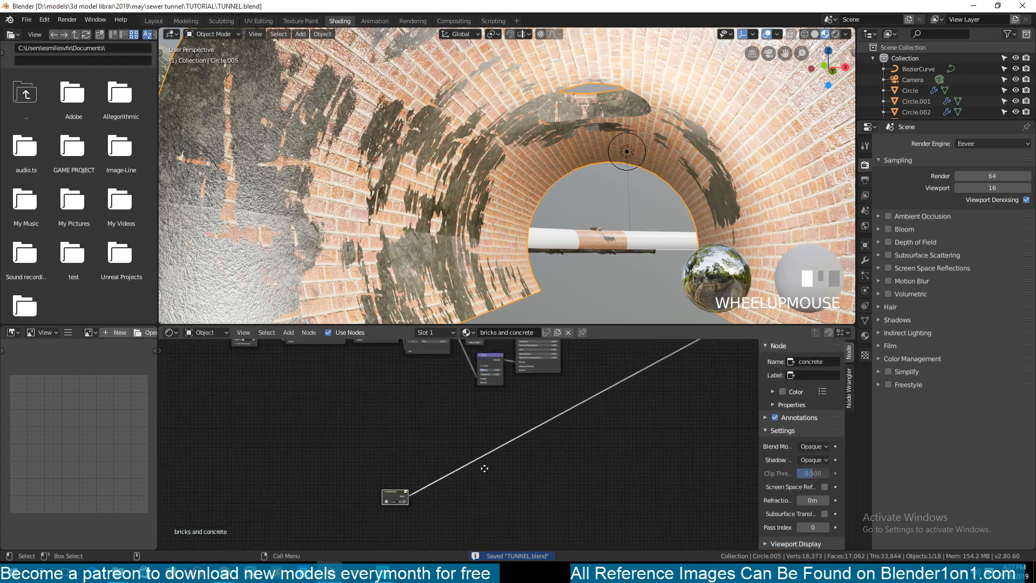
{"action": "left_click", "coordinate": [398, 490]}
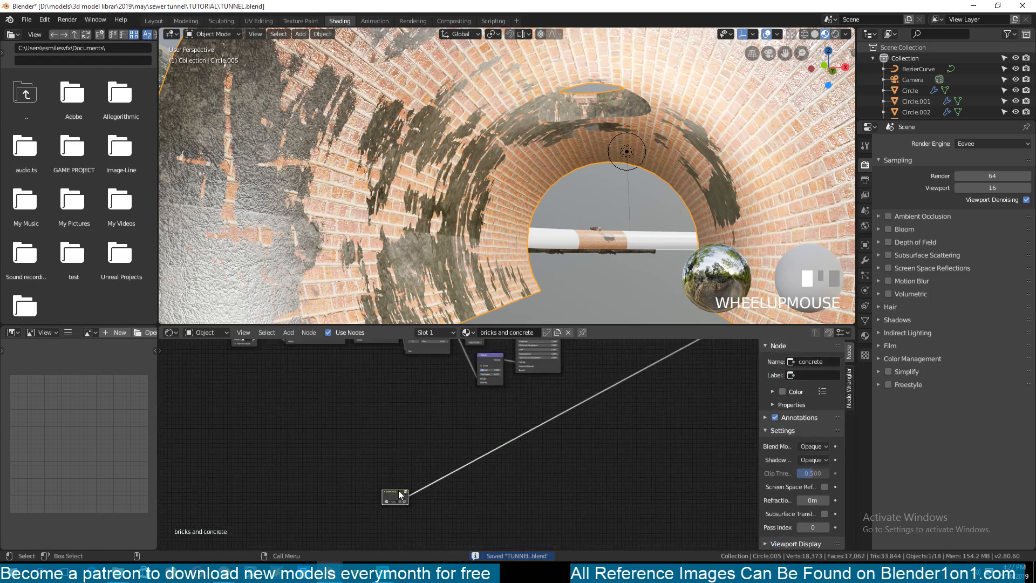
{"action": "middle_click_drag", "start_coordinate": [377, 368], "coordinate": [456, 549]}
{"action": "key", "text": "ctrl+s"}
{"action": "scroll", "coordinate": [449, 455], "scroll_direction": "up", "scroll_amount": 6}
{"action": "scroll", "coordinate": [443, 417], "scroll_direction": "down", "scroll_amount": 1}
{"action": "middle_click_drag", "start_coordinate": [443, 416], "coordinate": [419, 510]}
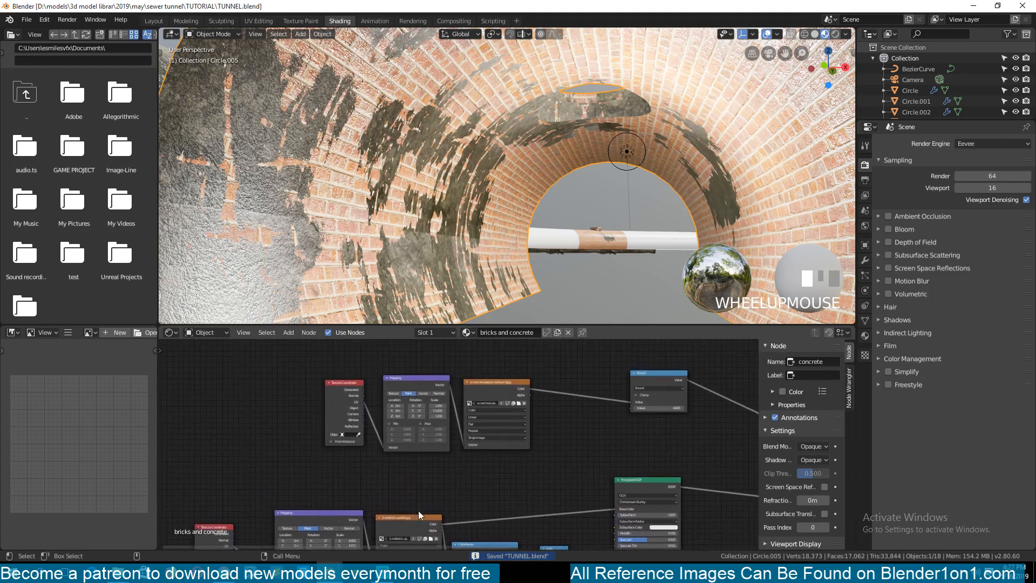
{"action": "scroll", "coordinate": [413, 432], "scroll_direction": "up", "scroll_amount": 2}
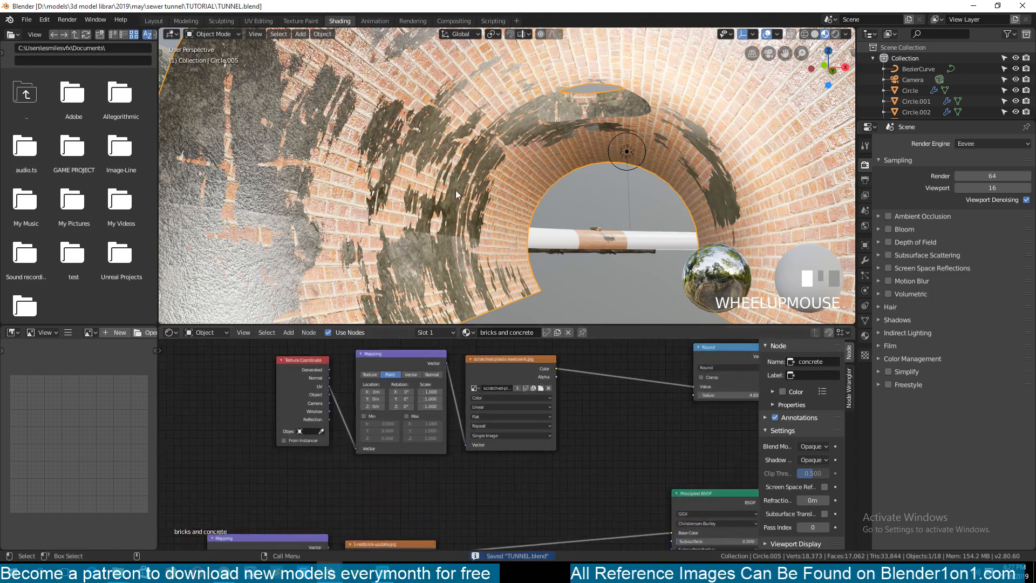
{"action": "scroll", "coordinate": [456, 420], "scroll_direction": "up", "scroll_amount": 2}
{"action": "middle_click_drag", "start_coordinate": [457, 420], "coordinate": [463, 435]}
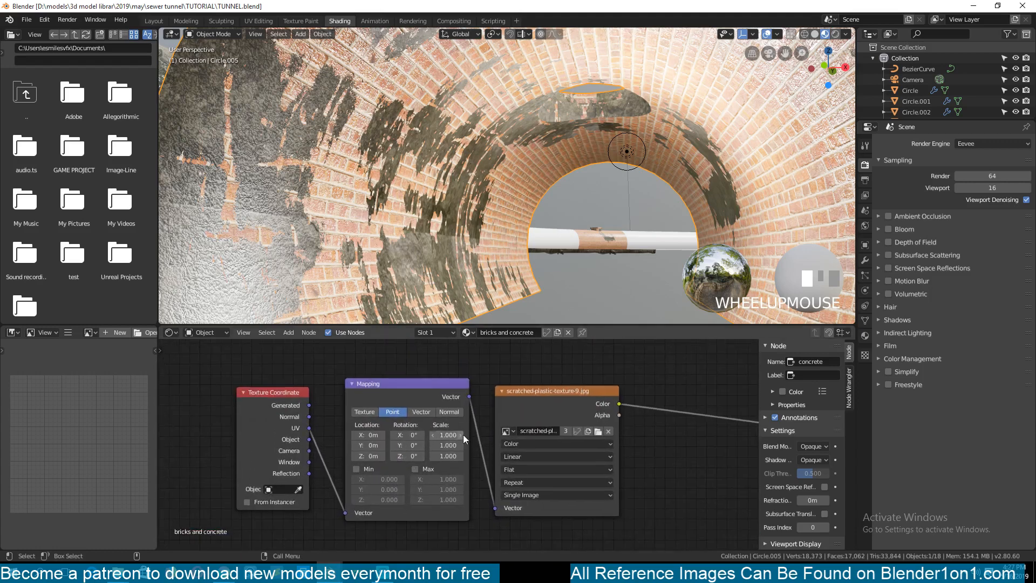
{"action": "left_click_drag", "start_coordinate": [436, 444], "coordinate": [477, 435]}
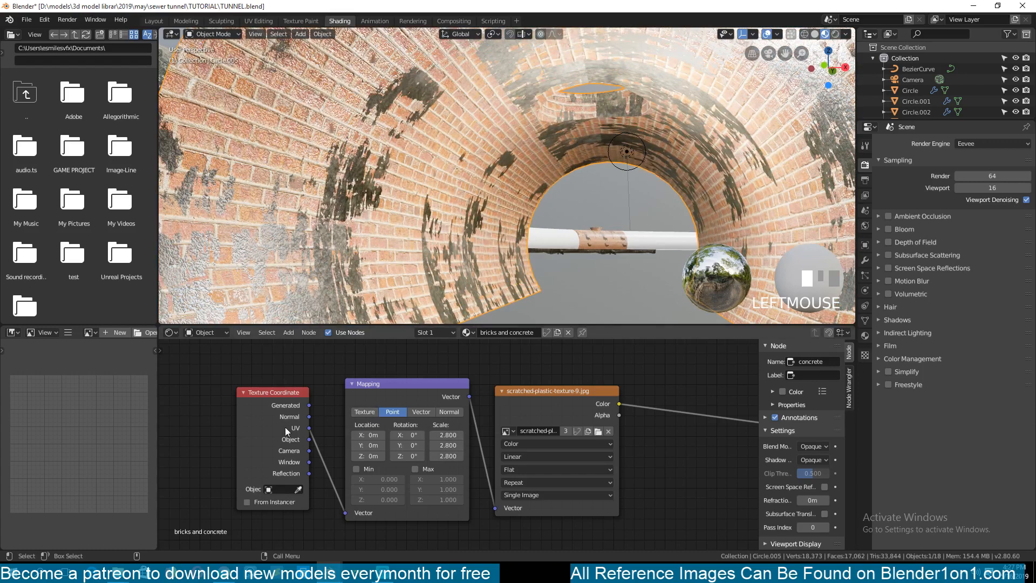
- Feed the mask's Mapping node with Object coordinates and switch the scratched plastic texture to Box projection
{"action": "left_click_drag", "start_coordinate": [285, 430], "coordinate": [347, 513]}
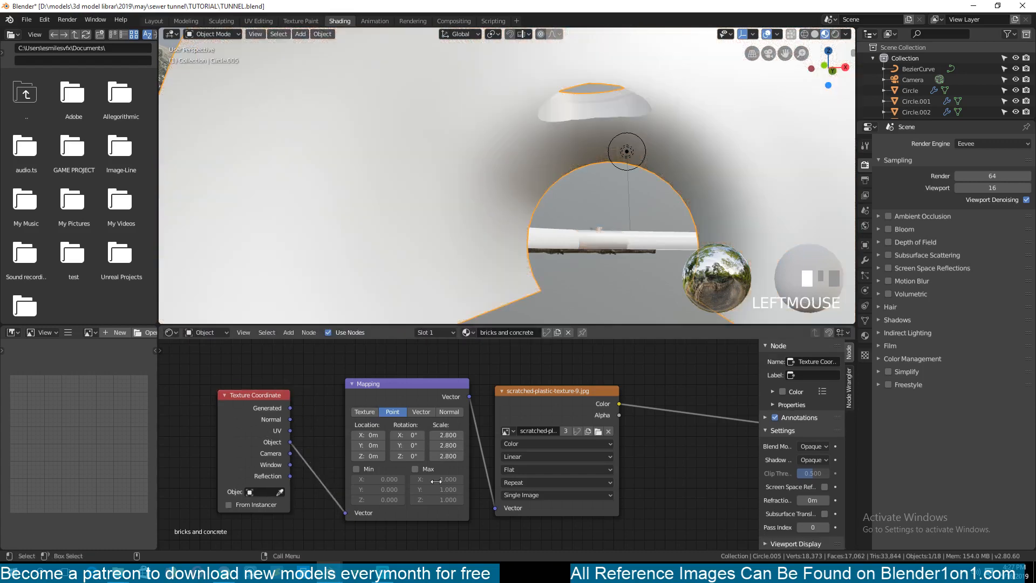
{"action": "left_click", "coordinate": [522, 470]}
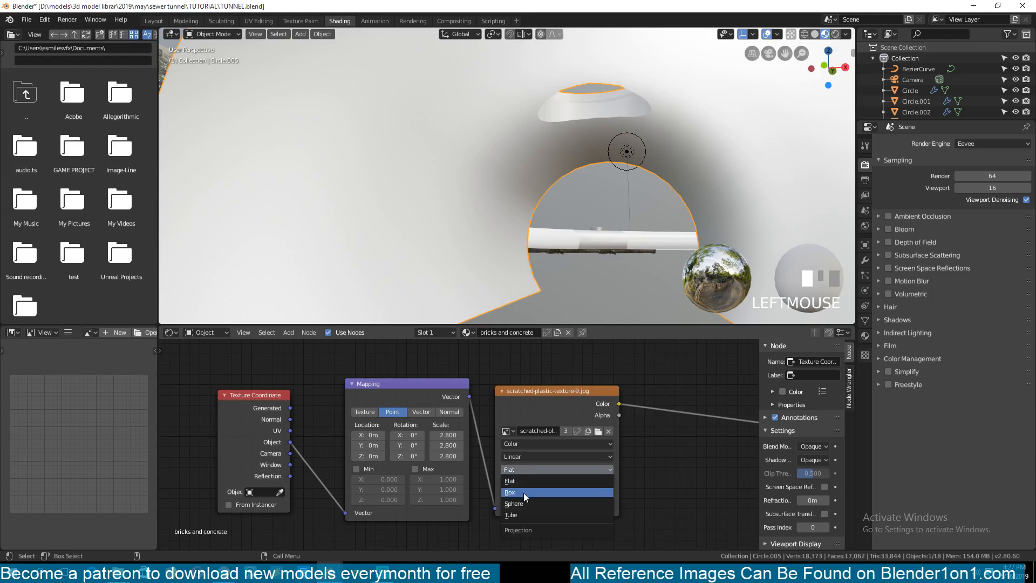
{"action": "left_click", "coordinate": [523, 493]}
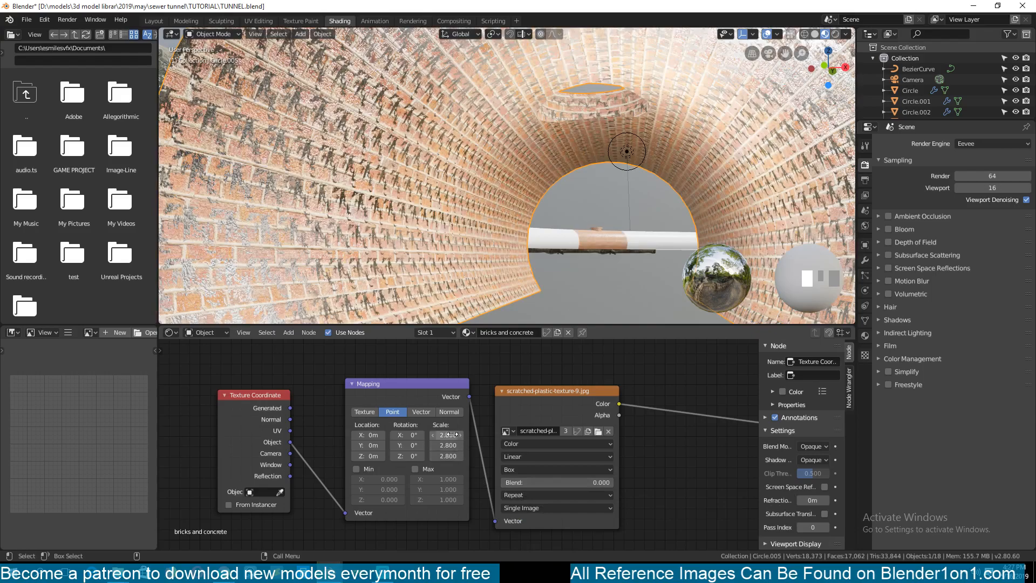
- Set the mask's Mapping scale to 0.200 on all axes and its Box projection blend to 0.427
{"action": "mouse_move", "coordinate": [451, 435]}
{"action": "left_mouse_down"}
{"action": "mouse_move", "coordinate": [413, 435]}
{"action": "mouse_move", "coordinate": [449, 435]}
{"action": "left_mouse_up"}
{"action": "mouse_move", "coordinate": [540, 482]}
{"action": "left_mouse_down"}
{"action": "mouse_move", "coordinate": [572, 482]}
{"action": "mouse_move", "coordinate": [548, 482]}
{"action": "left_mouse_up"}
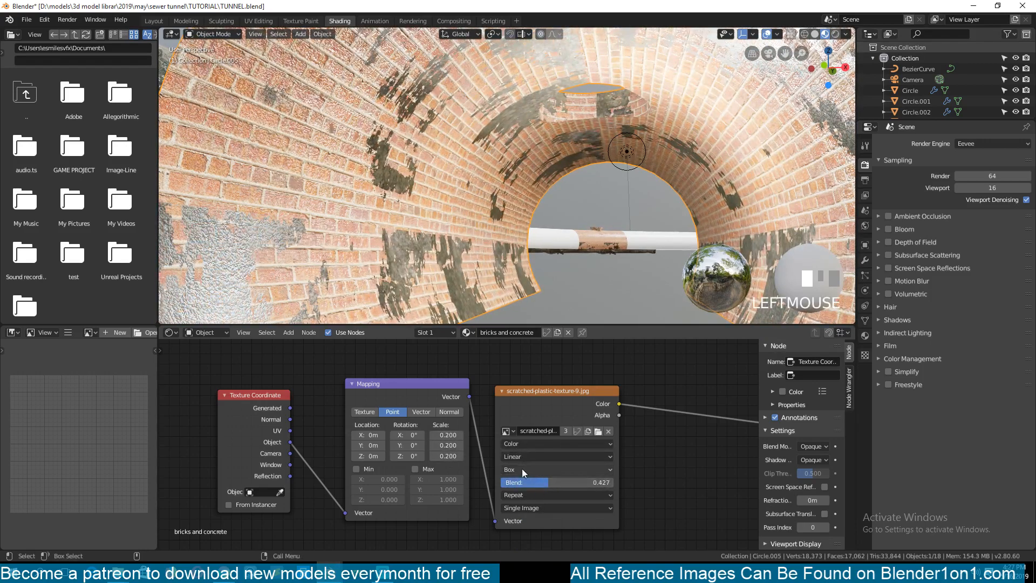
- Set the scratched plastic mask's Mapping scale to 0.110 on all three axes
{"action": "left_click_drag", "start_coordinate": [453, 434], "coordinate": [445, 456]}
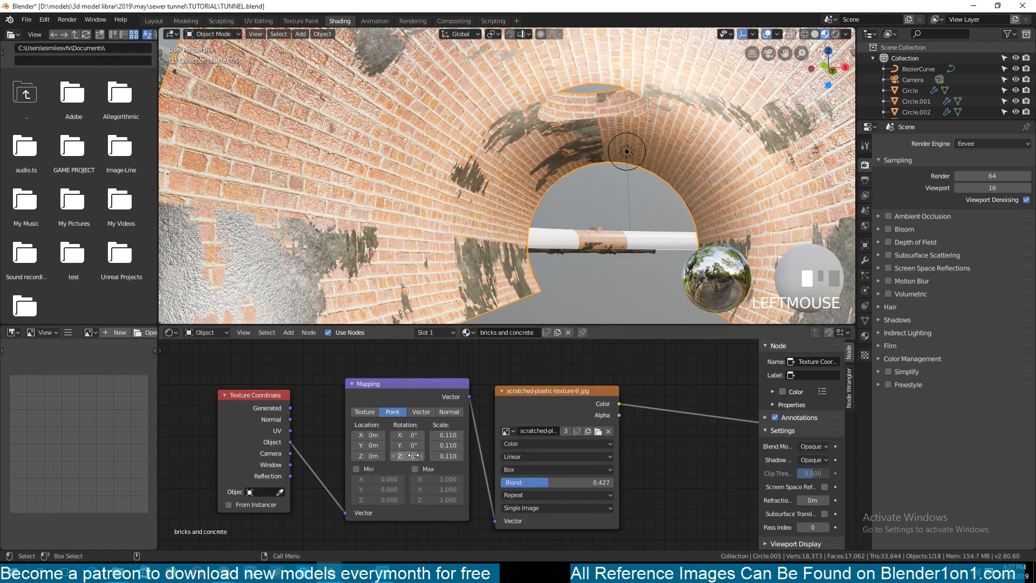
- Try scratched-surface-texture.jpg as the mask image, inspect it on the tunnel wall, and restore the scratched-plastic-texture image
{"action": "left_click", "coordinate": [598, 433]}
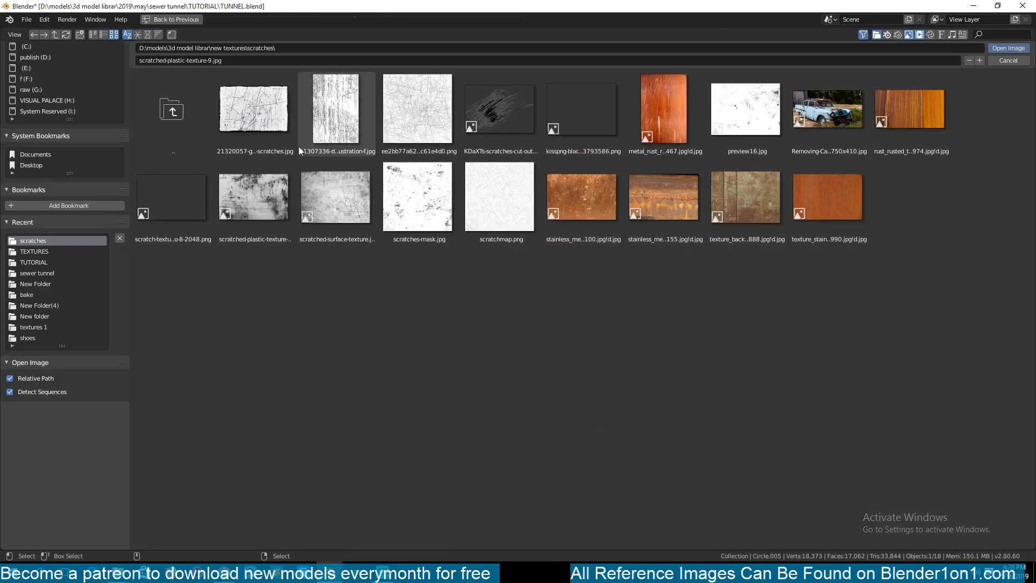
{"action": "double_click", "coordinate": [326, 183]}
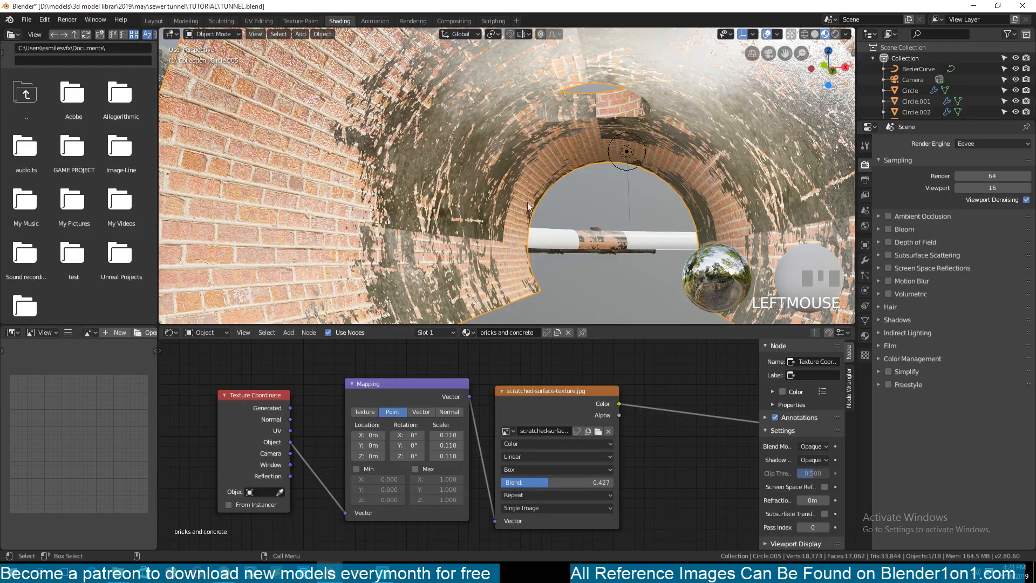
{"action": "scroll", "coordinate": [597, 207], "scroll_direction": "down", "scroll_amount": 3}
{"action": "scroll", "coordinate": [578, 211], "scroll_direction": "up", "scroll_amount": 2}
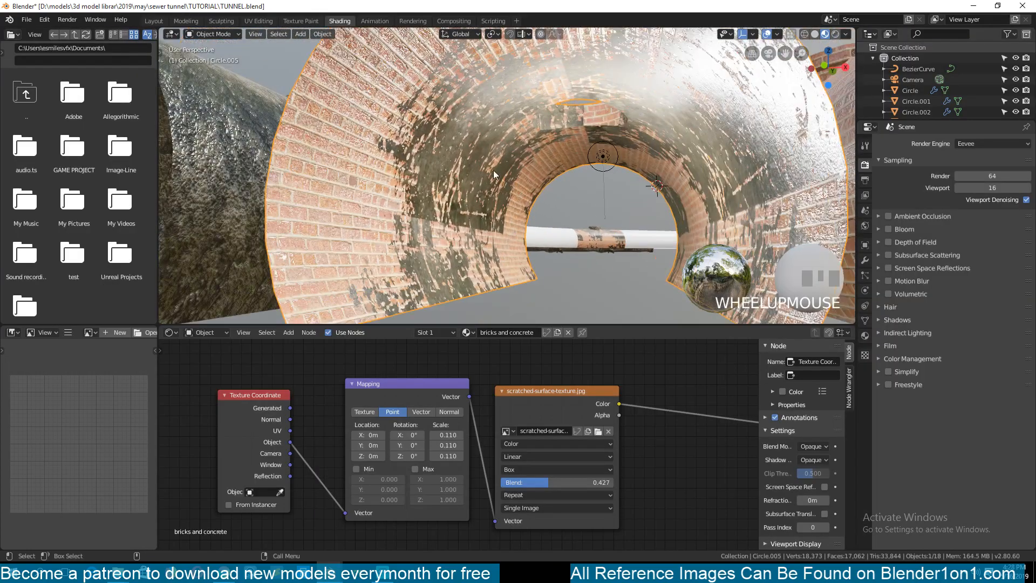
{"action": "key", "text": "shift+grave"}
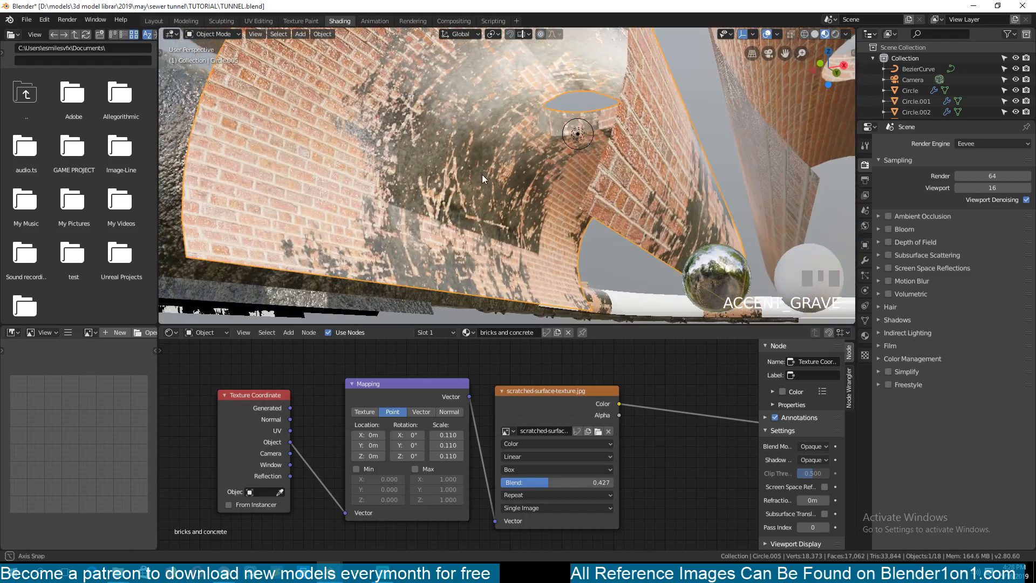
{"action": "left_click", "coordinate": [481, 170]}
{"action": "left_click", "coordinate": [598, 431]}
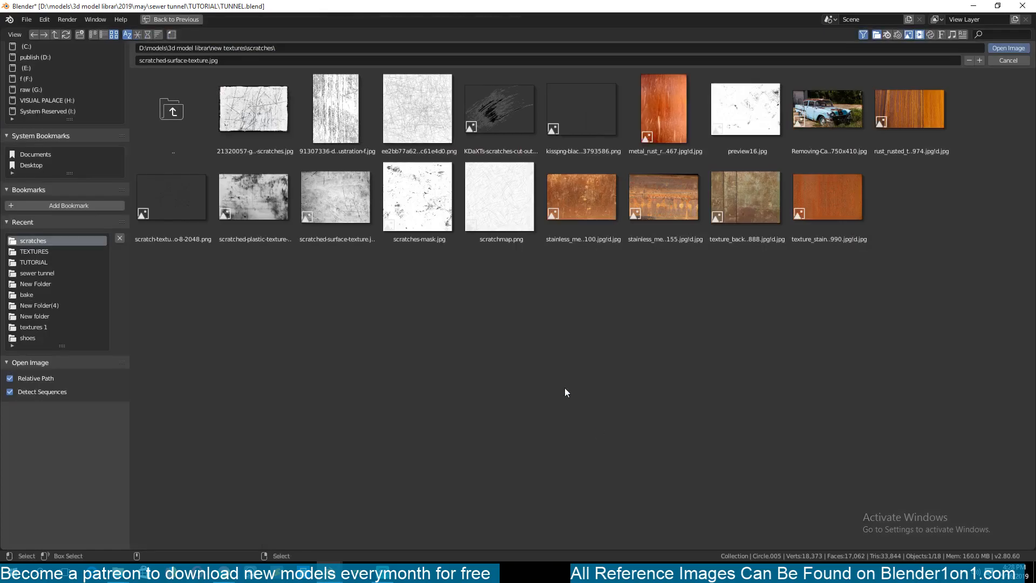
{"action": "double_click", "coordinate": [258, 193]}
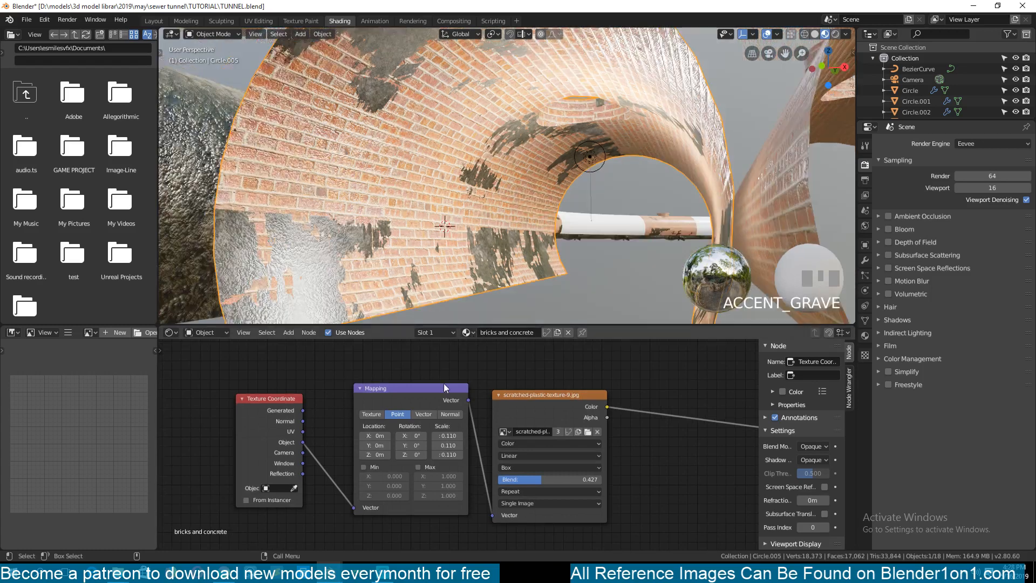
- Add a new Image Texture node above the scratched plastic mask texture
{"action": "middle_click_drag", "start_coordinate": [454, 420], "coordinate": [342, 469]}
{"action": "scroll", "coordinate": [448, 425], "scroll_direction": "down", "scroll_amount": 3}
{"action": "middle_click_drag", "start_coordinate": [448, 432], "coordinate": [474, 444]}
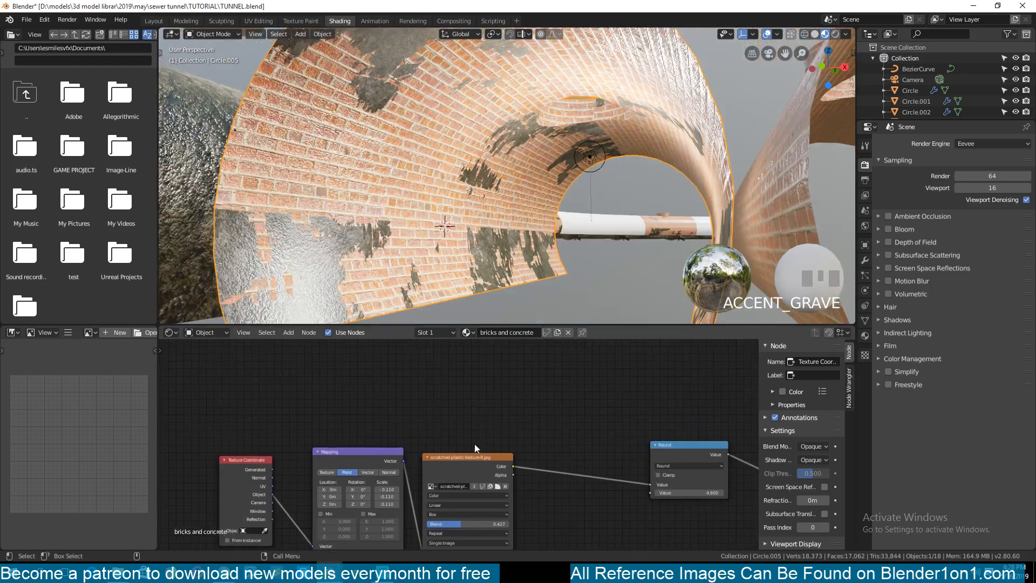
{"action": "scroll", "coordinate": [508, 427], "scroll_direction": "down", "scroll_amount": 2}
{"action": "middle_click_drag", "start_coordinate": [521, 419], "coordinate": [540, 398]}
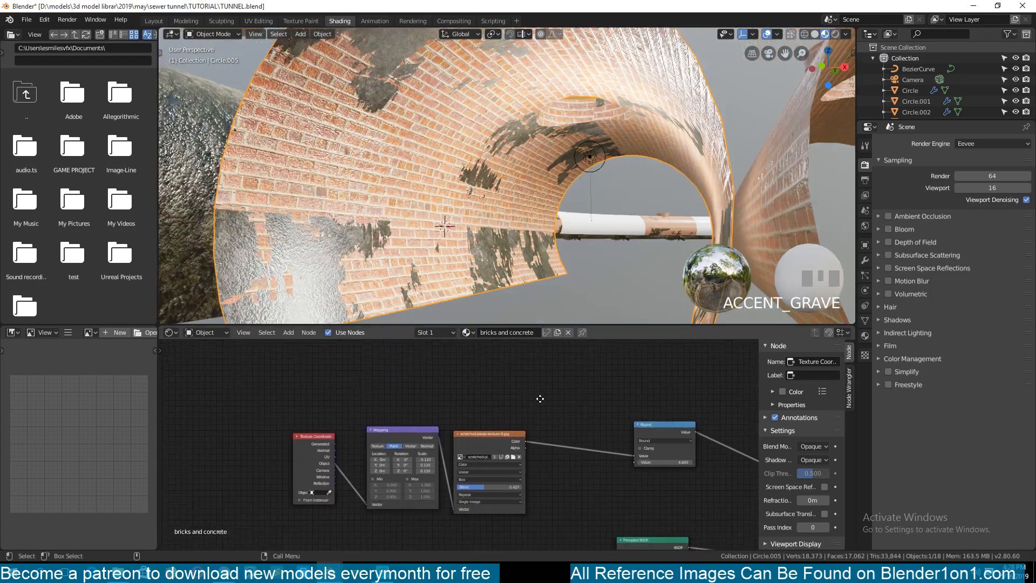
{"action": "left_click_drag", "start_coordinate": [508, 408], "coordinate": [332, 498]}
{"action": "left_click_drag", "start_coordinate": [529, 399], "coordinate": [311, 524]}
{"action": "left_click", "coordinate": [476, 405]}
{"action": "key", "text": "shift+a"}
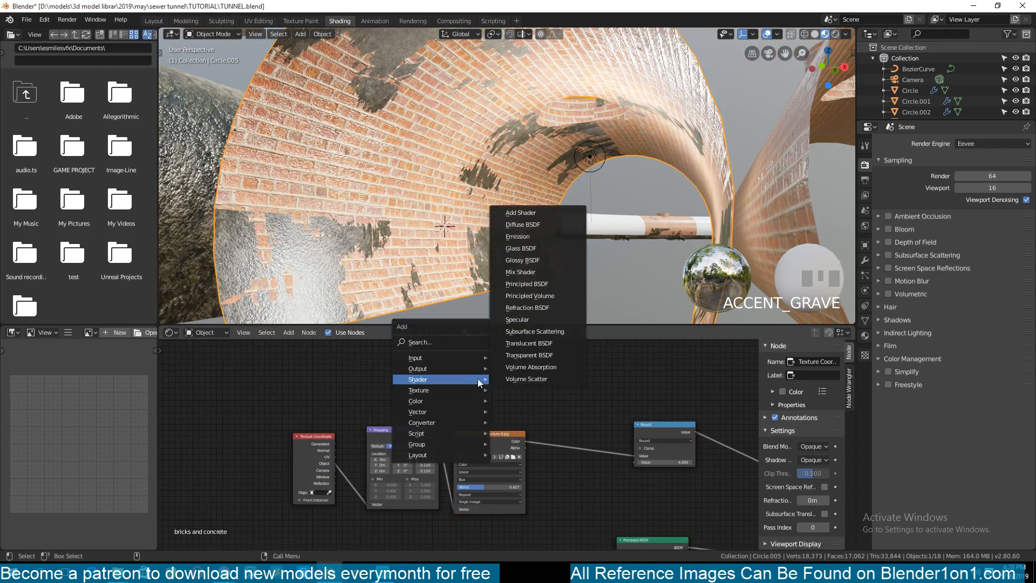
{"action": "mouse_move", "coordinate": [425, 390]}
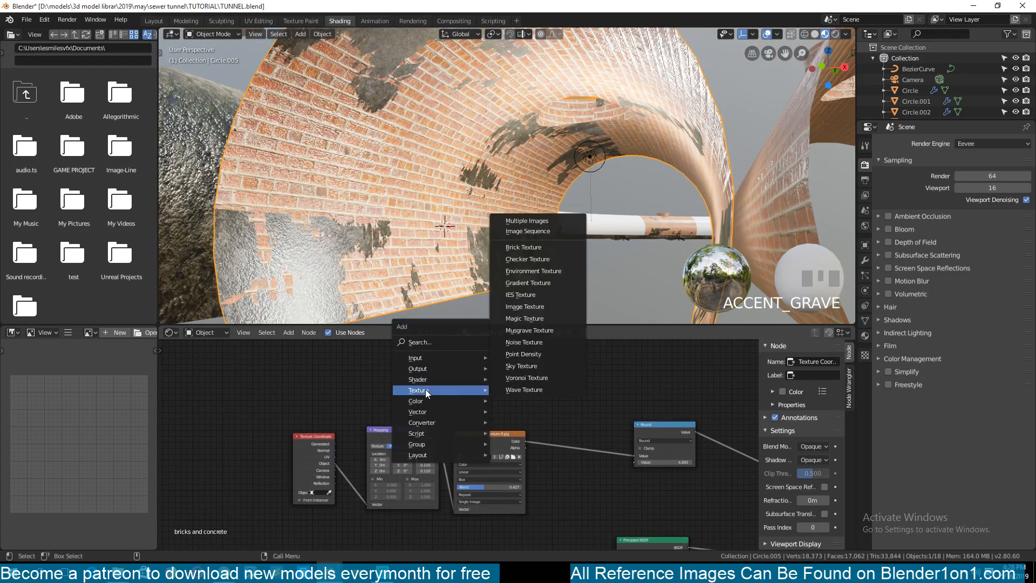
{"action": "left_click", "coordinate": [552, 307]}
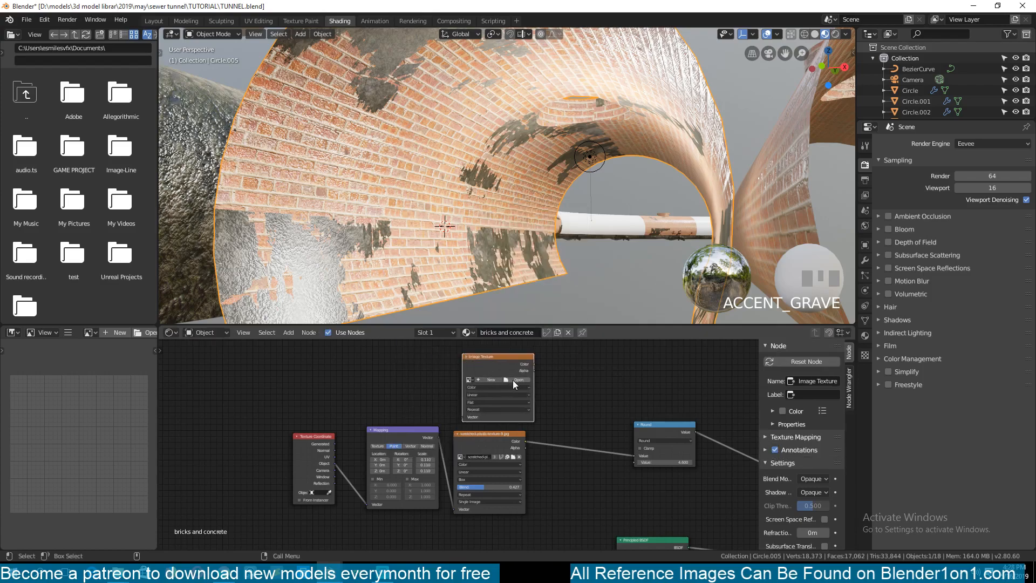
- Load concrete-seamless-texture-map-.jpg from the TEXTURES folder into the new Image Texture node
{"action": "left_click", "coordinate": [516, 380]}
{"action": "left_click", "coordinate": [49, 251]}
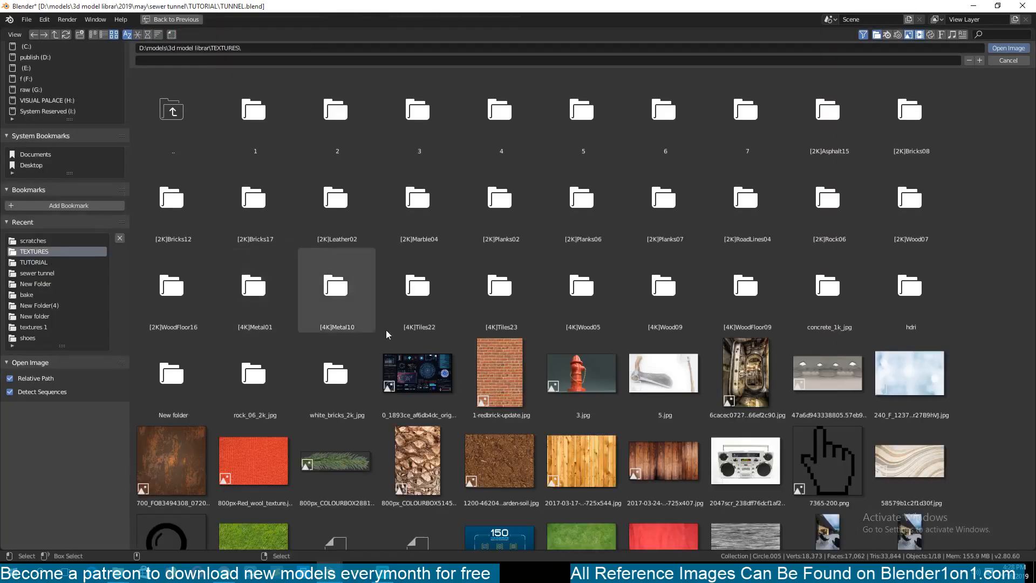
{"action": "scroll", "coordinate": [416, 358], "scroll_direction": "down", "scroll_amount": 10}
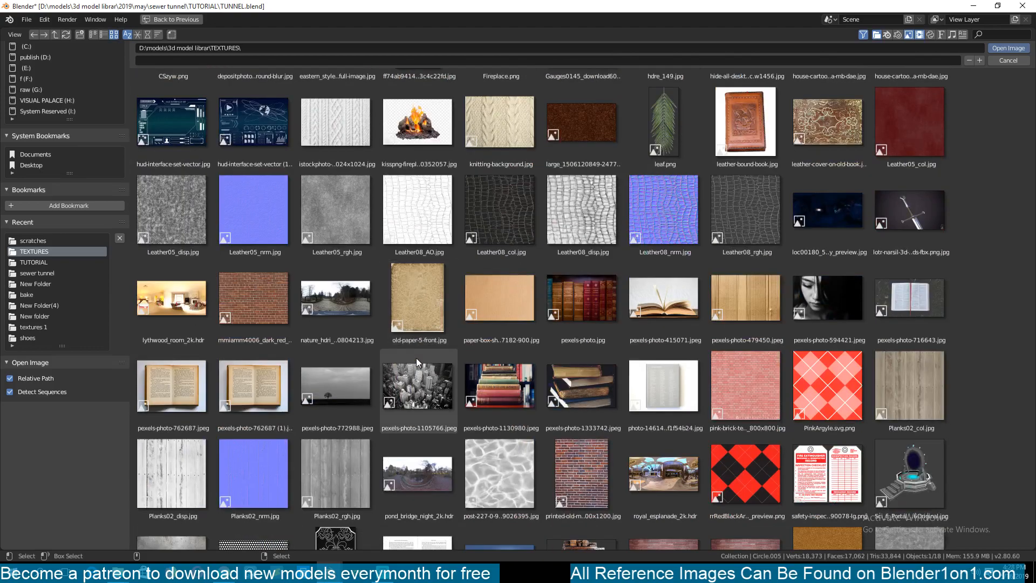
{"action": "scroll", "coordinate": [416, 358], "scroll_direction": "down", "scroll_amount": 4}
{"action": "scroll", "coordinate": [416, 358], "scroll_direction": "up", "scroll_amount": 5}
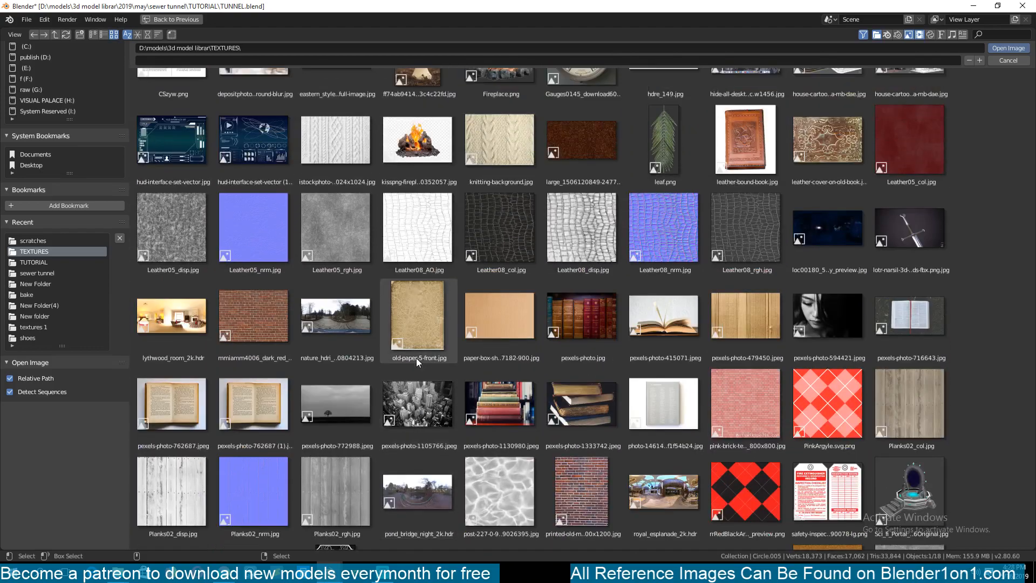
{"action": "scroll", "coordinate": [416, 357], "scroll_direction": "up", "scroll_amount": 5}
{"action": "left_click", "coordinate": [846, 302]}
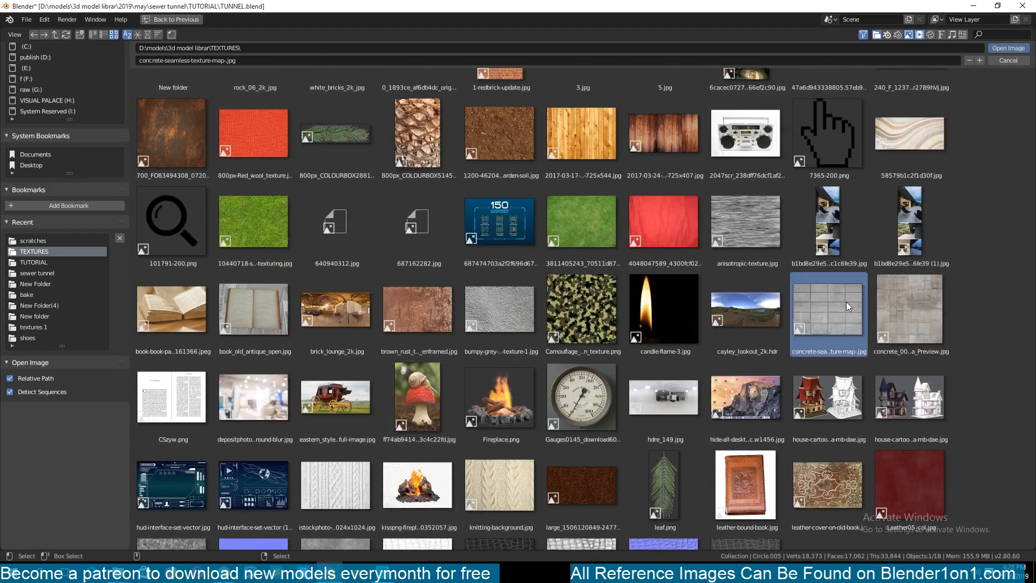
{"action": "double_click", "coordinate": [846, 302]}
- Insert a Mix color node between the scratched plastic texture and the Round node, with the concrete image's Color feeding Color2
{"action": "middle_click_drag", "start_coordinate": [465, 436], "coordinate": [386, 475]}
{"action": "left_click_drag", "start_coordinate": [420, 411], "coordinate": [391, 401]}
{"action": "left_click_drag", "start_coordinate": [429, 476], "coordinate": [419, 477]}
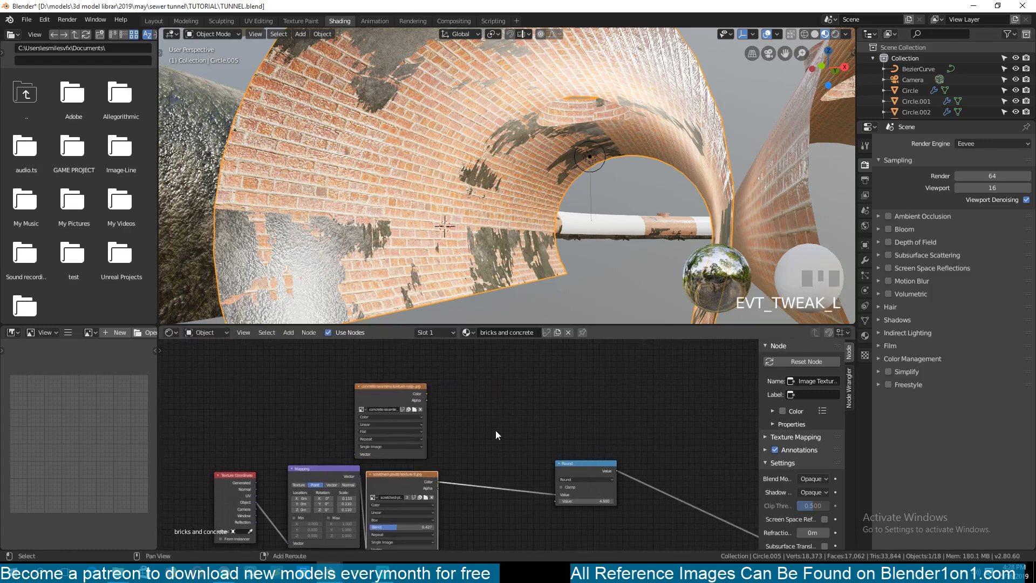
{"action": "key", "text": "shift+a"}
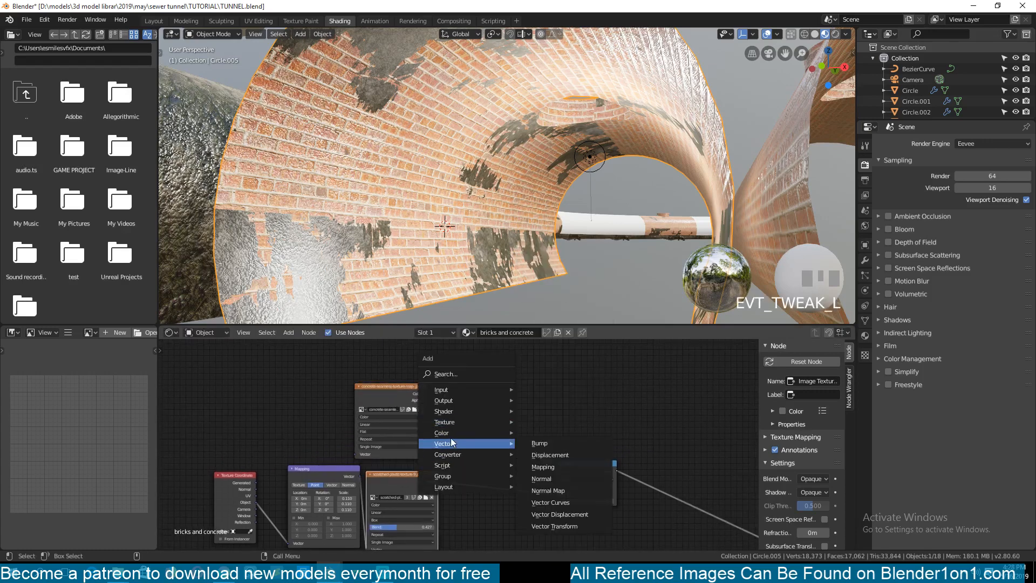
{"action": "mouse_move", "coordinate": [449, 433]}
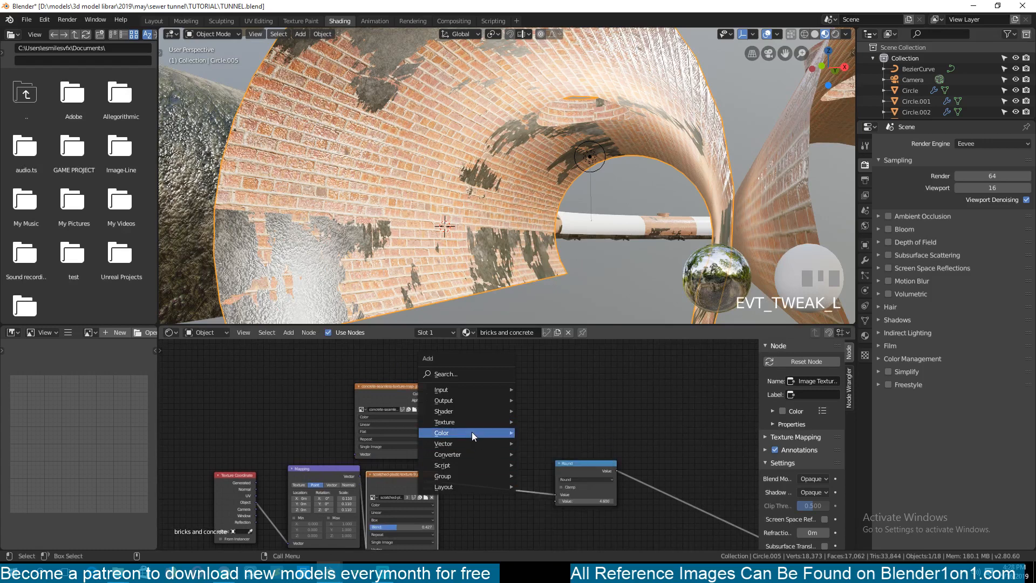
{"action": "left_click", "coordinate": [544, 491]}
{"action": "left_click", "coordinate": [472, 452]}
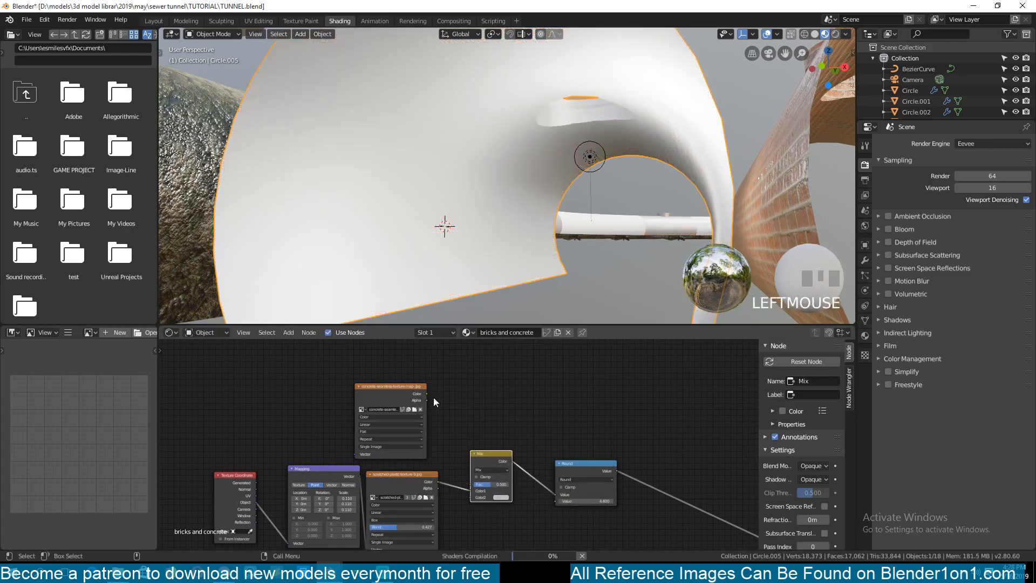
{"action": "left_click_drag", "start_coordinate": [426, 394], "coordinate": [474, 497]}
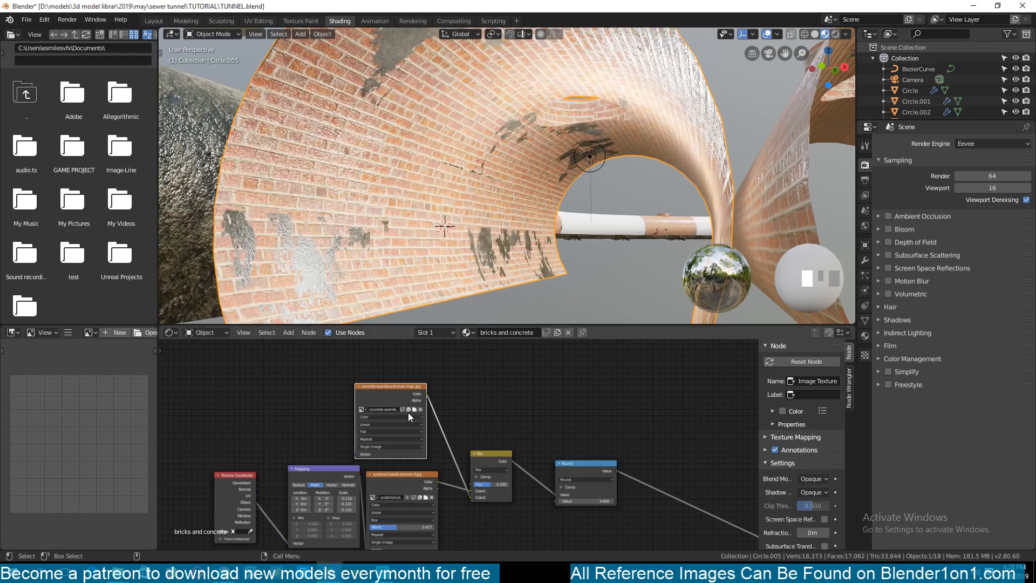
- Add Mapping and Texture Coordinate nodes to the concrete seamless image and set its scale to 1.600 in X and -0.700 in Y
{"action": "left_click_drag", "start_coordinate": [380, 396], "coordinate": [407, 395]}
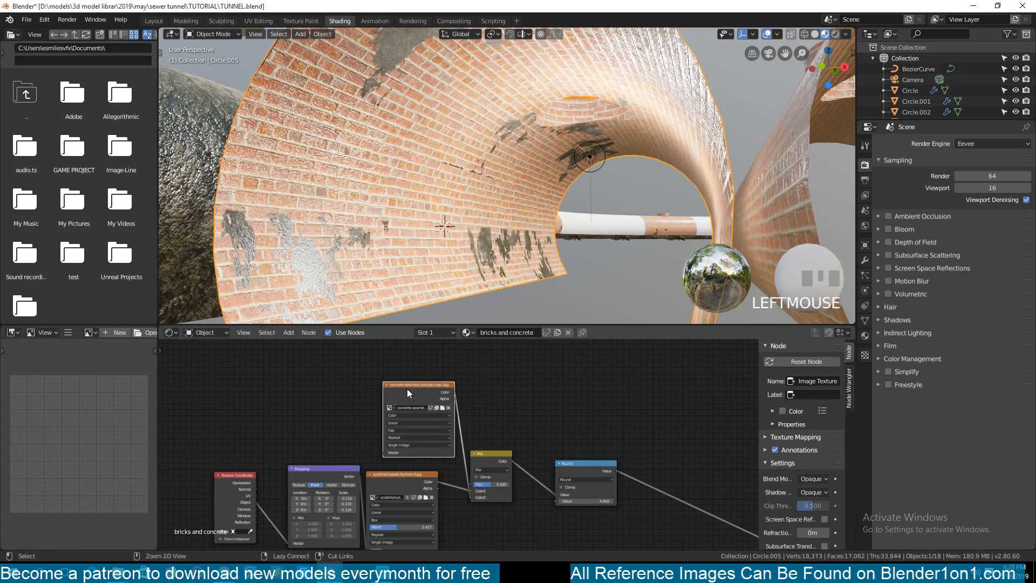
{"action": "key", "text": "ctrl+t"}
{"action": "scroll", "coordinate": [348, 415], "scroll_direction": "up", "scroll_amount": 1}
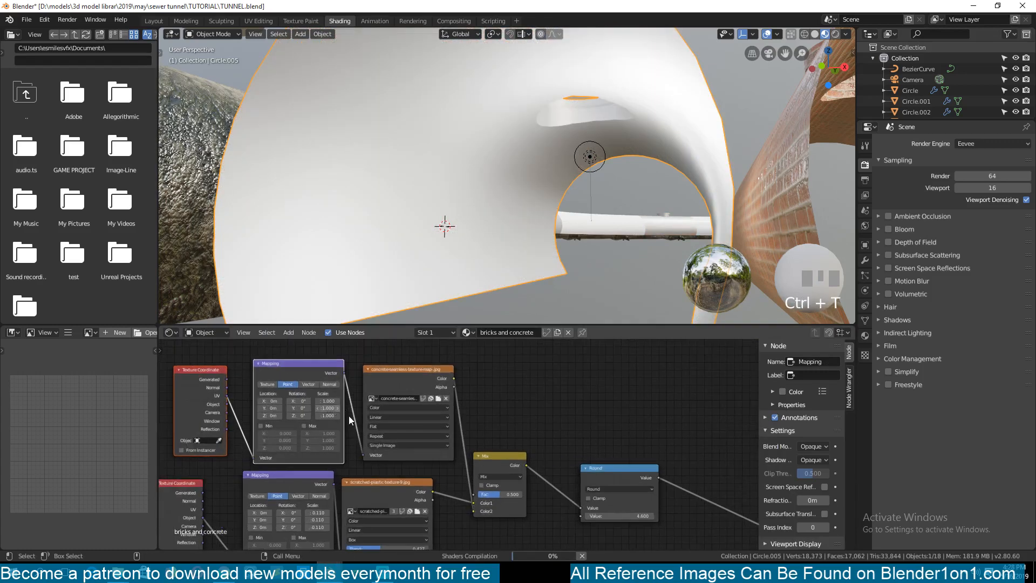
{"action": "scroll", "coordinate": [408, 431], "scroll_direction": "up", "scroll_amount": 1}
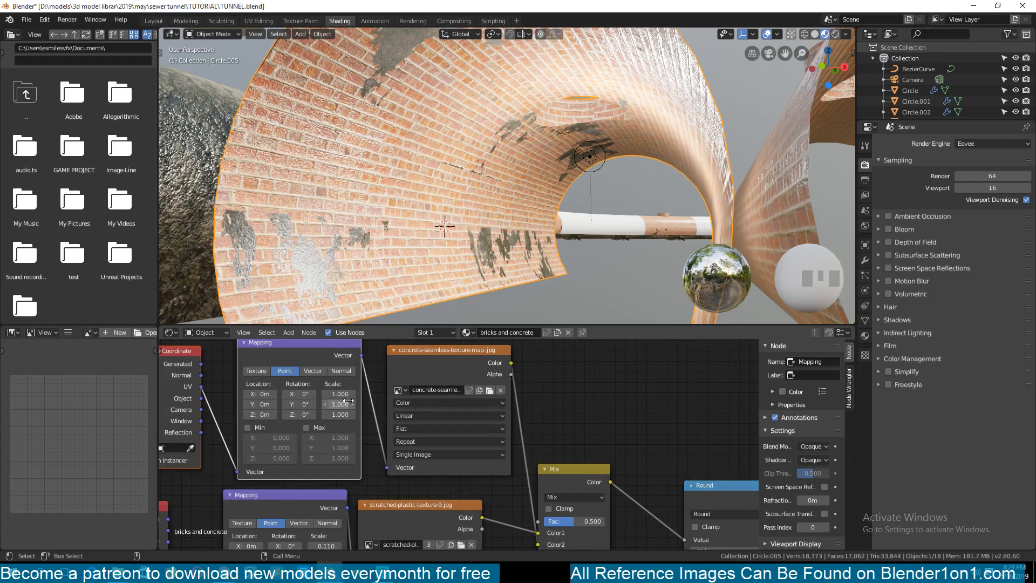
{"action": "left_click_drag", "start_coordinate": [339, 395], "coordinate": [308, 405]}
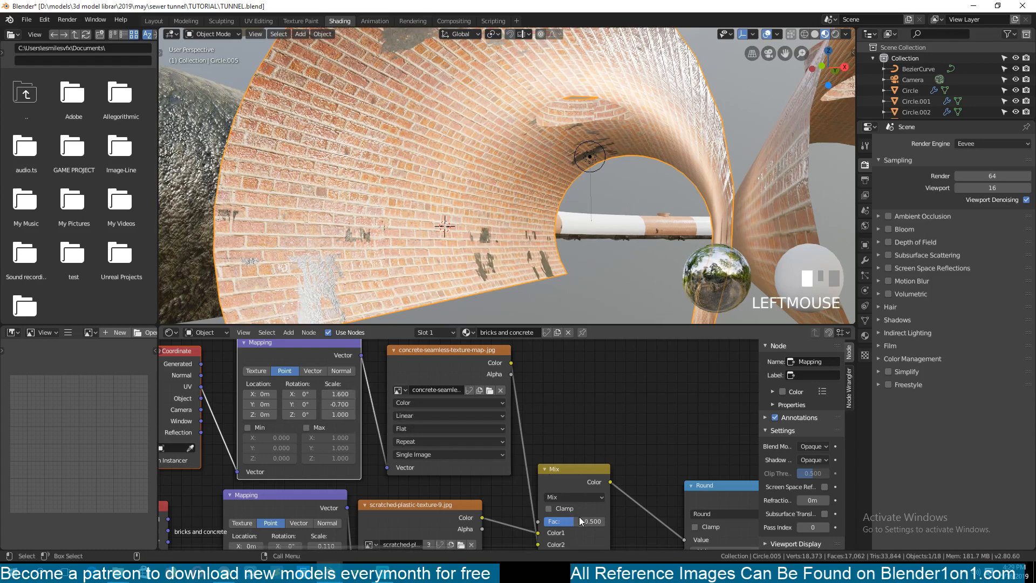
- Set the Mix node's factor to 1.000 and its blend type to Overlay
{"action": "left_click_drag", "start_coordinate": [579, 517], "coordinate": [610, 516]}
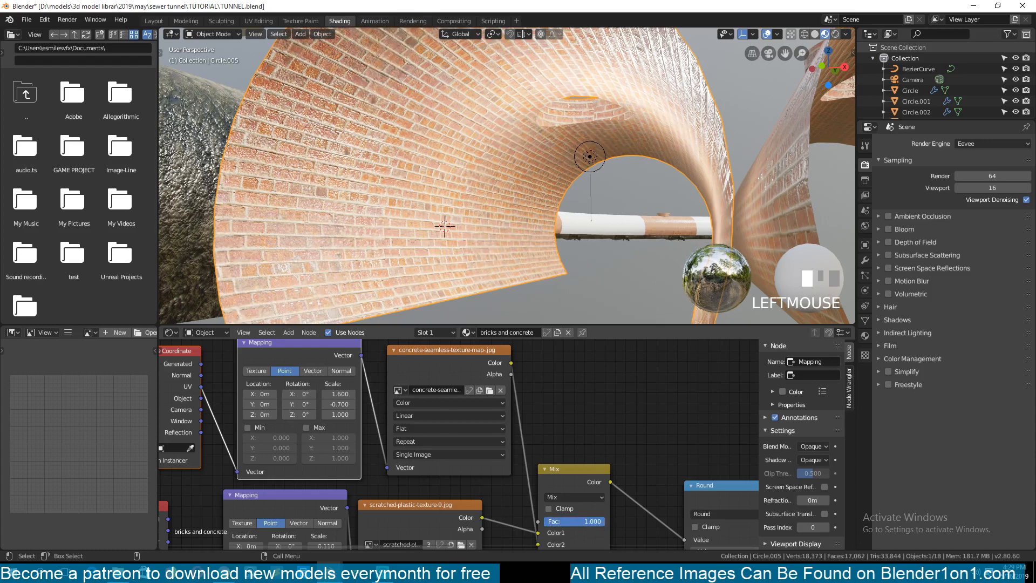
{"action": "left_click", "coordinate": [585, 497]}
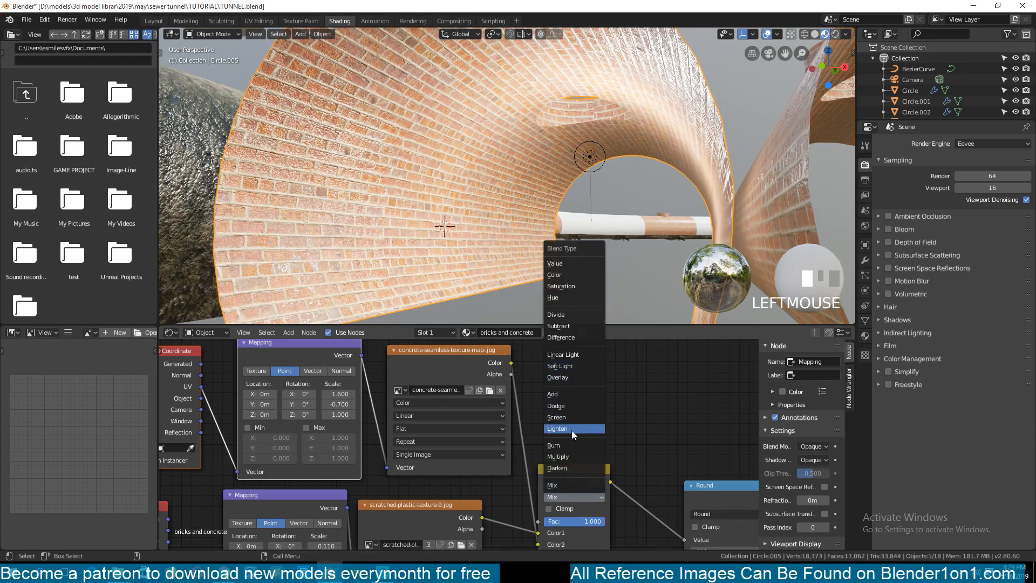
{"action": "left_click", "coordinate": [572, 377]}
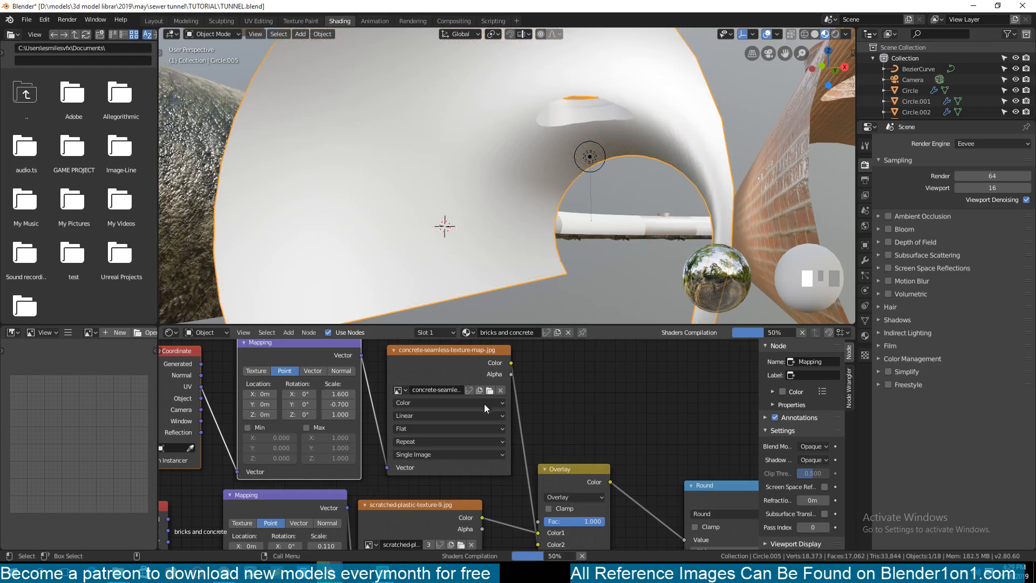
- Set the concrete seamless image's Mapping Y scale to 1.000
{"action": "scroll", "coordinate": [484, 403], "scroll_direction": "down", "scroll_amount": 1}
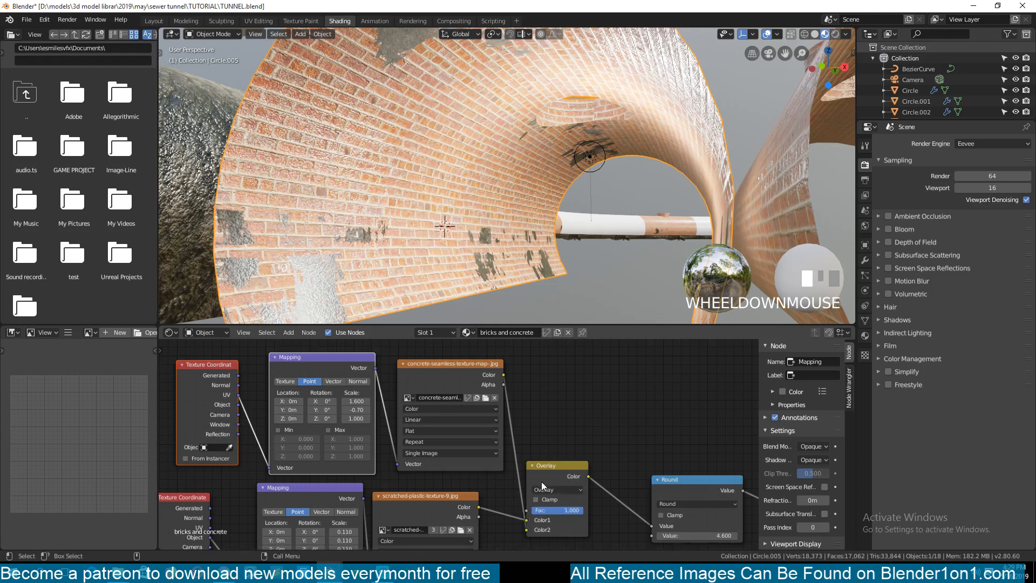
{"action": "middle_click_drag", "start_coordinate": [445, 475], "coordinate": [471, 492]}
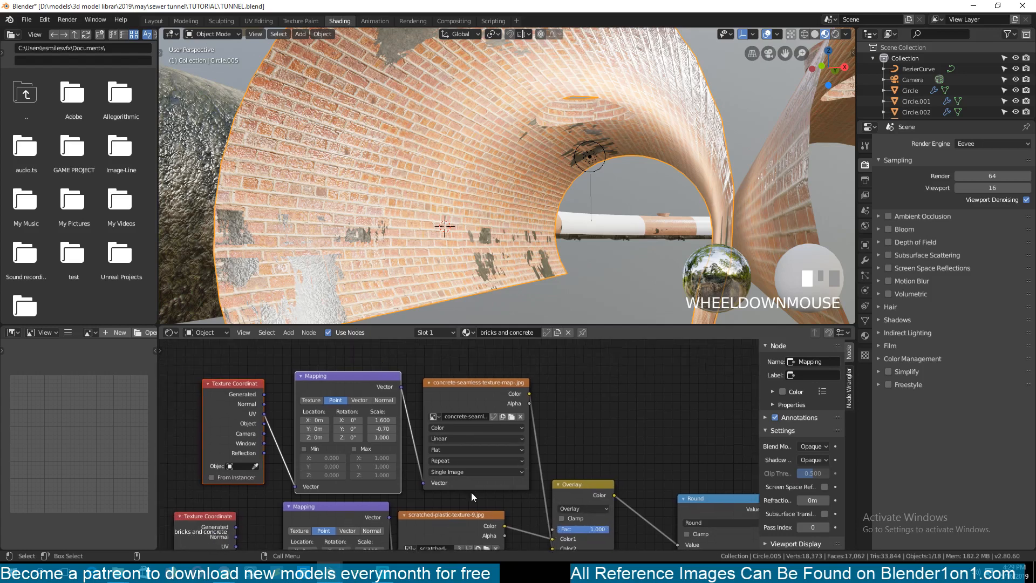
{"action": "left_click_drag", "start_coordinate": [382, 428], "coordinate": [394, 429]}
{"action": "left_click", "coordinate": [383, 429]}
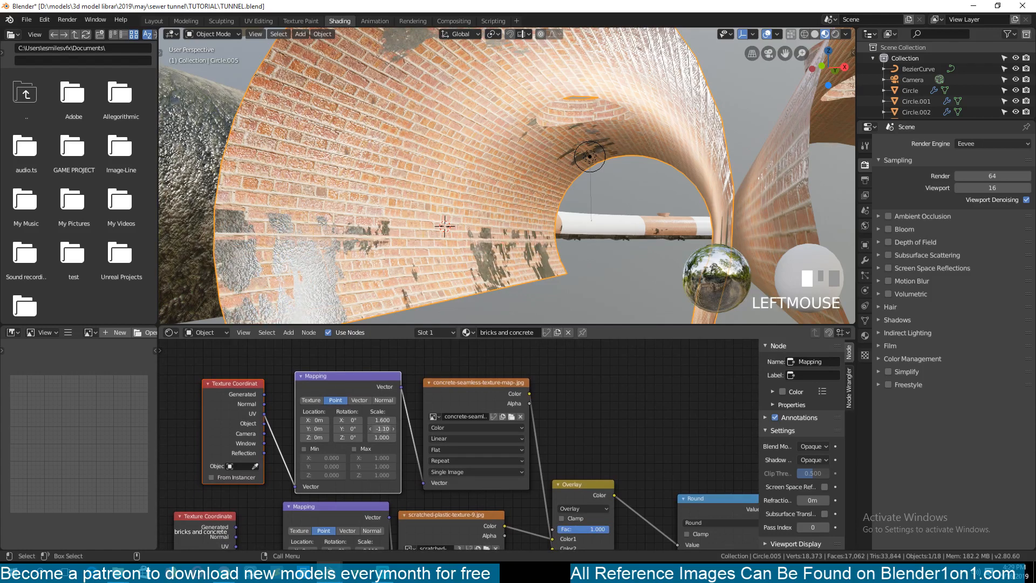
{"action": "type", "text": "1"}
{"action": "left_click", "coordinate": [403, 380]}
- Preview the Overlay node's output directly on the tunnel and inspect the combined mask on the wall
{"action": "middle_click_drag", "start_coordinate": [530, 420], "coordinate": [494, 364]}
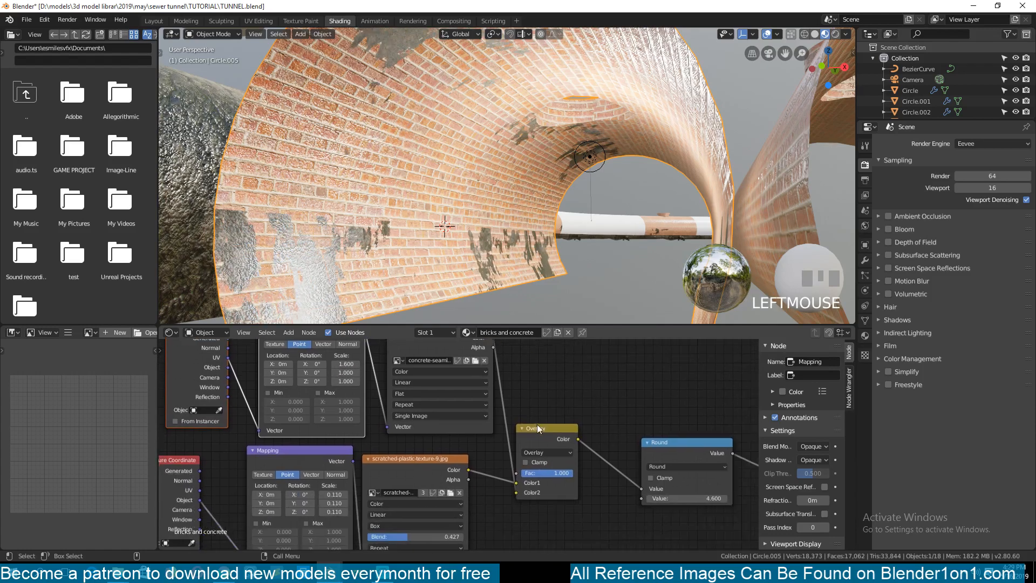
{"action": "left_click", "coordinate": [561, 435], "text": "ctrl+shift"}
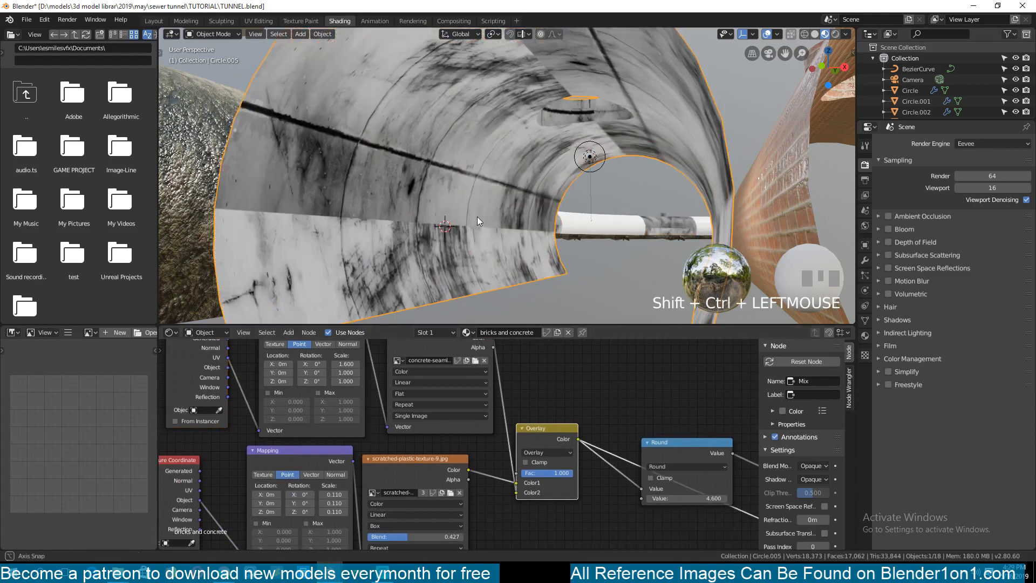
{"action": "key", "text": "grave"}
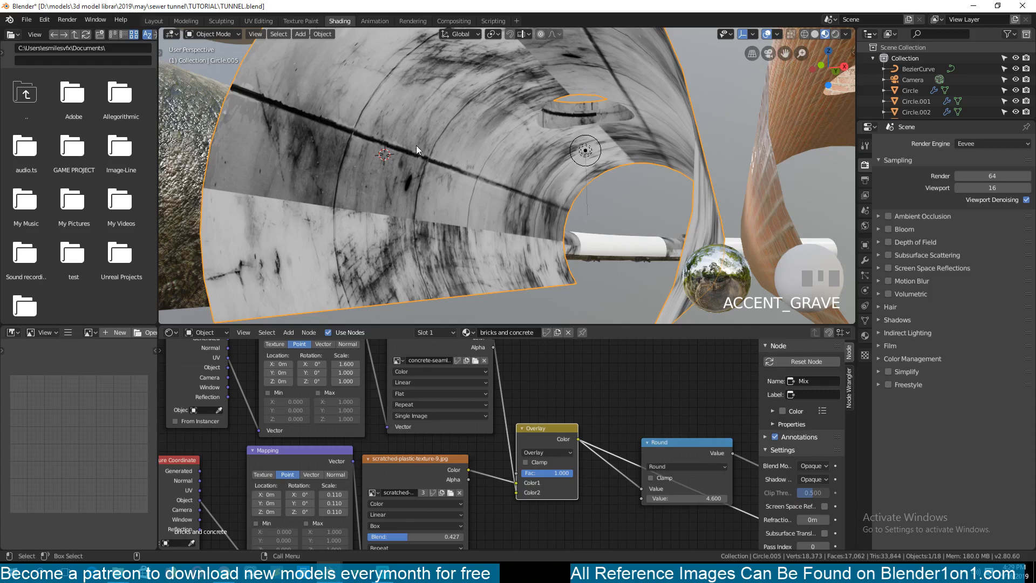
{"action": "middle_click_drag", "start_coordinate": [335, 352], "coordinate": [341, 397]}
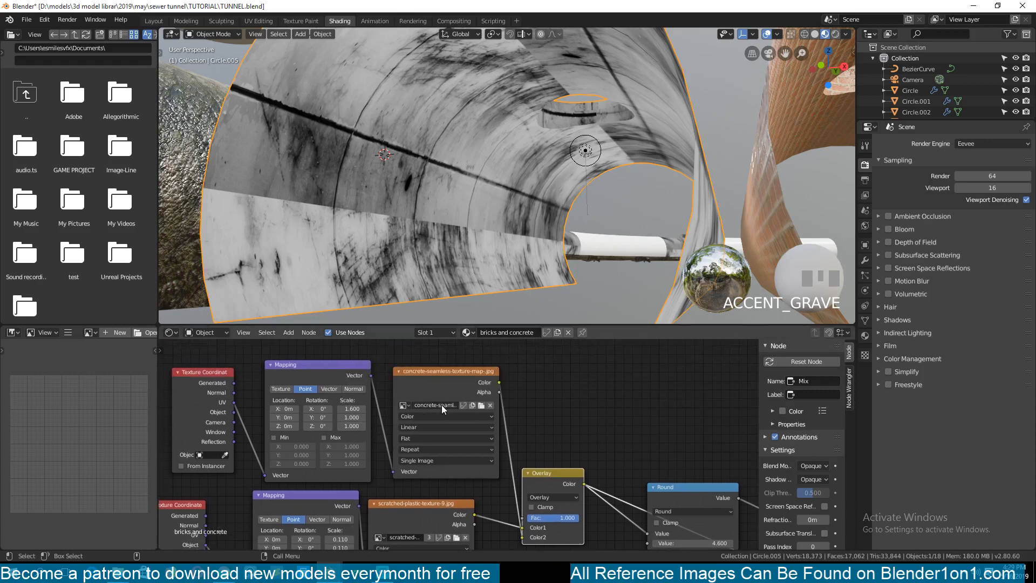
- Replace the concrete seamless image with YosemiteStone-1.jpg from the TEXTURES folder
{"action": "left_click", "coordinate": [481, 405]}
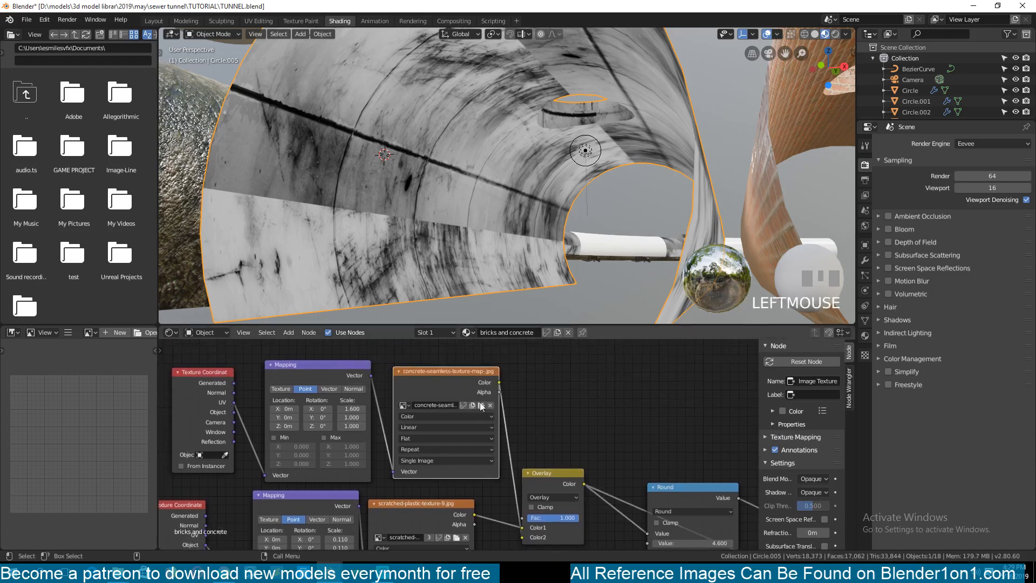
{"action": "mouse_move", "coordinate": [482, 407]}
{"action": "left_mouse_down"}
{"action": "mouse_move", "coordinate": [380, 261]}
{"action": "mouse_move", "coordinate": [413, 316]}
{"action": "mouse_move", "coordinate": [400, 267]}
{"action": "left_mouse_up"}
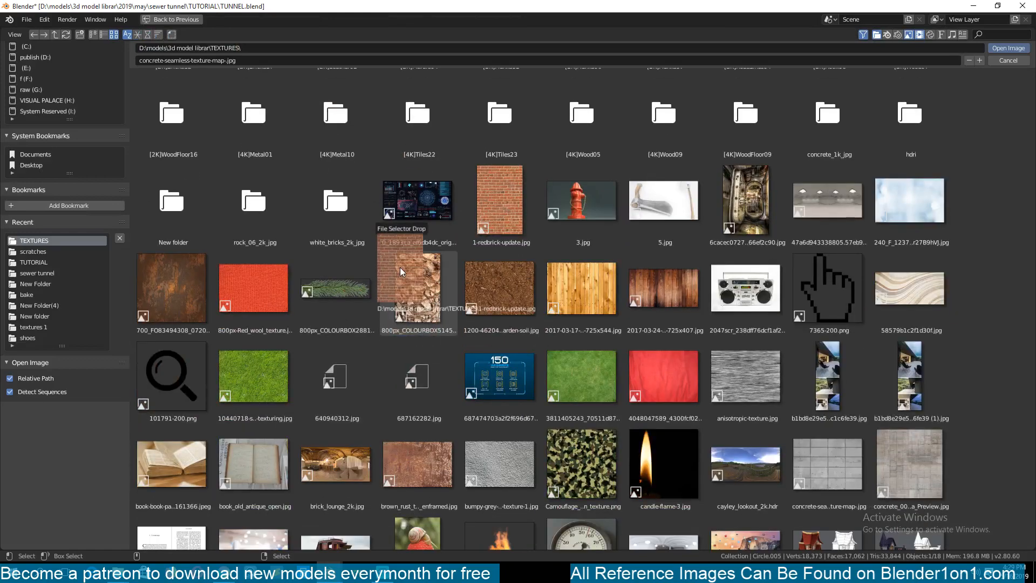
{"action": "key", "text": "Escape"}
{"action": "scroll", "coordinate": [911, 279], "scroll_direction": "down", "scroll_amount": 3}
{"action": "left_click_drag", "start_coordinate": [642, 318], "coordinate": [990, 272]}
{"action": "scroll", "coordinate": [994, 356], "scroll_direction": "down", "scroll_amount": 8}
{"action": "scroll", "coordinate": [992, 357], "scroll_direction": "down", "scroll_amount": 10}
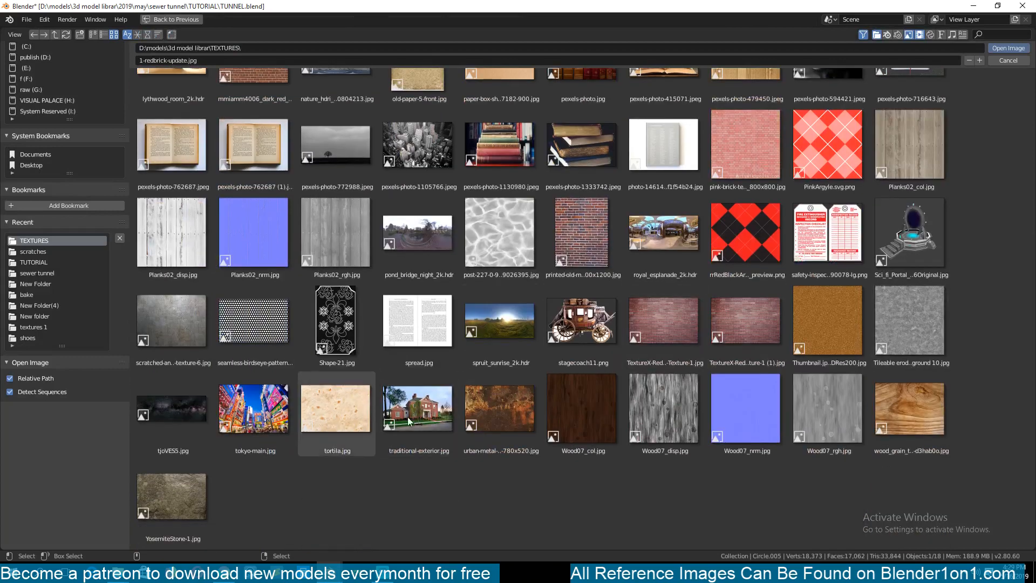
{"action": "scroll", "coordinate": [552, 396], "scroll_direction": "up", "scroll_amount": 1}
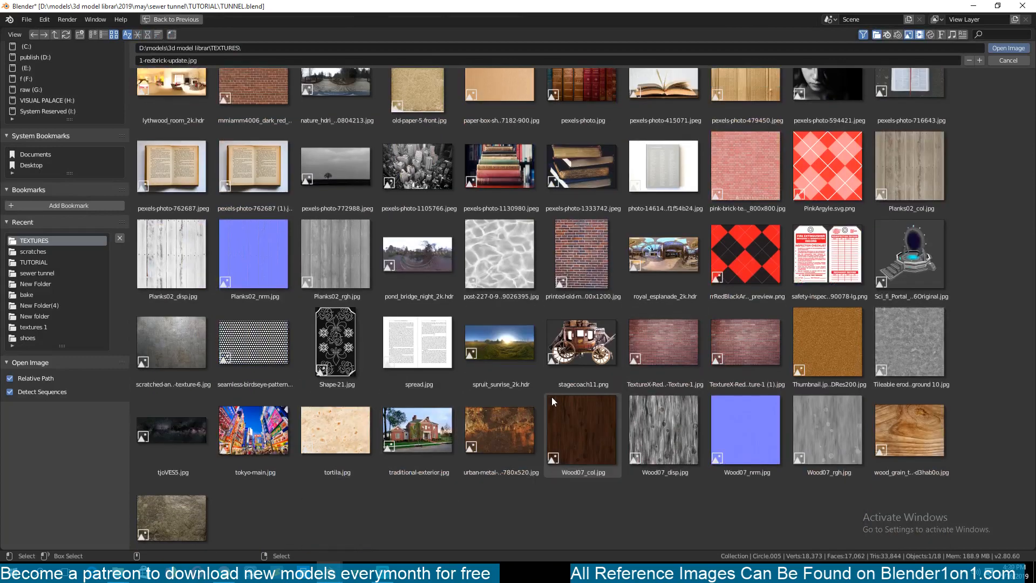
{"action": "left_click", "coordinate": [193, 515]}
{"action": "double_click", "coordinate": [193, 510]}
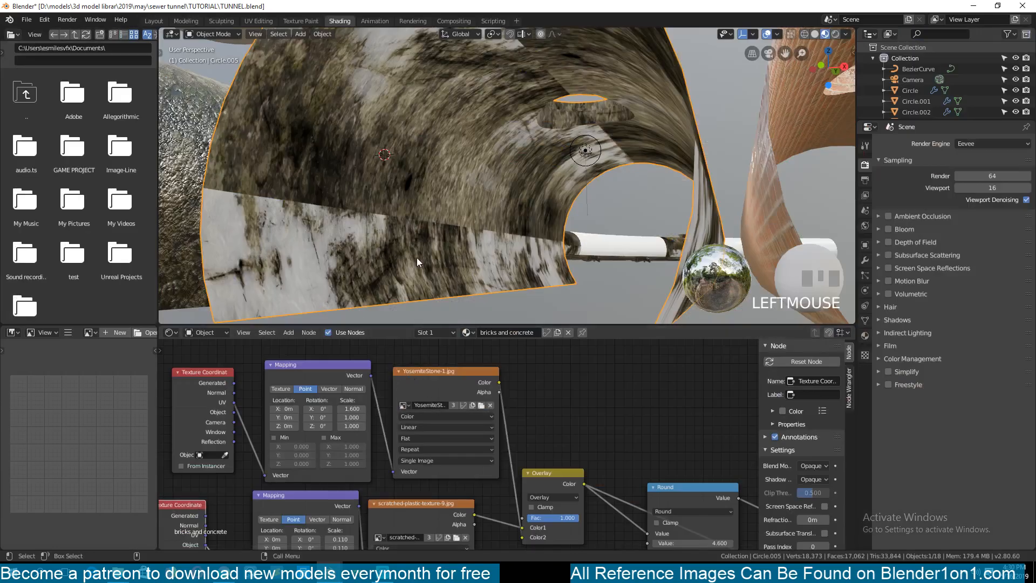
- Set the YosemiteStone image's Mapping scale to 1.800 in X and 1.100 in Y, and move its Texture Coordinate node away from it
{"action": "scroll", "coordinate": [417, 258], "scroll_direction": "down", "scroll_amount": 2}
{"action": "scroll", "coordinate": [417, 265], "scroll_direction": "up", "scroll_amount": 2}
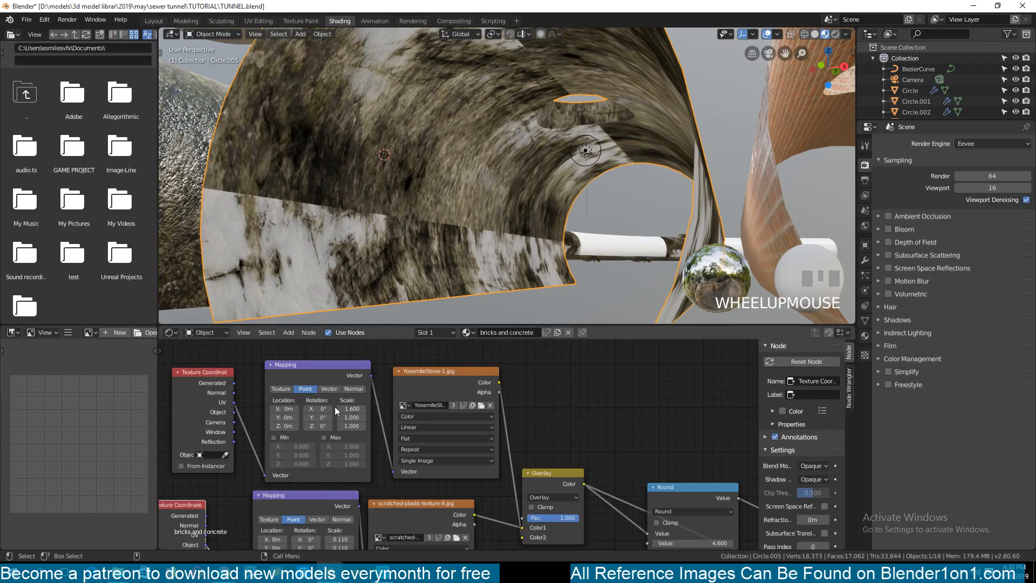
{"action": "left_click_drag", "start_coordinate": [351, 409], "coordinate": [355, 417]}
{"action": "left_click_drag", "start_coordinate": [222, 400], "coordinate": [209, 402]}
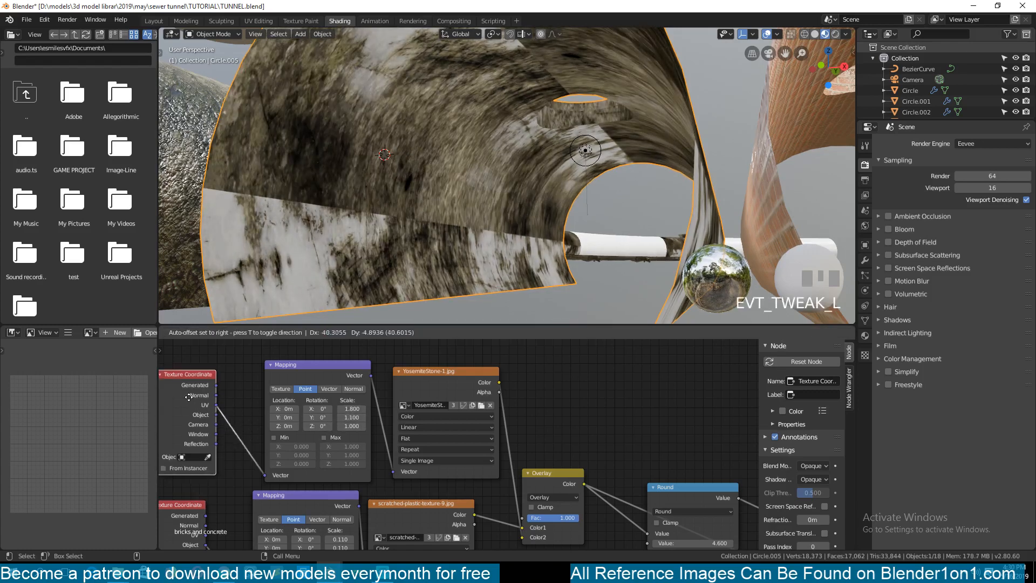
- Change the Overlay node's blend type to Multiply and preview the Round node's output on the tunnel
{"action": "left_click", "coordinate": [562, 497]}
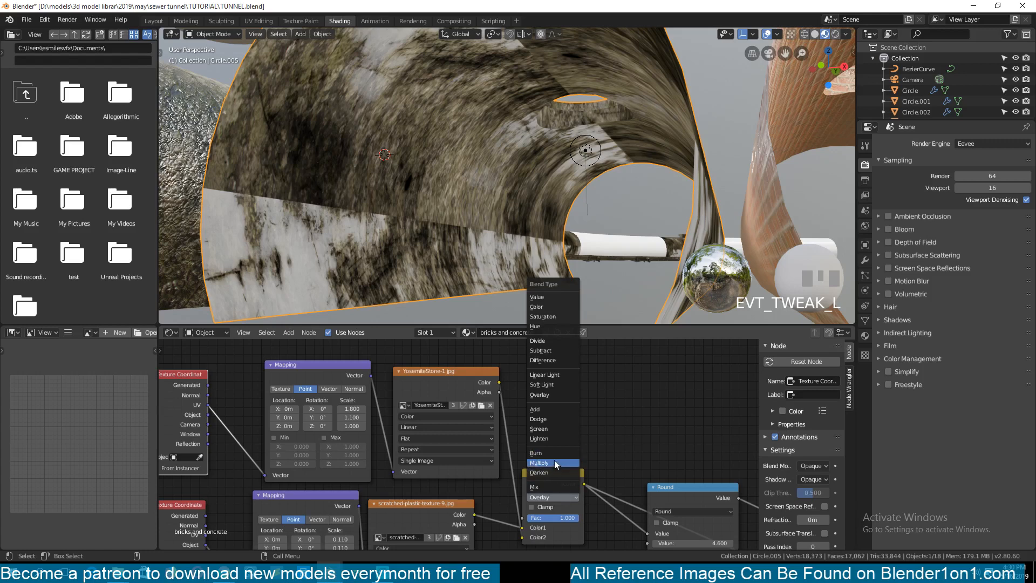
{"action": "left_click", "coordinate": [555, 462]}
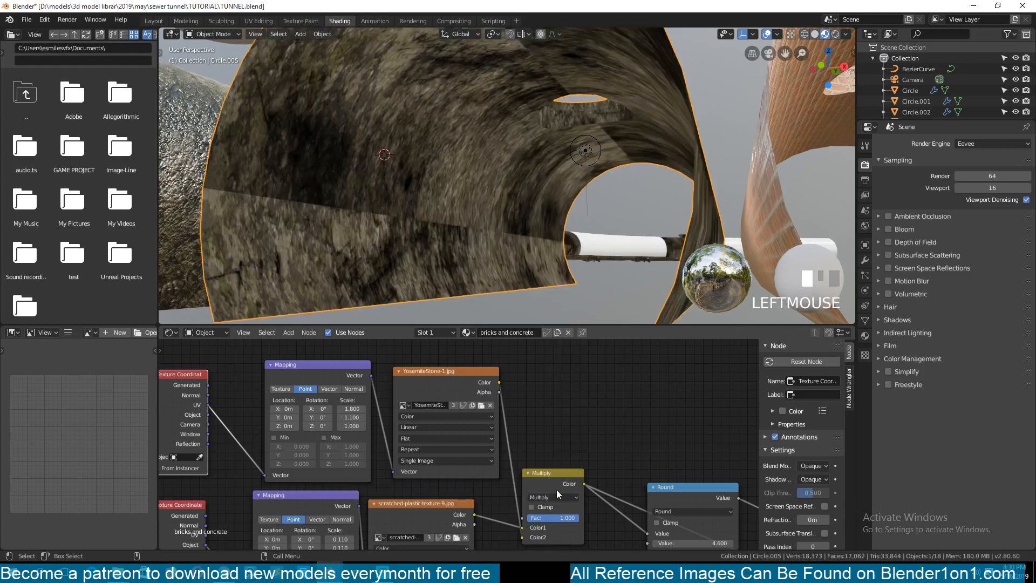
{"action": "left_click", "coordinate": [697, 491], "text": "ctrl+shift"}
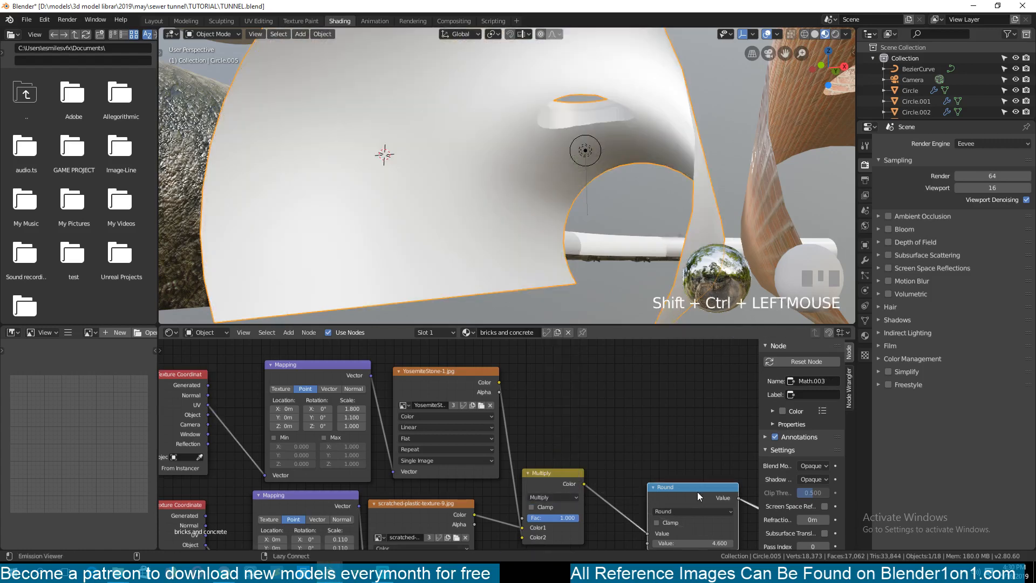
- Set the Round node's value to 4.100 and the Multiply node's factor to 0.117
{"action": "middle_click_drag", "start_coordinate": [637, 434], "coordinate": [566, 364]}
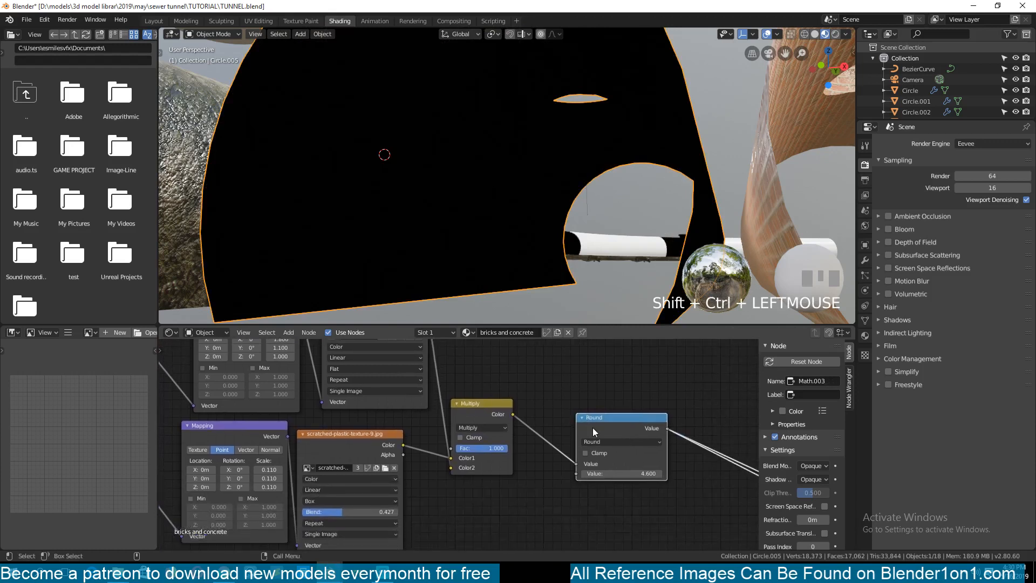
{"action": "mouse_move", "coordinate": [637, 473]}
{"action": "left_mouse_down"}
{"action": "mouse_move", "coordinate": [615, 473]}
{"action": "mouse_move", "coordinate": [651, 473]}
{"action": "left_mouse_up"}
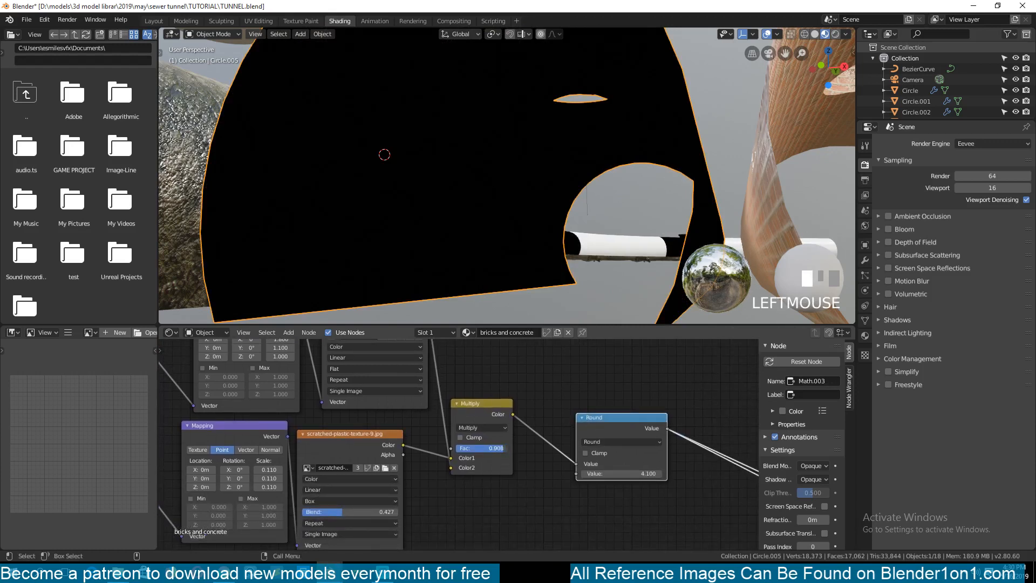
{"action": "left_click_drag", "start_coordinate": [488, 448], "coordinate": [471, 448]}
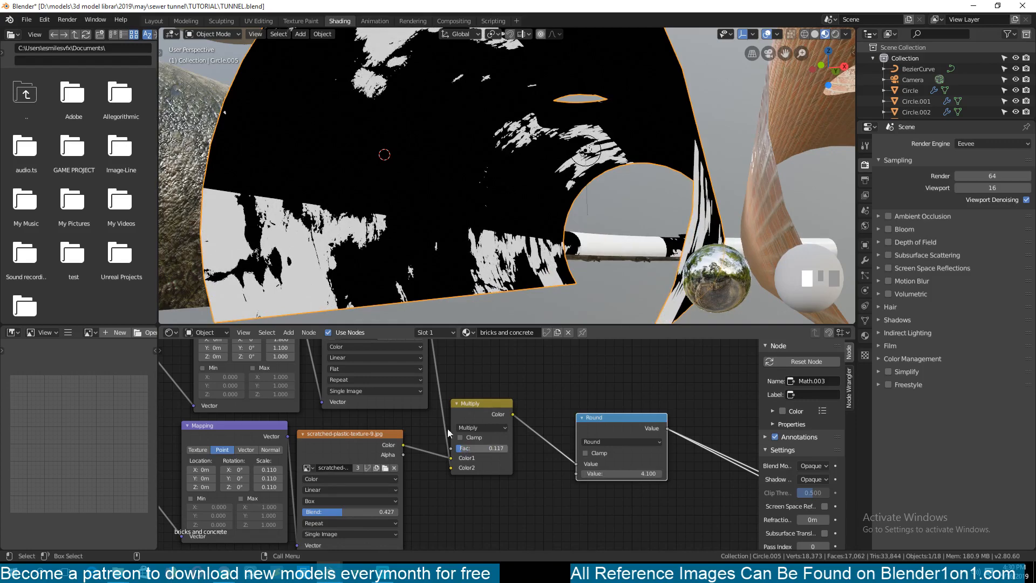
- Set the scratched plastic image's Mapping scale to 0.050 in Y and Z, and feed that Mapping with UV coordinates
{"action": "middle_click_drag", "start_coordinate": [435, 390], "coordinate": [554, 396]}
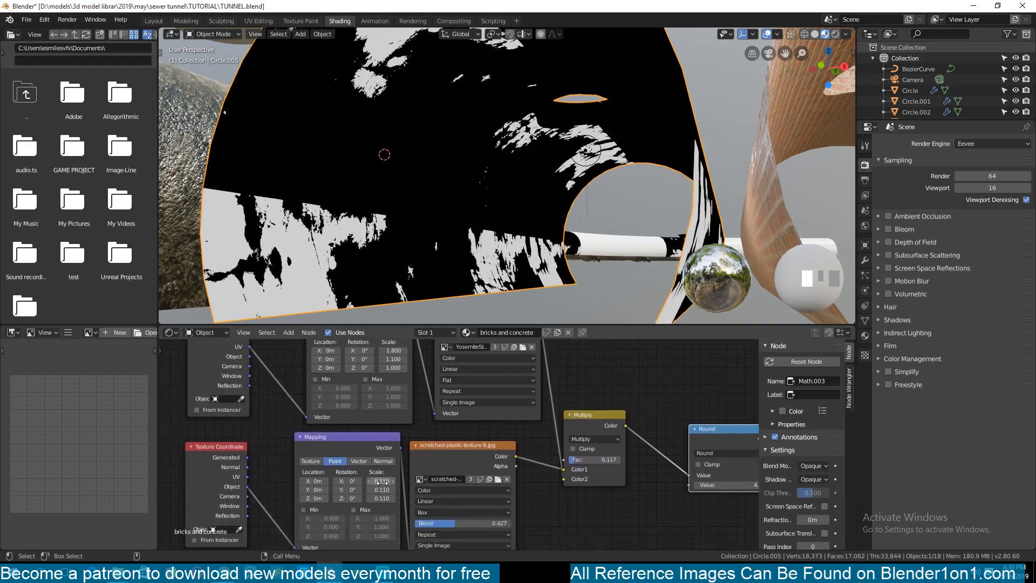
{"action": "left_click_drag", "start_coordinate": [382, 481], "coordinate": [417, 481]}
{"action": "left_click_drag", "start_coordinate": [247, 477], "coordinate": [297, 546]}
{"action": "key", "text": "grave"}
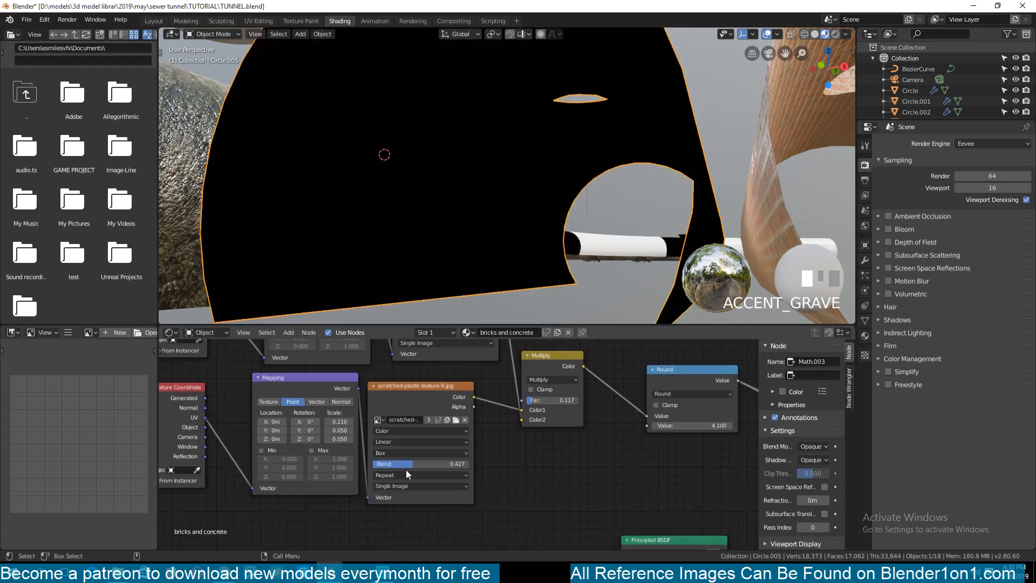
- Set the scratched plastic image's projection to Flat and its Mapping scale to 1.000 on all axes
{"action": "left_click", "coordinate": [419, 453]}
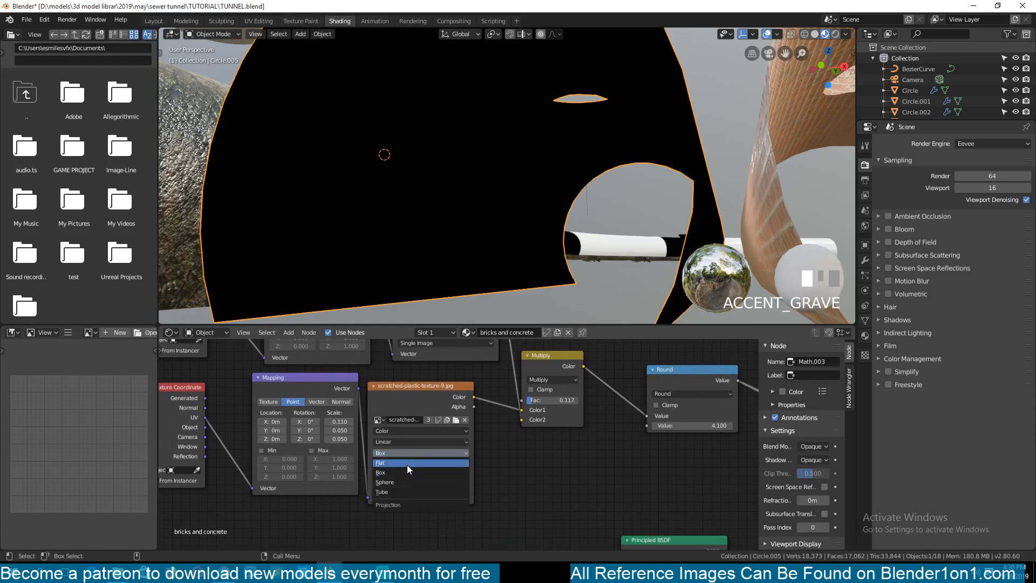
{"action": "left_click", "coordinate": [407, 464]}
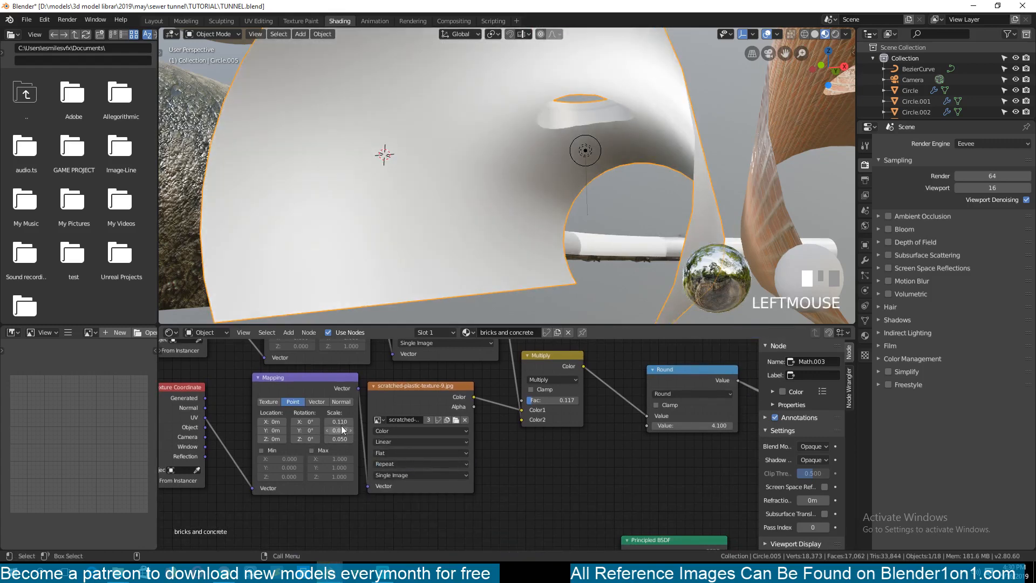
{"action": "left_click", "coordinate": [340, 422]}
{"action": "type", "text": "1"}
{"action": "key", "text": "Tab"}
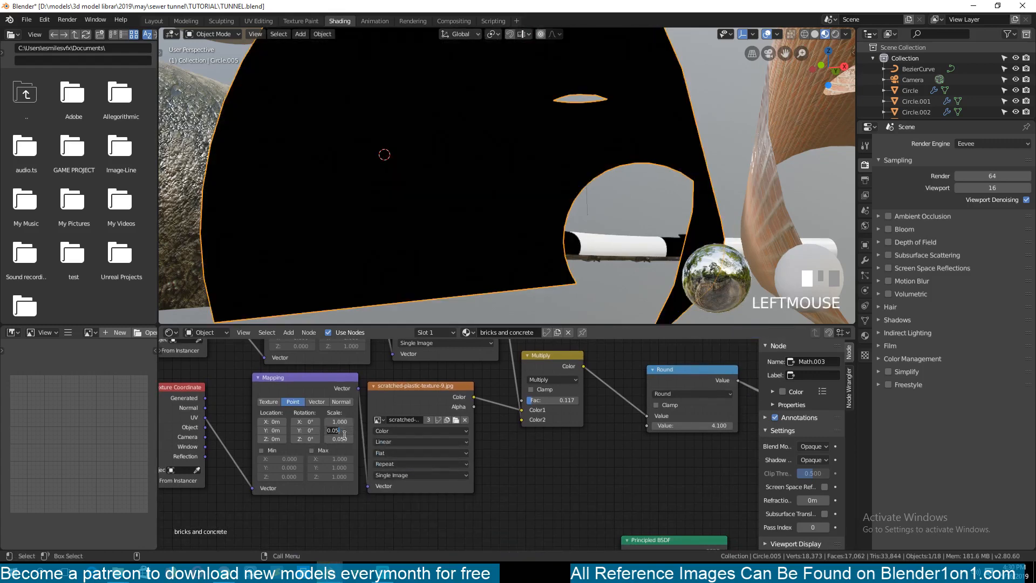
{"action": "type", "text": "1"}
{"action": "key", "text": "Tab"}
{"action": "key", "text": "shift+grave"}
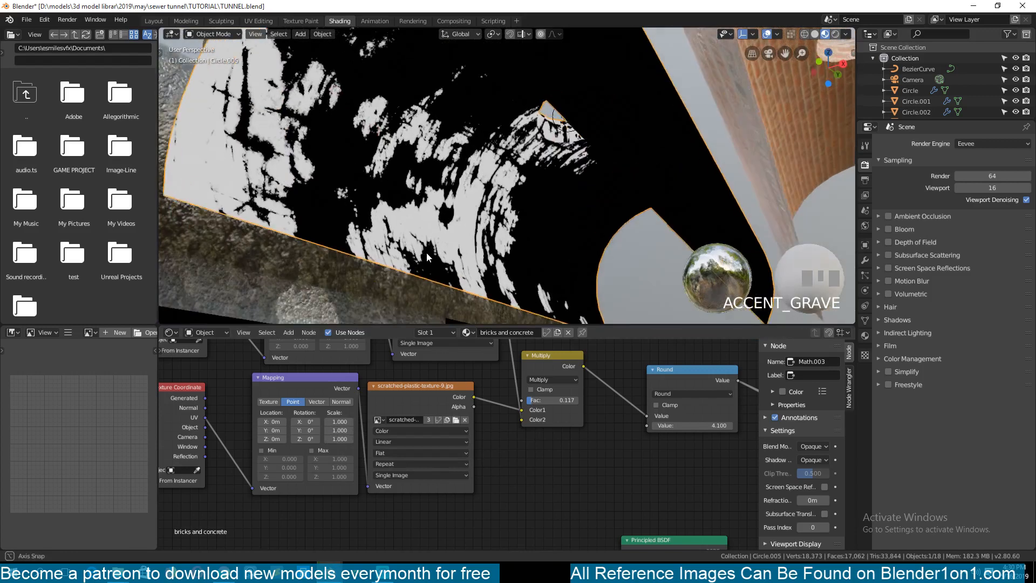
- Set the YosemiteStone image's Mapping X scale to -2.100 and the Multiply node's factor to 0.583
{"action": "middle_click_drag", "start_coordinate": [415, 431], "coordinate": [419, 554]}
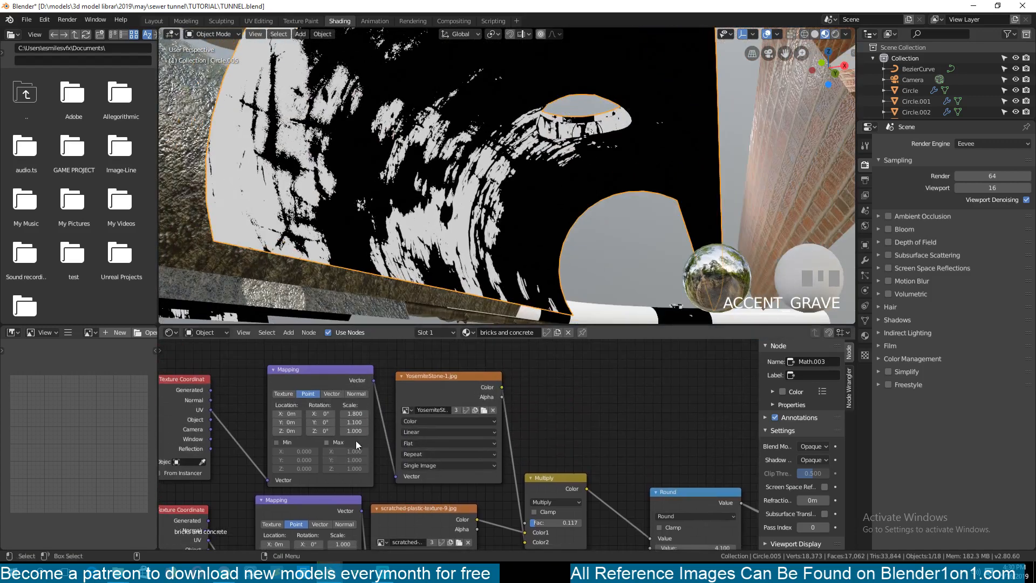
{"action": "left_click_drag", "start_coordinate": [353, 414], "coordinate": [388, 439]}
{"action": "left_click_drag", "start_coordinate": [556, 522], "coordinate": [590, 523]}
- Swap the Multiply node's inputs so YosemiteStone feeds Color1 and the scratched plastic feeds Color2, and set the factor to 0.000
{"action": "left_click", "coordinate": [528, 544]}
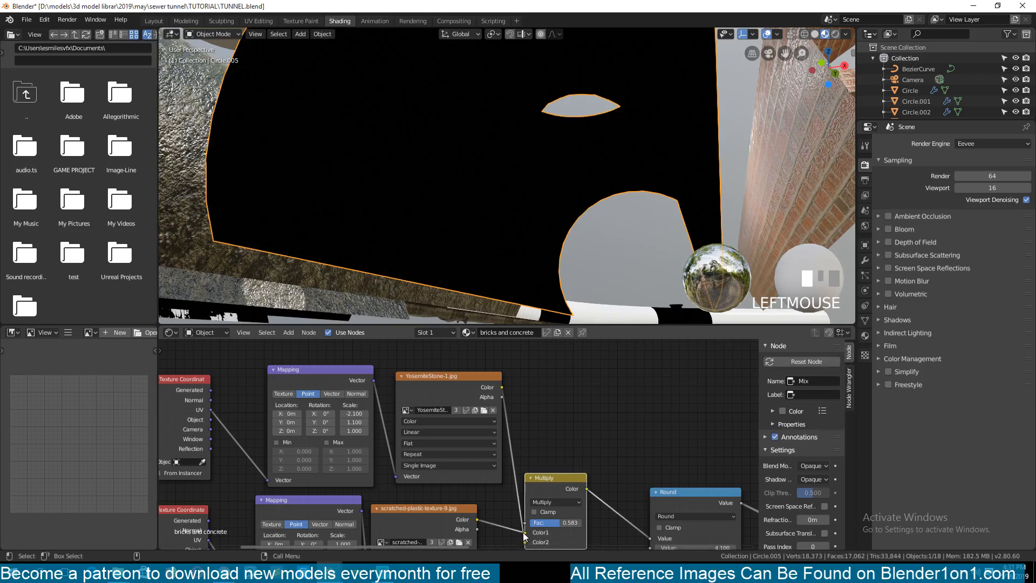
{"action": "left_click", "coordinate": [525, 545]}
{"action": "middle_click_drag", "start_coordinate": [507, 487], "coordinate": [528, 354]}
{"action": "scroll", "coordinate": [527, 361], "scroll_direction": "down", "scroll_amount": 4}
{"action": "scroll", "coordinate": [472, 461], "scroll_direction": "down", "scroll_amount": 5}
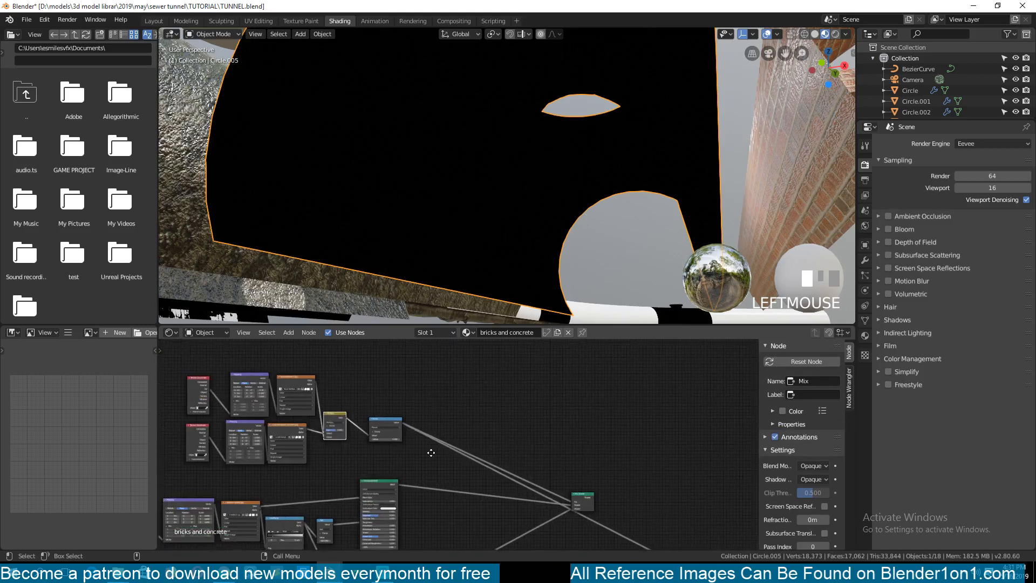
{"action": "middle_click_drag", "start_coordinate": [433, 451], "coordinate": [561, 513]}
{"action": "scroll", "coordinate": [532, 485], "scroll_direction": "up", "scroll_amount": 4}
{"action": "scroll", "coordinate": [456, 459], "scroll_direction": "up", "scroll_amount": 6}
{"action": "middle_click_drag", "start_coordinate": [442, 481], "coordinate": [472, 390]}
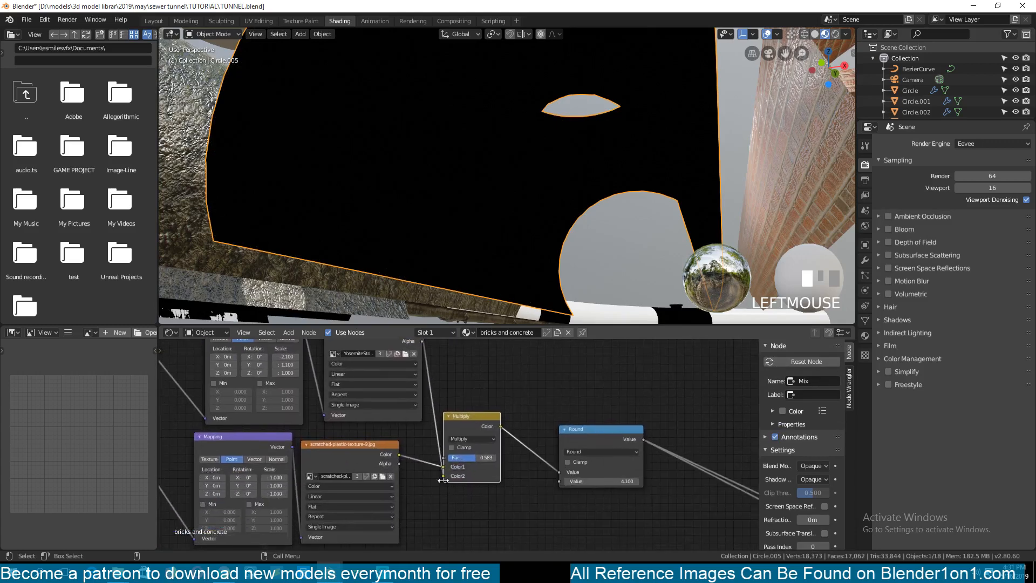
{"action": "left_click_drag", "start_coordinate": [442, 477], "coordinate": [447, 469]}
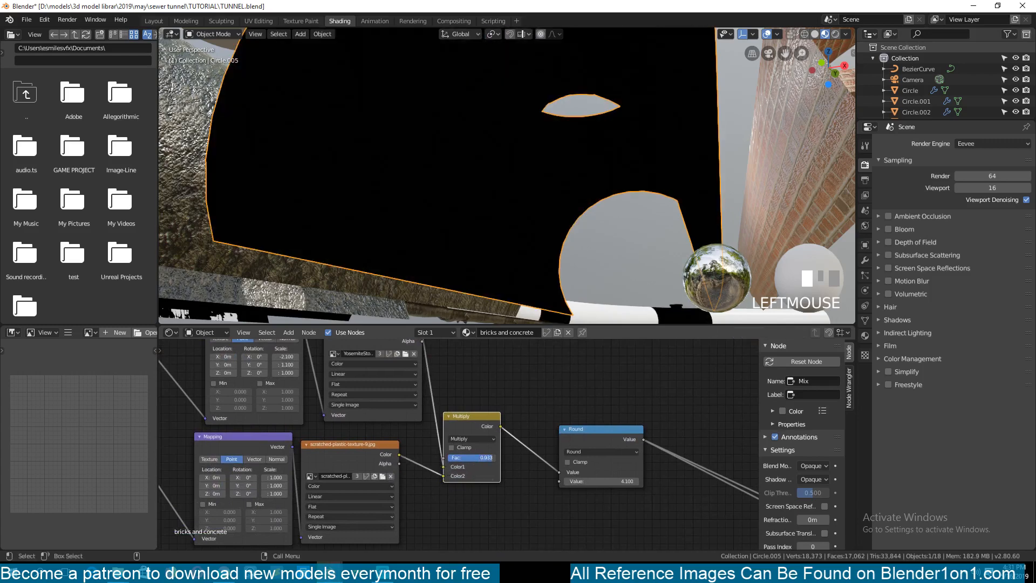
- Move the YosemiteStone Mapping and image nodes away from the Multiply node, and browse the TEXTURES folder for a replacement image
{"action": "middle_click_drag", "start_coordinate": [403, 432], "coordinate": [477, 484]}
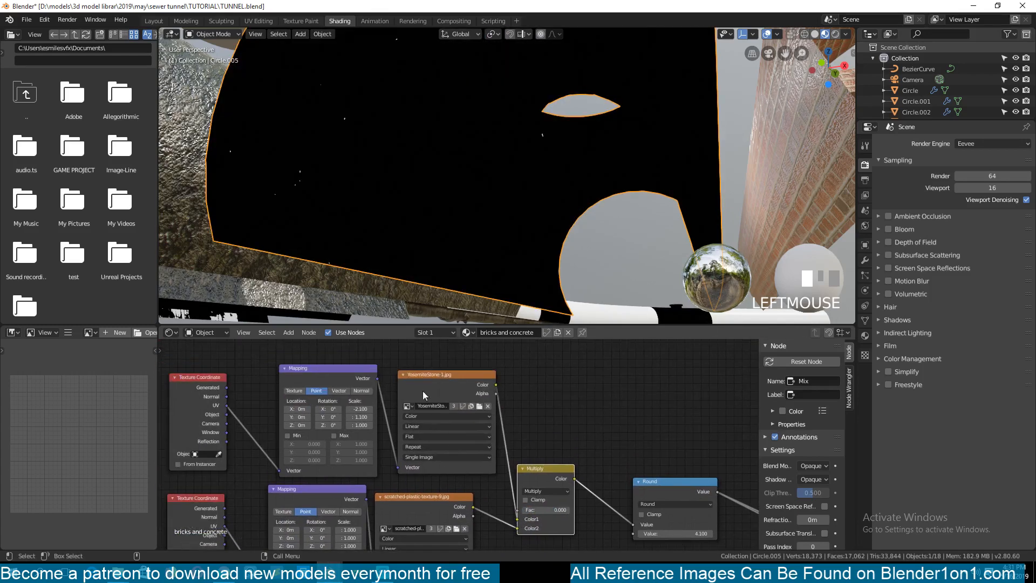
{"action": "left_click_drag", "start_coordinate": [318, 378], "coordinate": [248, 357]}
{"action": "left_click_drag", "start_coordinate": [445, 387], "coordinate": [376, 379]}
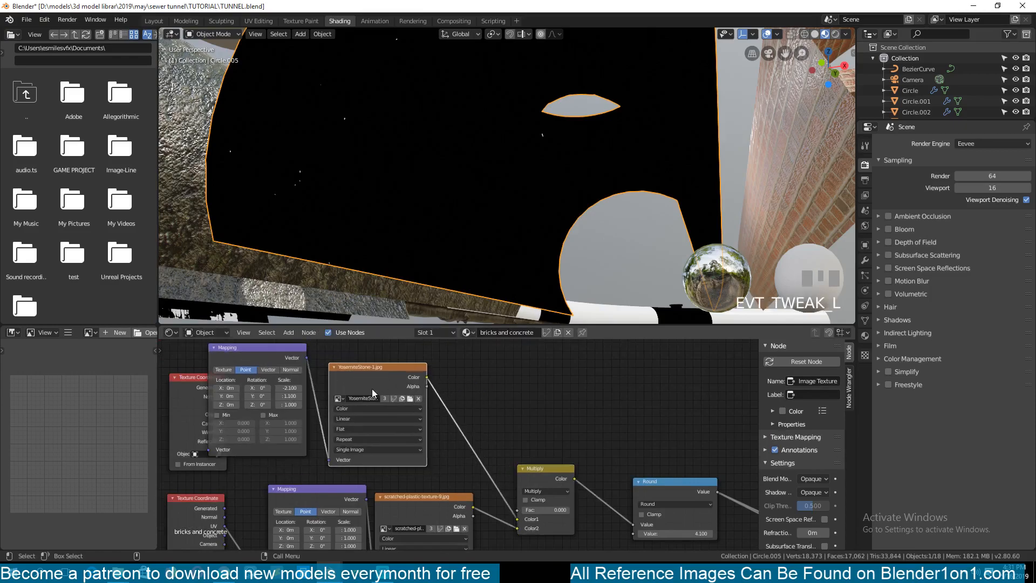
{"action": "left_click", "coordinate": [409, 399]}
{"action": "scroll", "coordinate": [521, 466], "scroll_direction": "down", "scroll_amount": 8}
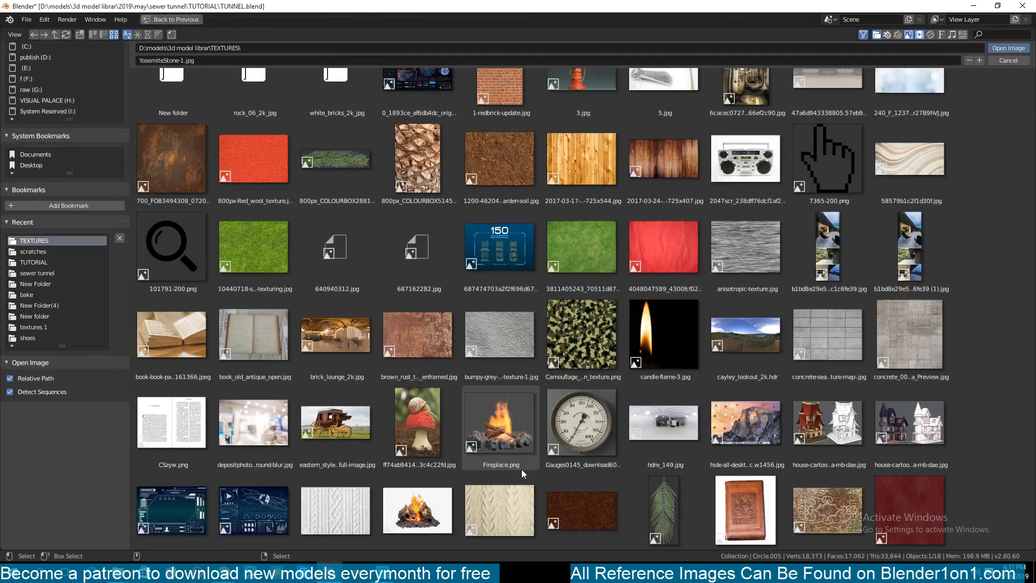
- Load the urban-metal-rust-texture image from the TEXTURES folder into the image texture node
{"action": "scroll", "coordinate": [522, 472], "scroll_direction": "down", "scroll_amount": 15}
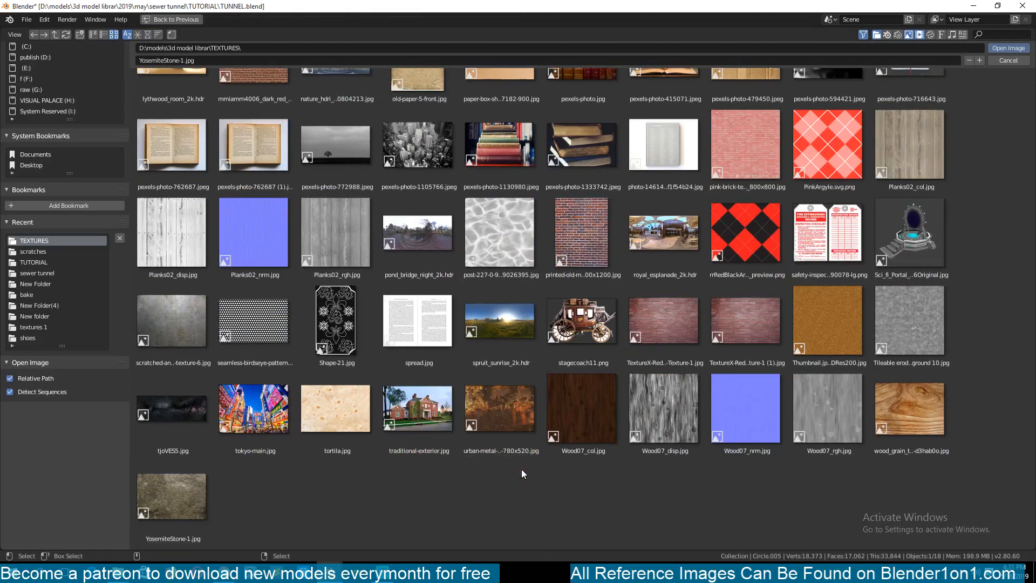
{"action": "scroll", "coordinate": [532, 469], "scroll_direction": "up", "scroll_amount": 1}
{"action": "double_click", "coordinate": [494, 439]}
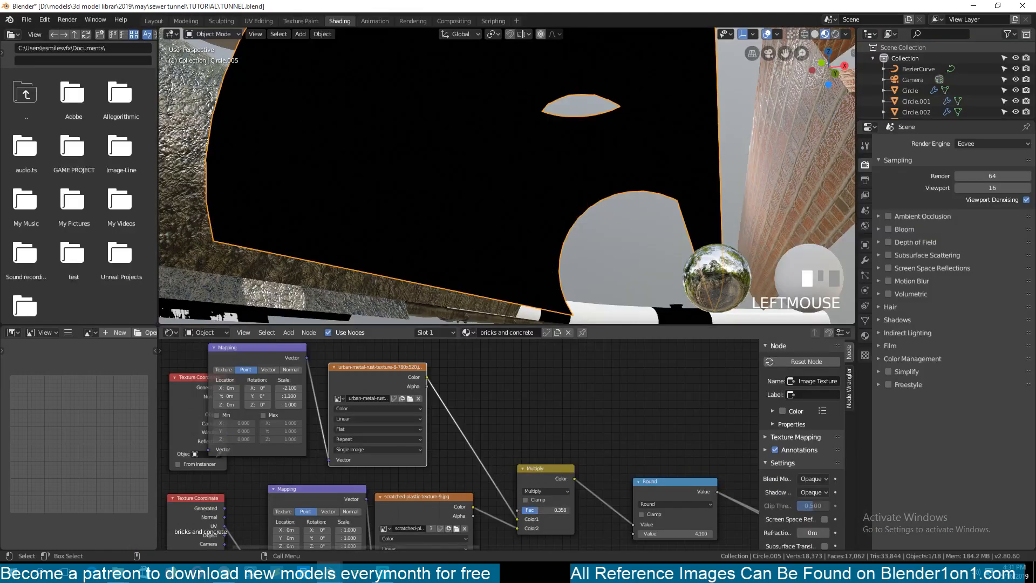
- Try the Darken blend mode with a factor of 1.000 on the Multiply mix node
{"action": "left_click", "coordinate": [561, 492]}
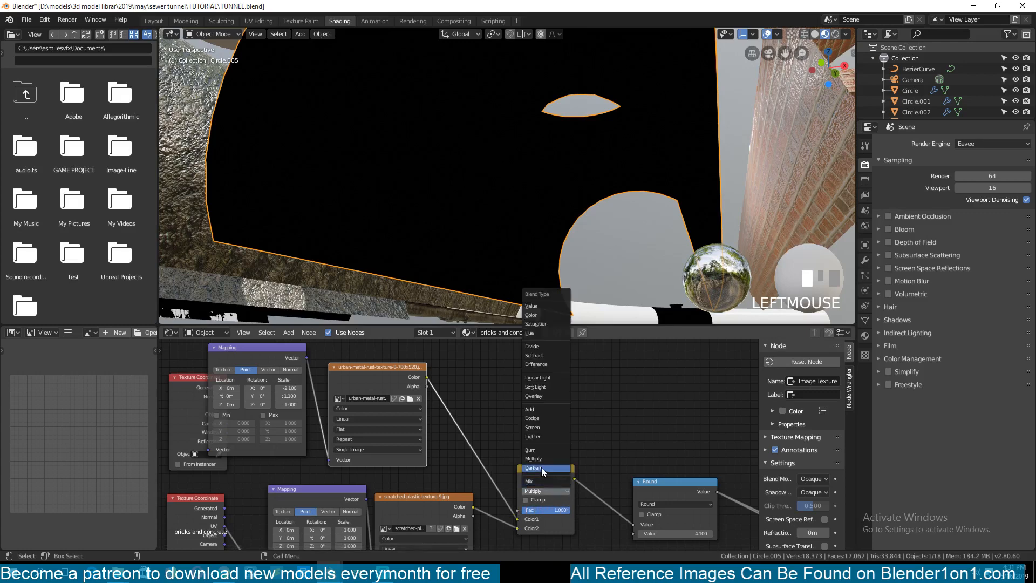
{"action": "left_click", "coordinate": [542, 466]}
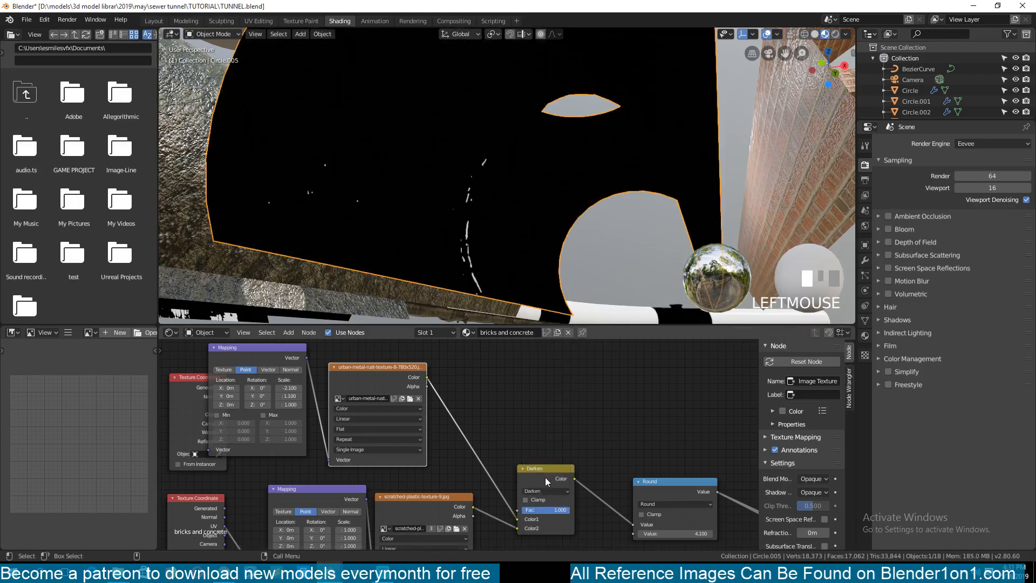
{"action": "left_click_drag", "start_coordinate": [556, 510], "coordinate": [572, 510]}
- Set the mix node's blend mode to Add and lower its factor to about 0.8
{"action": "left_click", "coordinate": [553, 491]}
{"action": "left_click", "coordinate": [541, 410]}
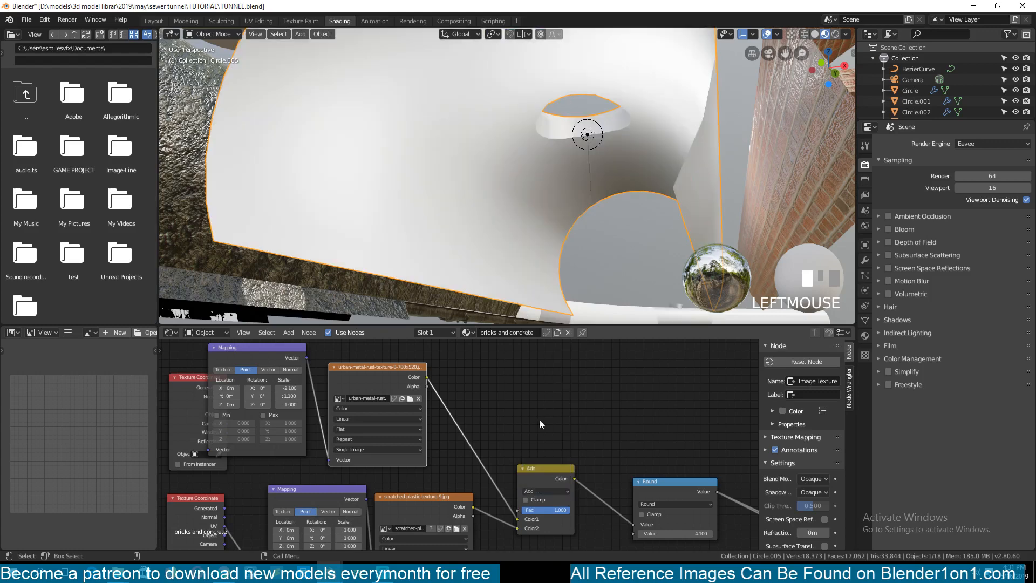
{"action": "left_click_drag", "start_coordinate": [563, 511], "coordinate": [555, 511]}
- Connect the final Mix Shader node directly to the Material Output to replace the mask preview on the surface
{"action": "scroll", "coordinate": [419, 260], "scroll_direction": "down", "scroll_amount": 2}
{"action": "key", "text": "grave"}
{"action": "left_click", "coordinate": [435, 271]}
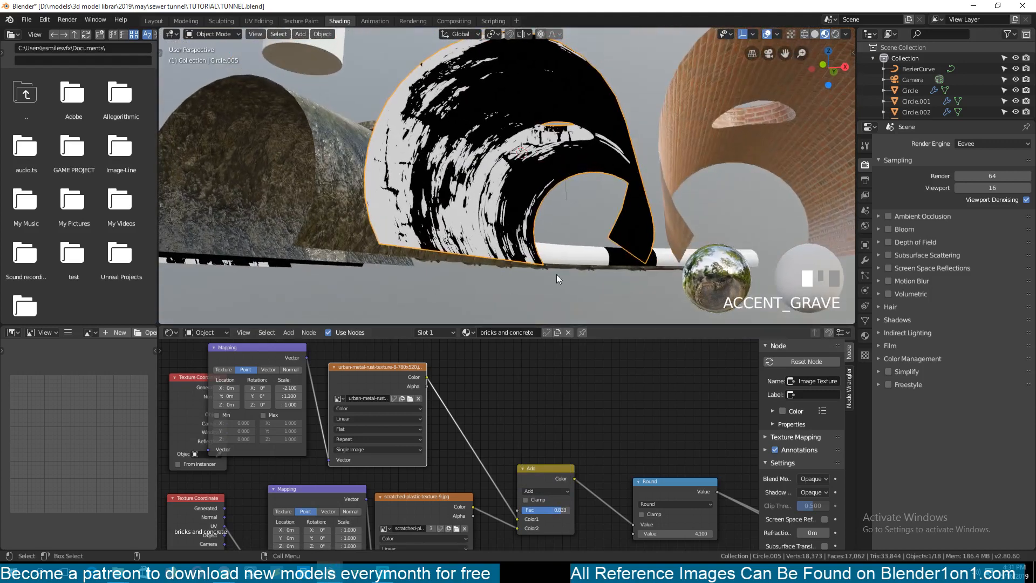
{"action": "scroll", "coordinate": [483, 432], "scroll_direction": "down", "scroll_amount": 8}
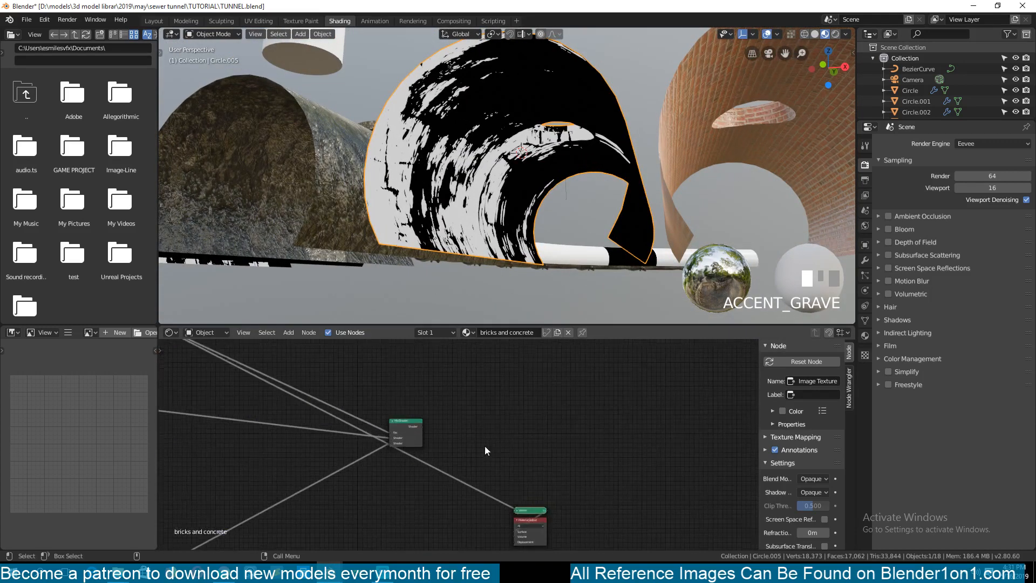
{"action": "left_click", "coordinate": [406, 432], "text": "ctrl+shift"}
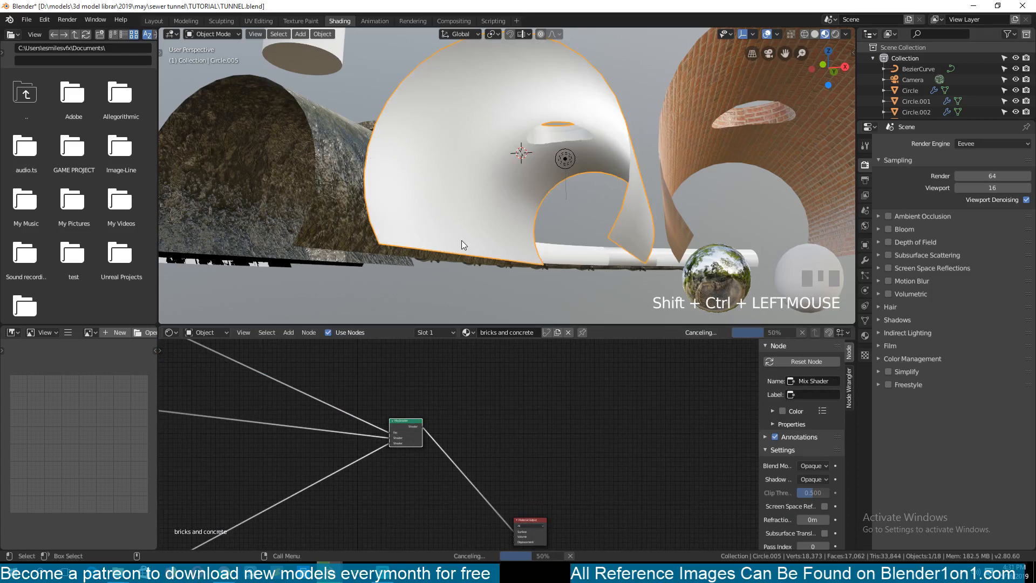
- Link the brick tunnel section's bricks and concrete material to the plain white tunnel sections
{"action": "key", "text": "grave"}
{"action": "middle_click_drag", "start_coordinate": [440, 258], "coordinate": [720, 256], "text": "shift"}
{"action": "scroll", "coordinate": [338, 219], "scroll_direction": "down", "scroll_amount": 4}
{"action": "middle_click_drag", "start_coordinate": [288, 195], "coordinate": [507, 247], "text": "shift"}
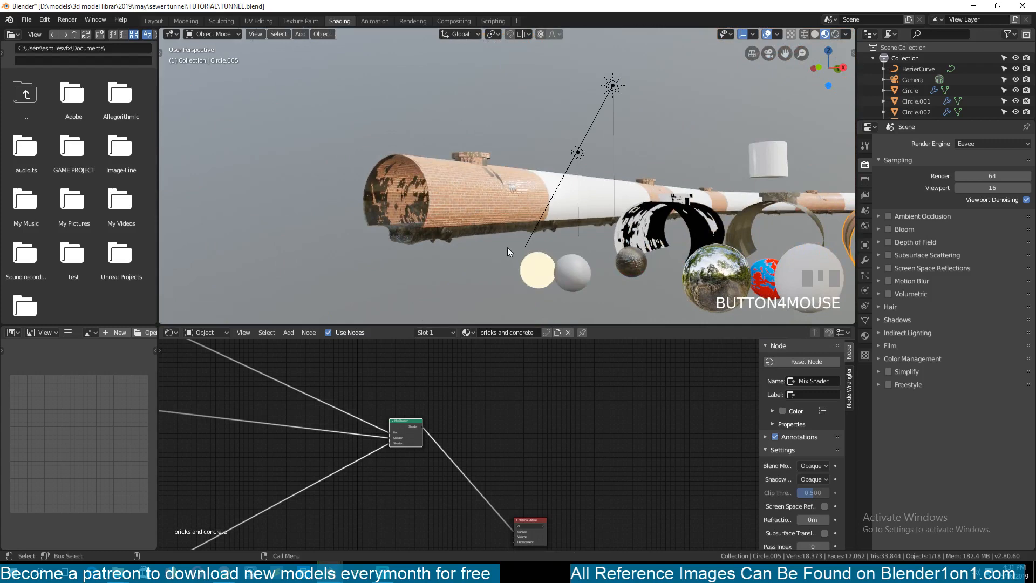
{"action": "left_click", "coordinate": [593, 201]}
{"action": "key", "text": "grave"}
{"action": "left_click", "coordinate": [526, 194], "text": "shift"}
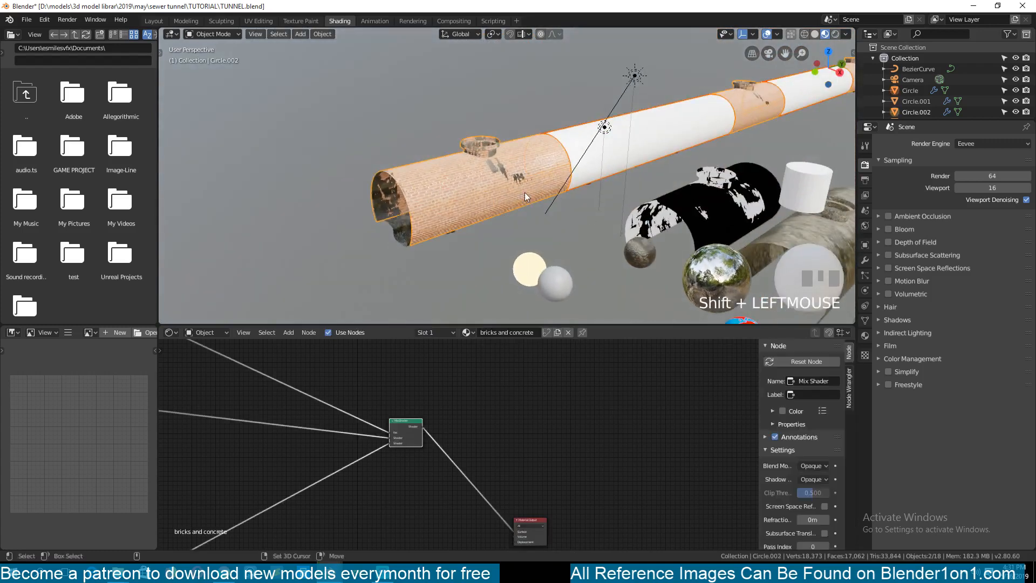
{"action": "key", "text": "ctrl+l"}
{"action": "left_click", "coordinate": [525, 192]}
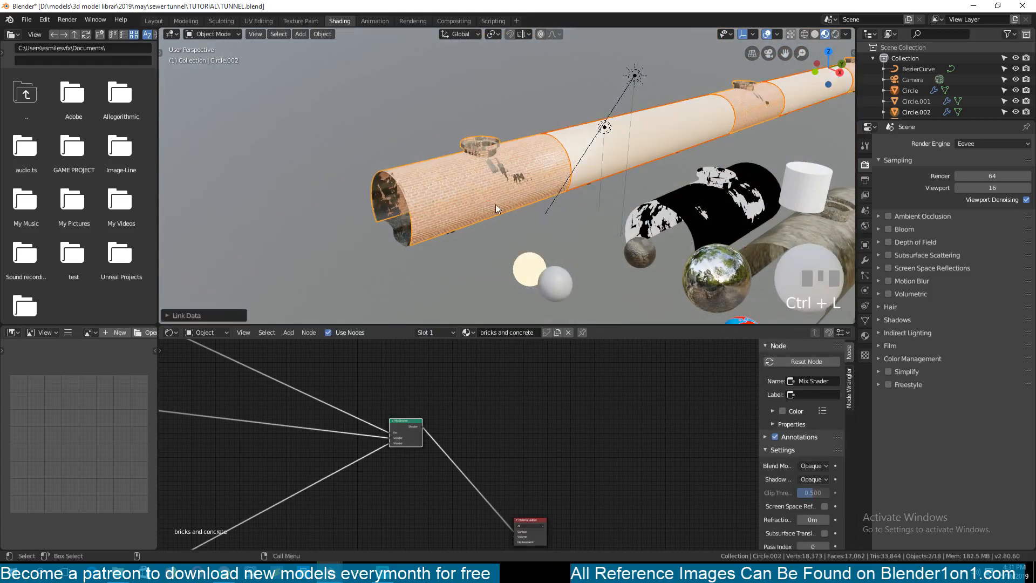
- UV-unwrap the entire mesh of the plain tunnel sections so the brick texture maps onto them
{"action": "left_click", "coordinate": [643, 157]}
{"action": "key", "text": "Tab"}
{"action": "key", "text": "a"}
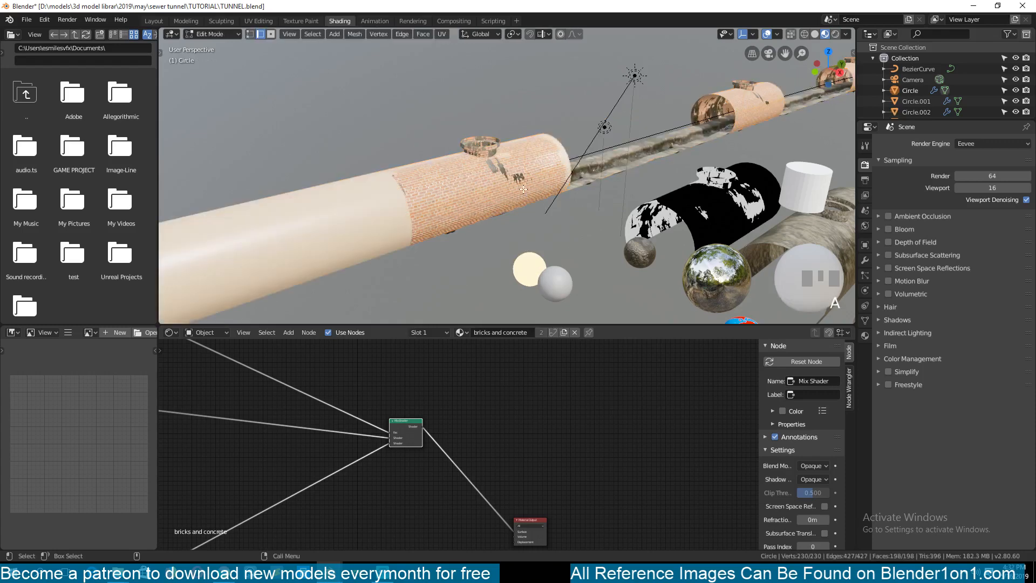
{"action": "key", "text": "u"}
{"action": "left_click", "coordinate": [475, 202]}
{"action": "key", "text": "Tab"}
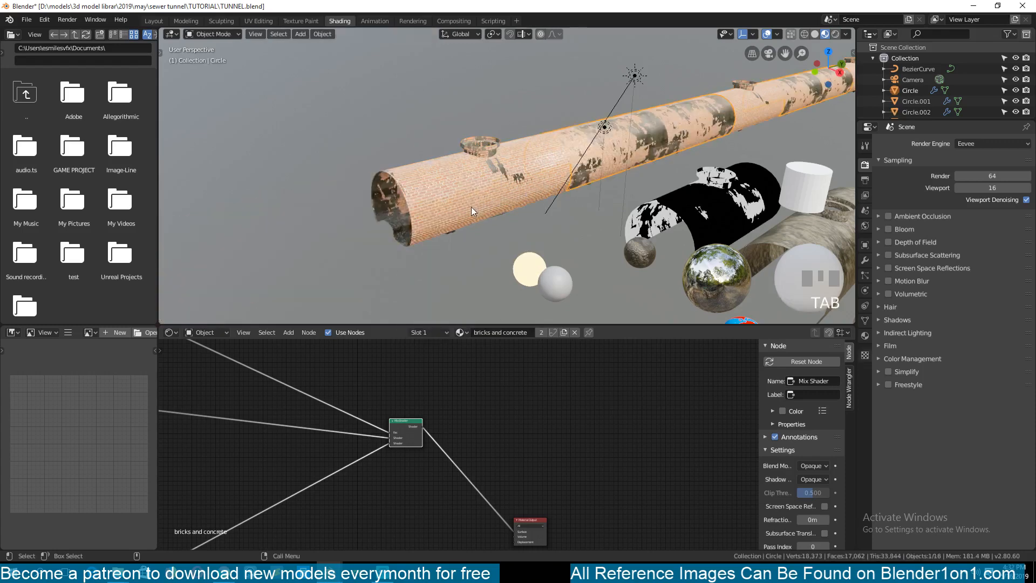
- Inspect the tunnel interior through the camera, switching the viewport to rendered shading
{"action": "key", "text": "KP_0"}
{"action": "scroll", "coordinate": [529, 228], "scroll_direction": "up", "scroll_amount": 2}
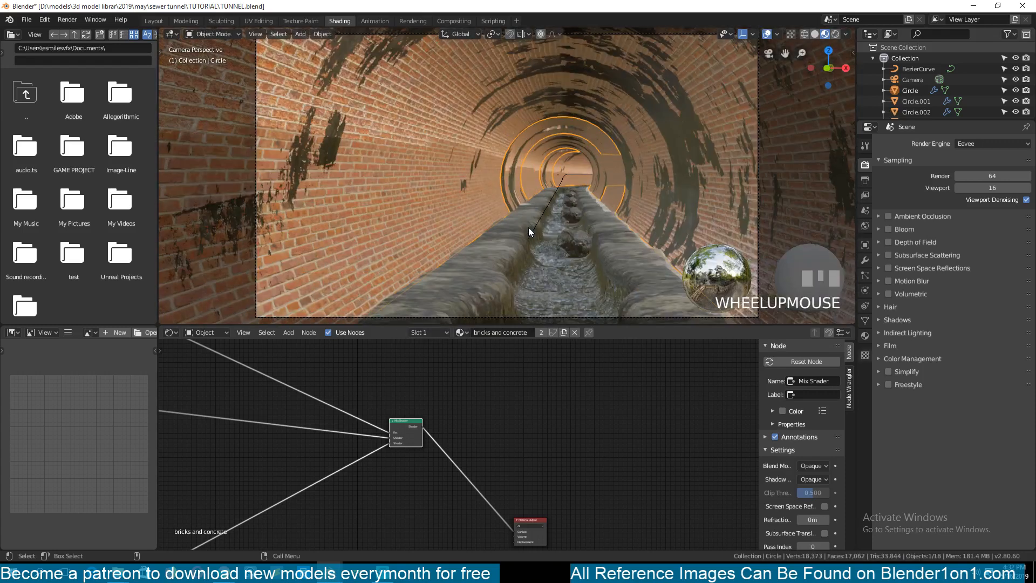
{"action": "key", "text": "a"}
{"action": "scroll", "coordinate": [558, 264], "scroll_direction": "down", "scroll_amount": 1}
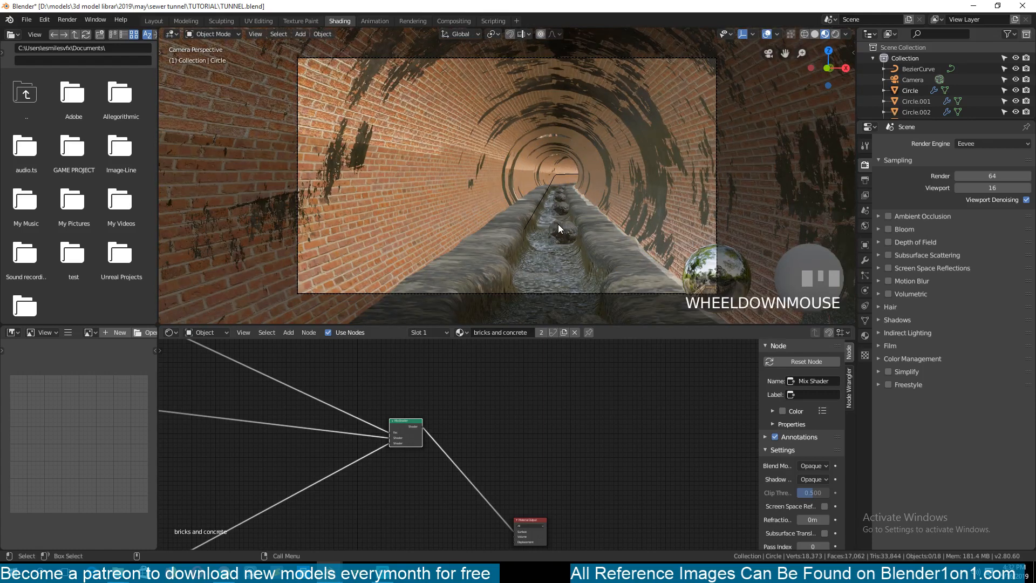
{"action": "scroll", "coordinate": [558, 224], "scroll_direction": "up", "scroll_amount": 1}
{"action": "scroll", "coordinate": [566, 267], "scroll_direction": "down", "scroll_amount": 2}
{"action": "left_click", "coordinate": [381, 154]}
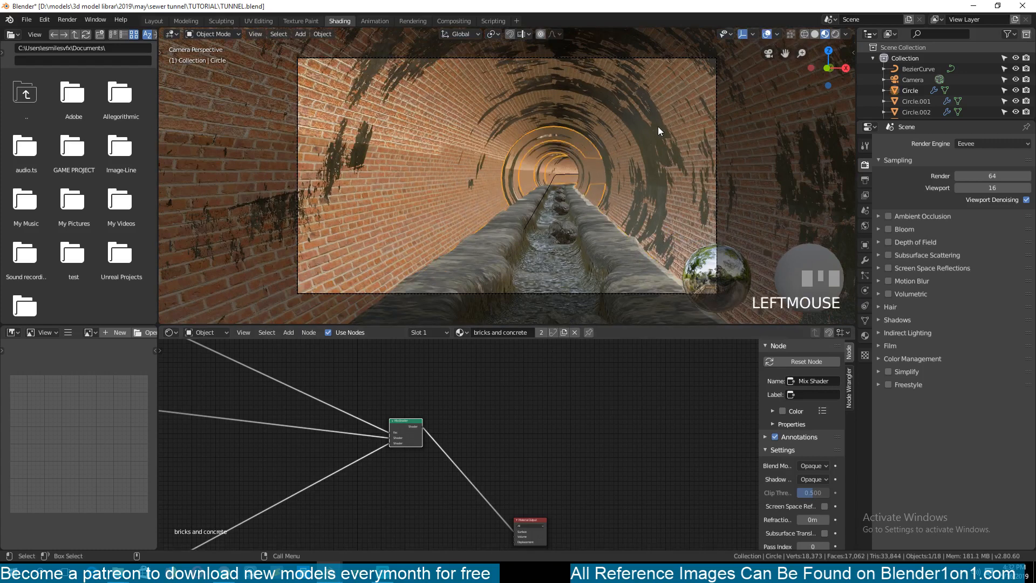
{"action": "left_click", "coordinate": [835, 34]}
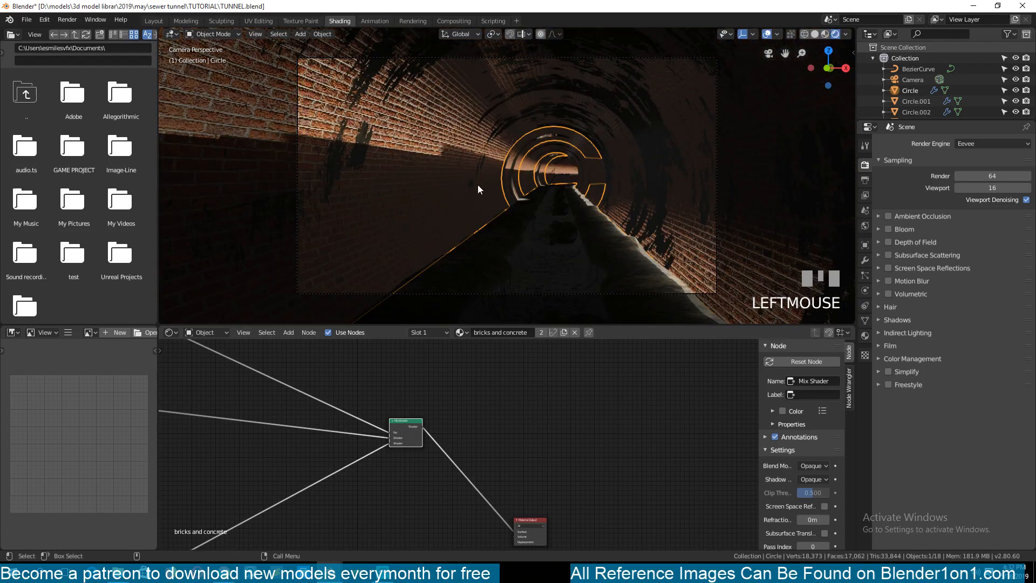
- Move the point light above the tunnel down to the tunnel's opening in front view
{"action": "scroll", "coordinate": [475, 186], "scroll_direction": "down", "scroll_amount": 1}
{"action": "key", "text": "grave"}
{"action": "scroll", "coordinate": [446, 205], "scroll_direction": "down", "scroll_amount": 2}
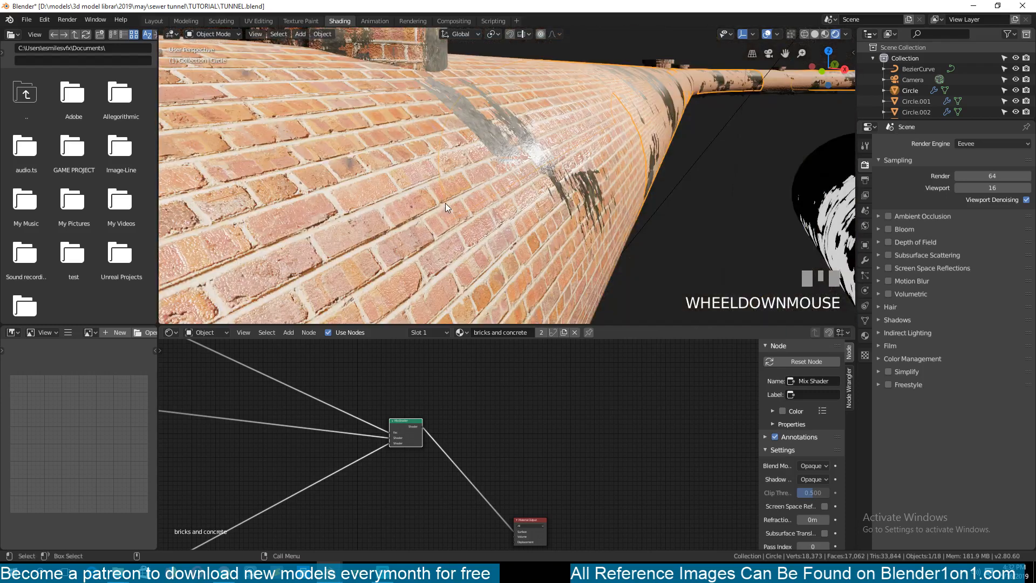
{"action": "scroll", "coordinate": [445, 203], "scroll_direction": "down", "scroll_amount": 1}
{"action": "key", "text": "grave"}
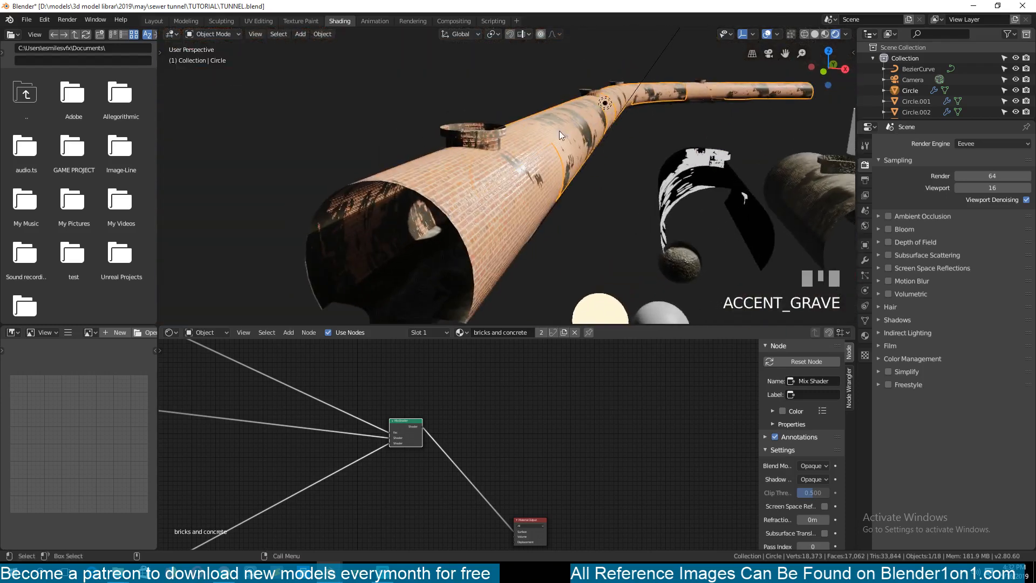
{"action": "left_click", "coordinate": [604, 103]}
{"action": "key", "text": "KP_1"}
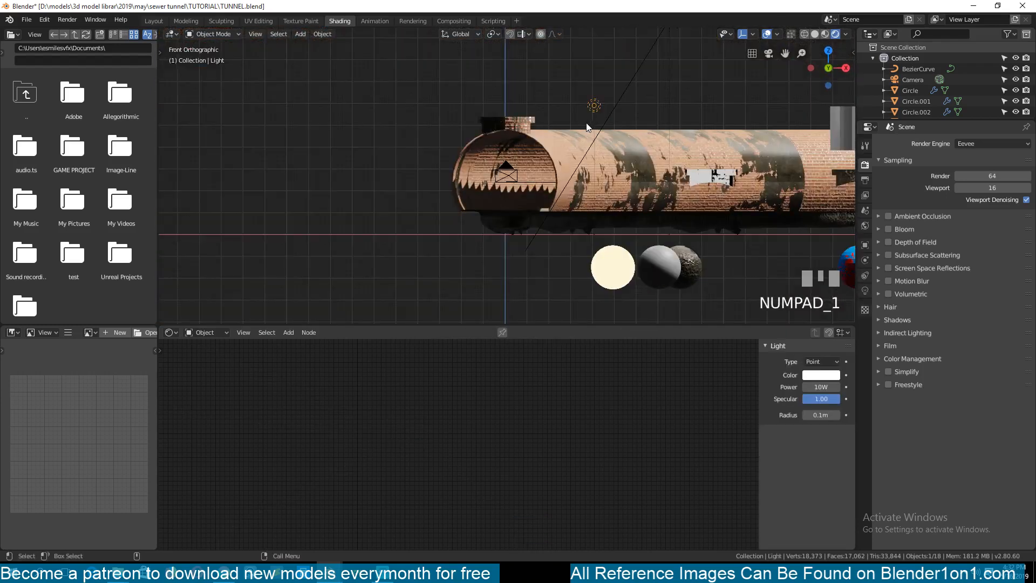
{"action": "key", "text": "g"}
{"action": "left_click", "coordinate": [552, 178]}
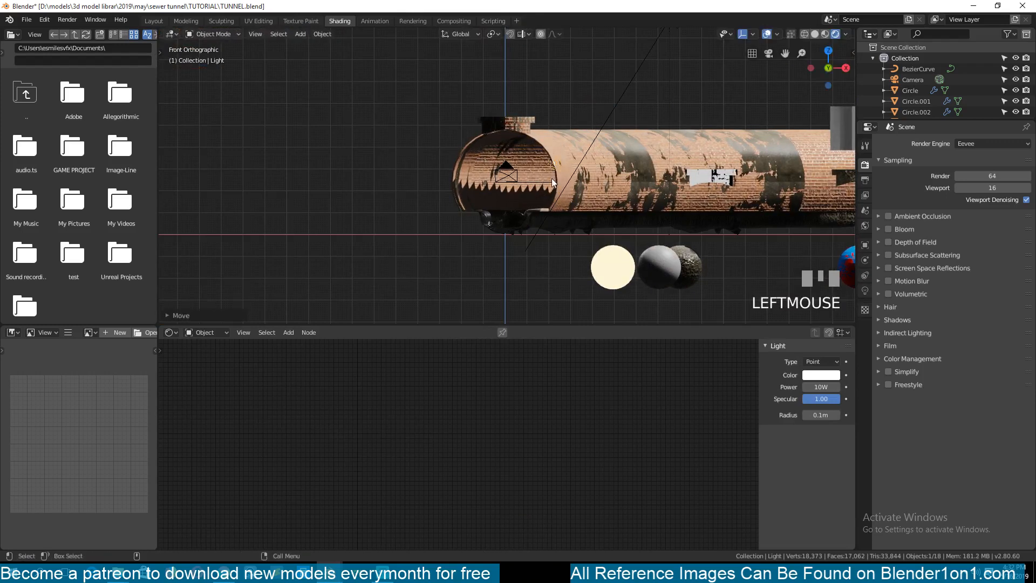
- Check the lighting through the camera and move the point light farther inside the tunnel cross-section
{"action": "key", "text": "KP_0"}
{"action": "scroll", "coordinate": [576, 170], "scroll_direction": "down", "scroll_amount": 1}
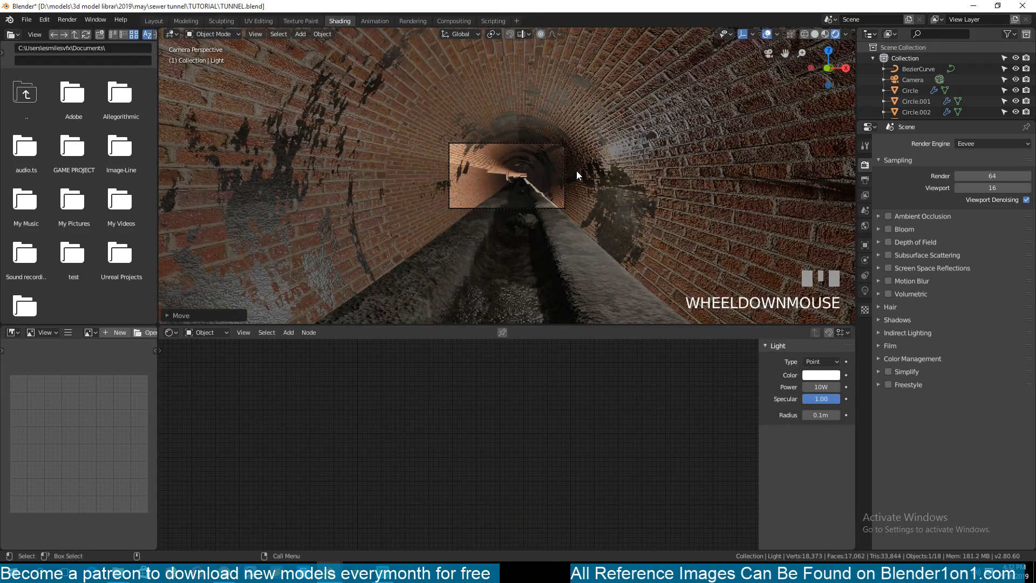
{"action": "mouse_move", "coordinate": [576, 171]}
{"action": "middle_mouse_down"}
{"action": "mouse_move", "coordinate": [569, 184]}
{"action": "mouse_move", "coordinate": [549, 183]}
{"action": "mouse_move", "coordinate": [592, 168]}
{"action": "middle_mouse_up"}
{"action": "scroll", "coordinate": [569, 184], "scroll_direction": "down", "scroll_amount": 2}
{"action": "scroll", "coordinate": [545, 180], "scroll_direction": "down", "scroll_amount": 4}
{"action": "key", "text": "g"}
{"action": "left_click", "coordinate": [558, 174]}
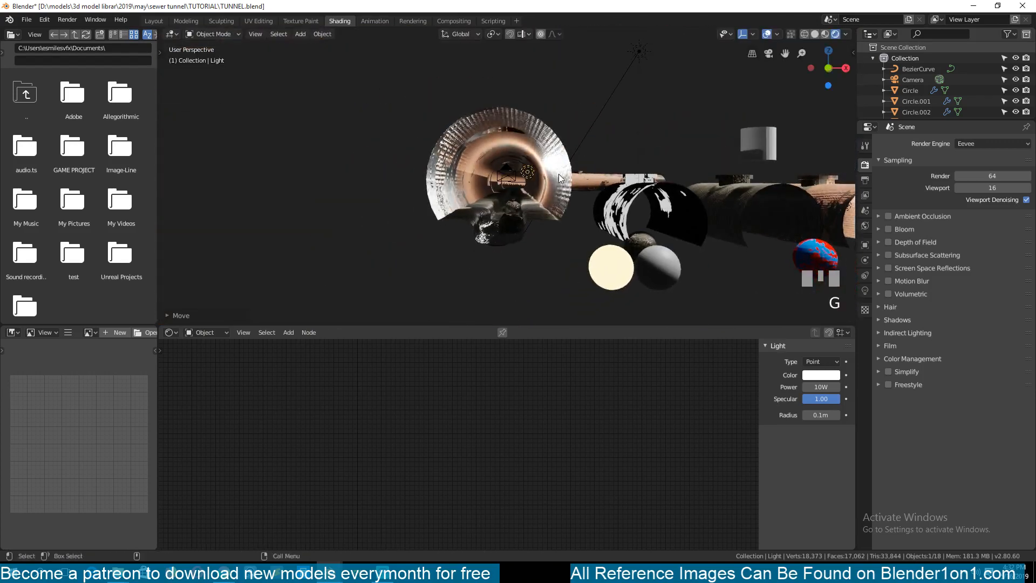
- Delete the other light, hanging above the tunnel
{"action": "left_click", "coordinate": [617, 90]}
{"action": "key", "text": "x"}
{"action": "left_click", "coordinate": [617, 89]}
- Move the remaining point light about 11 m along global Y toward the tunnel's entrance
{"action": "scroll", "coordinate": [532, 167], "scroll_direction": "up", "scroll_amount": 5}
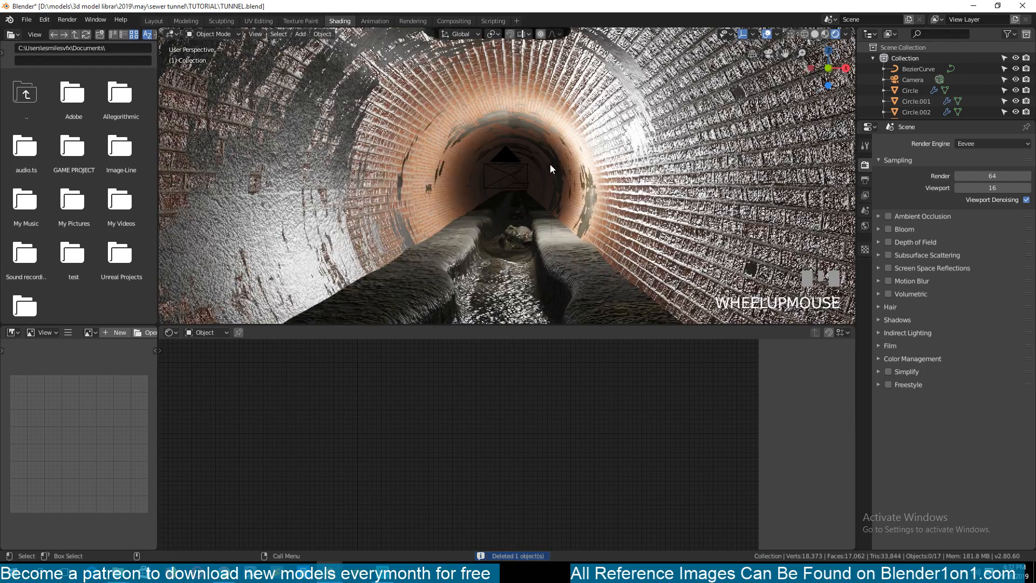
{"action": "left_click", "coordinate": [550, 165]}
{"action": "middle_click_drag", "start_coordinate": [540, 179], "coordinate": [529, 187]}
{"action": "key", "text": "grave"}
{"action": "key", "text": "g"}
{"action": "key", "text": "y"}
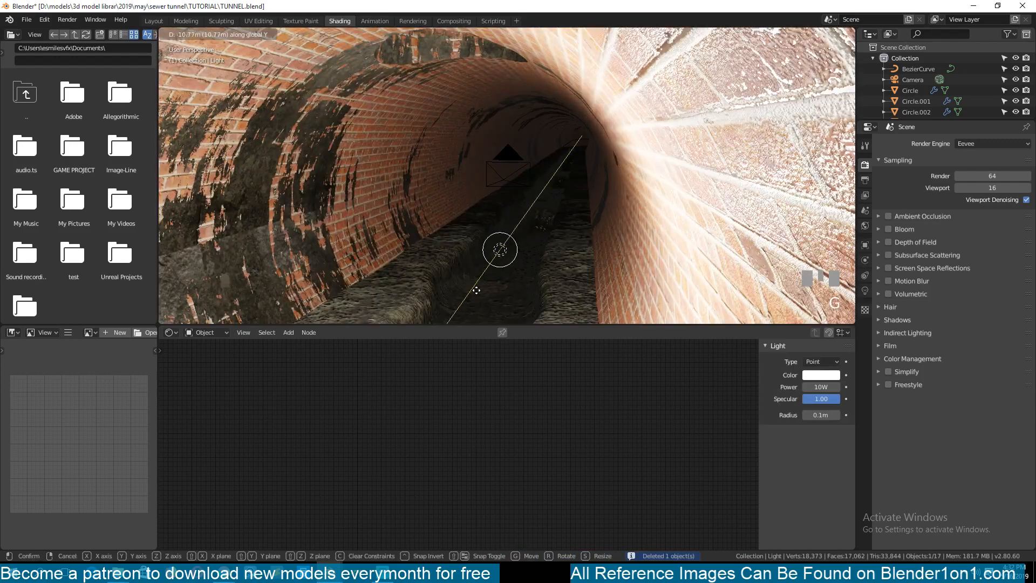
{"action": "left_click", "coordinate": [477, 281]}
- Move the point light in front view close to the tunnel's right wall
{"action": "scroll", "coordinate": [477, 282], "scroll_direction": "down", "scroll_amount": 4}
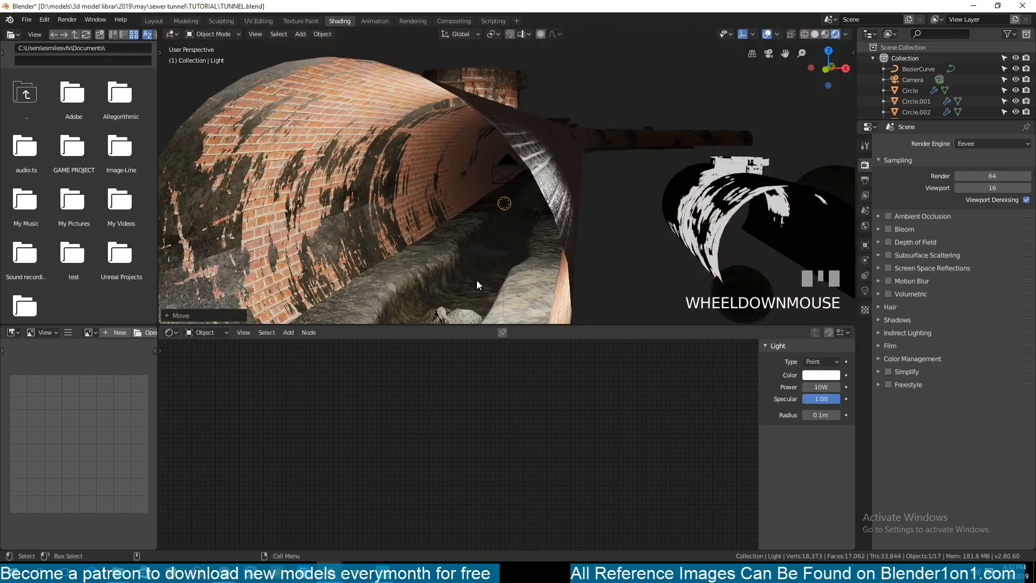
{"action": "scroll", "coordinate": [477, 280], "scroll_direction": "down", "scroll_amount": 3}
{"action": "key", "text": "KP_1"}
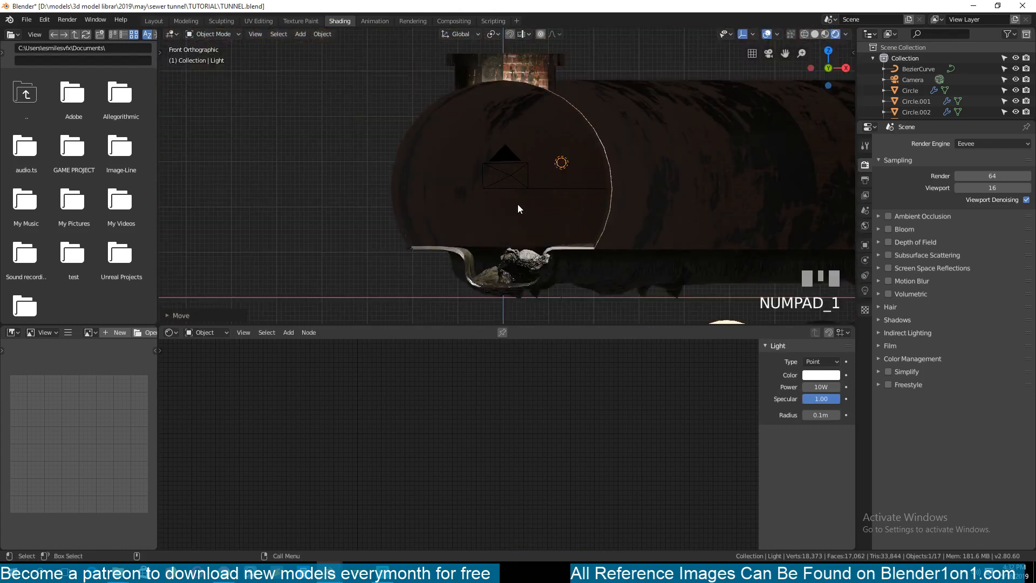
{"action": "key", "text": "g"}
{"action": "left_click", "coordinate": [576, 189]}
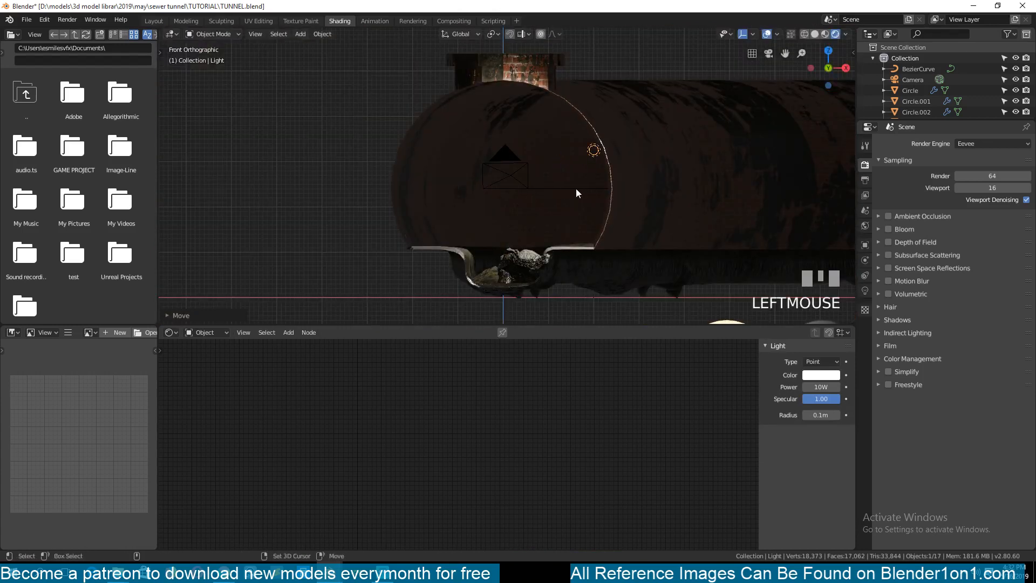
- Duplicate the point light and place the copy by the tunnel's opposite wall
{"action": "key", "text": "shift+d"}
{"action": "left_click", "coordinate": [420, 177]}
{"action": "key", "text": "grave"}
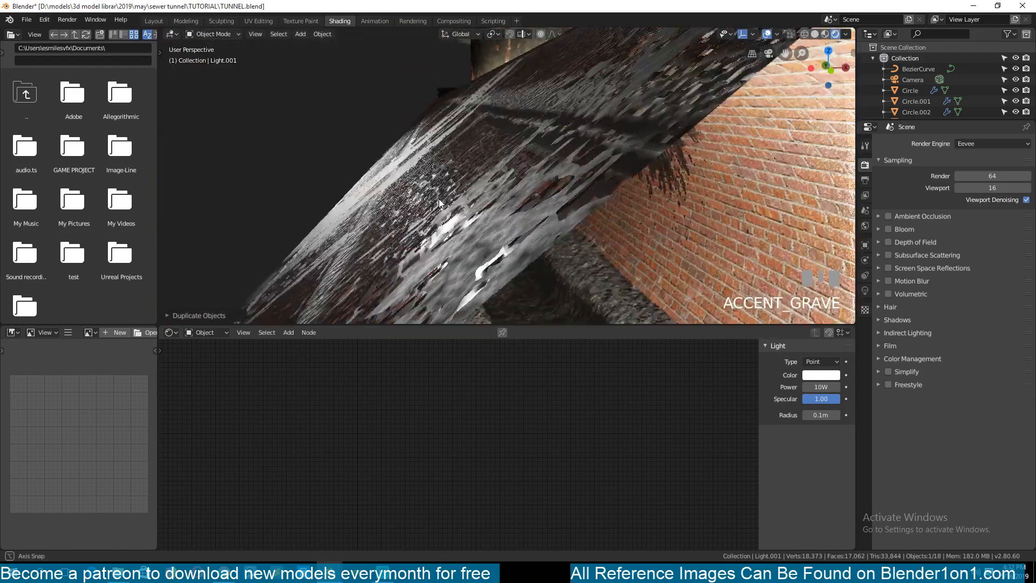
- Select both wall lights and place a linked duplicate of the pair farther along the tunnel in top view
{"action": "scroll", "coordinate": [429, 199], "scroll_direction": "down", "scroll_amount": 3}
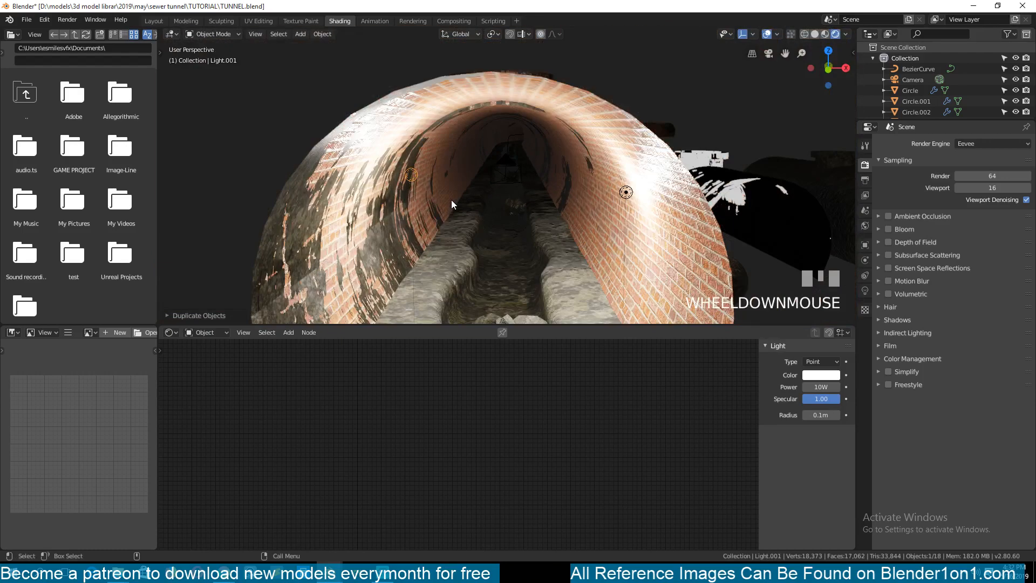
{"action": "left_click", "coordinate": [624, 194], "text": "shift"}
{"action": "scroll", "coordinate": [541, 222], "scroll_direction": "down", "scroll_amount": 7}
{"action": "key", "text": "KP_7"}
{"action": "middle_click_drag", "start_coordinate": [494, 209], "coordinate": [467, 189], "text": "shift"}
{"action": "key", "text": "alt+d"}
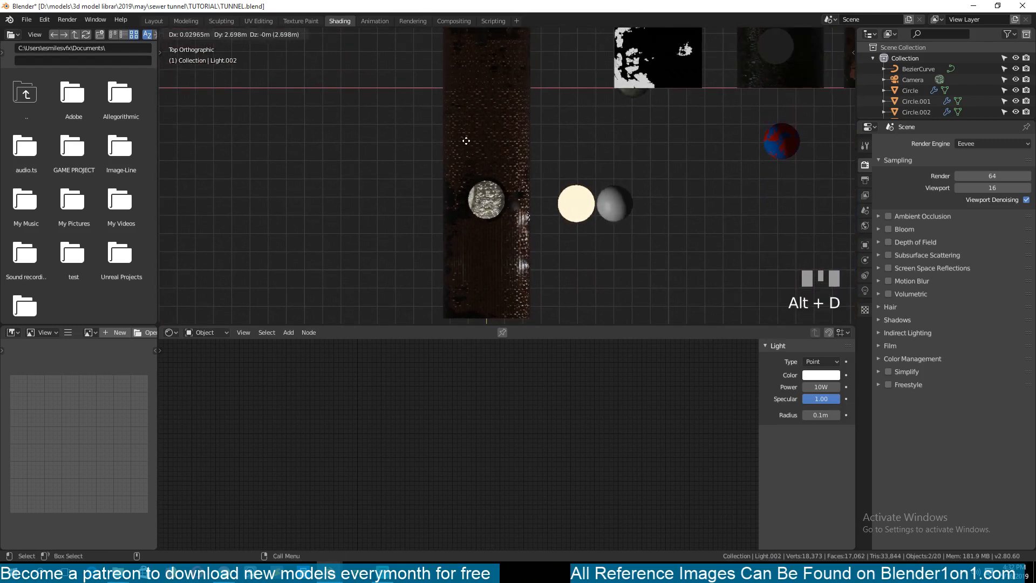
{"action": "left_click", "coordinate": [463, 138]}
- Place three more linked duplicates of the light pair at intervals down the tunnel
{"action": "middle_click_drag", "start_coordinate": [463, 138], "coordinate": [464, 220], "text": "shift"}
{"action": "key", "text": "alt+d"}
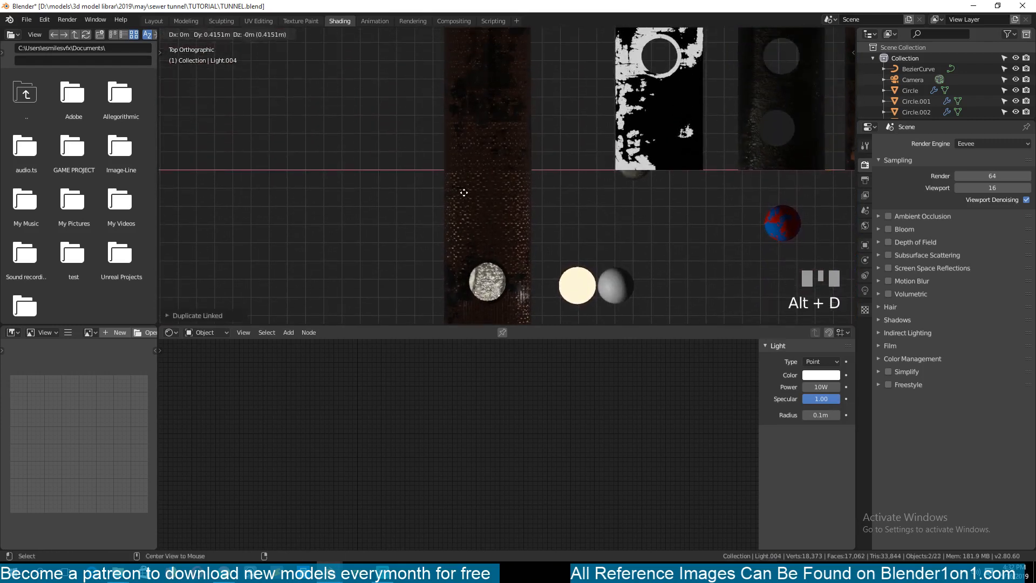
{"action": "left_click", "coordinate": [462, 128]}
{"action": "middle_click_drag", "start_coordinate": [462, 127], "coordinate": [458, 210], "text": "shift"}
{"action": "key", "text": "alt+d"}
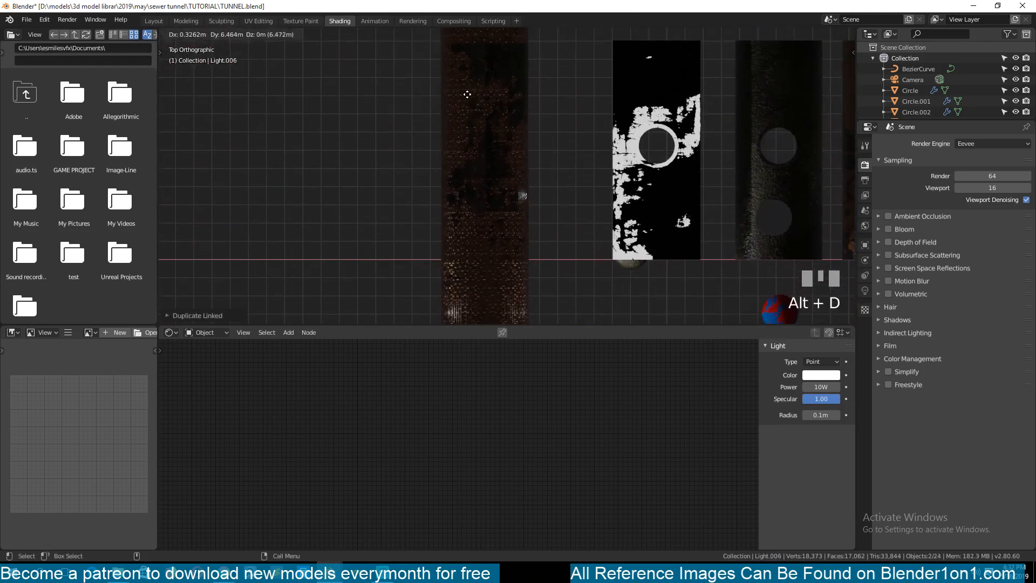
{"action": "left_click", "coordinate": [465, 96]}
{"action": "middle_click_drag", "start_coordinate": [460, 97], "coordinate": [463, 219], "text": "shift"}
{"action": "key", "text": "alt+d"}
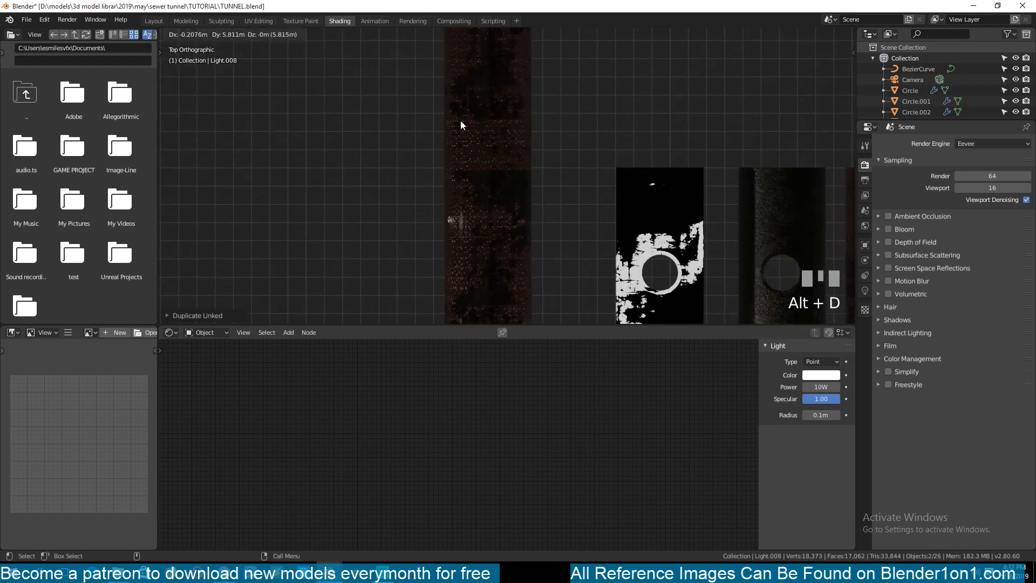
{"action": "left_click", "coordinate": [461, 120]}
- Place two more linked duplicates of the light pair farther along the tunnel, shifting the first one sideways into line with the walls
{"action": "middle_click_drag", "start_coordinate": [461, 120], "coordinate": [445, 213], "text": "shift"}
{"action": "key", "text": "alt+d"}
{"action": "left_click", "coordinate": [443, 176]}
{"action": "key", "text": "g"}
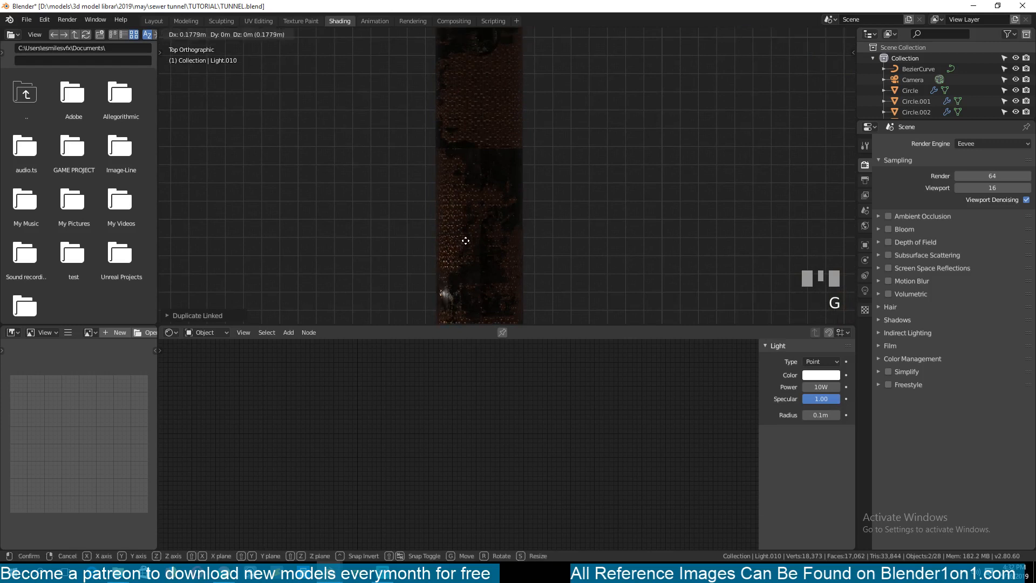
{"action": "left_click", "coordinate": [481, 264]}
{"action": "key", "text": "alt+d"}
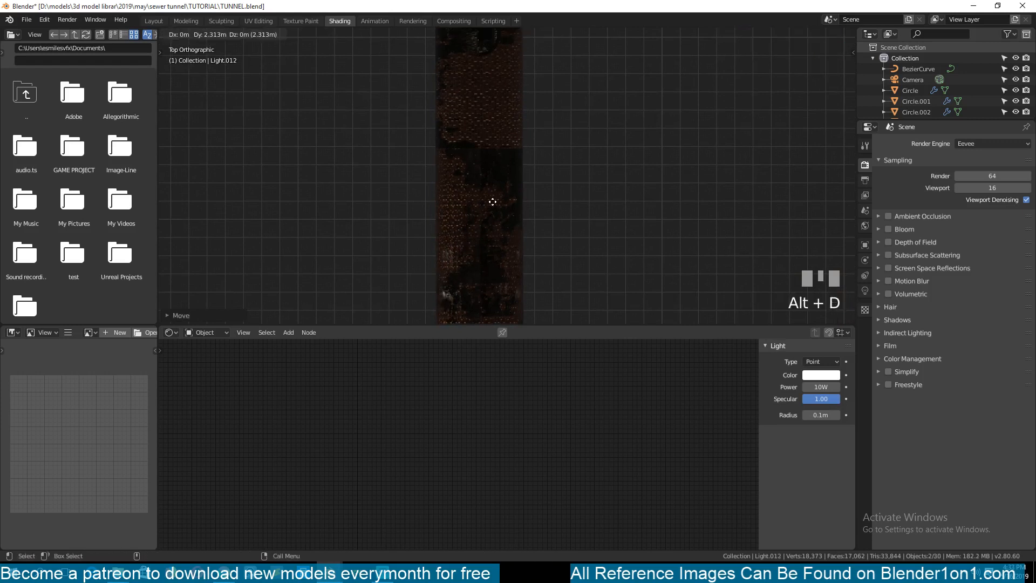
{"action": "left_click", "coordinate": [495, 180]}
- Place another linked duplicate of the light pair beside the round ceiling opening and one more beyond it
{"action": "middle_click_drag", "start_coordinate": [525, 102], "coordinate": [512, 221], "text": "shift"}
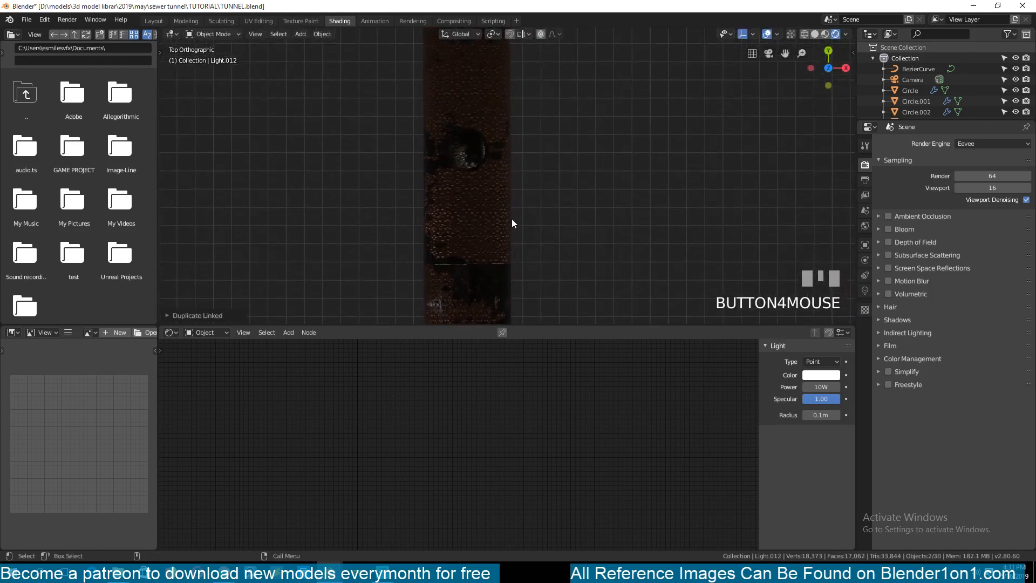
{"action": "key", "text": "alt+d"}
{"action": "left_click", "coordinate": [510, 82]}
{"action": "middle_click_drag", "start_coordinate": [511, 82], "coordinate": [505, 223], "text": "shift"}
{"action": "key", "text": "alt+d"}
{"action": "left_click", "coordinate": [506, 84]}
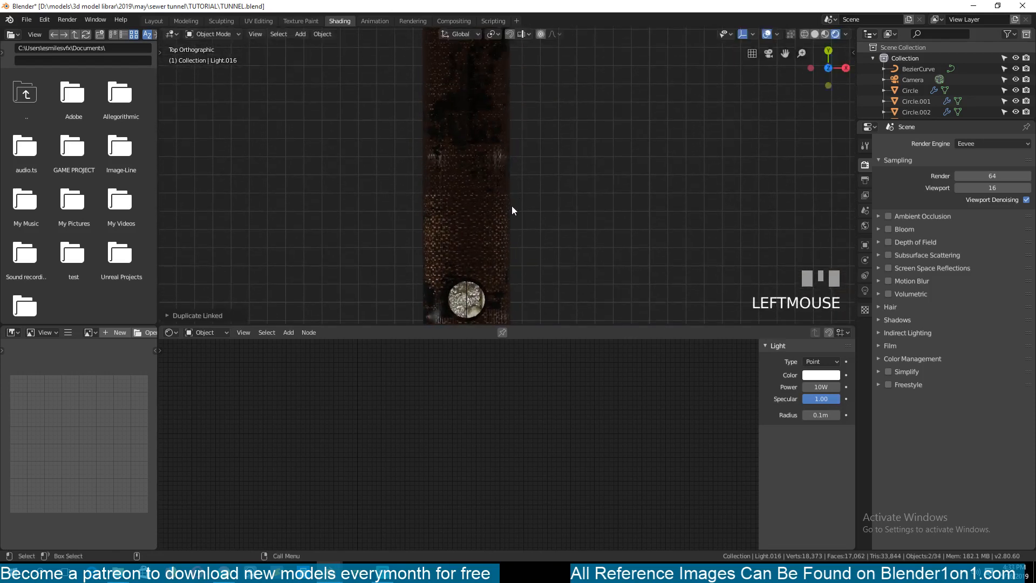
- Look through the camera, select a light on the tunnel's right wall and reduce its power to 5 W
{"action": "key", "text": "KP_0"}
{"action": "scroll", "coordinate": [512, 239], "scroll_direction": "up", "scroll_amount": 1}
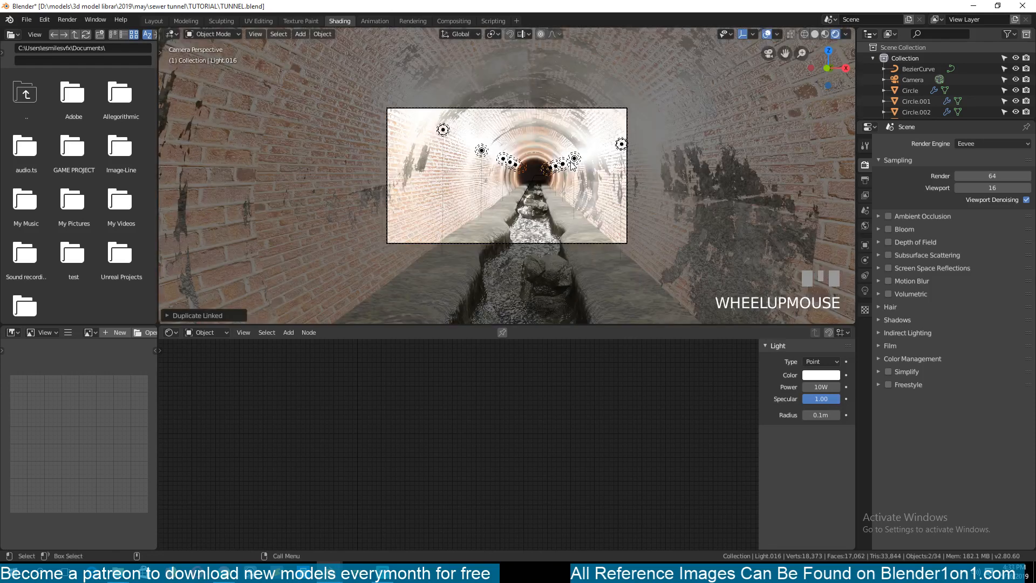
{"action": "left_click", "coordinate": [574, 160]}
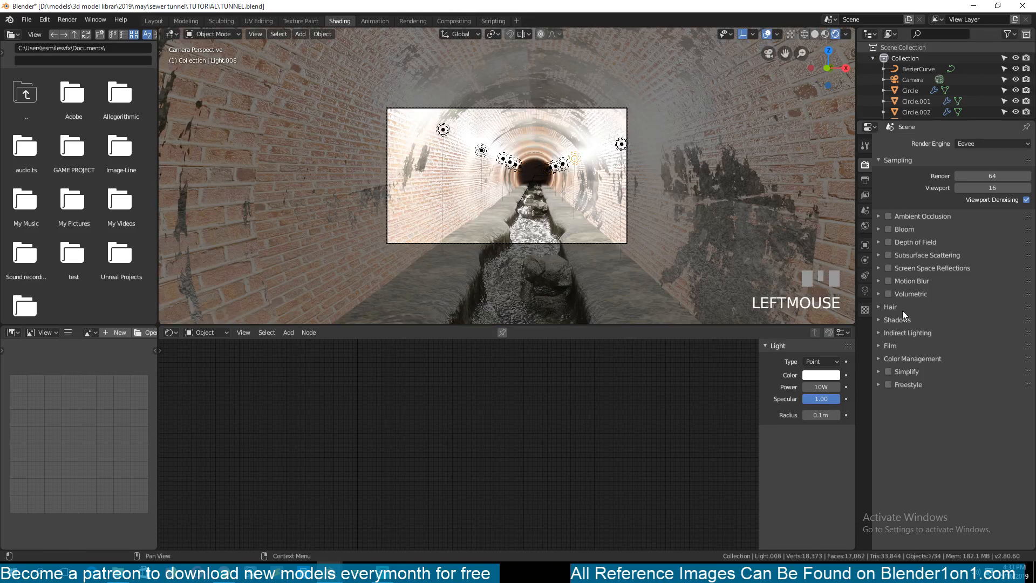
{"action": "left_click", "coordinate": [866, 290]}
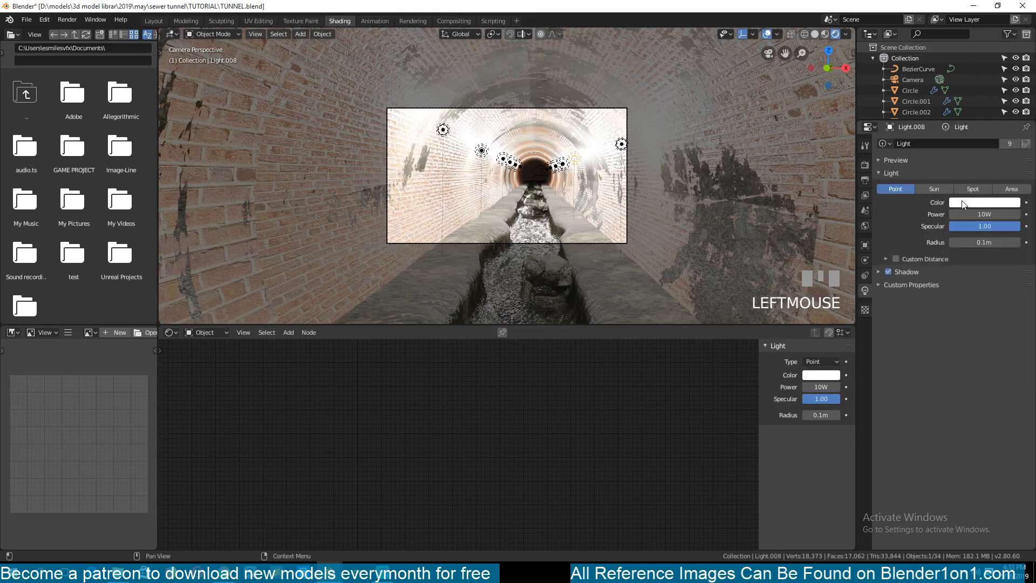
{"action": "left_click", "coordinate": [979, 214]}
{"action": "left_click", "coordinate": [982, 289]}
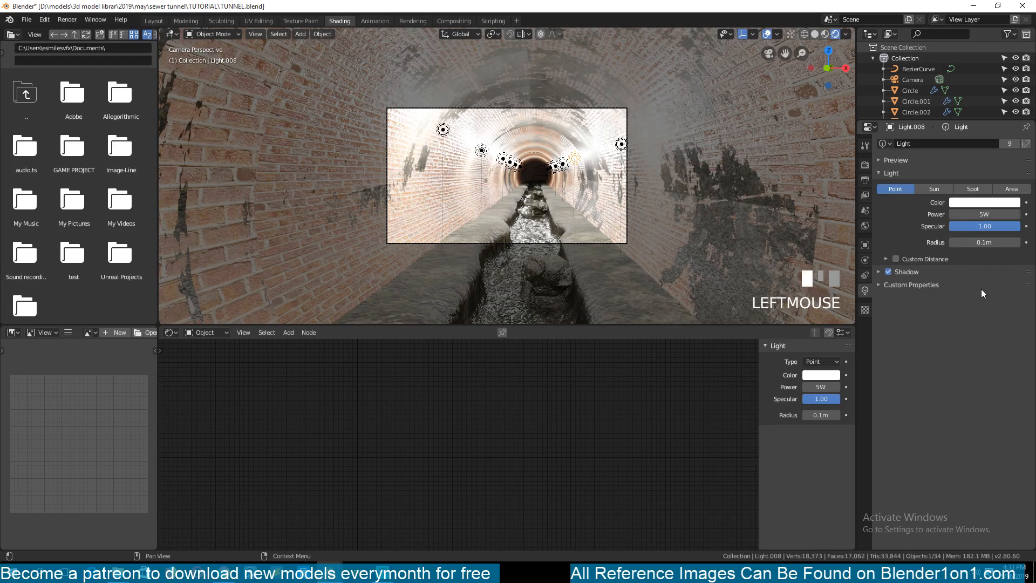
- Try the right-wall light at 10 W and 1 W, and tint it light blue
{"action": "left_click", "coordinate": [986, 216]}
{"action": "type", "text": "10"}
{"action": "left_click", "coordinate": [984, 296]}
{"action": "left_click", "coordinate": [985, 215]}
{"action": "type", "text": "1"}
{"action": "left_click", "coordinate": [995, 288]}
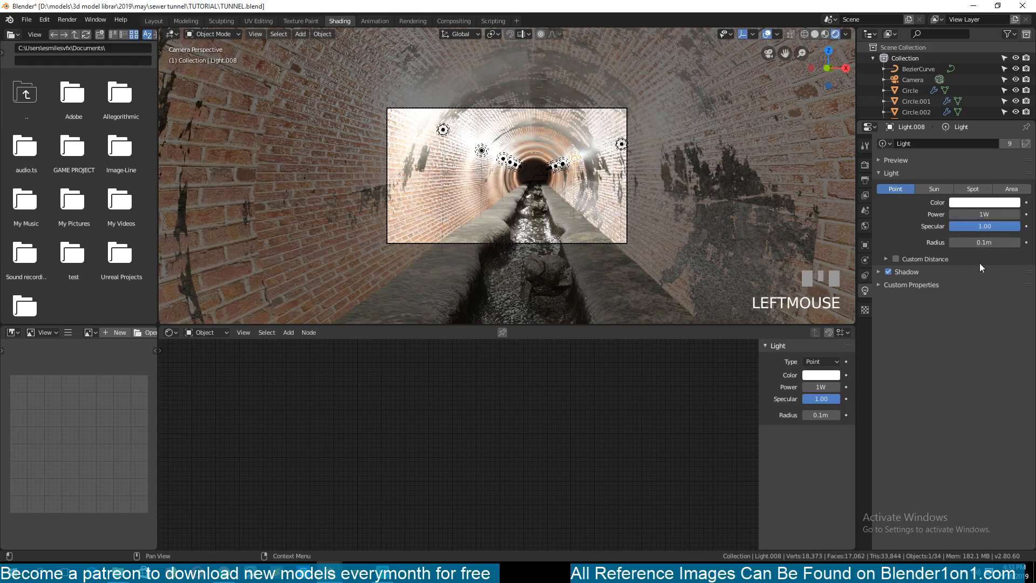
{"action": "left_click", "coordinate": [983, 202]}
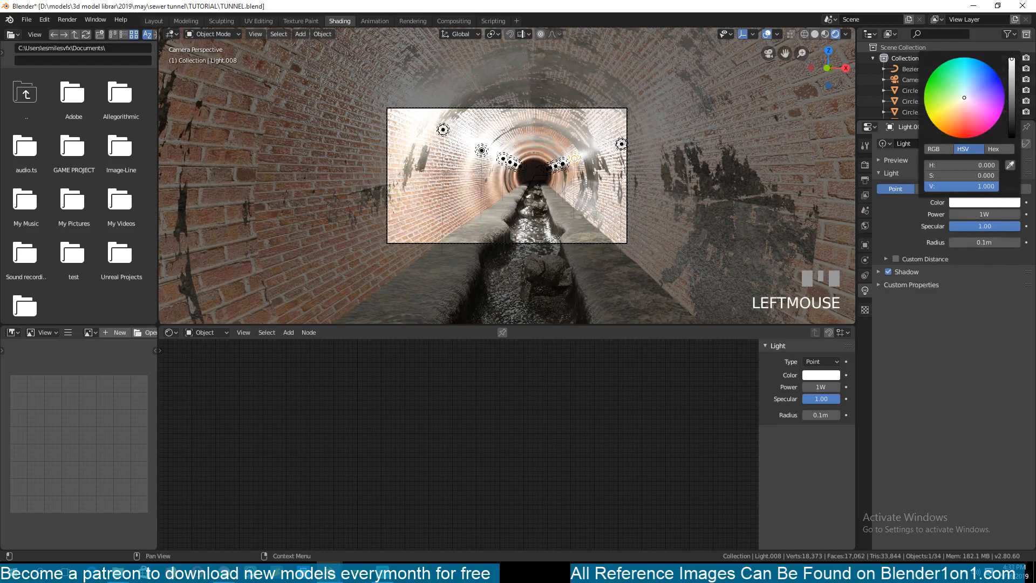
{"action": "left_click", "coordinate": [942, 76]}
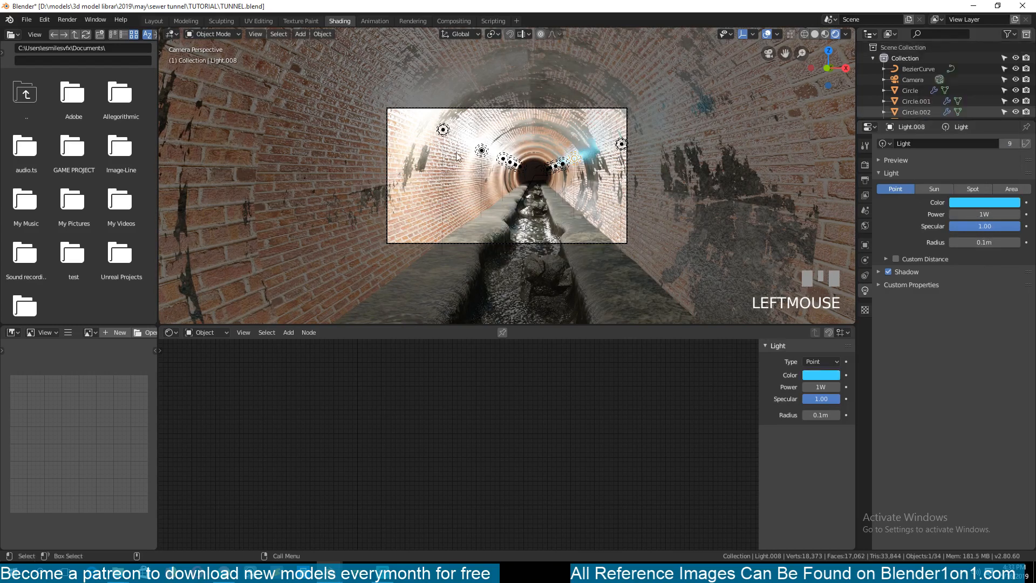
- Leave the camera view, enlarge the outliner and select Light.001 in the list of objects
{"action": "key", "text": "grave"}
{"action": "scroll", "coordinate": [411, 184], "scroll_direction": "down", "scroll_amount": 3}
{"action": "middle_click_drag", "start_coordinate": [388, 202], "coordinate": [532, 183]}
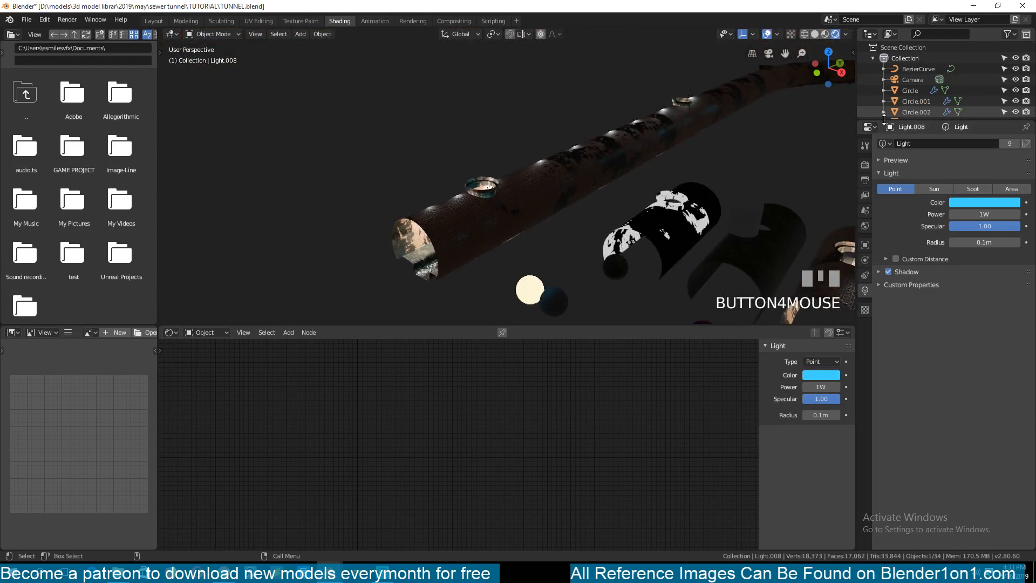
{"action": "left_click_drag", "start_coordinate": [871, 120], "coordinate": [866, 308]}
{"action": "scroll", "coordinate": [869, 205], "scroll_direction": "down", "scroll_amount": 4}
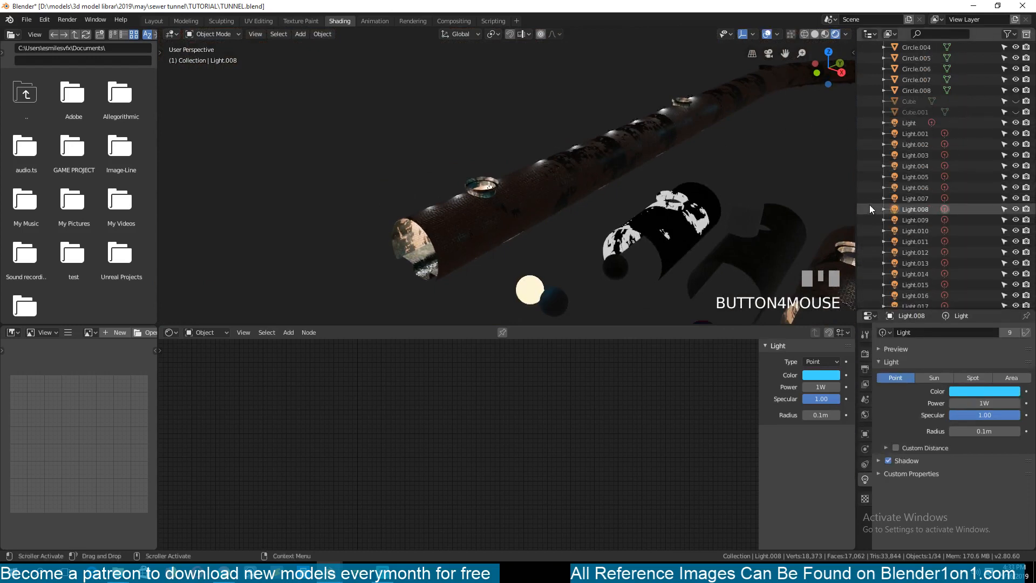
{"action": "left_click", "coordinate": [914, 135]}
{"action": "scroll", "coordinate": [915, 138], "scroll_direction": "down", "scroll_amount": 1}
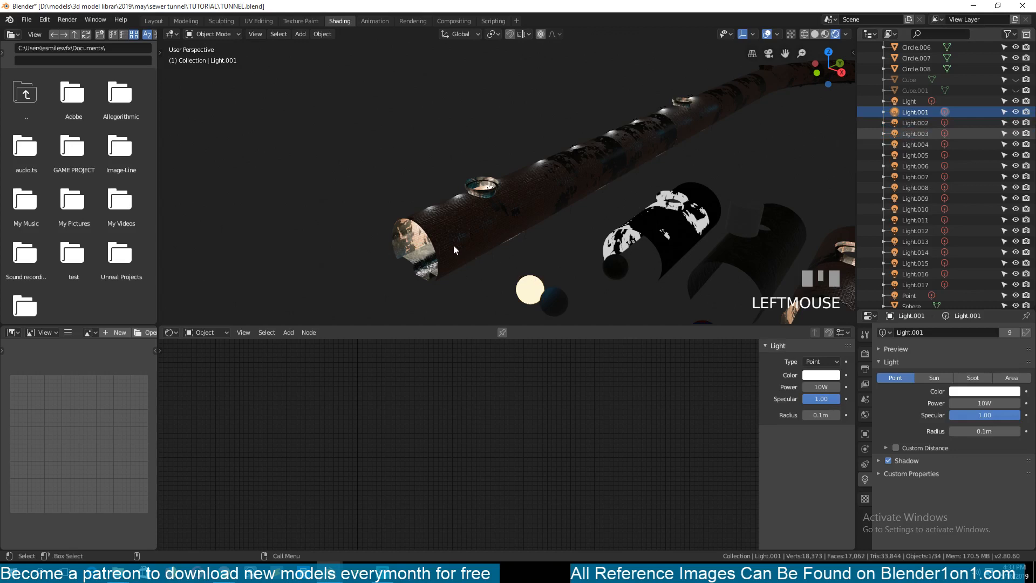
- Extend the selection to all the lights and link the light data of Light.001 to them
{"action": "key", "text": "shift+g"}
{"action": "left_click", "coordinate": [440, 294]}
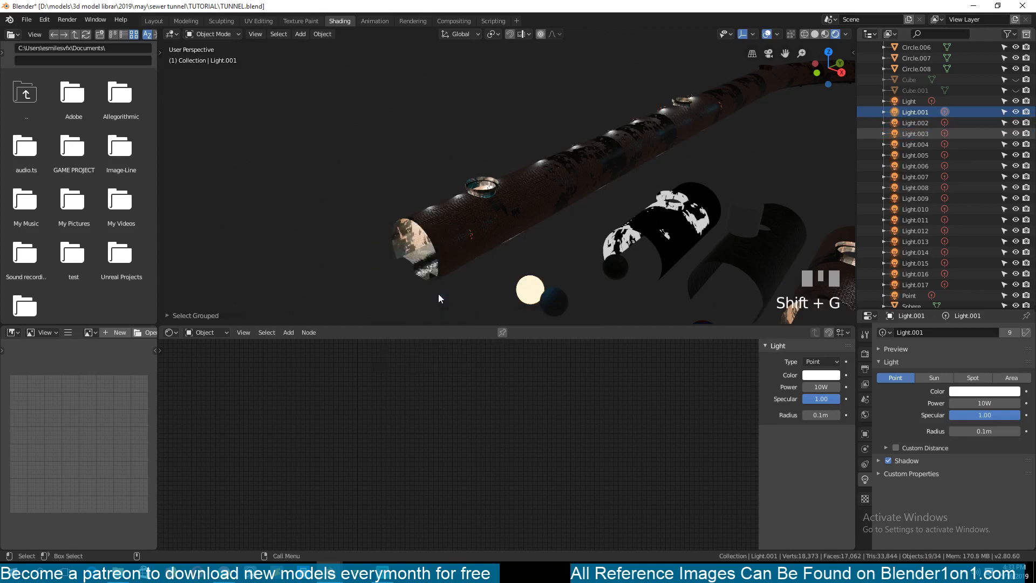
{"action": "key", "text": "ctrl+l"}
{"action": "left_click", "coordinate": [523, 241]}
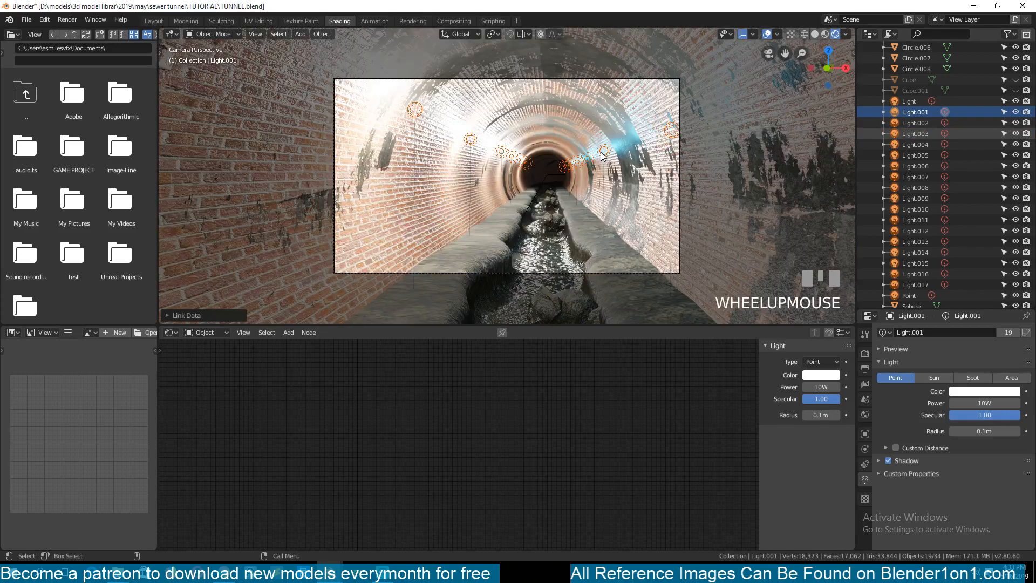
- Select one of the right-wall lights in camera view and set the shared light power to 1 W
{"action": "left_click", "coordinate": [603, 152]}
{"action": "left_click", "coordinate": [985, 404]}
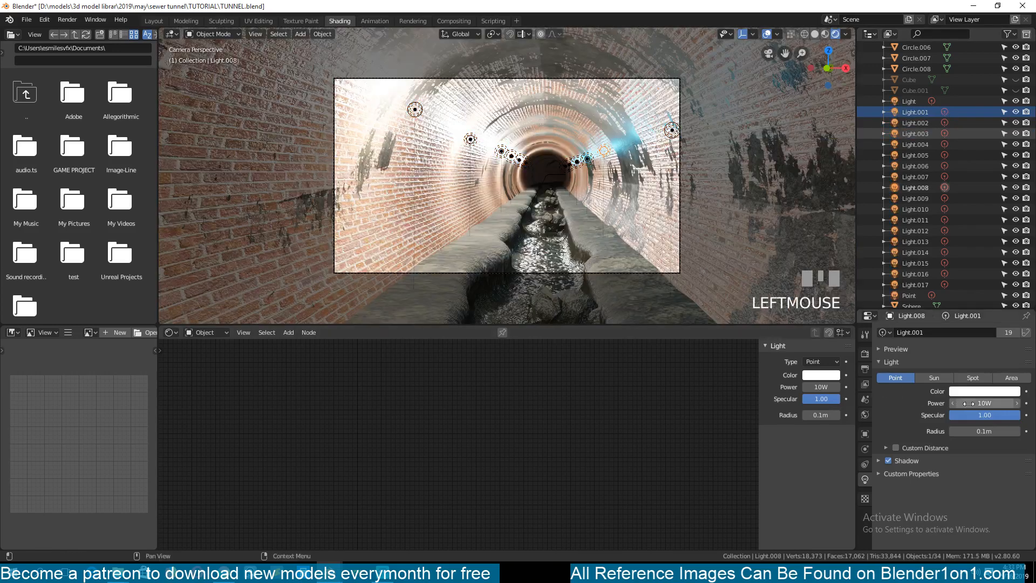
{"action": "type", "text": "1"}
{"action": "key", "text": "Return"}
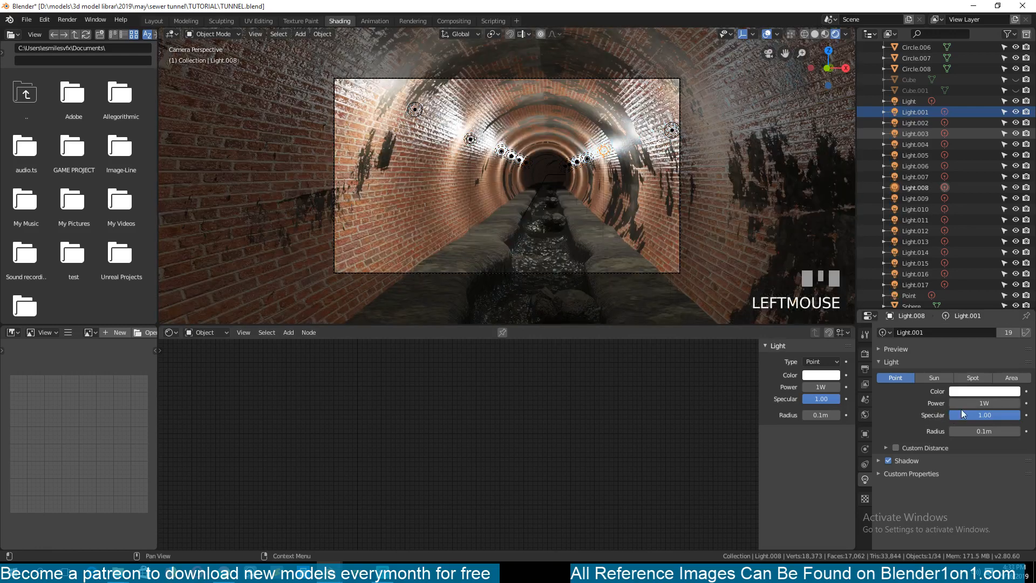
- Try a saturated blue for the shared light colour and settle on a warm light orange
{"action": "left_click", "coordinate": [971, 391]}
{"action": "left_click", "coordinate": [987, 253]}
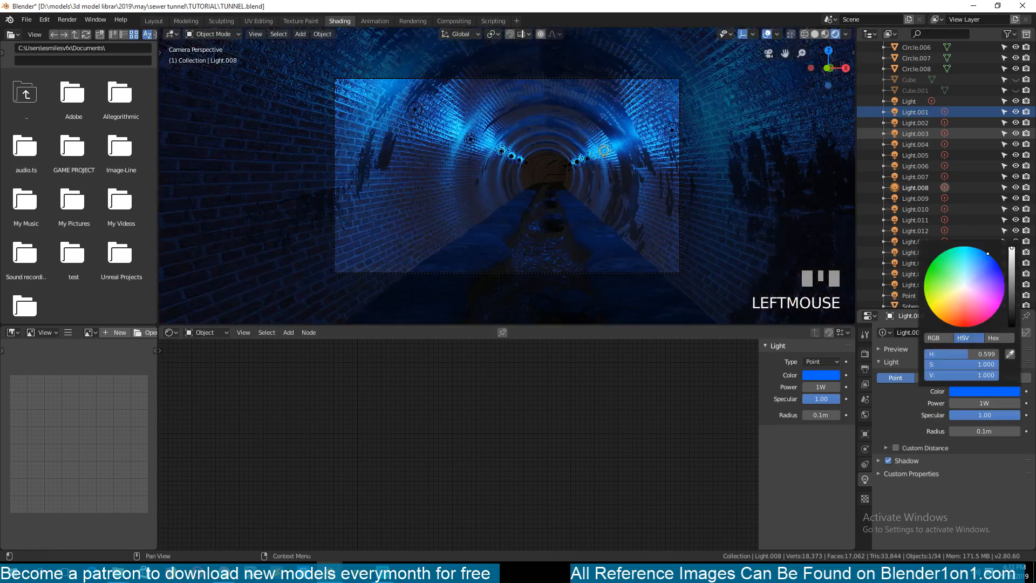
{"action": "left_click", "coordinate": [956, 313]}
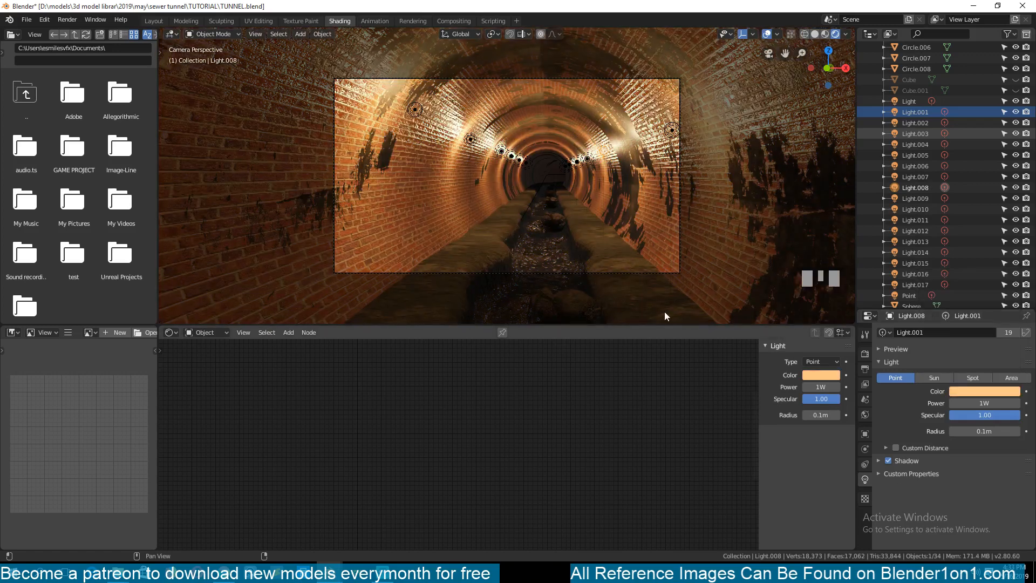
- Enable Custom Distance for the lights, try 1 m and raise the distance to 3.1 m
{"action": "left_click", "coordinate": [886, 448]}
{"action": "left_click", "coordinate": [893, 449]}
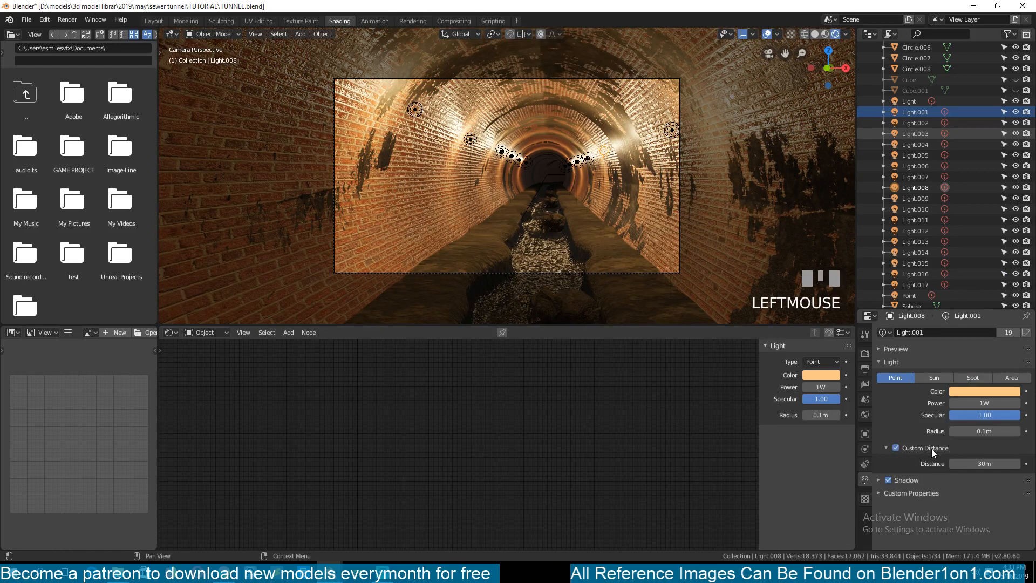
{"action": "left_click", "coordinate": [978, 464]}
{"action": "type", "text": "1"}
{"action": "left_click", "coordinate": [927, 468]}
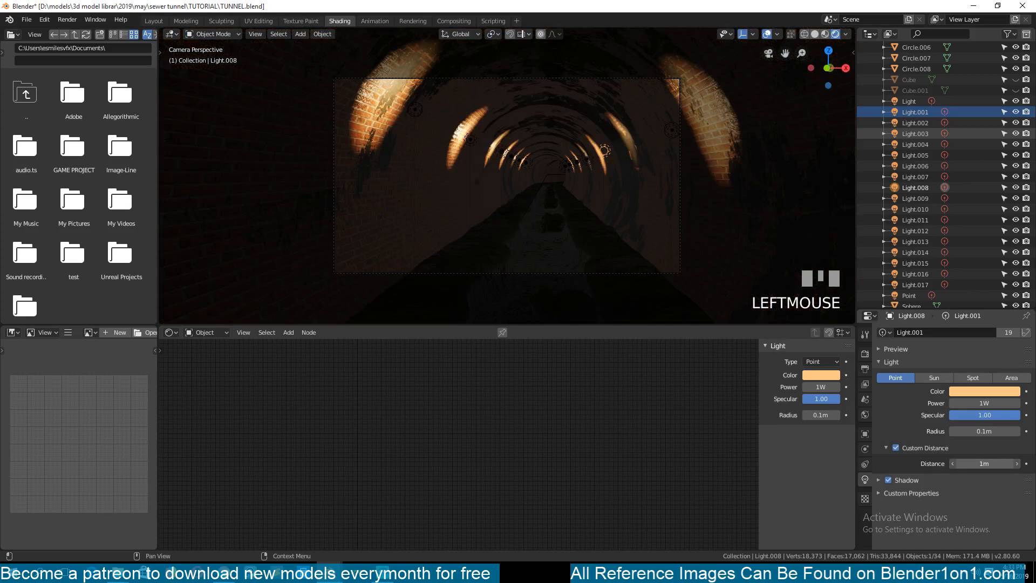
{"action": "left_click_drag", "start_coordinate": [984, 464], "coordinate": [1020, 464]}
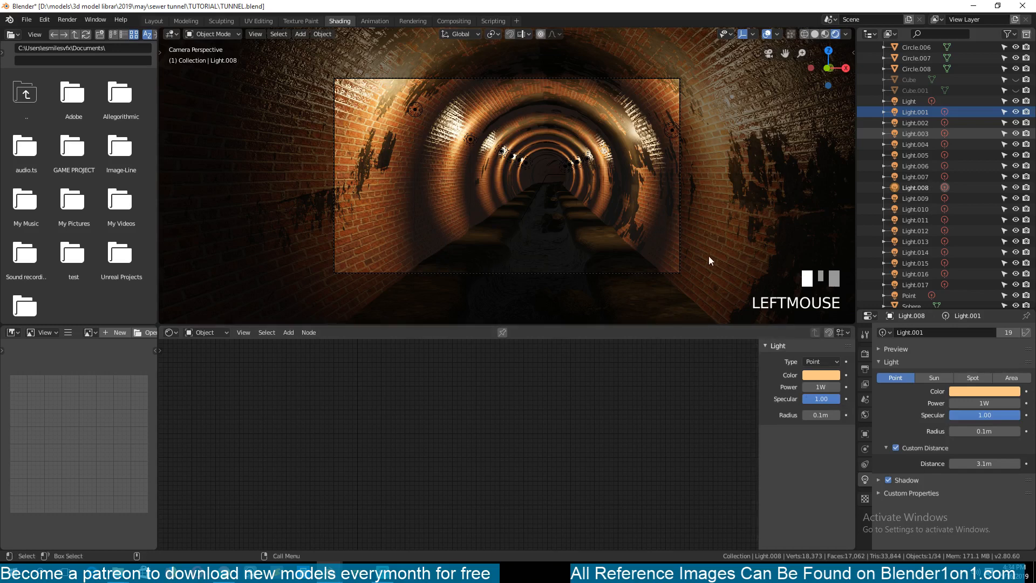
- Compare the material preview with the rendered view and assign an Environment Texture to the world's background colour
{"action": "left_click", "coordinate": [864, 355]}
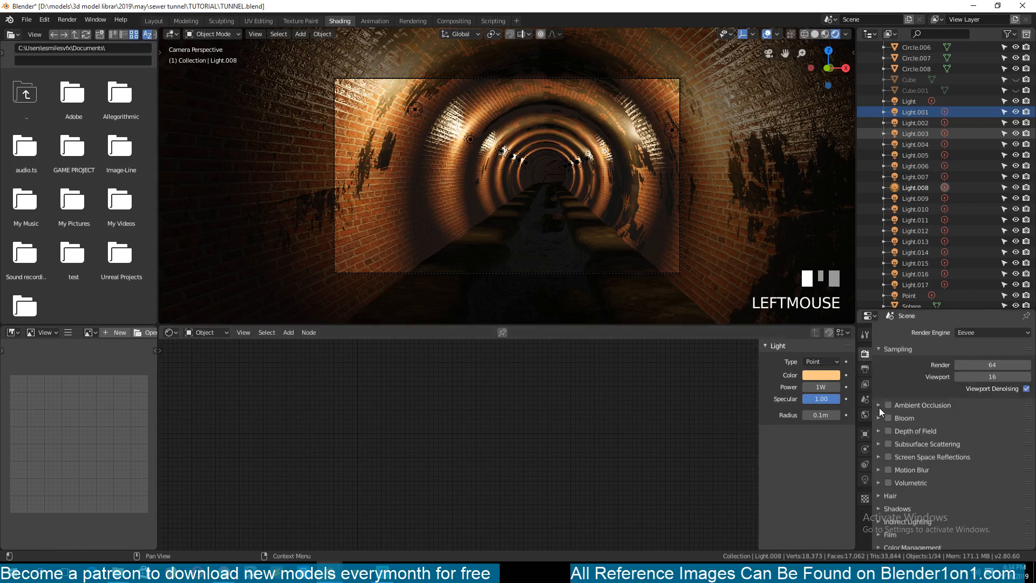
{"action": "left_click", "coordinate": [865, 415]}
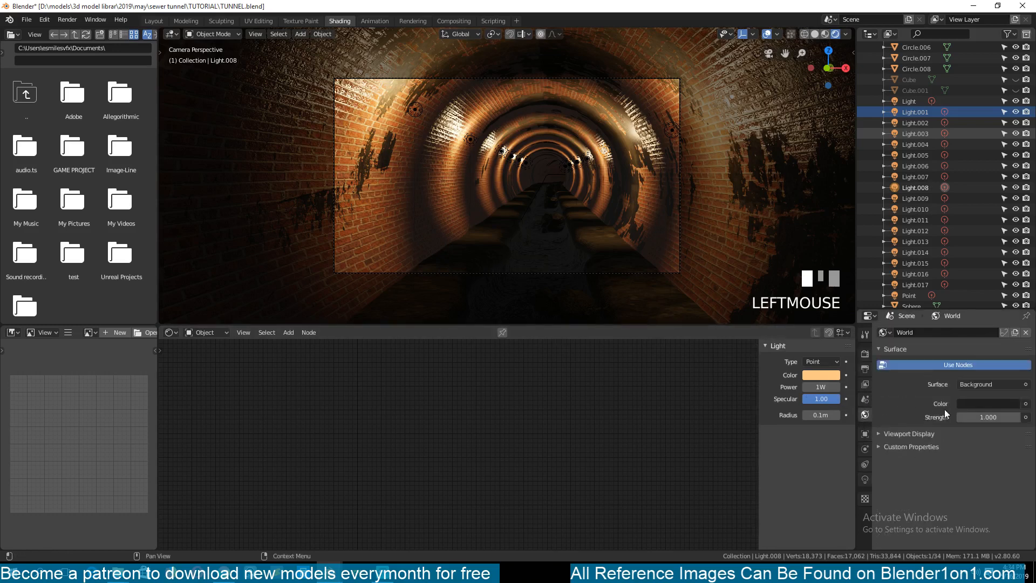
{"action": "left_click", "coordinate": [1025, 404]}
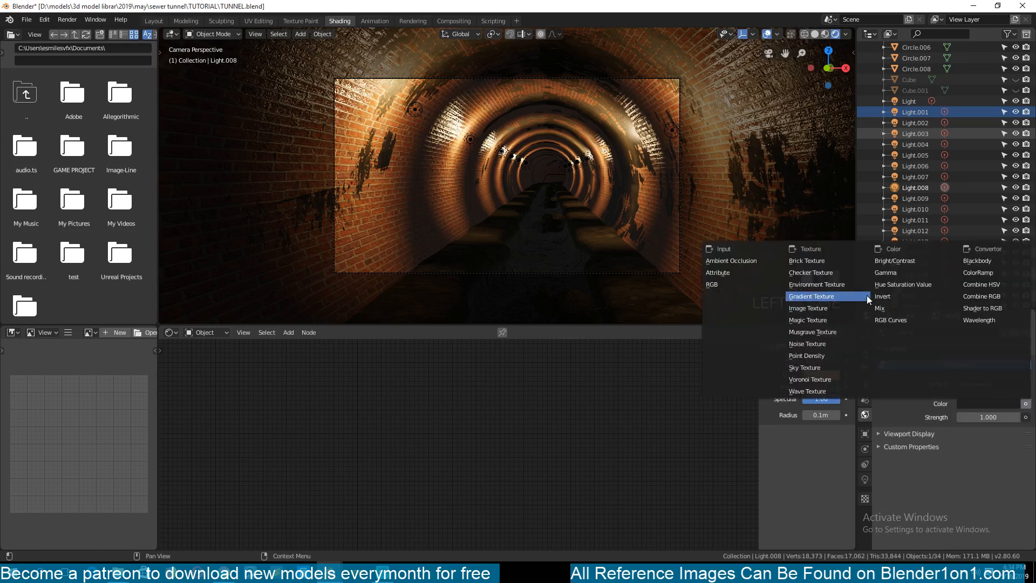
{"action": "left_click", "coordinate": [824, 33]}
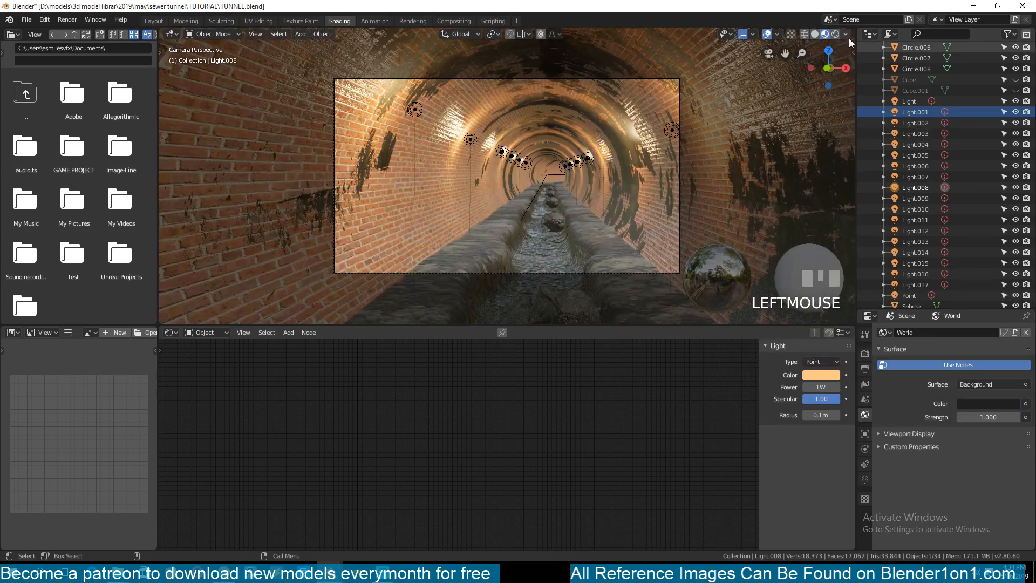
{"action": "left_click", "coordinate": [846, 34]}
{"action": "left_click", "coordinate": [836, 33]}
{"action": "left_click", "coordinate": [1025, 405]}
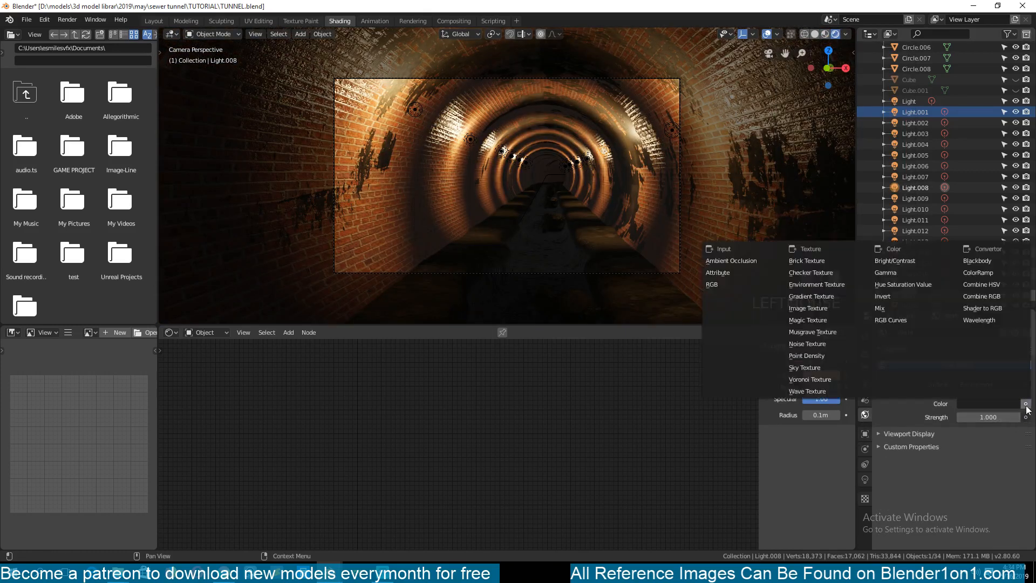
{"action": "left_click", "coordinate": [817, 284]}
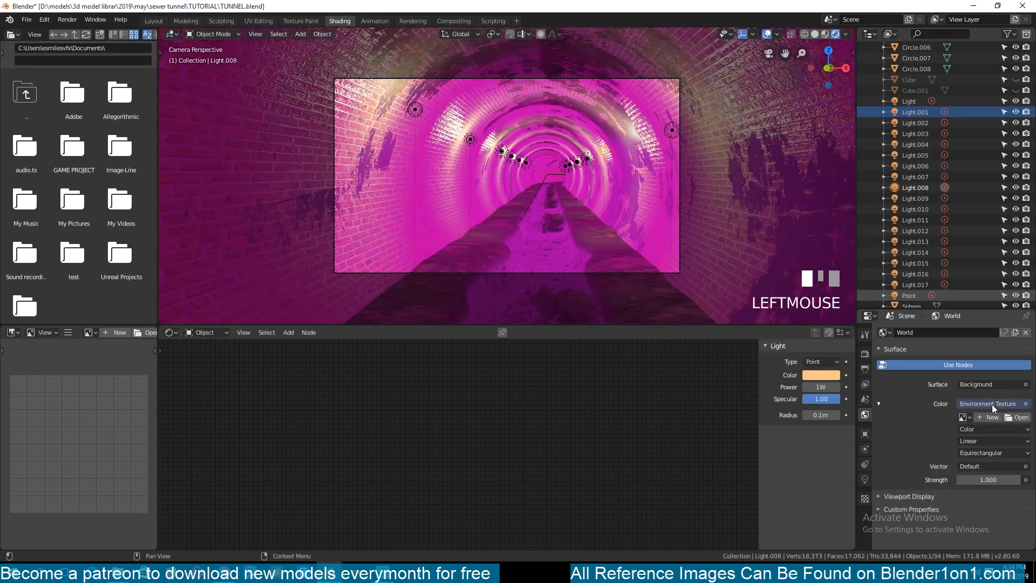
- Load bell_park_pier_2k.hdr from the hdri folder inside TEXTURES as the world's environment image
{"action": "left_click", "coordinate": [992, 405]}
{"action": "left_click", "coordinate": [41, 268]}
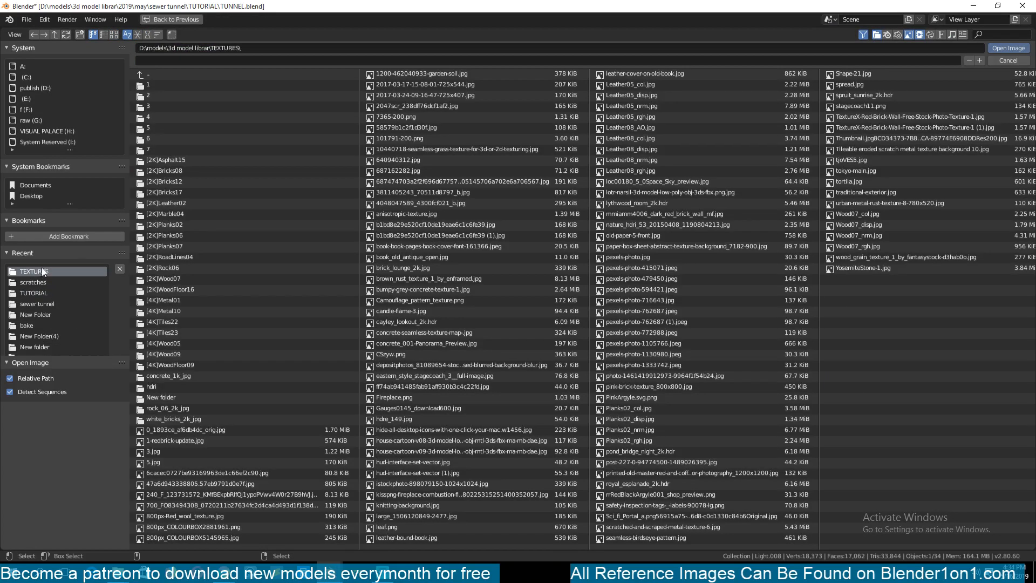
{"action": "double_click", "coordinate": [153, 386]}
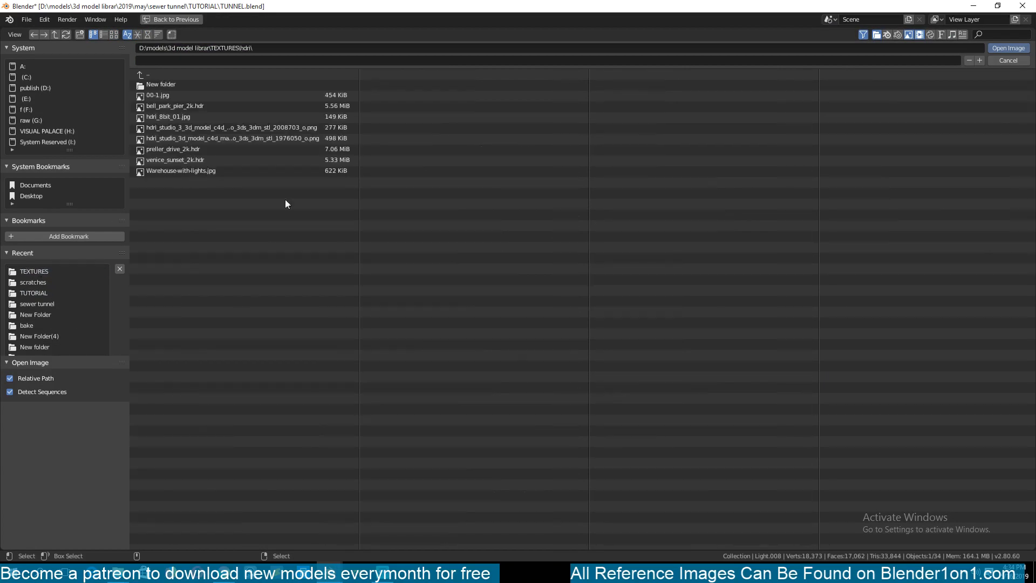
{"action": "left_click", "coordinate": [114, 34]}
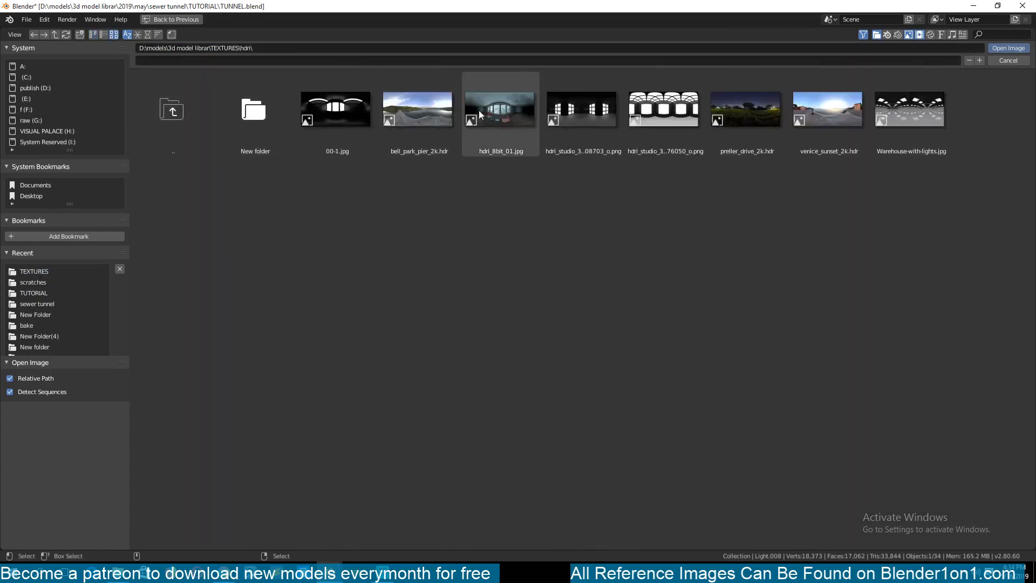
{"action": "left_click", "coordinate": [423, 112]}
{"action": "key", "text": "Return"}
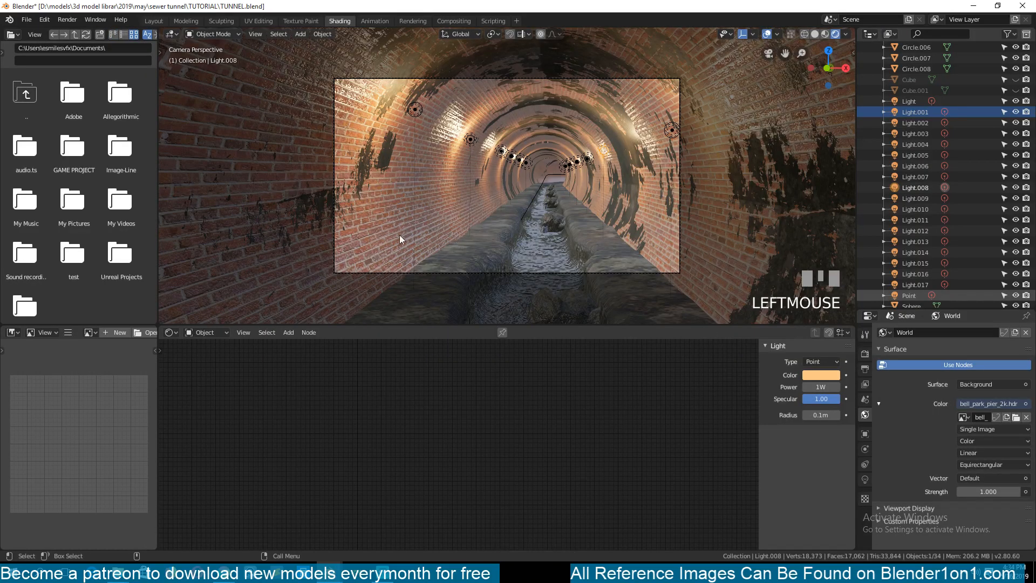
- Set the strength of the world background to 0.1
{"action": "left_click", "coordinate": [989, 492]}
{"action": "type", "text": ".1"}
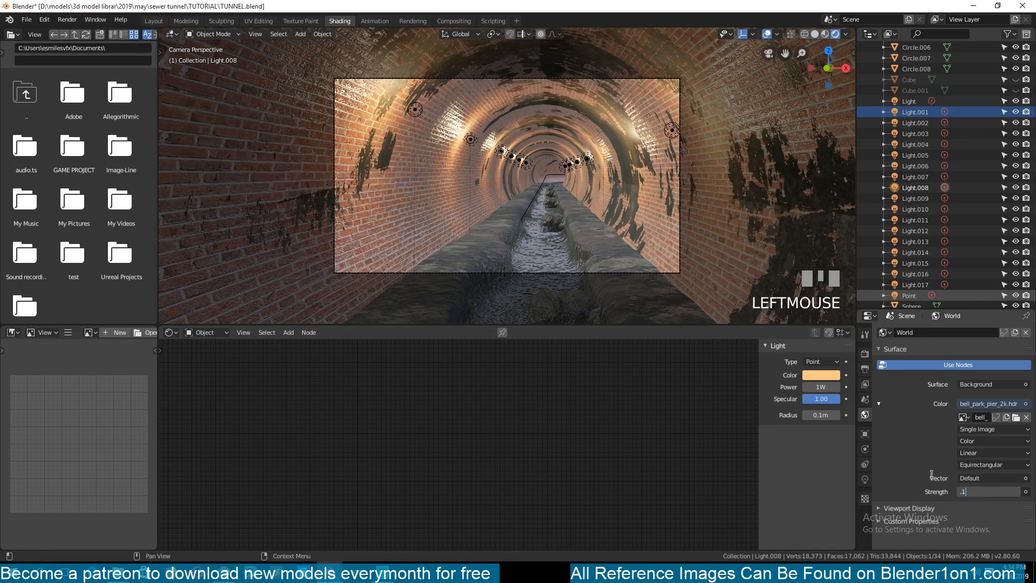
{"action": "key", "text": "Return"}
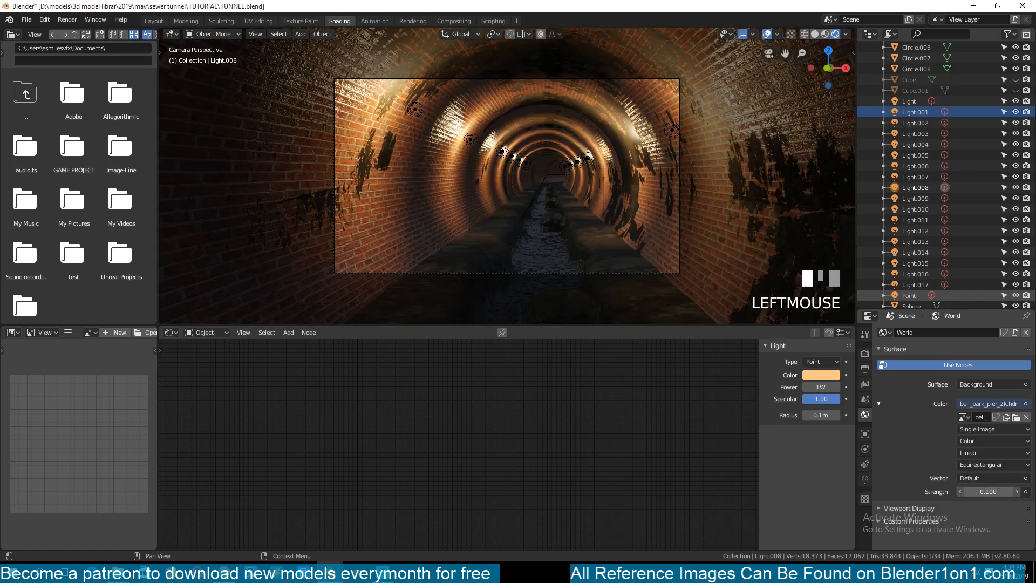
- Darken the second colour of the Multiply node feeding the concrete material's roughness and set the Add node's value to 0.760
{"action": "left_click", "coordinate": [493, 244]}
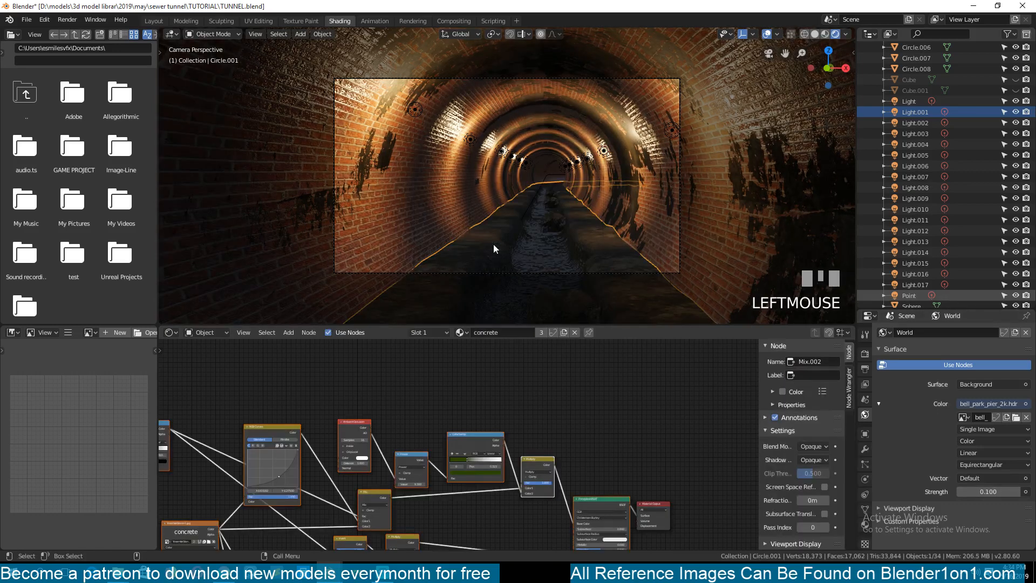
{"action": "middle_click_drag", "start_coordinate": [455, 413], "coordinate": [401, 522]}
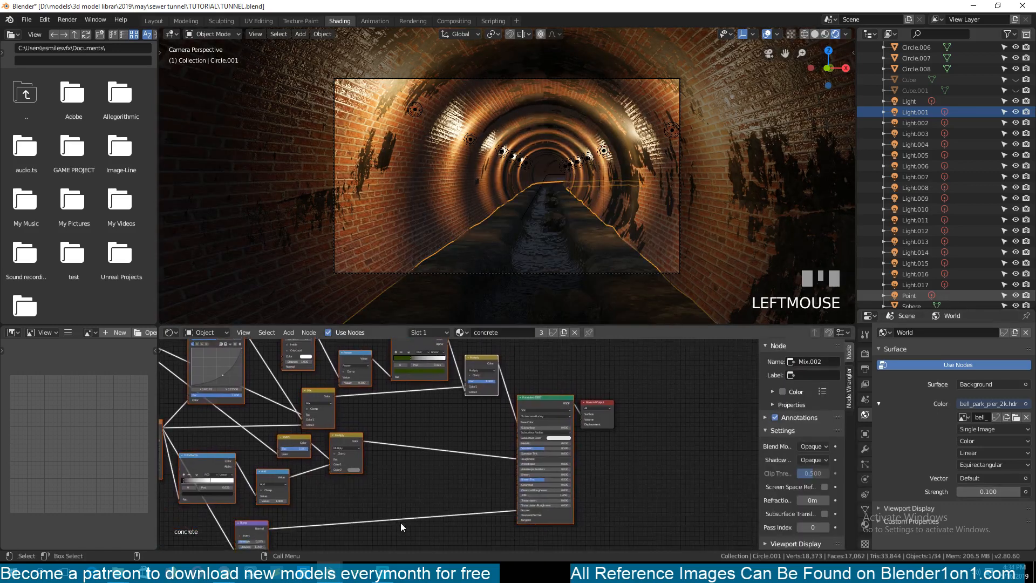
{"action": "left_click", "coordinate": [467, 455]}
{"action": "scroll", "coordinate": [466, 442], "scroll_direction": "up", "scroll_amount": 5}
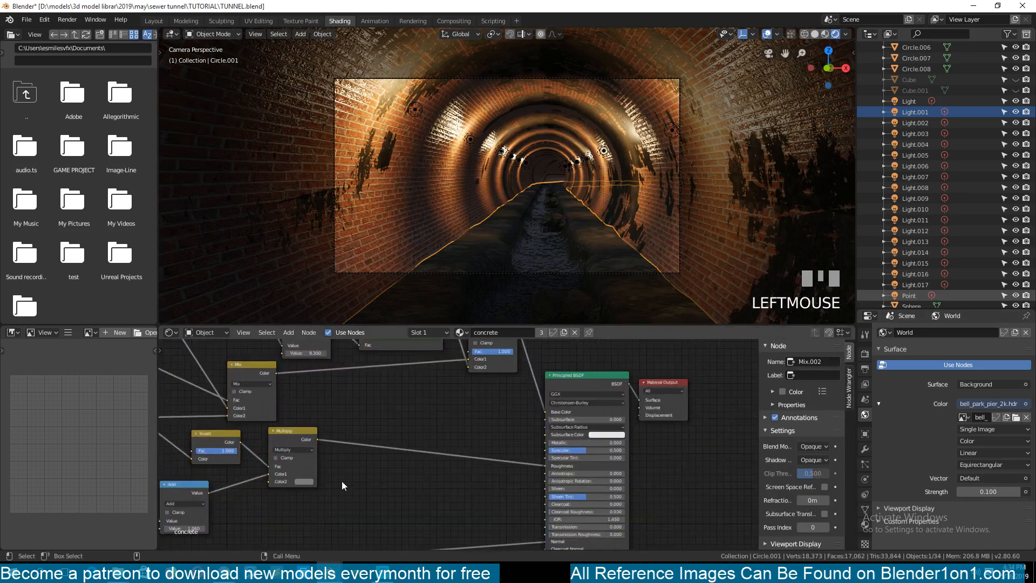
{"action": "middle_click_drag", "start_coordinate": [282, 477], "coordinate": [349, 483]}
{"action": "left_click", "coordinate": [368, 489]}
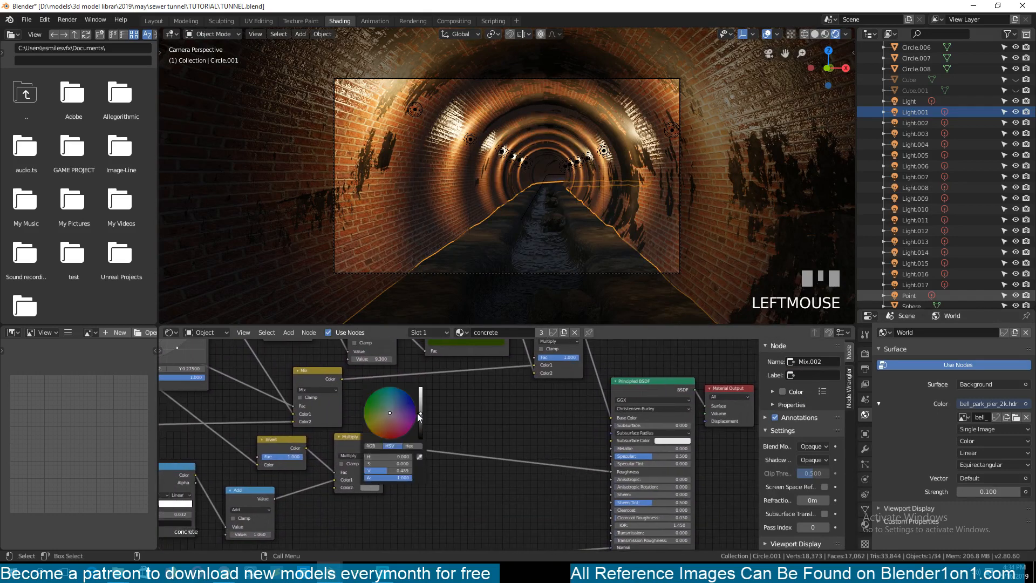
{"action": "mouse_move", "coordinate": [421, 413]}
{"action": "left_mouse_down"}
{"action": "mouse_move", "coordinate": [420, 398]}
{"action": "mouse_move", "coordinate": [420, 428]}
{"action": "left_mouse_up"}
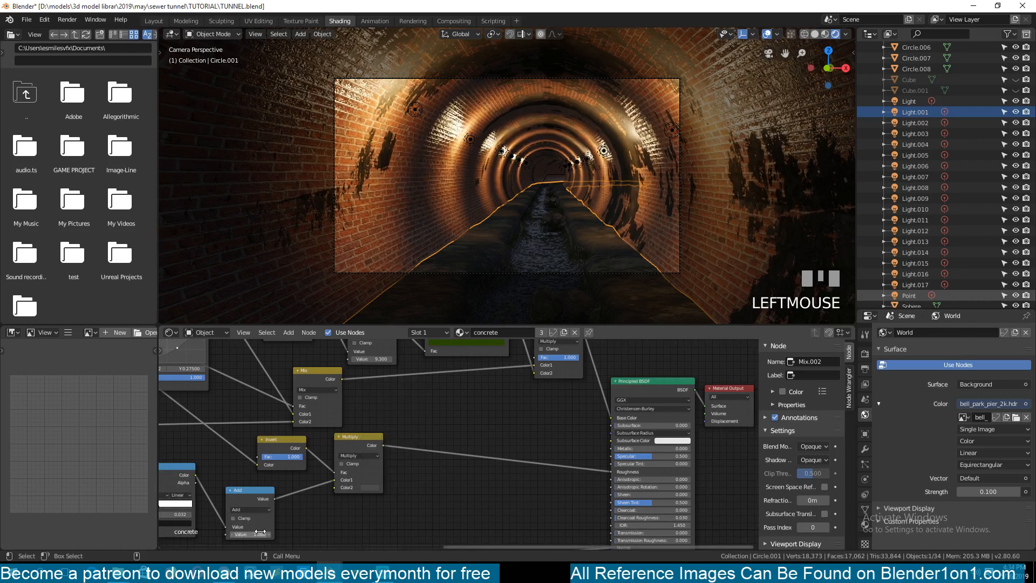
{"action": "left_click_drag", "start_coordinate": [244, 534], "coordinate": [234, 534]}
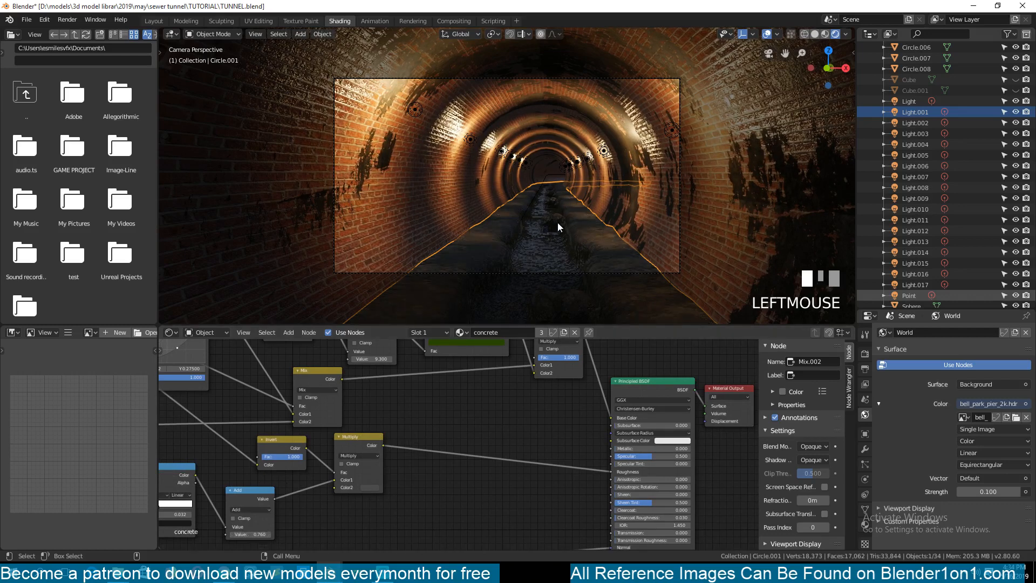
- Delete the selected rock vertices from the concrete walkway mesh along the water channel and deselect everything
{"action": "key", "text": "Tab"}
{"action": "key", "text": "x"}
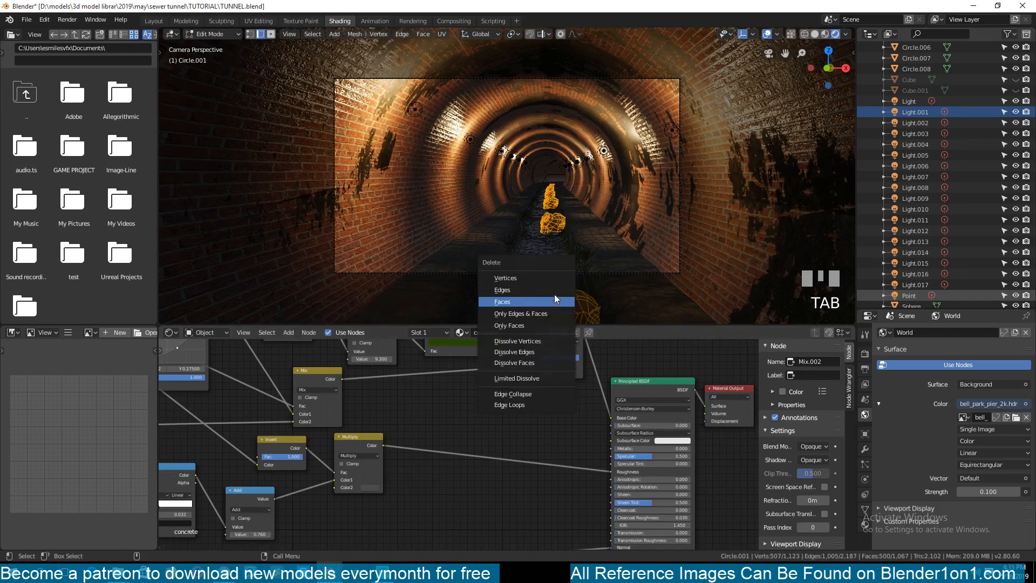
{"action": "left_click", "coordinate": [552, 280]}
{"action": "key", "text": "Tab"}
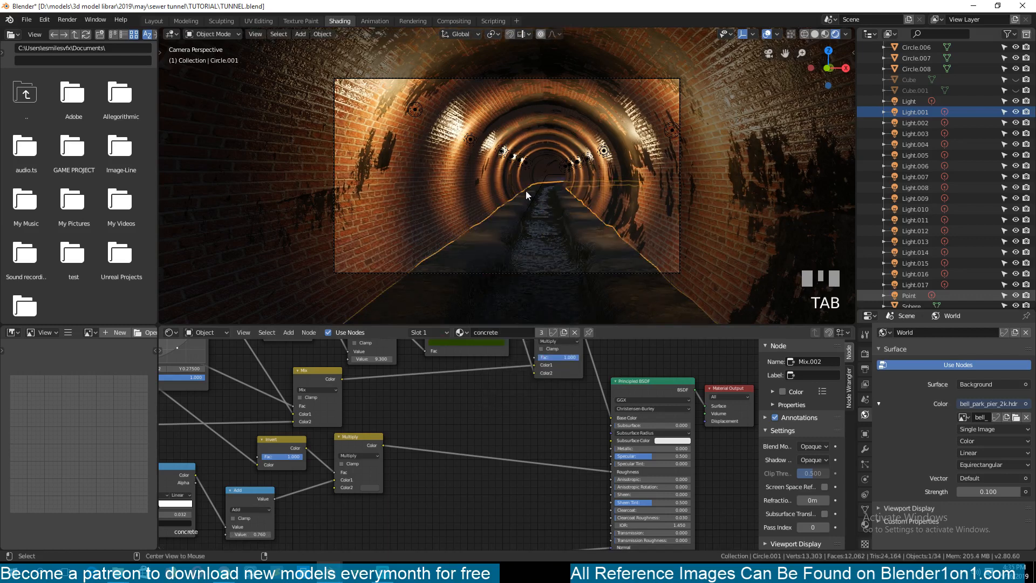
{"action": "key", "text": "a"}
{"action": "scroll", "coordinate": [497, 269], "scroll_direction": "up", "scroll_amount": 1}
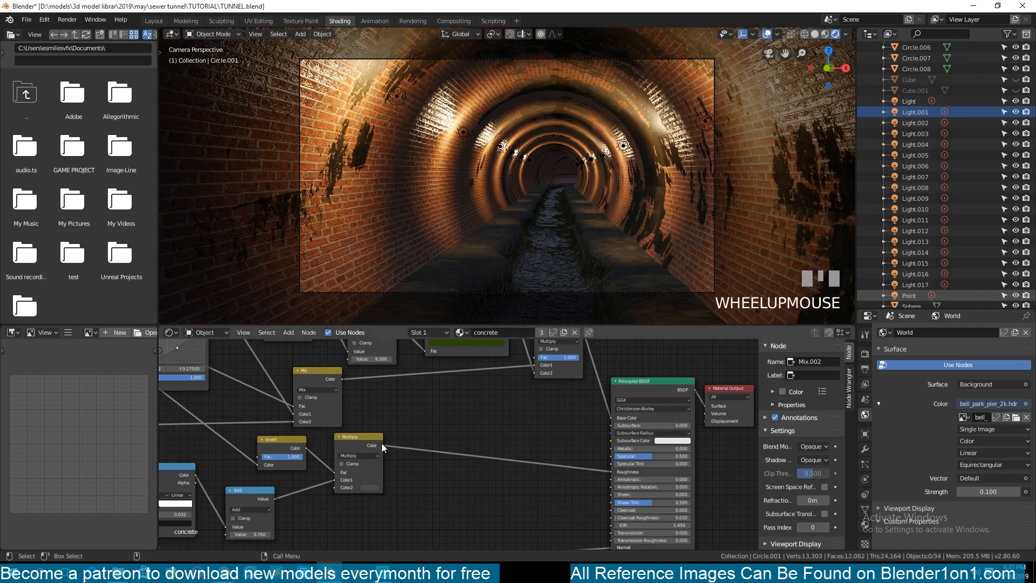
- Switch to the sewer tunnel1.blend window, leave local view and examine the finished tunnel's interior
{"action": "mouse_move", "coordinate": [329, 572]}
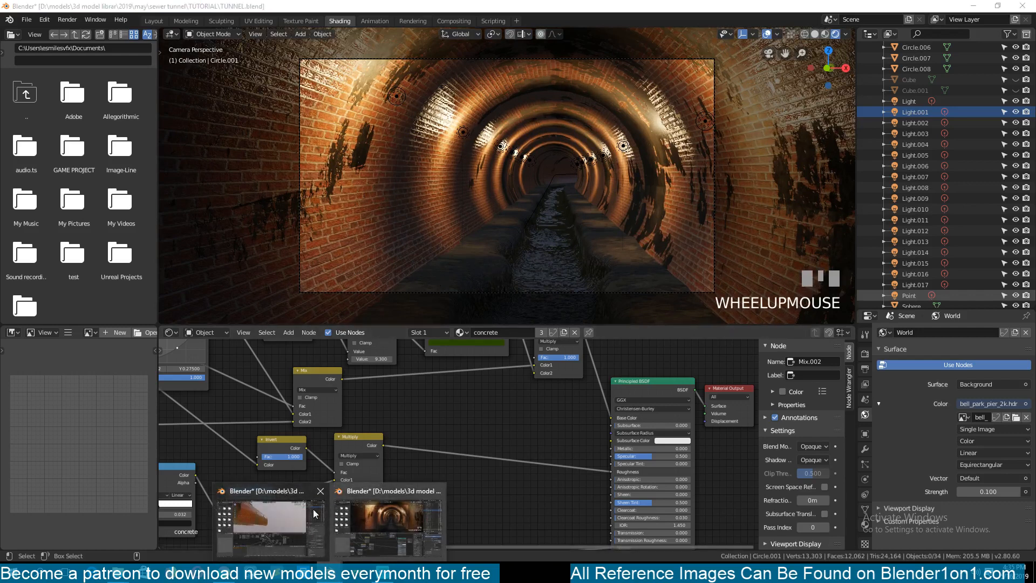
{"action": "left_click", "coordinate": [289, 501]}
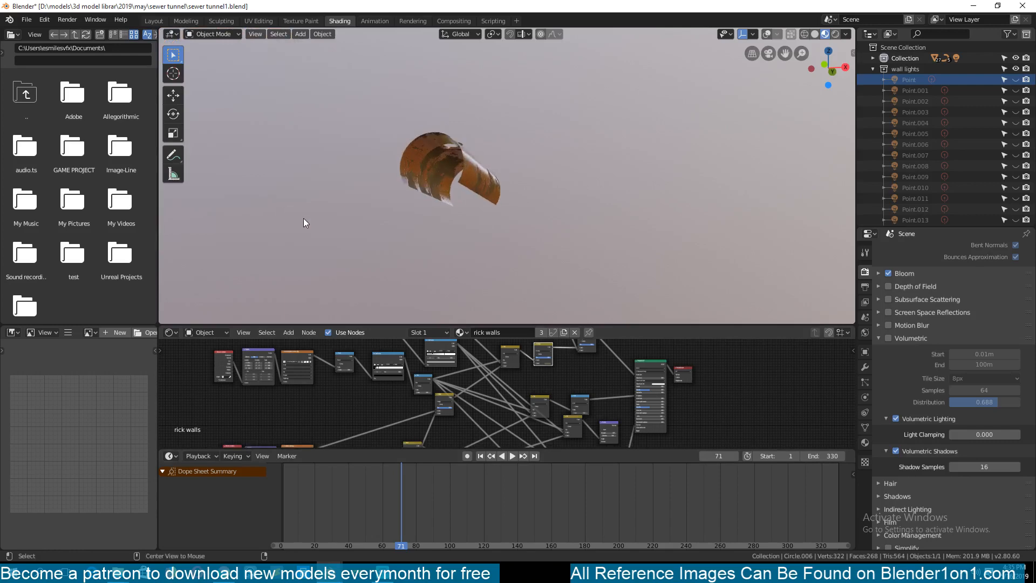
{"action": "key", "text": "KP_Divide"}
{"action": "scroll", "coordinate": [304, 218], "scroll_direction": "down", "scroll_amount": 6}
{"action": "mouse_move", "coordinate": [307, 218]}
{"action": "middle_mouse_down"}
{"action": "mouse_move", "coordinate": [328, 234]}
{"action": "mouse_move", "coordinate": [307, 199]}
{"action": "middle_mouse_up"}
{"action": "scroll", "coordinate": [328, 234], "scroll_direction": "up", "scroll_amount": 2}
{"action": "scroll", "coordinate": [308, 198], "scroll_direction": "up", "scroll_amount": 3}
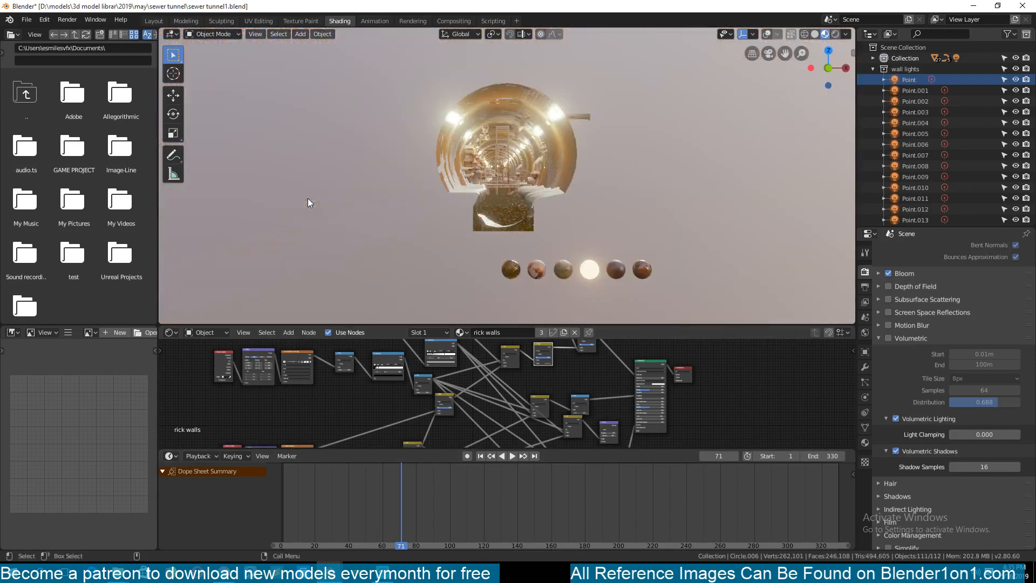
{"action": "scroll", "coordinate": [307, 198], "scroll_direction": "up", "scroll_amount": 6}
{"action": "mouse_move", "coordinate": [350, 245]}
{"action": "middle_mouse_down", "text": "shift"}
{"action": "mouse_move", "coordinate": [340, 222]}
{"action": "mouse_move", "coordinate": [359, 241]}
{"action": "middle_mouse_up", "text": "shift"}
{"action": "scroll", "coordinate": [341, 226], "scroll_direction": "up", "scroll_amount": 2}
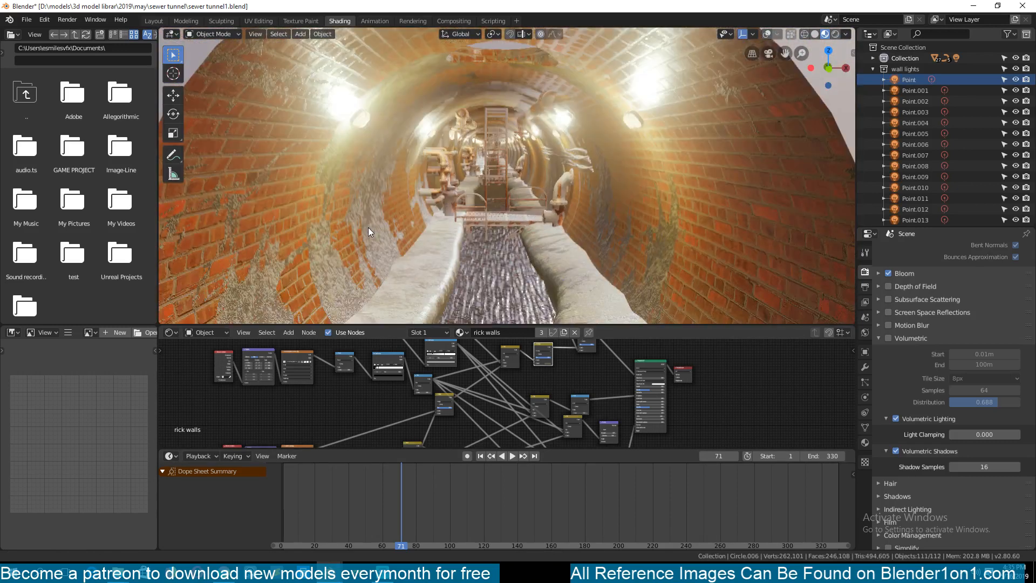
- Examine the footbridge over the water and its car shader_2 material in the finished tunnel
{"action": "scroll", "coordinate": [368, 228], "scroll_direction": "up", "scroll_amount": 3}
{"action": "left_click", "coordinate": [442, 258]}
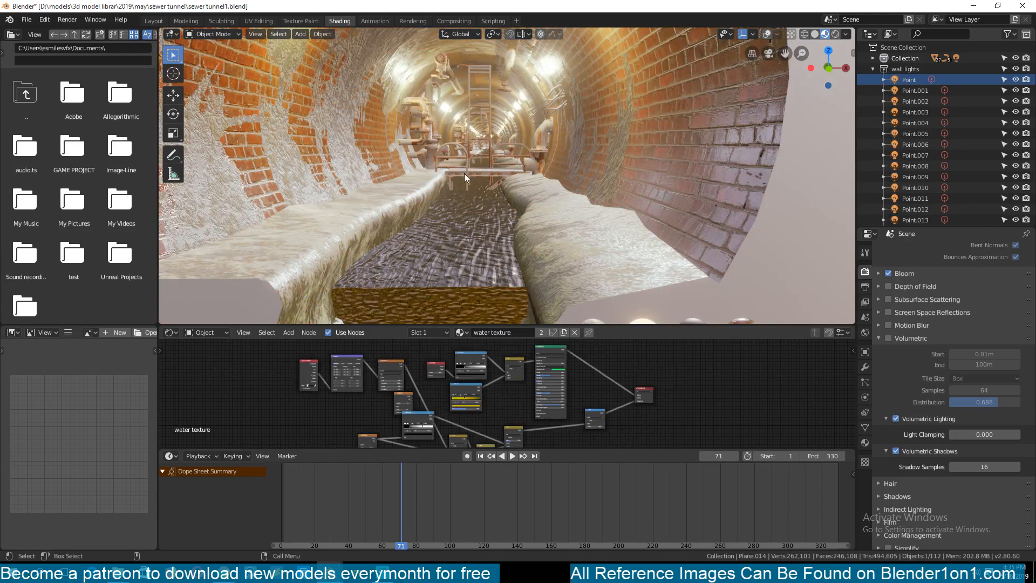
{"action": "scroll", "coordinate": [465, 173], "scroll_direction": "down", "scroll_amount": 2}
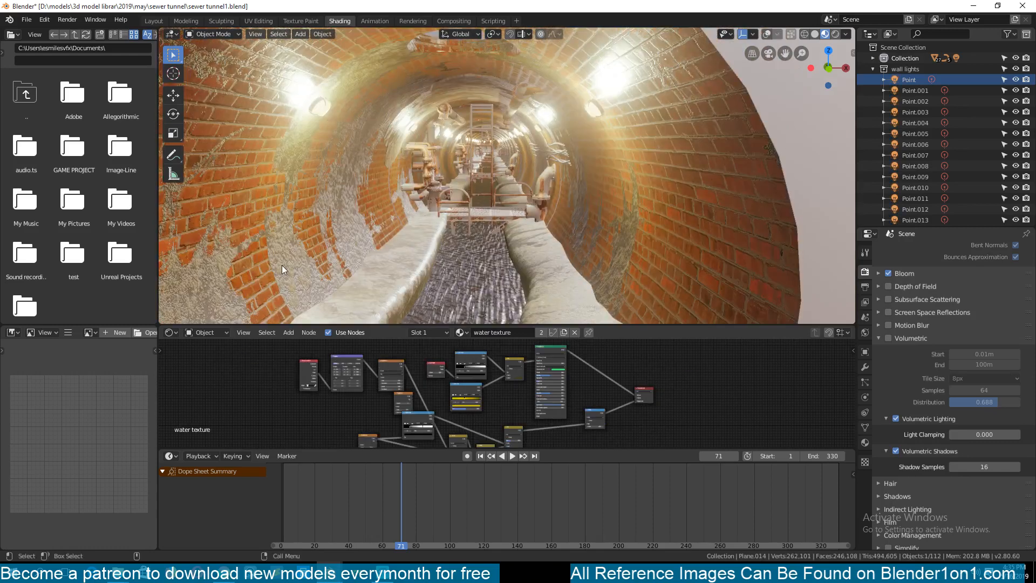
{"action": "left_click", "coordinate": [468, 214]}
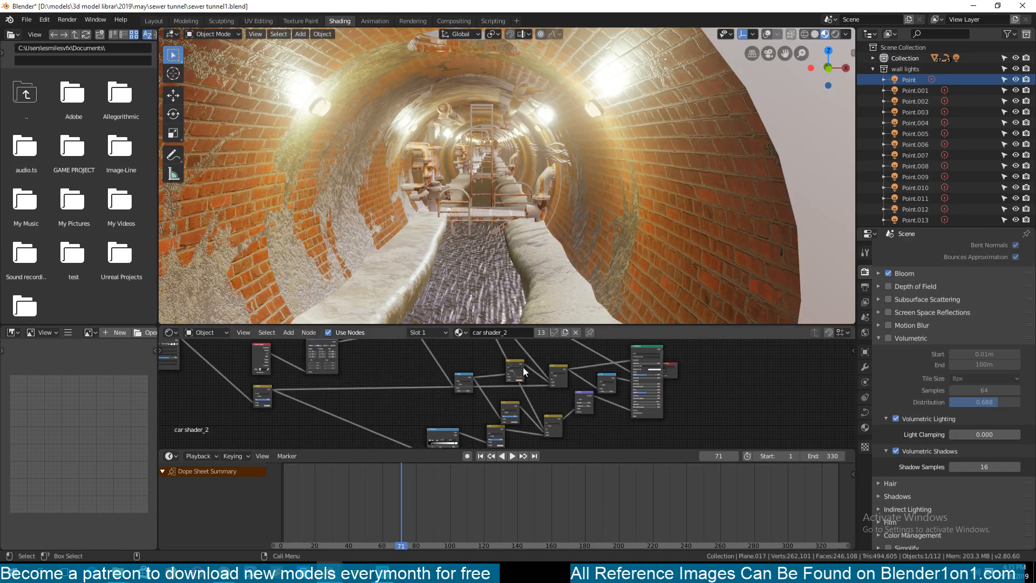
{"action": "left_click", "coordinate": [650, 221]}
{"action": "left_click", "coordinate": [471, 202]}
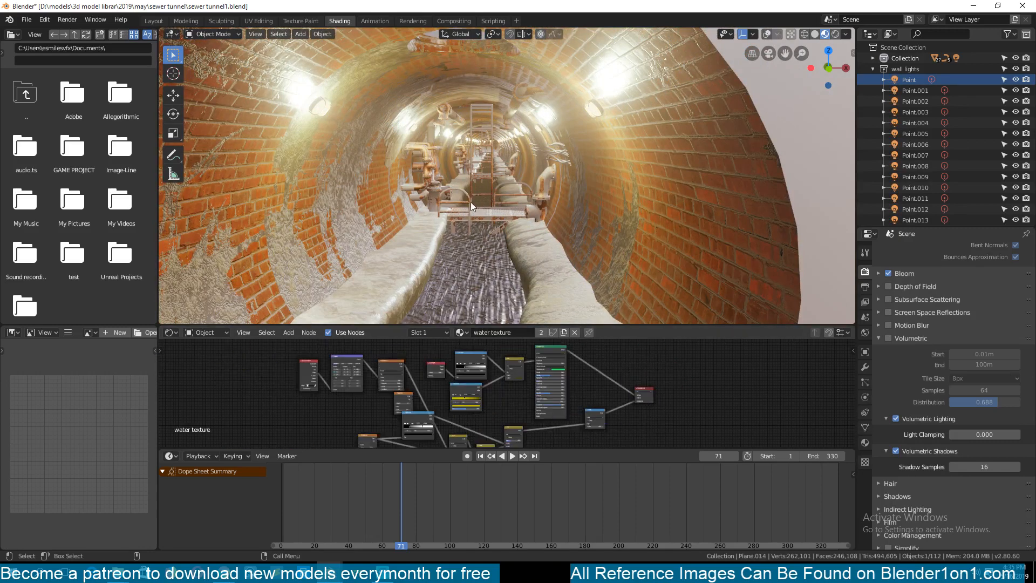
{"action": "left_click", "coordinate": [472, 209]}
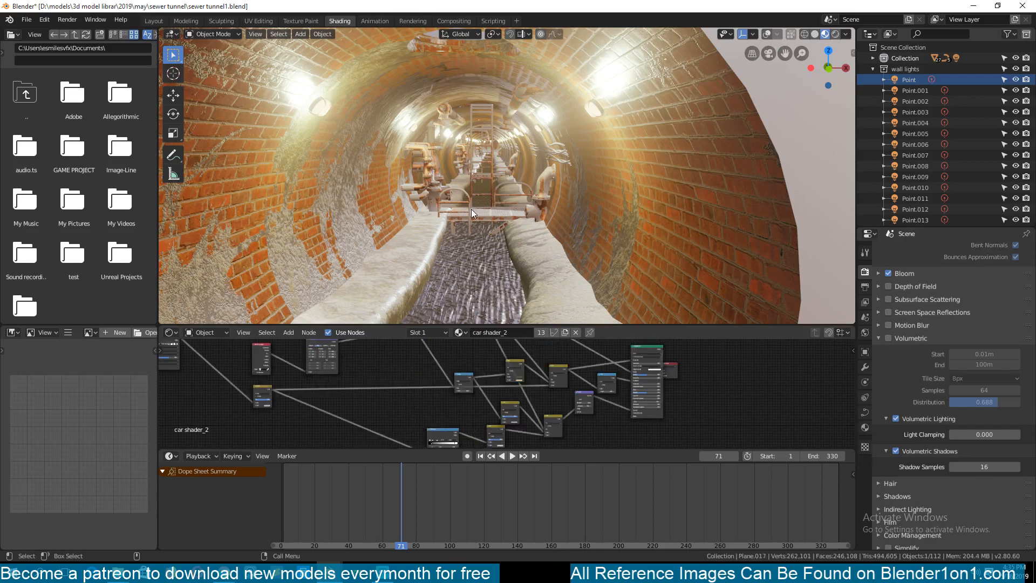
{"action": "key", "text": "KP_Decimal"}
{"action": "left_click", "coordinate": [571, 192]}
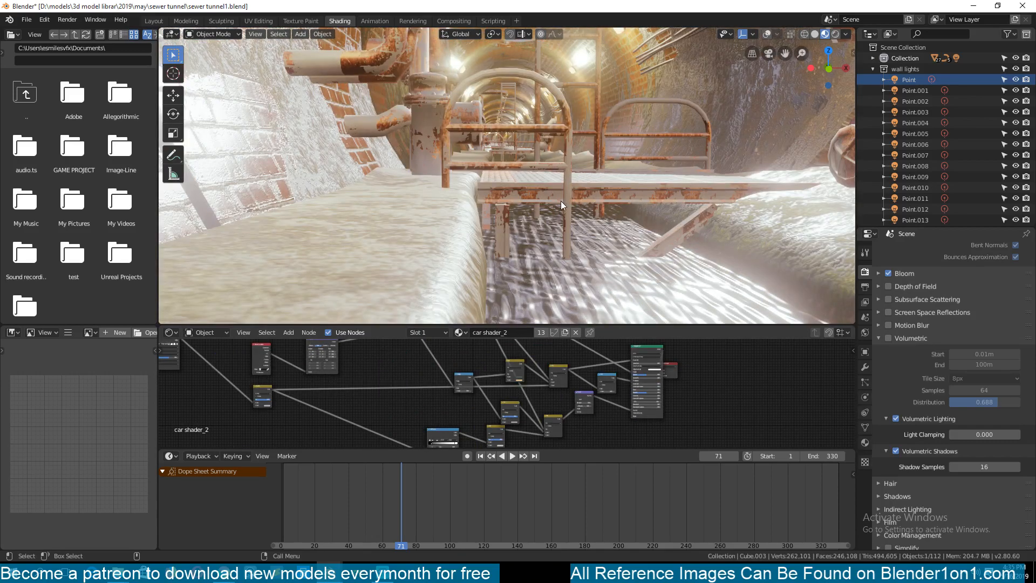
{"action": "key", "text": "KP_Decimal"}
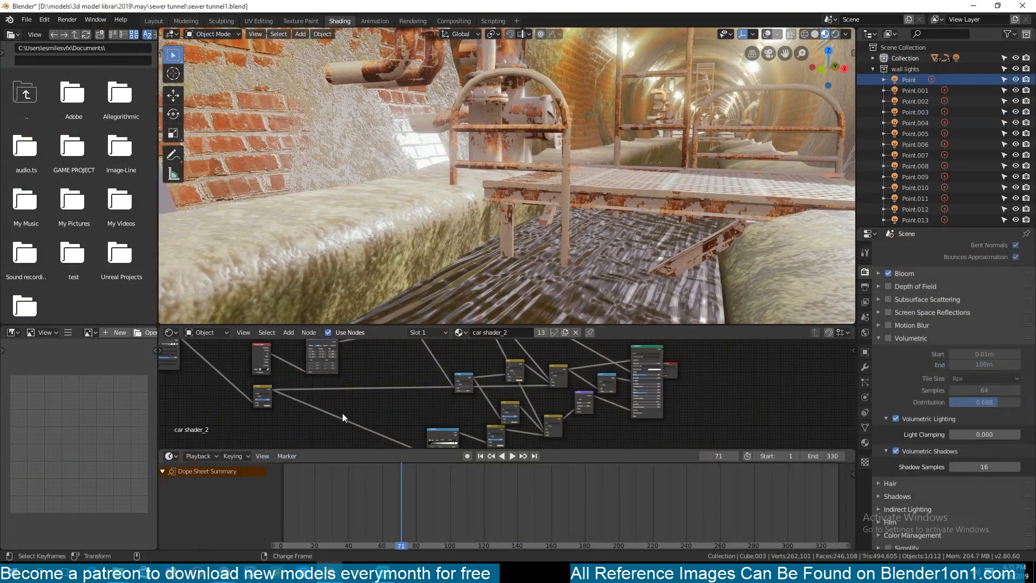
- Return to the TUNNEL.blend window and frame the red and blue sphere that carries the metalic shader material
{"action": "left_click", "coordinate": [406, 519]}
{"action": "scroll", "coordinate": [464, 249], "scroll_direction": "up", "scroll_amount": 1}
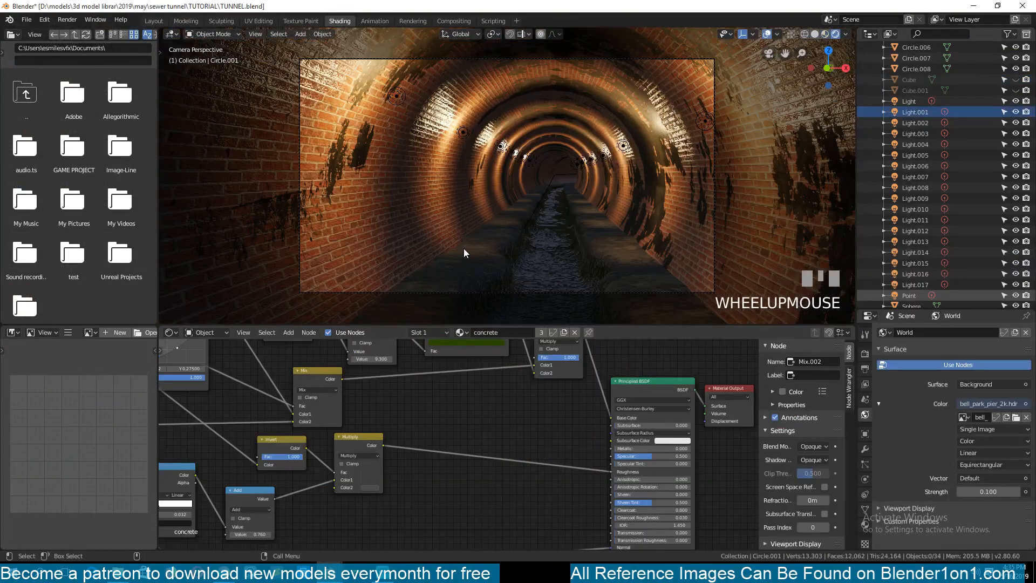
{"action": "scroll", "coordinate": [464, 248], "scroll_direction": "down", "scroll_amount": 3}
{"action": "middle_click_drag", "start_coordinate": [464, 249], "coordinate": [440, 274]}
{"action": "scroll", "coordinate": [439, 274], "scroll_direction": "down", "scroll_amount": 10}
{"action": "scroll", "coordinate": [440, 274], "scroll_direction": "up", "scroll_amount": 3}
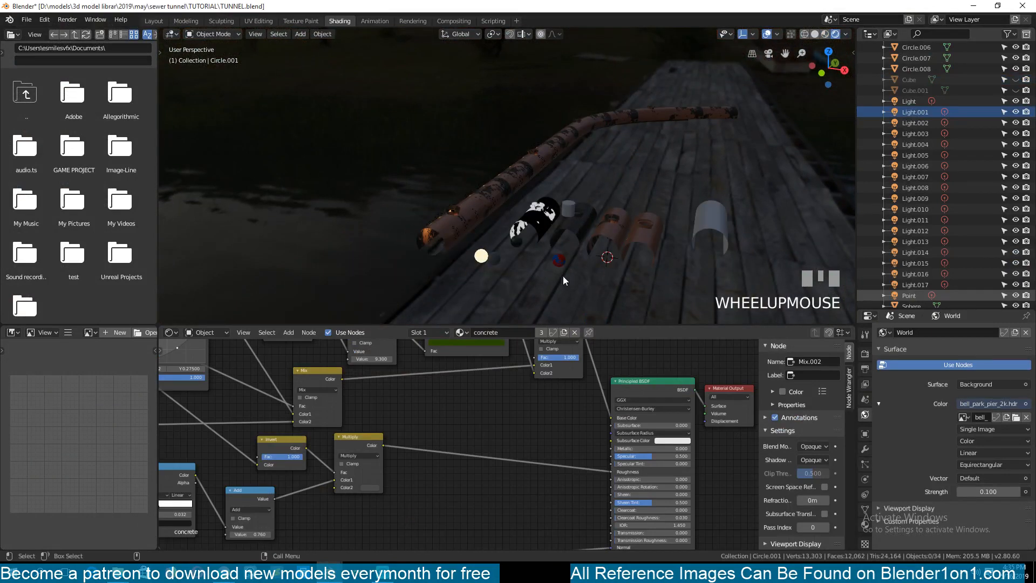
{"action": "left_click", "coordinate": [562, 262]}
{"action": "key", "text": "KP_Decimal"}
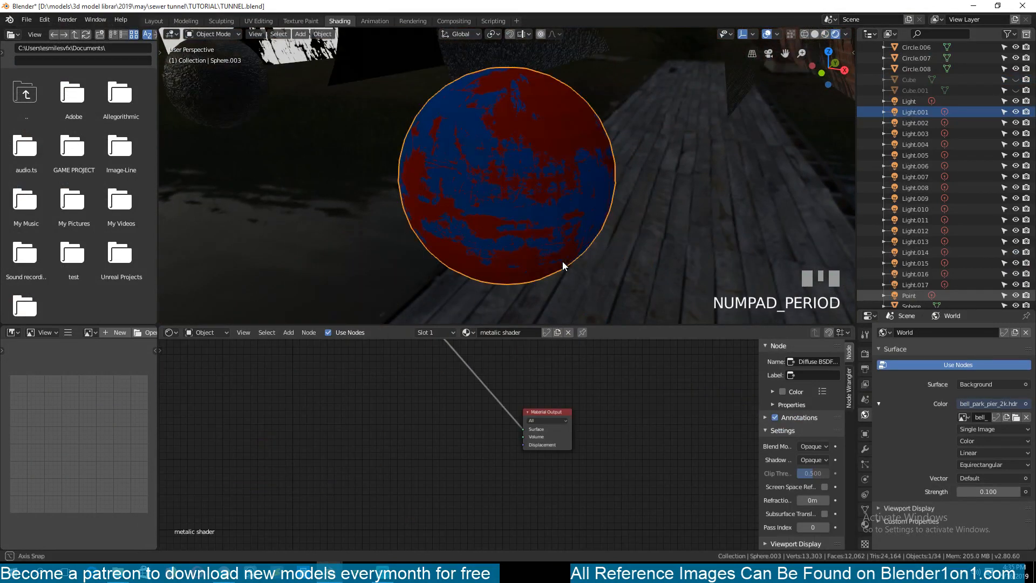
- Move the Mix Shader node higher beside the two Diffuse BSDF nodes in the metalic shader material
{"action": "key", "text": "grave"}
{"action": "scroll", "coordinate": [464, 442], "scroll_direction": "down", "scroll_amount": 5}
{"action": "middle_click_drag", "start_coordinate": [464, 443], "coordinate": [504, 362]}
{"action": "scroll", "coordinate": [458, 440], "scroll_direction": "up", "scroll_amount": 4}
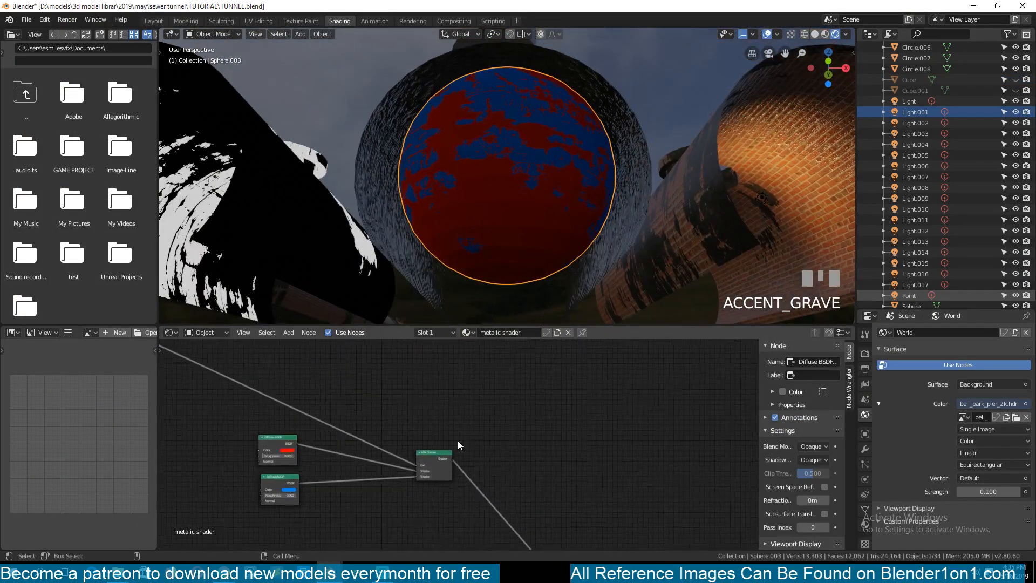
{"action": "middle_click_drag", "start_coordinate": [458, 441], "coordinate": [485, 400]}
{"action": "middle_click_drag", "start_coordinate": [282, 453], "coordinate": [373, 438]}
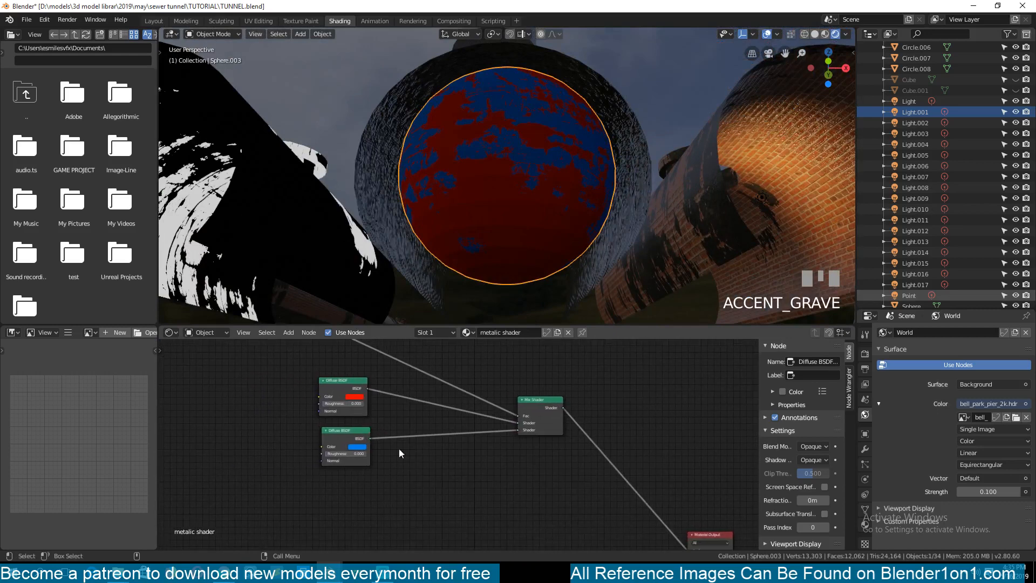
{"action": "left_click_drag", "start_coordinate": [534, 419], "coordinate": [545, 373]}
{"action": "middle_click_drag", "start_coordinate": [540, 431], "coordinate": [521, 428]}
{"action": "middle_click_drag", "start_coordinate": [356, 426], "coordinate": [436, 518]}
{"action": "middle_click_drag", "start_coordinate": [241, 429], "coordinate": [240, 419]}
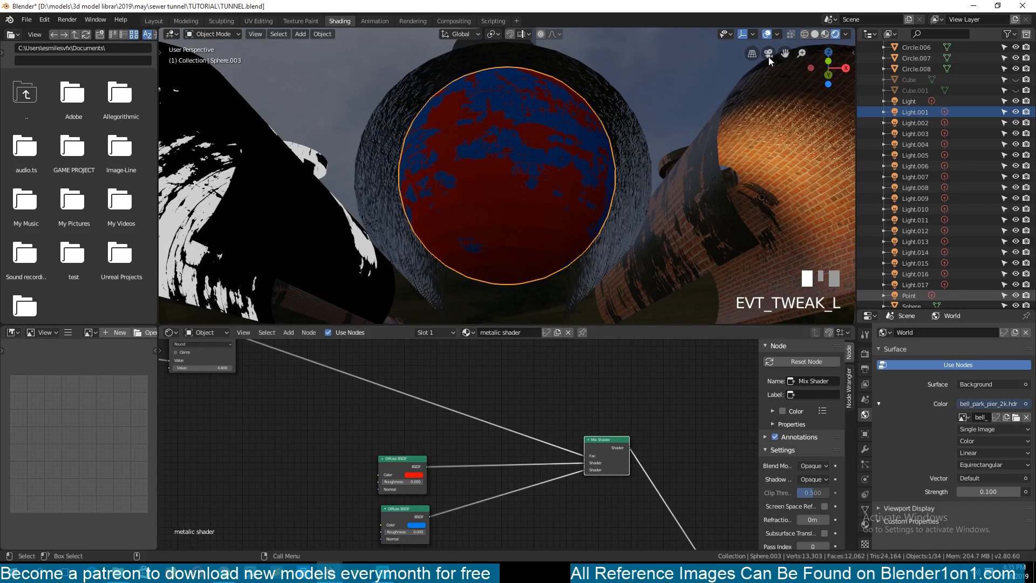
- Show the sphere in material preview and insert a Principled BSDF node between the Round and Mix Shader nodes
{"action": "key", "text": "grave"}
{"action": "left_click", "coordinate": [825, 34]}
{"action": "middle_click_drag", "start_coordinate": [667, 123], "coordinate": [630, 159]}
{"action": "middle_click_drag", "start_coordinate": [492, 432], "coordinate": [476, 464]}
{"action": "key", "text": "shift+a"}
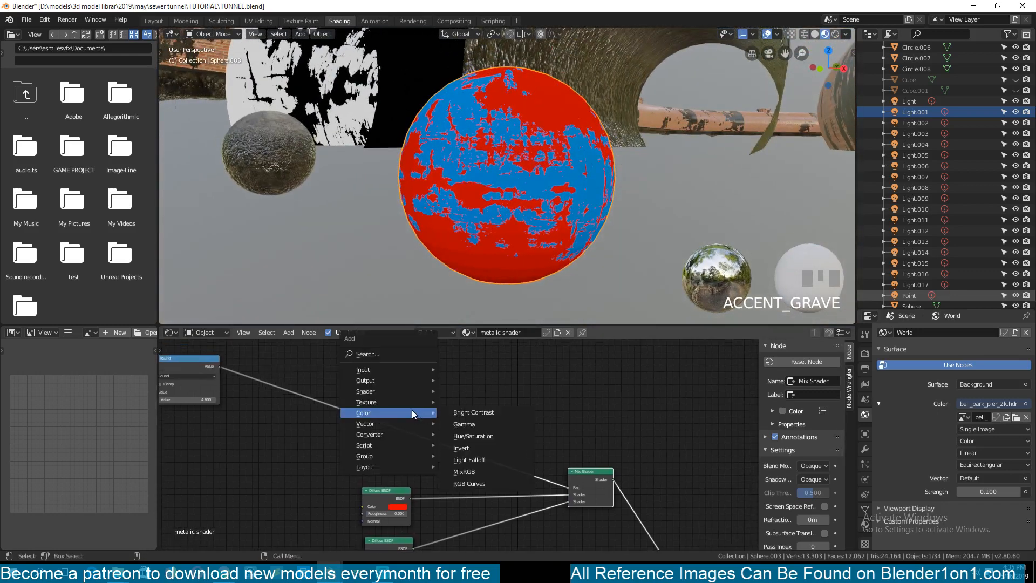
{"action": "mouse_move", "coordinate": [393, 391]}
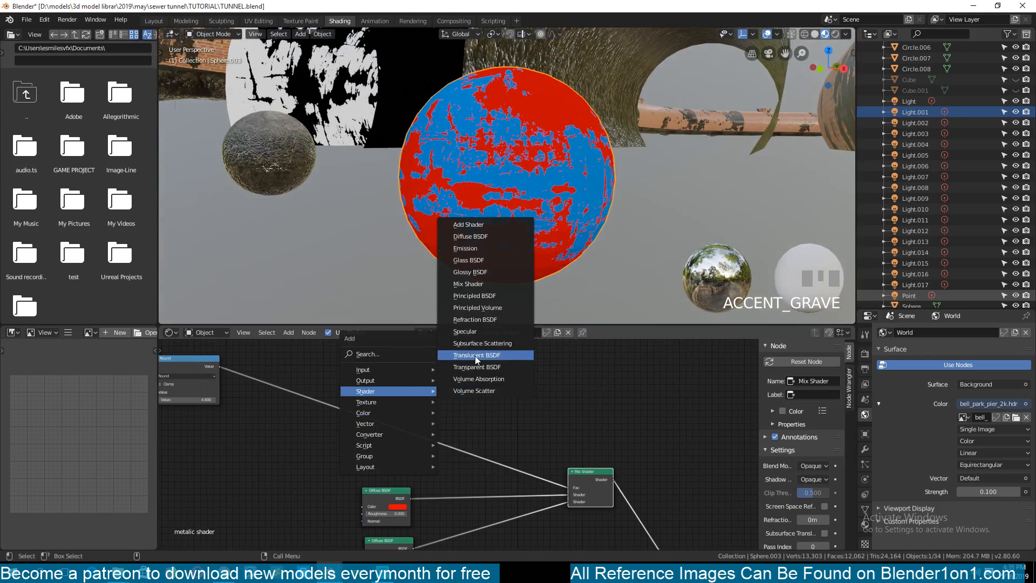
{"action": "left_click", "coordinate": [475, 296]}
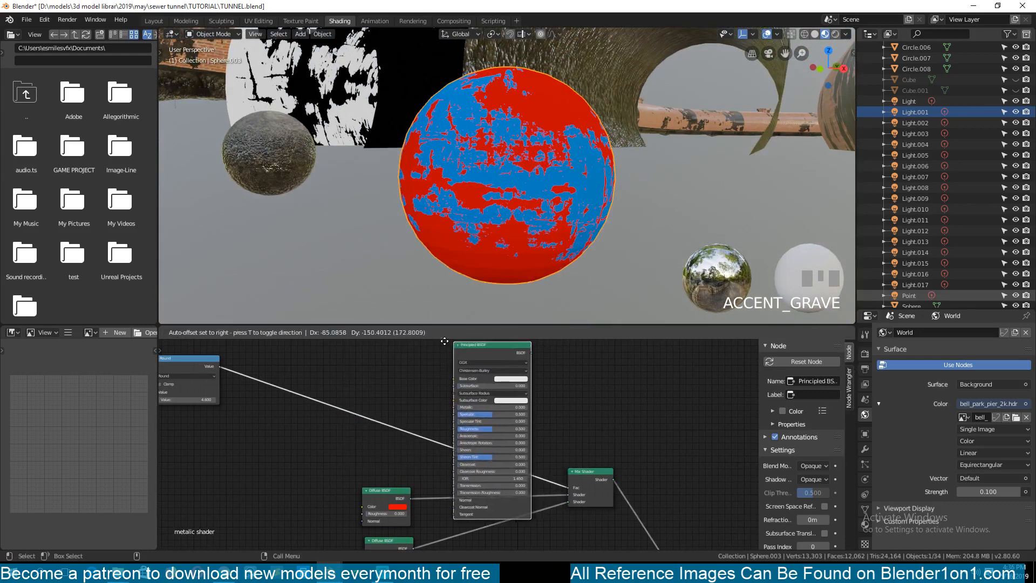
{"action": "middle_click_drag", "start_coordinate": [430, 408], "coordinate": [497, 419]}
{"action": "left_click_drag", "start_coordinate": [480, 369], "coordinate": [571, 348]}
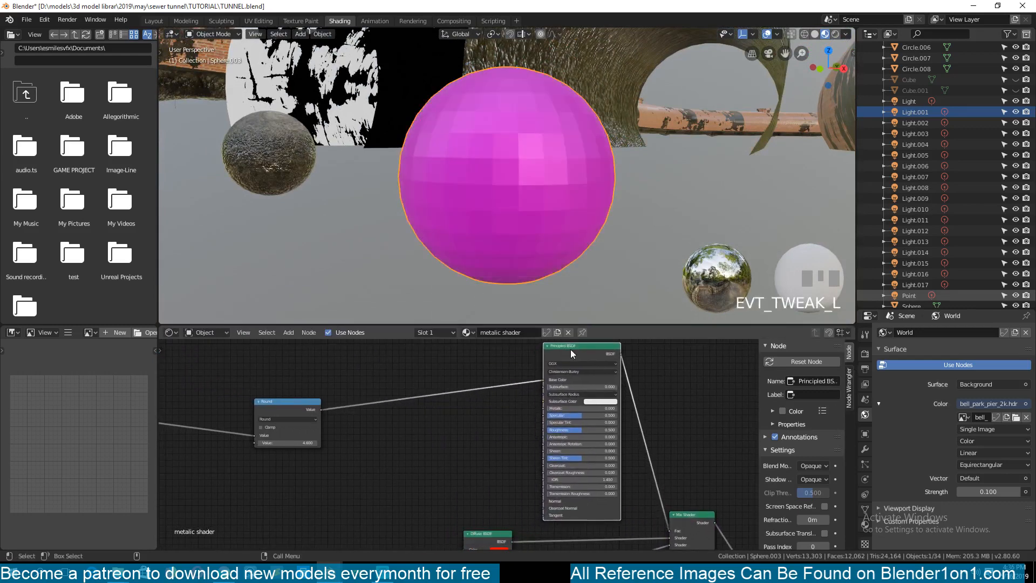
- Add a MixRGB node between the Round node and the Principled BSDF in the metalic shader material
{"action": "scroll", "coordinate": [485, 375], "scroll_direction": "down", "scroll_amount": 4}
{"action": "middle_click_drag", "start_coordinate": [485, 382], "coordinate": [500, 375]}
{"action": "scroll", "coordinate": [500, 375], "scroll_direction": "up", "scroll_amount": 3}
{"action": "scroll", "coordinate": [500, 375], "scroll_direction": "up", "scroll_amount": 1}
{"action": "middle_click_drag", "start_coordinate": [378, 402], "coordinate": [406, 424]}
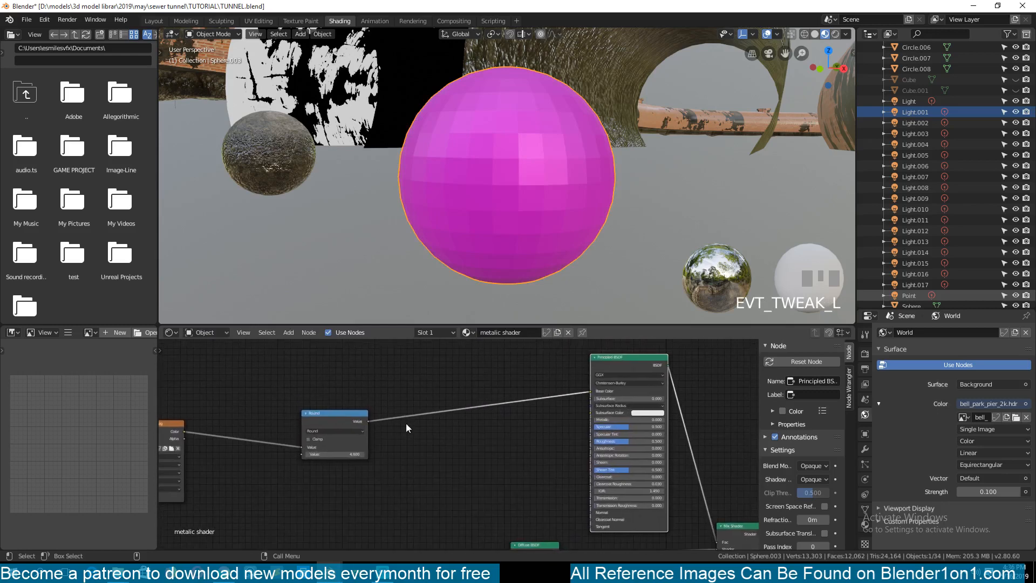
{"action": "middle_click_drag", "start_coordinate": [480, 475], "coordinate": [475, 448]}
{"action": "middle_click_drag", "start_coordinate": [552, 521], "coordinate": [560, 523]}
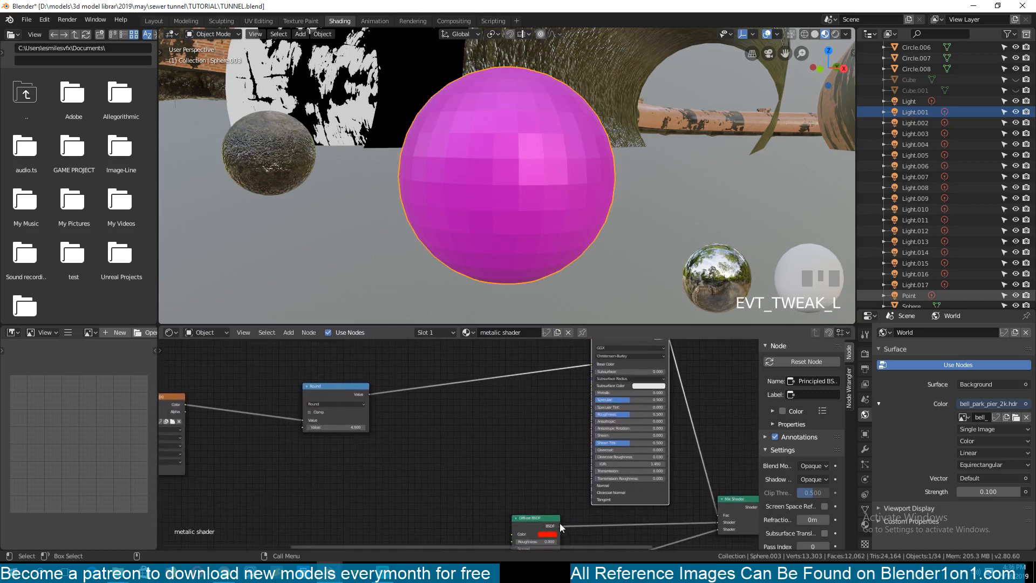
{"action": "key", "text": "shift+a"}
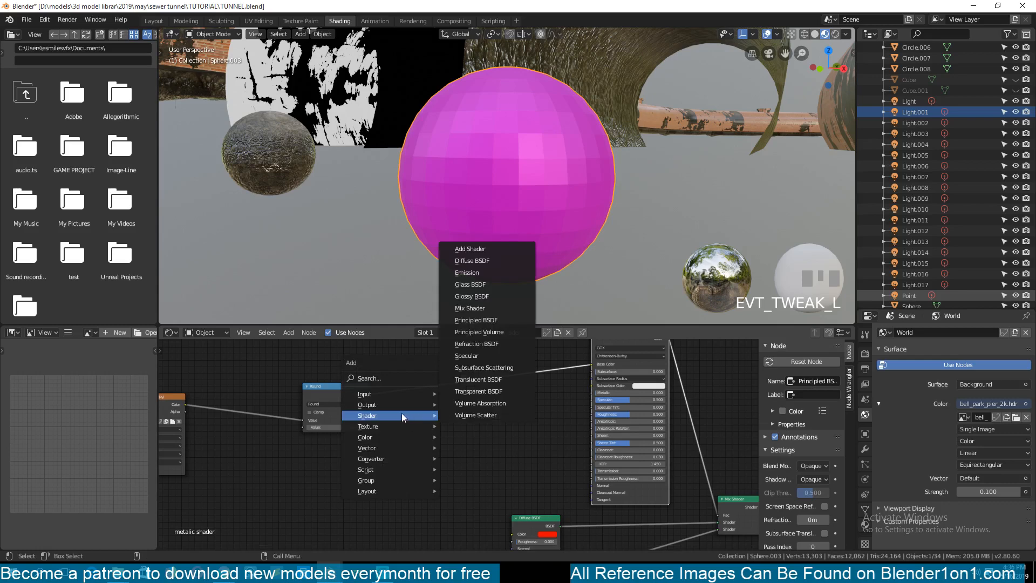
{"action": "mouse_move", "coordinate": [443, 435]}
{"action": "left_click", "coordinate": [475, 495]}
{"action": "left_click", "coordinate": [459, 419]}
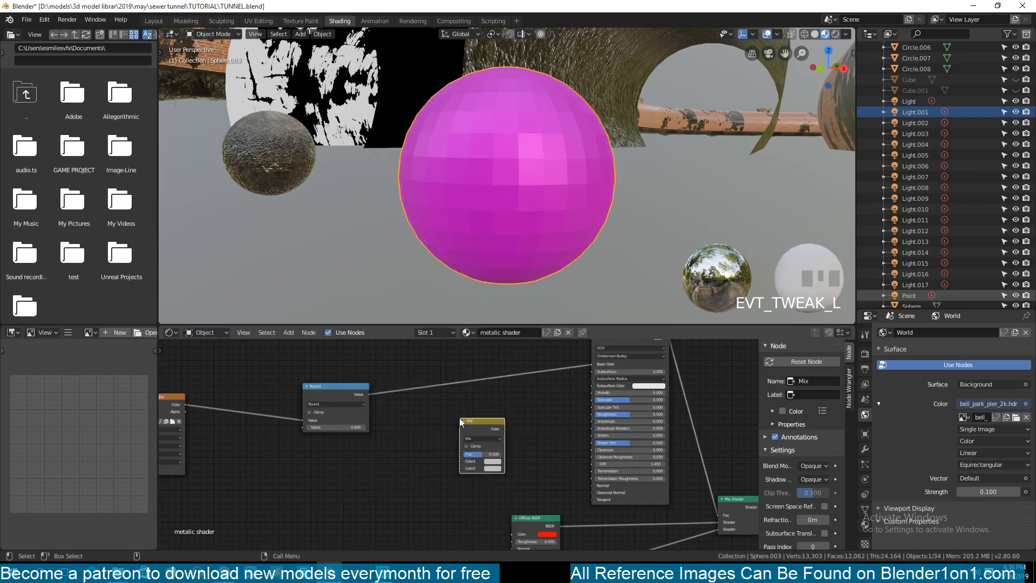
- Set the Mix node's Color1 to blue and its Color2 to red
{"action": "middle_click_drag", "start_coordinate": [511, 471], "coordinate": [485, 427]}
{"action": "left_click", "coordinate": [473, 421]}
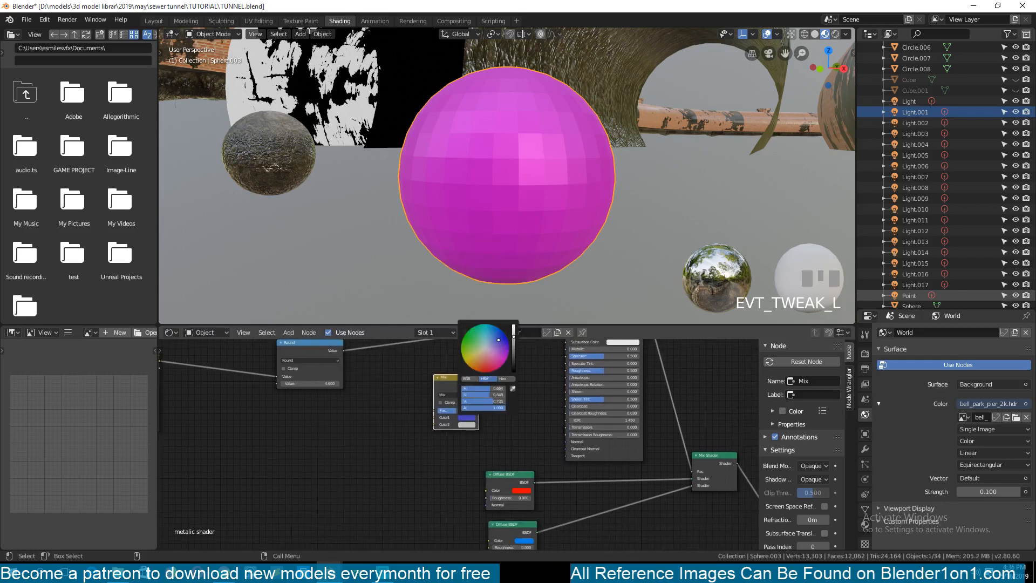
{"action": "left_click", "coordinate": [503, 346]}
{"action": "left_click", "coordinate": [468, 425]}
{"action": "left_click", "coordinate": [504, 360]}
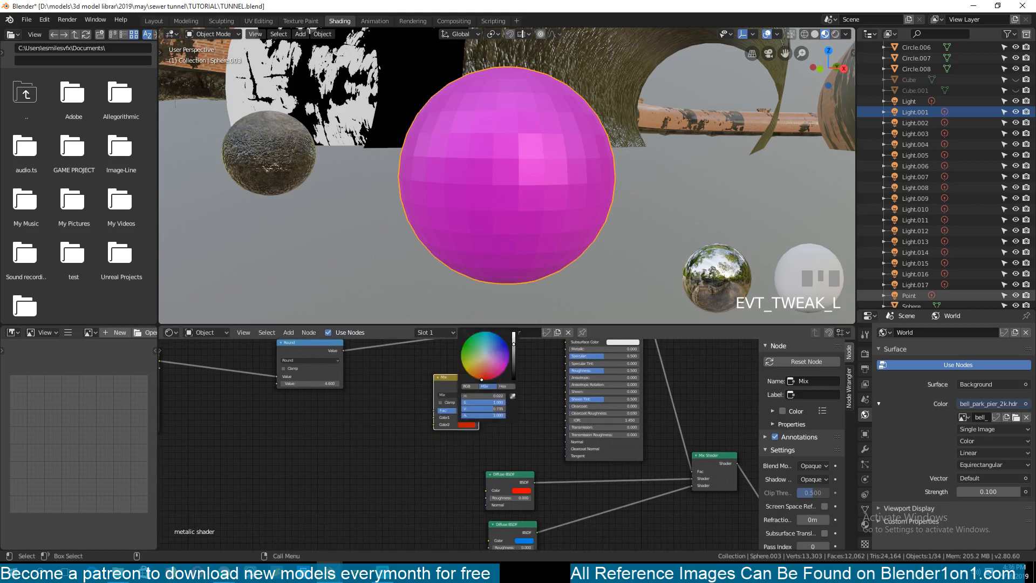
- Drive the Mix node's Fac with the Round value and link its Color output to the Principled BSDF's Base Color
{"action": "mouse_move", "coordinate": [344, 351]}
{"action": "left_mouse_down"}
{"action": "mouse_move", "coordinate": [414, 387]}
{"action": "mouse_move", "coordinate": [387, 381]}
{"action": "left_mouse_up"}
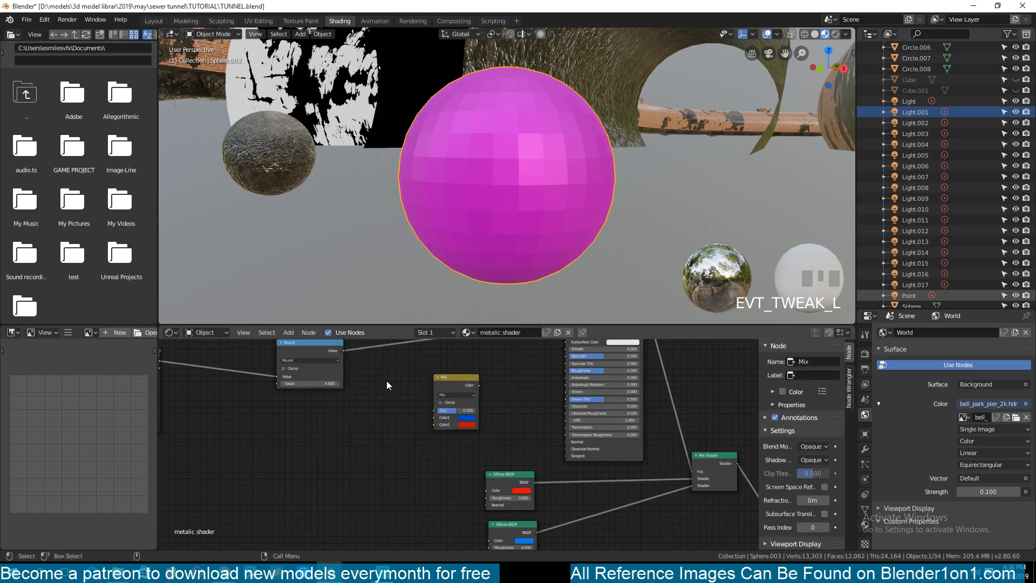
{"action": "left_click_drag", "start_coordinate": [341, 352], "coordinate": [432, 413]}
{"action": "key", "text": "grave"}
{"action": "middle_click_drag", "start_coordinate": [433, 413], "coordinate": [273, 452]}
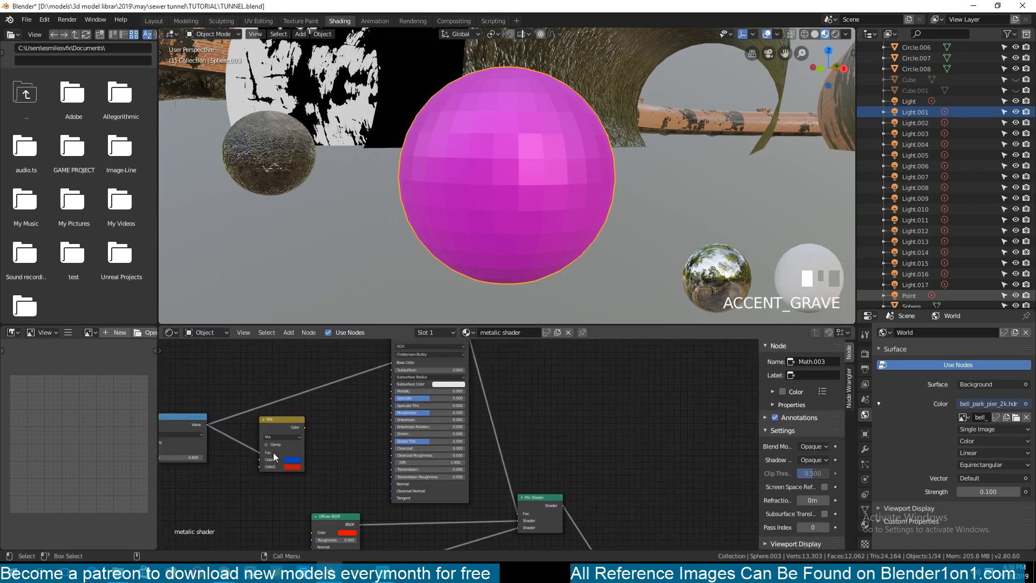
{"action": "left_click_drag", "start_coordinate": [305, 428], "coordinate": [397, 363]}
{"action": "middle_click_drag", "start_coordinate": [398, 363], "coordinate": [408, 407]}
{"action": "middle_click_drag", "start_coordinate": [468, 501], "coordinate": [446, 391]}
- Feed the Principled BSDF directly into a closer-placed Material Output and delete the Mix Shader and both Diffuse BSDF nodes
{"action": "scroll", "coordinate": [539, 433], "scroll_direction": "down", "scroll_amount": 6}
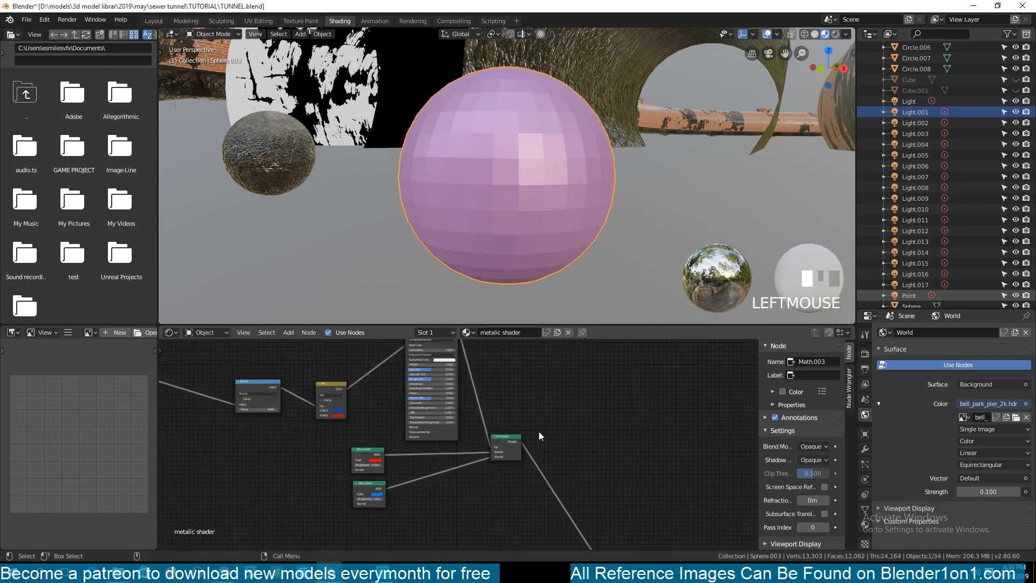
{"action": "left_click", "coordinate": [445, 362], "text": "ctrl+shift"}
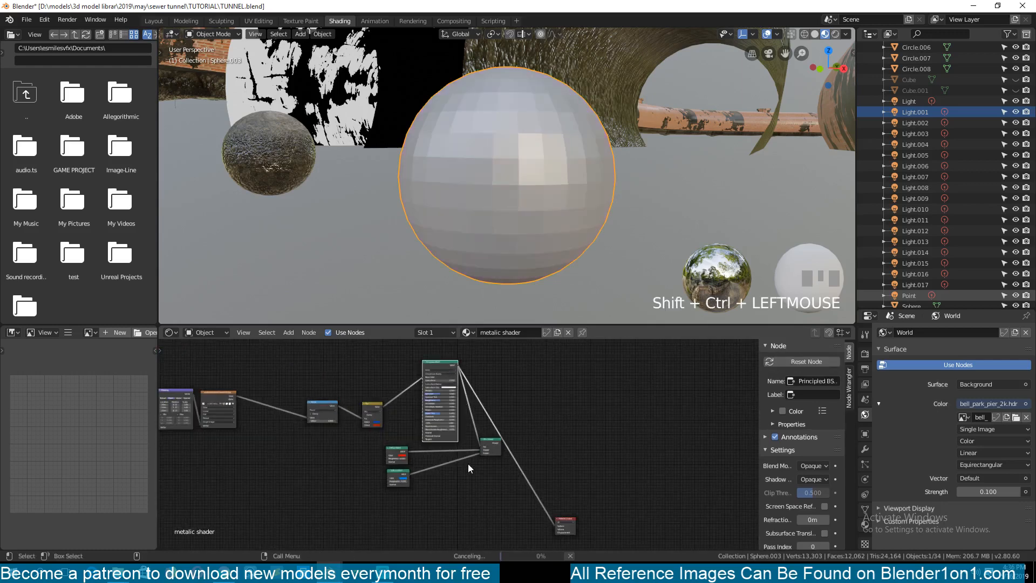
{"action": "left_click", "coordinate": [489, 447]}
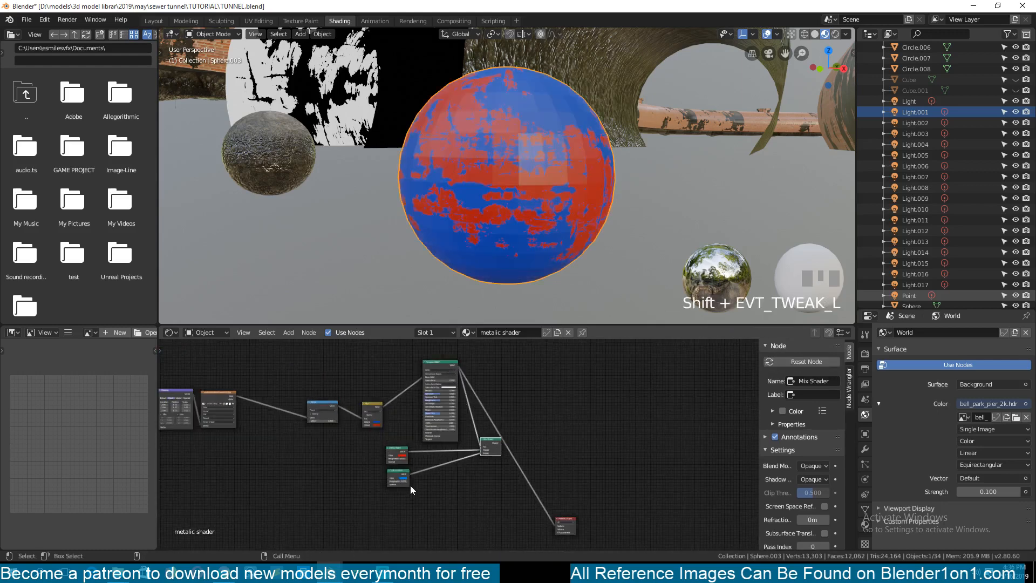
{"action": "key", "text": "Delete"}
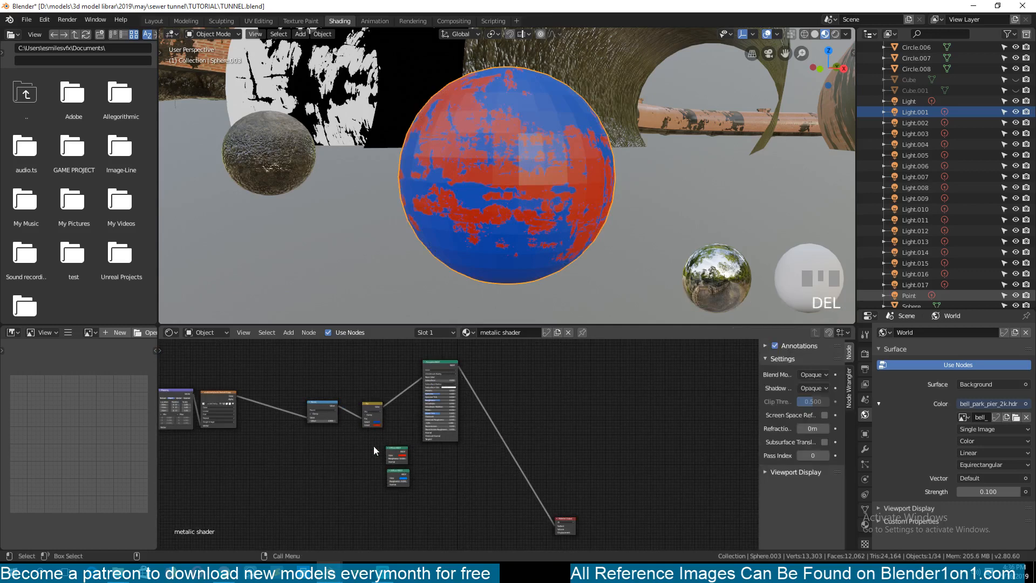
{"action": "left_click_drag", "start_coordinate": [373, 445], "coordinate": [414, 477]}
{"action": "key", "text": "Delete"}
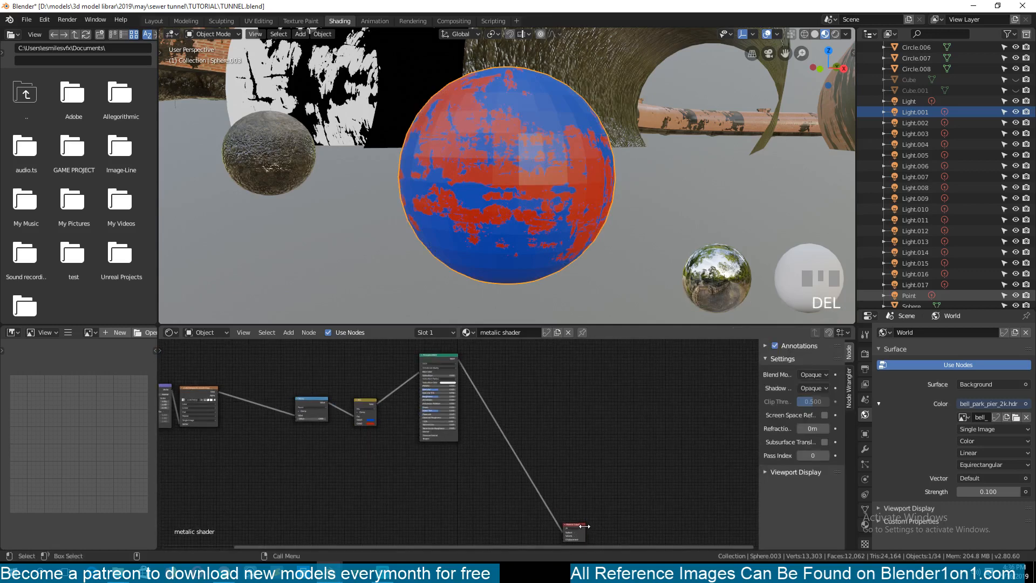
{"action": "left_click_drag", "start_coordinate": [584, 526], "coordinate": [544, 406]}
- Shade the sphere smooth and save TUNNEL.blend
{"action": "right_click", "coordinate": [510, 239]}
{"action": "left_click", "coordinate": [511, 234]}
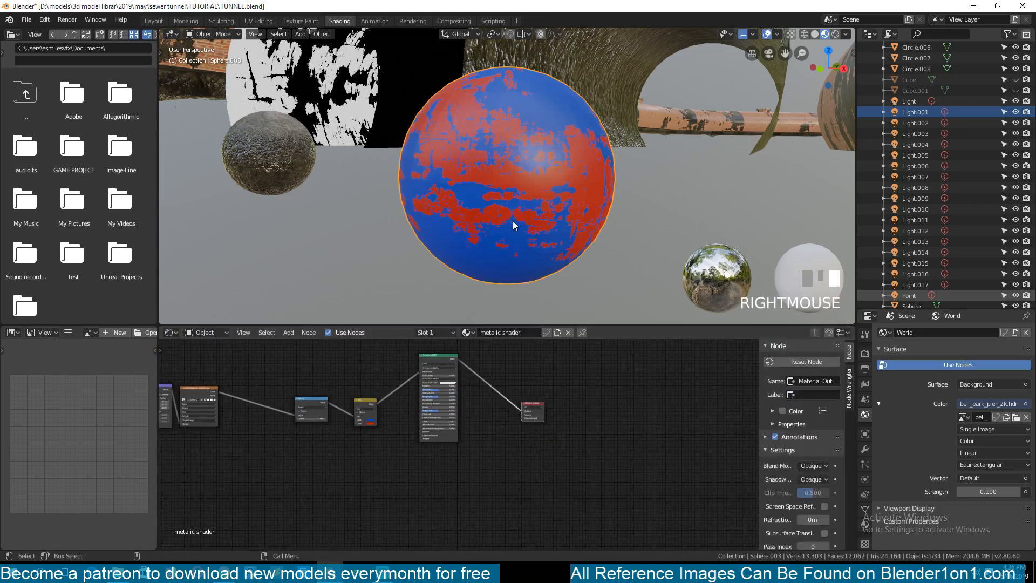
{"action": "key", "text": "ctrl+s"}
{"action": "key", "text": "grave"}
- Move the Mix and Round nodes higher so they line up beside the Principled BSDF
{"action": "scroll", "coordinate": [488, 396], "scroll_direction": "up", "scroll_amount": 2}
{"action": "middle_click_drag", "start_coordinate": [488, 396], "coordinate": [503, 490]}
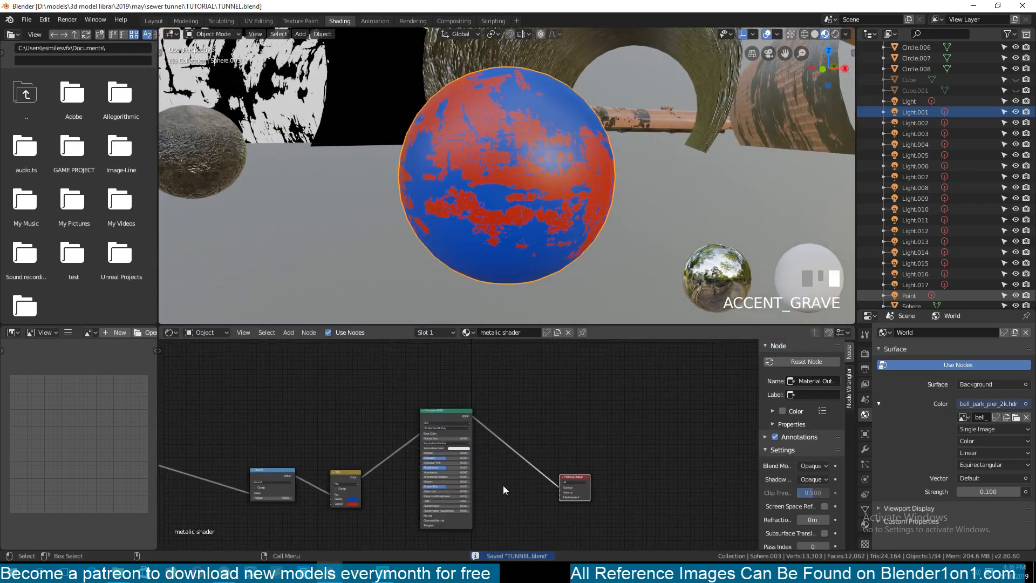
{"action": "scroll", "coordinate": [503, 485], "scroll_direction": "up", "scroll_amount": 1}
{"action": "left_click_drag", "start_coordinate": [317, 486], "coordinate": [338, 401]}
{"action": "scroll", "coordinate": [351, 453], "scroll_direction": "up", "scroll_amount": 2}
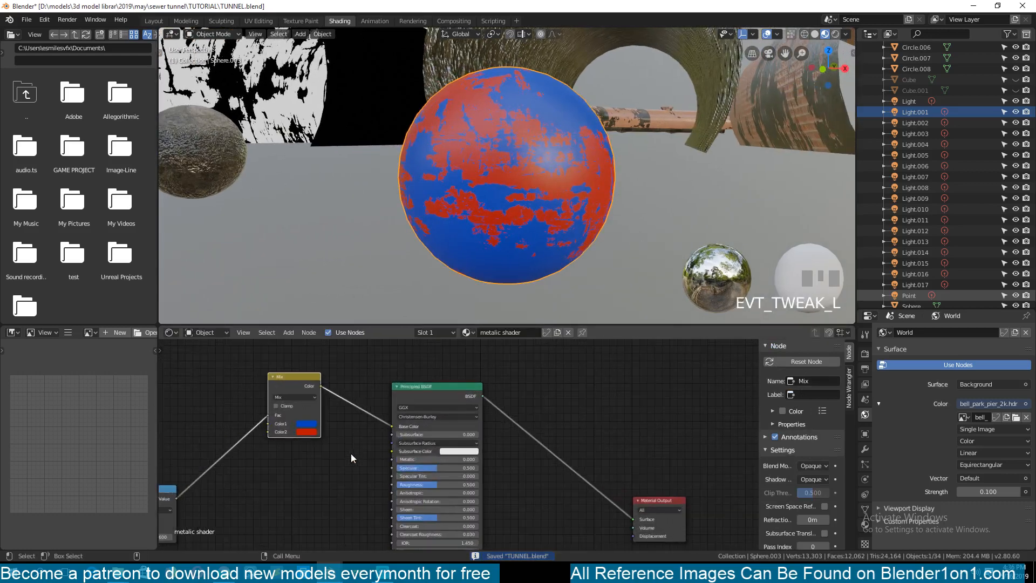
{"action": "middle_click_drag", "start_coordinate": [350, 453], "coordinate": [377, 461]}
{"action": "left_click_drag", "start_coordinate": [189, 491], "coordinate": [228, 391]}
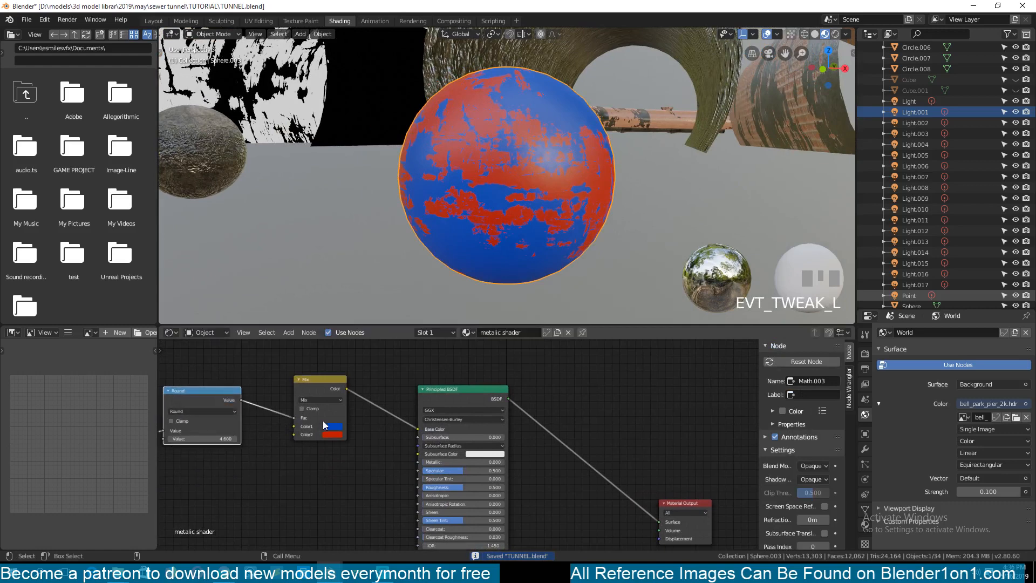
- Add an Image Texture node below the Round node
{"action": "middle_click_drag", "start_coordinate": [271, 443], "coordinate": [399, 392]}
{"action": "scroll", "coordinate": [259, 400], "scroll_direction": "down", "scroll_amount": 3}
{"action": "key", "text": "shift+a"}
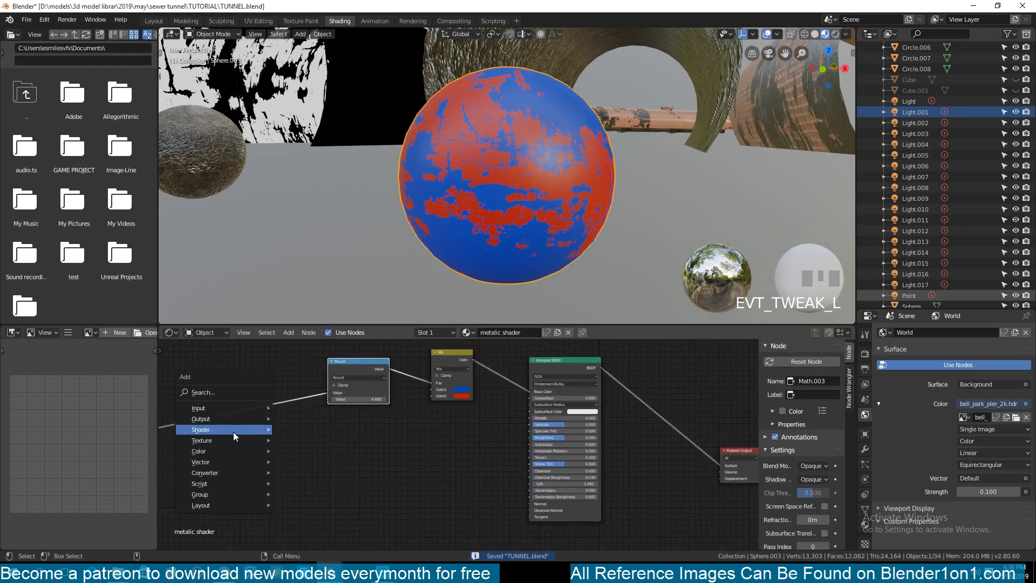
{"action": "mouse_move", "coordinate": [232, 409]}
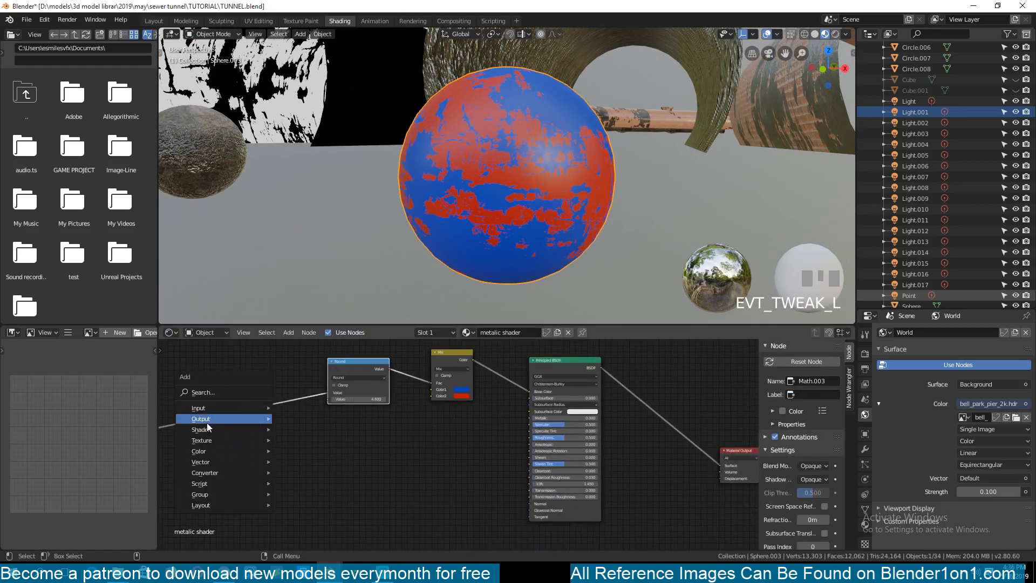
{"action": "mouse_move", "coordinate": [209, 440]}
{"action": "left_click", "coordinate": [307, 356]}
{"action": "left_click", "coordinate": [322, 464]}
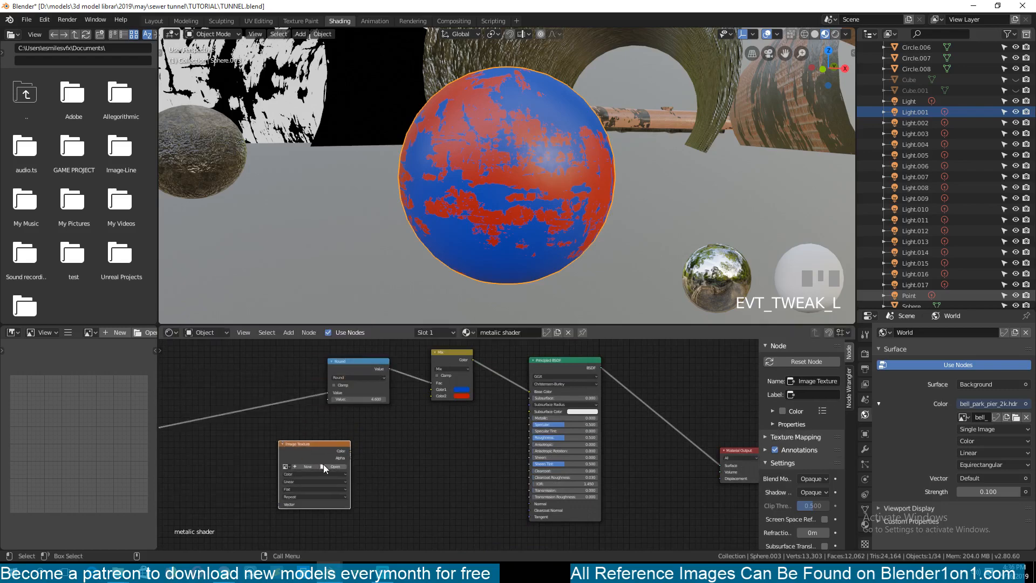
- Load the brown rust image 700_FO83494308 from the TEXTURES folder into the new Image Texture node
{"action": "left_click", "coordinate": [323, 464]}
{"action": "left_click", "coordinate": [51, 253]}
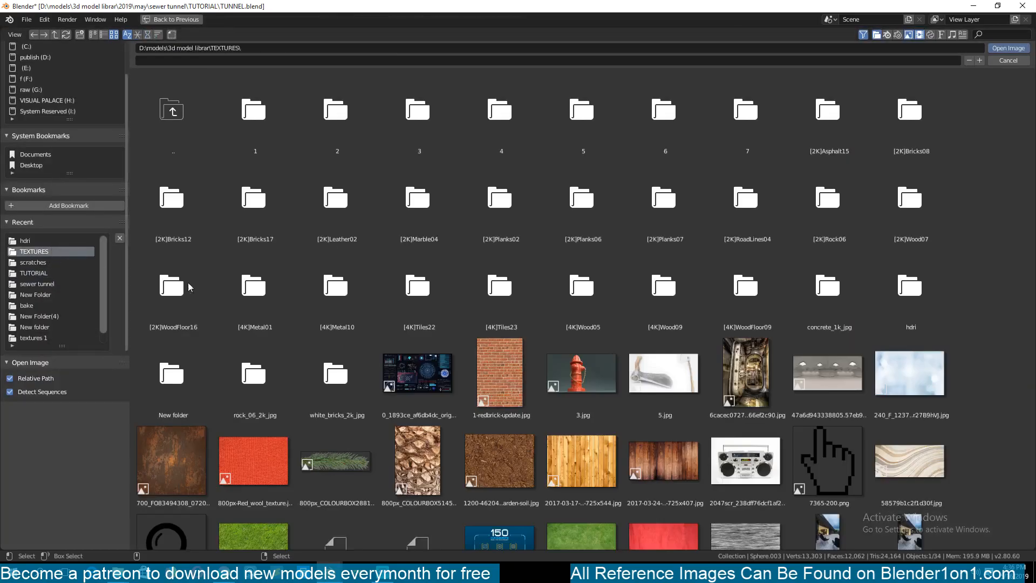
{"action": "scroll", "coordinate": [376, 433], "scroll_direction": "down", "scroll_amount": 10}
{"action": "scroll", "coordinate": [376, 428], "scroll_direction": "up", "scroll_amount": 10}
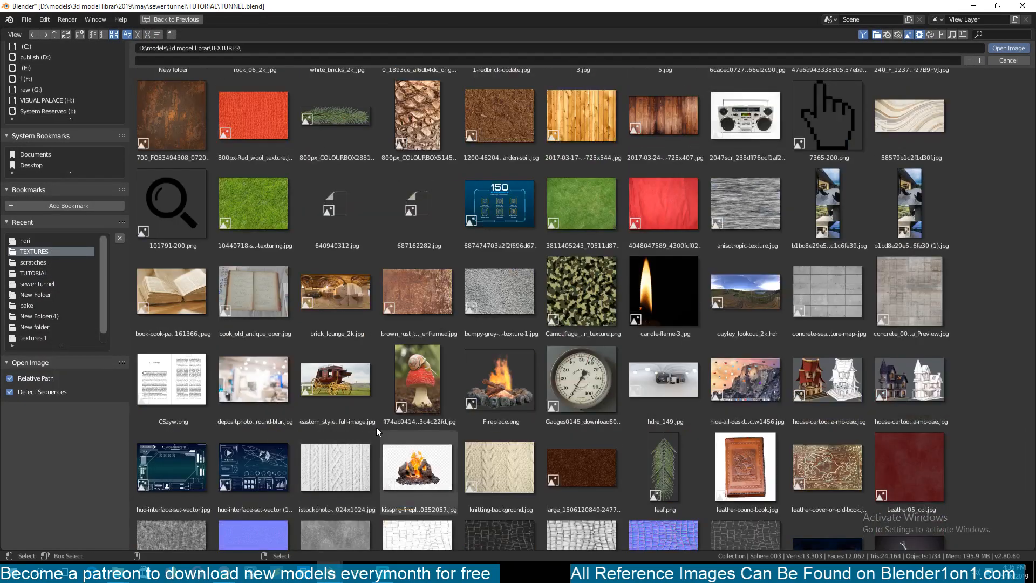
{"action": "scroll", "coordinate": [378, 422], "scroll_direction": "down", "scroll_amount": 5}
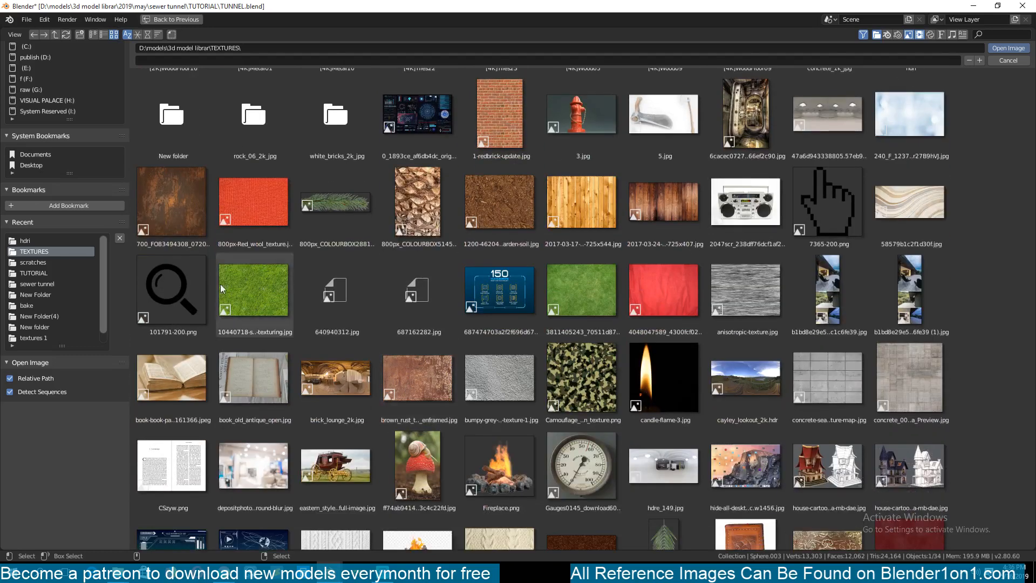
{"action": "double_click", "coordinate": [172, 201]}
- Shift the Round node away from the Mix node and link the rust texture's Color to the Mix node's Color2
{"action": "middle_click_drag", "start_coordinate": [305, 449], "coordinate": [289, 444]}
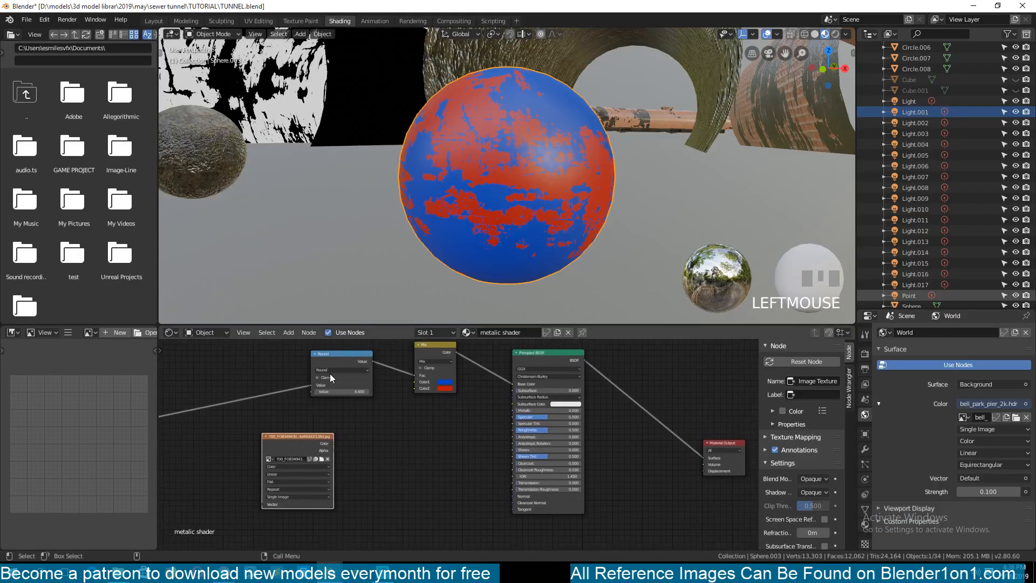
{"action": "left_click_drag", "start_coordinate": [327, 357], "coordinate": [276, 355]}
{"action": "left_click_drag", "start_coordinate": [334, 443], "coordinate": [414, 388]}
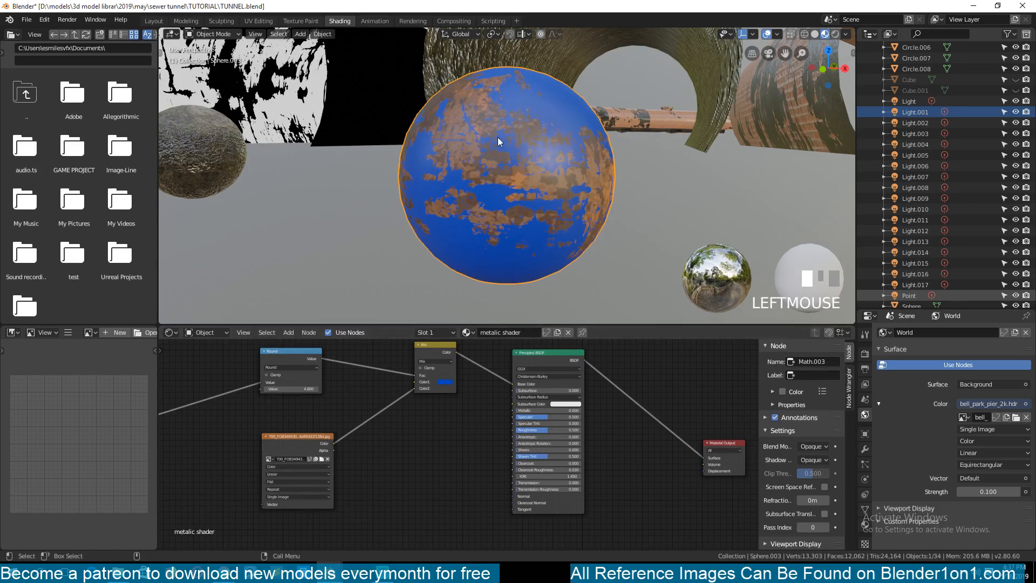
- Add Mapping and Texture Coordinate nodes to the rust texture, scale it to 4.300 on all axes, and save the file
{"action": "left_click", "coordinate": [319, 440]}
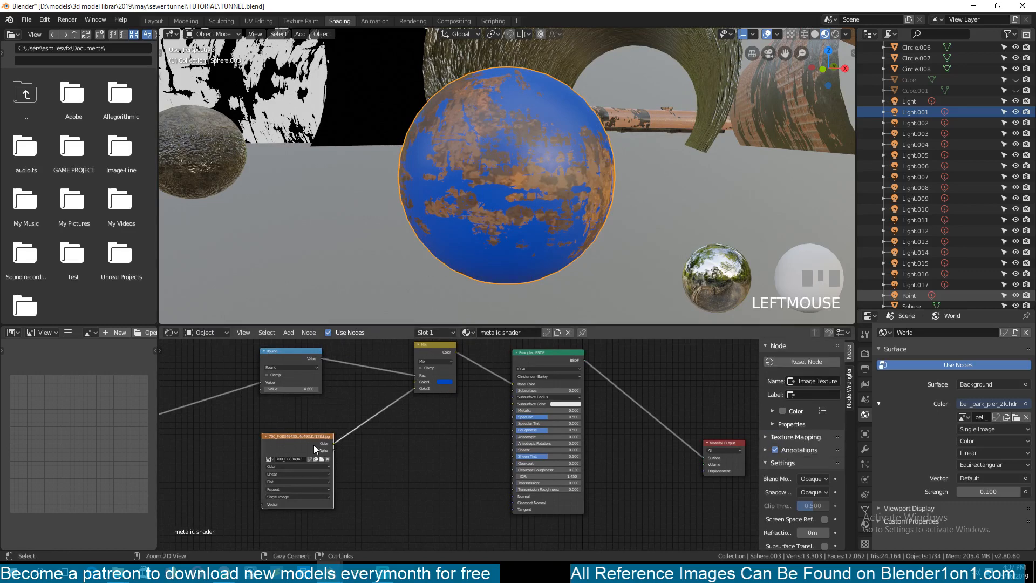
{"action": "key", "text": "ctrl+t"}
{"action": "scroll", "coordinate": [259, 470], "scroll_direction": "up", "scroll_amount": 3}
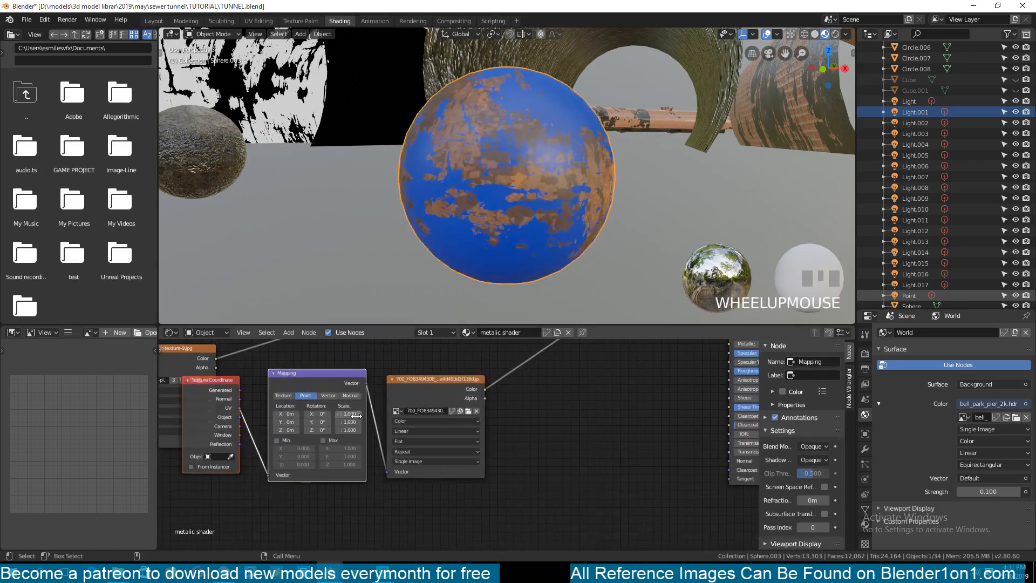
{"action": "left_click_drag", "start_coordinate": [349, 414], "coordinate": [367, 430]}
{"action": "middle_click_drag", "start_coordinate": [481, 193], "coordinate": [463, 132]}
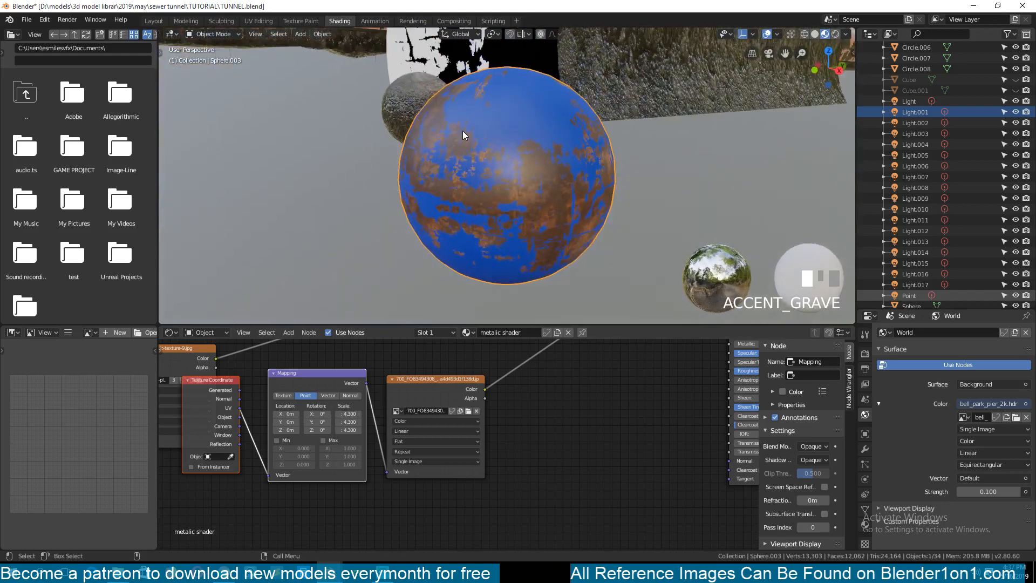
{"action": "key", "text": "ctrl+s"}
- Set the Principled BSDF's Metallic to 1 and check the sphere's reflections
{"action": "middle_click_drag", "start_coordinate": [493, 380], "coordinate": [322, 461]}
{"action": "scroll", "coordinate": [594, 426], "scroll_direction": "up", "scroll_amount": 1}
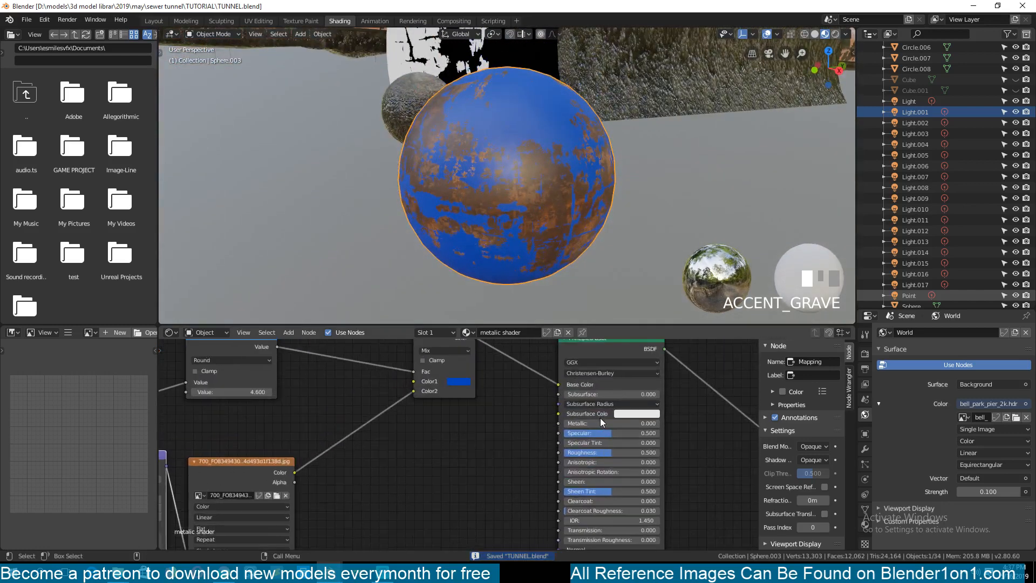
{"action": "left_click", "coordinate": [600, 422]}
{"action": "type", "text": "1"}
{"action": "left_click", "coordinate": [536, 445]}
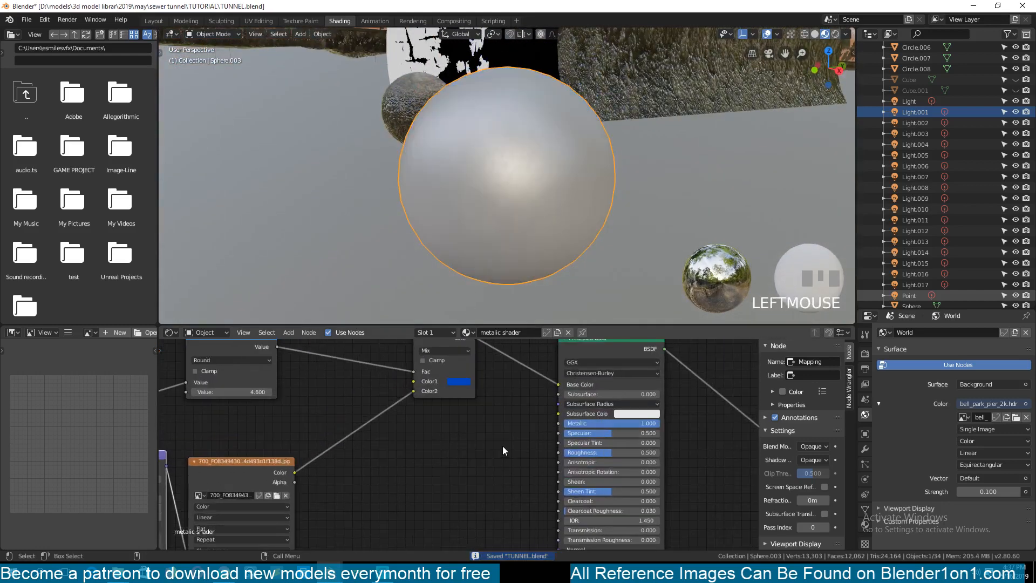
{"action": "middle_click_drag", "start_coordinate": [473, 222], "coordinate": [509, 194]}
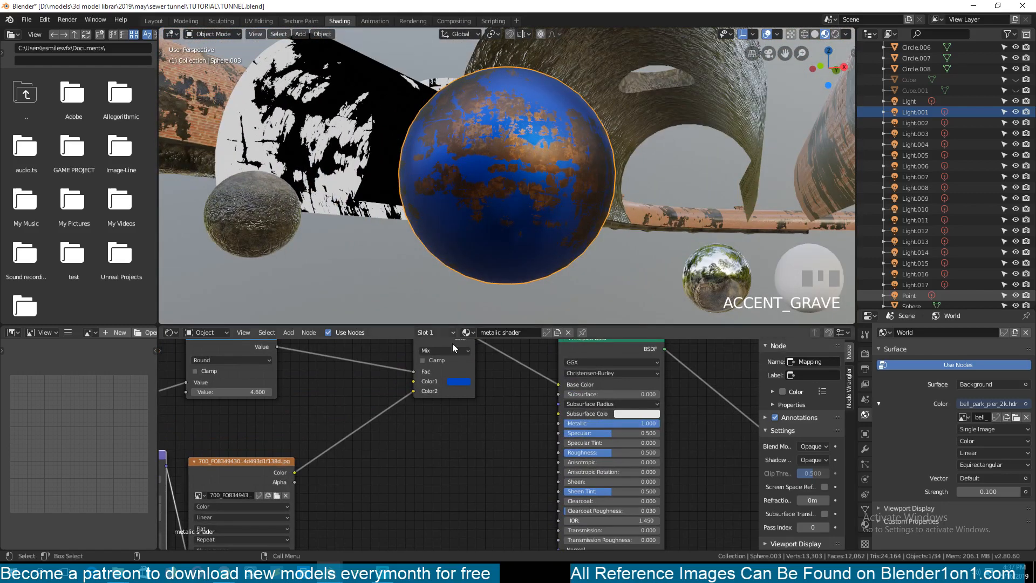
- Link the Round node's Value to the Principled BSDF's Metallic input and shift the Mix node slightly higher
{"action": "middle_click_drag", "start_coordinate": [418, 415], "coordinate": [416, 455]}
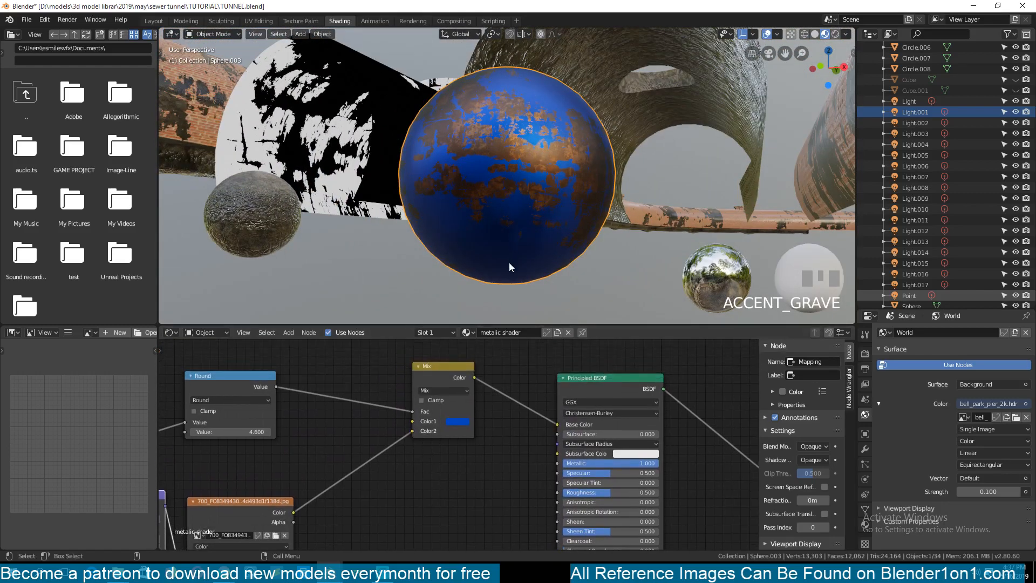
{"action": "middle_click_drag", "start_coordinate": [278, 390], "coordinate": [307, 368]}
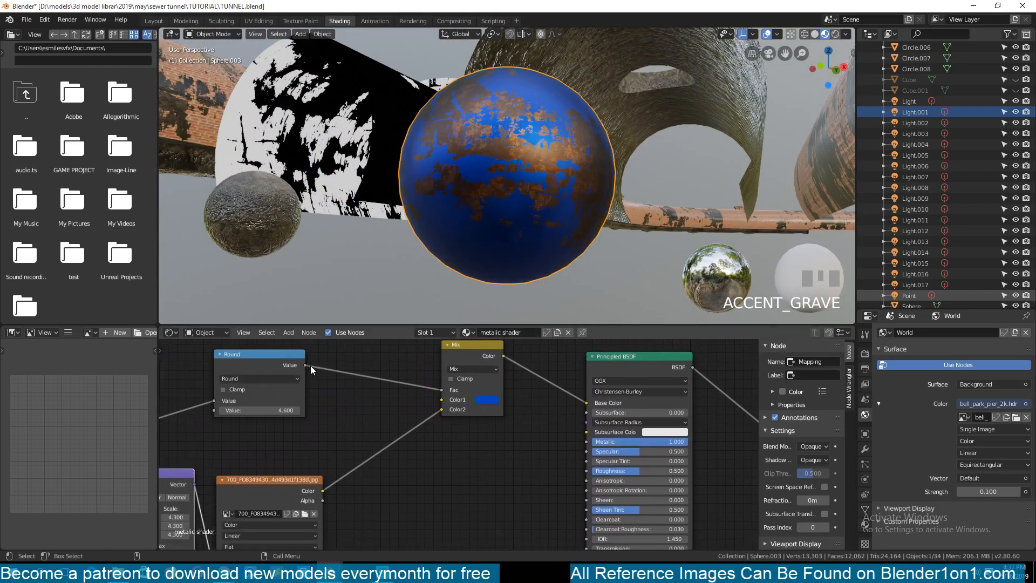
{"action": "left_click_drag", "start_coordinate": [305, 365], "coordinate": [589, 443]}
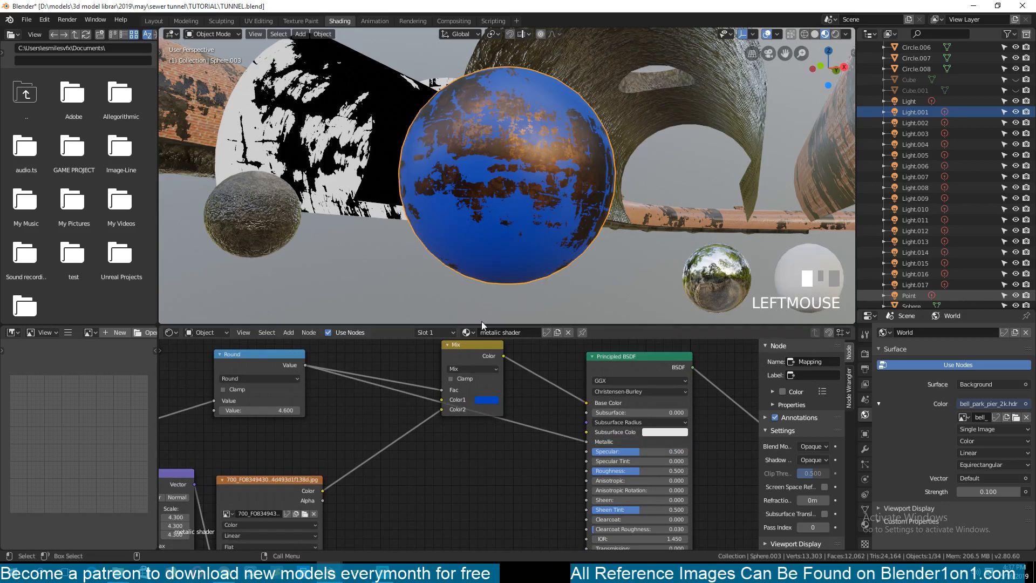
{"action": "left_click_drag", "start_coordinate": [476, 353], "coordinate": [470, 327]}
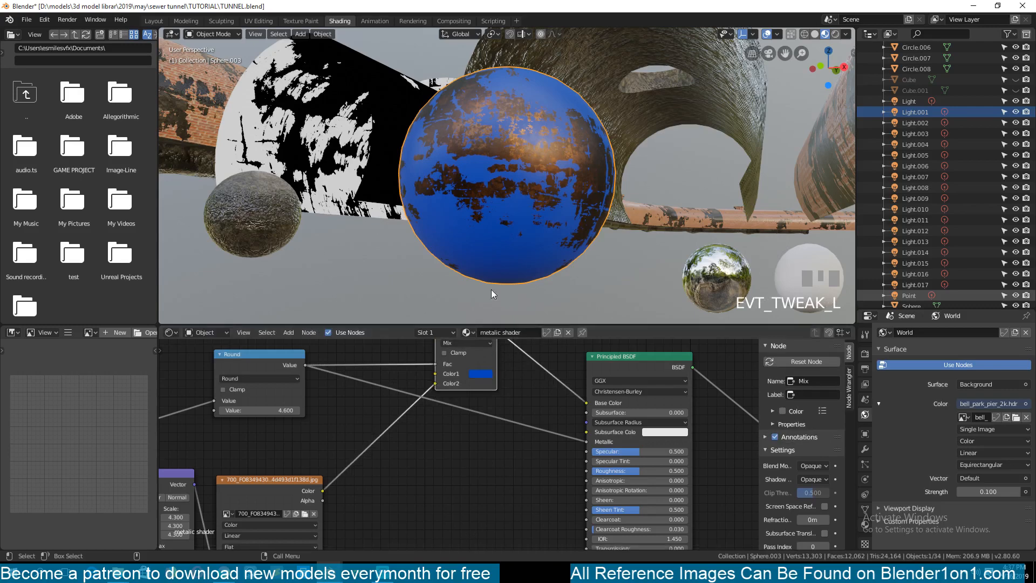
- Add a Bump node, link the rust texture's Color to its Height, and link its Normal to the Principled BSDF's Normal input
{"action": "key", "text": "grave"}
{"action": "middle_click_drag", "start_coordinate": [448, 296], "coordinate": [489, 146]}
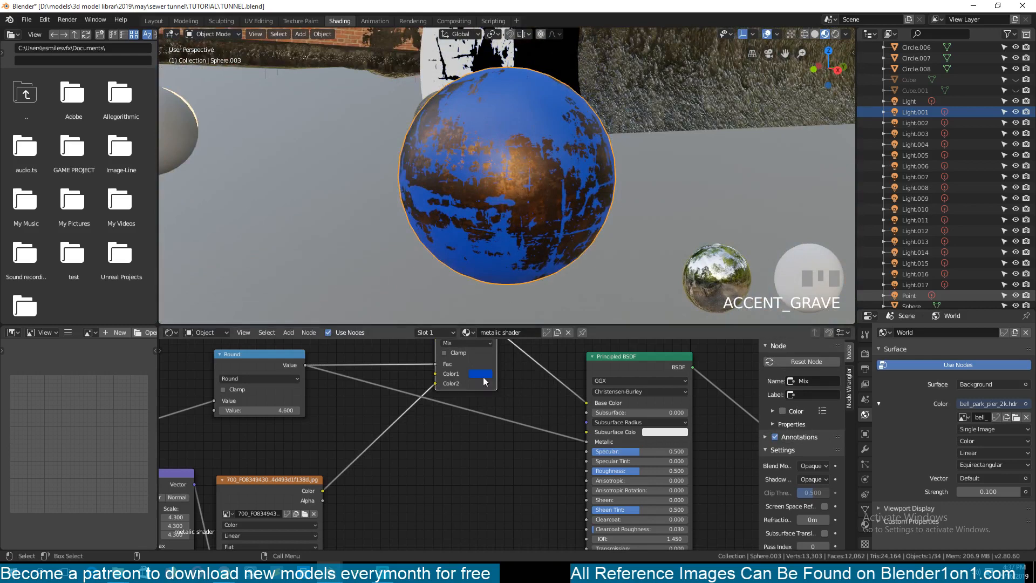
{"action": "scroll", "coordinate": [447, 394], "scroll_direction": "down", "scroll_amount": 2}
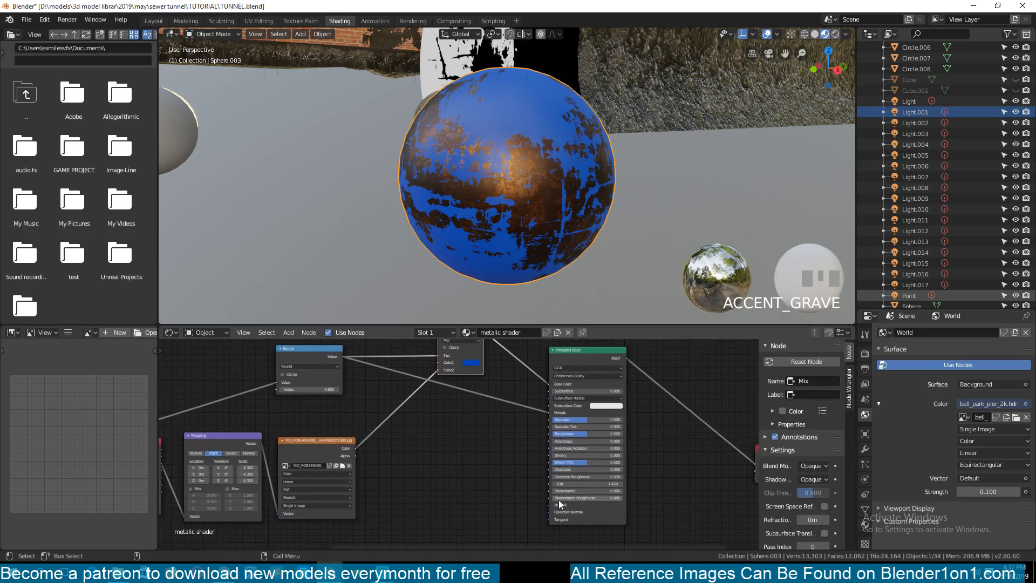
{"action": "key", "text": "shift+a"}
{"action": "mouse_move", "coordinate": [428, 506]}
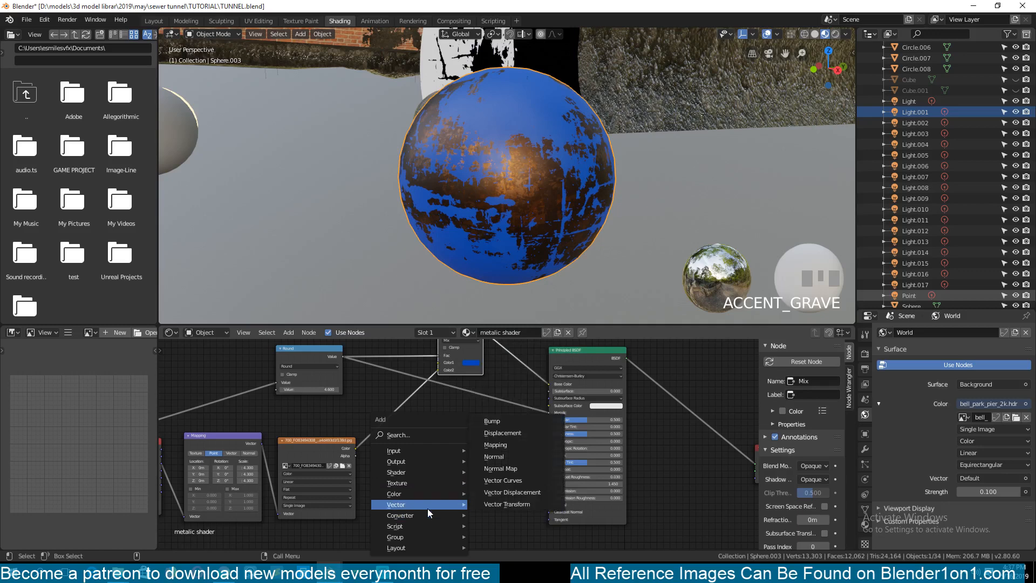
{"action": "left_click", "coordinate": [491, 421]}
{"action": "left_click", "coordinate": [480, 499]}
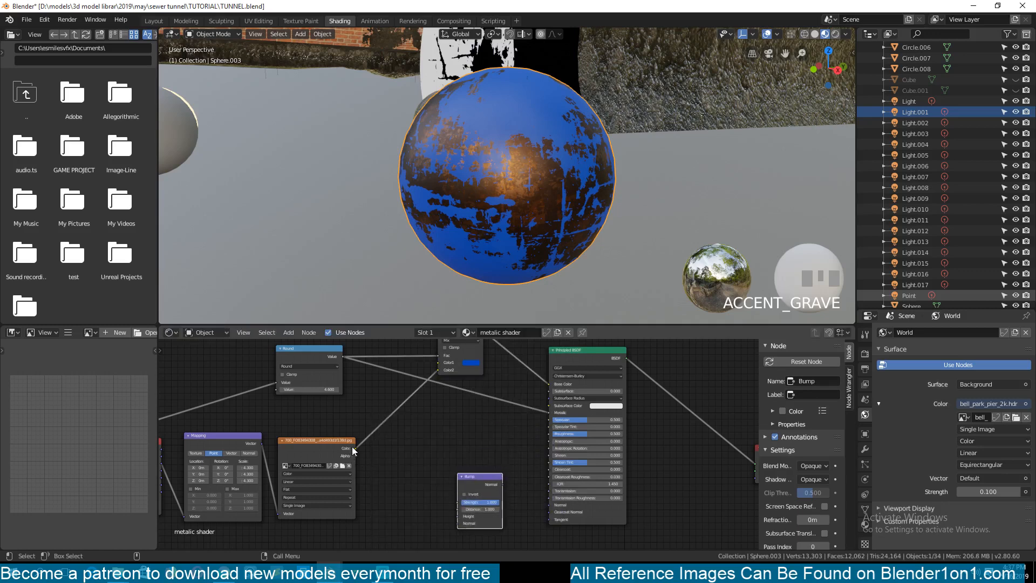
{"action": "left_click_drag", "start_coordinate": [355, 448], "coordinate": [458, 515]}
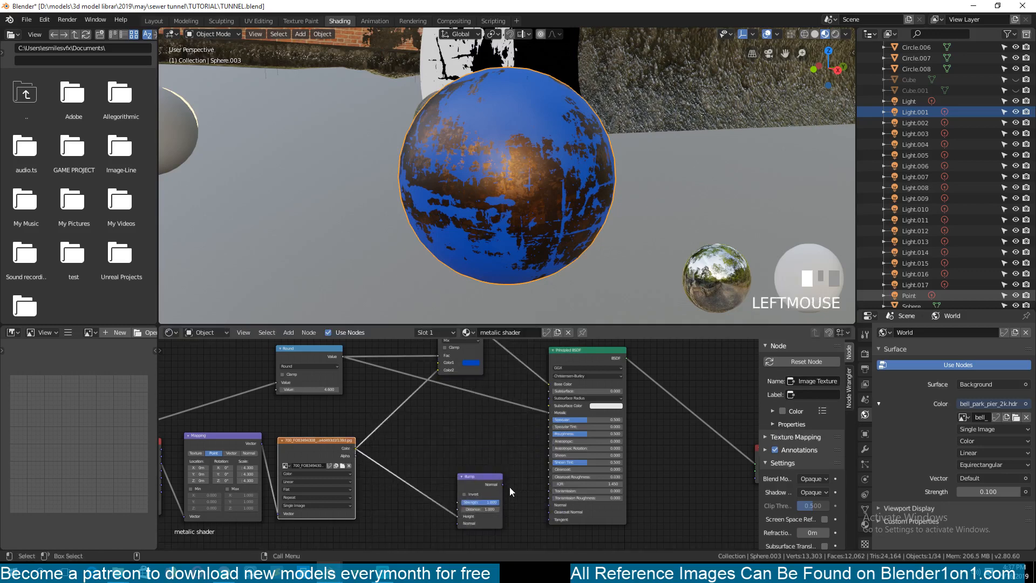
{"action": "left_click_drag", "start_coordinate": [503, 485], "coordinate": [555, 506]}
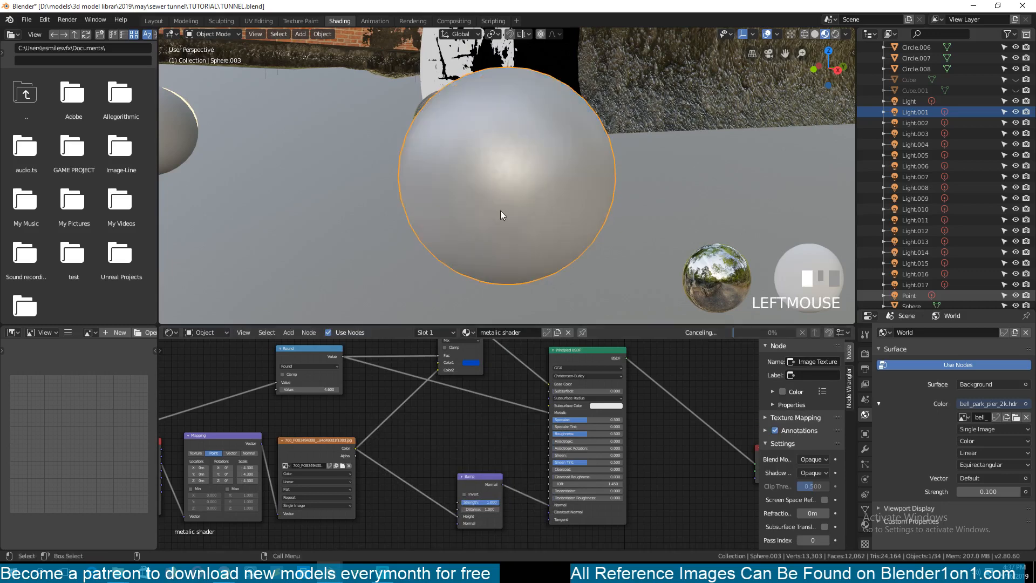
- Set the Bump node's Strength to 0.125, checking the relief on the sphere, and save the file
{"action": "scroll", "coordinate": [501, 210], "scroll_direction": "up", "scroll_amount": 3}
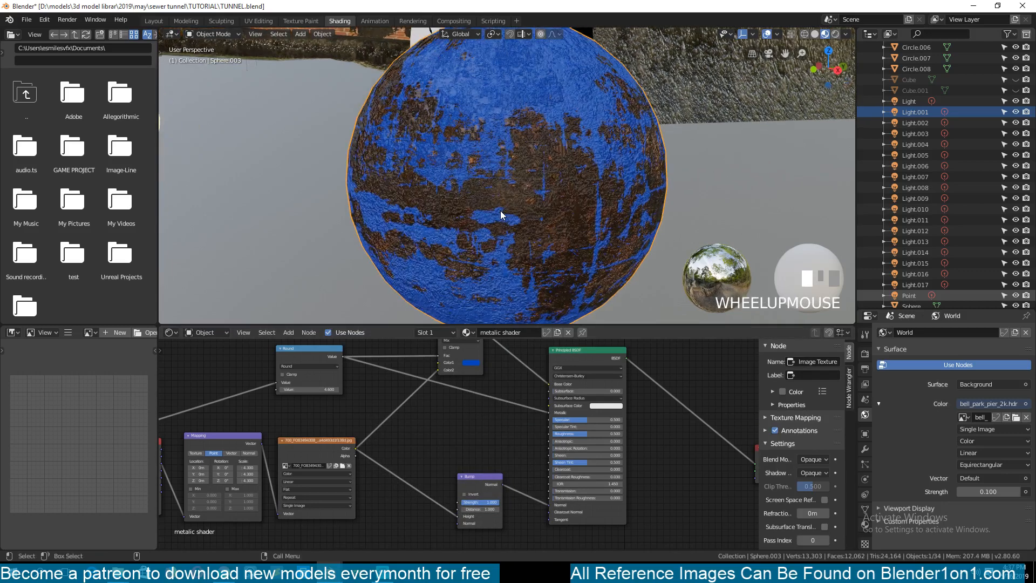
{"action": "left_click_drag", "start_coordinate": [480, 502], "coordinate": [463, 502]}
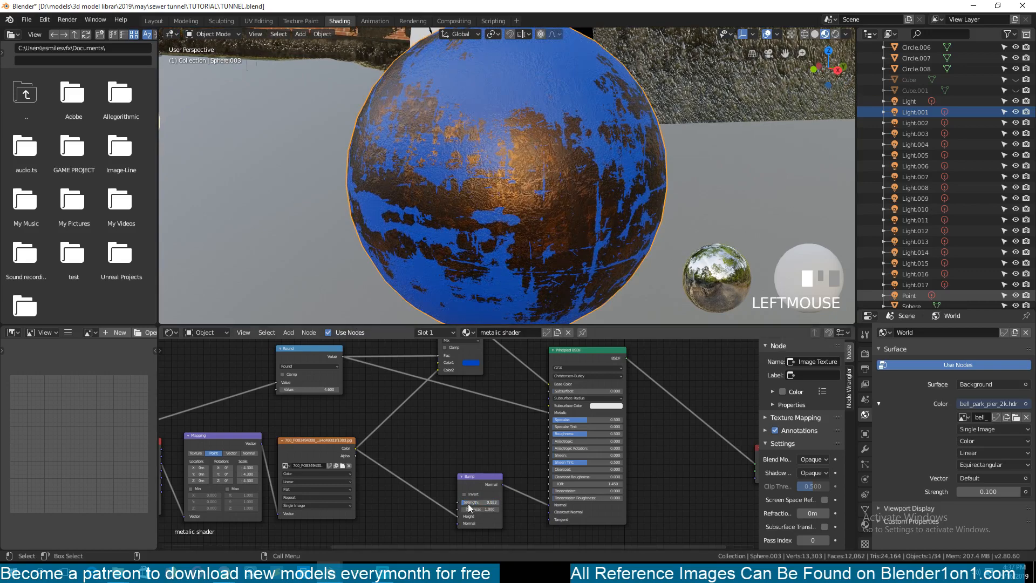
{"action": "middle_click_drag", "start_coordinate": [508, 203], "coordinate": [452, 254]}
{"action": "key", "text": "ctrl+s"}
{"action": "key", "text": "grave"}
{"action": "scroll", "coordinate": [466, 263], "scroll_direction": "up", "scroll_amount": 1}
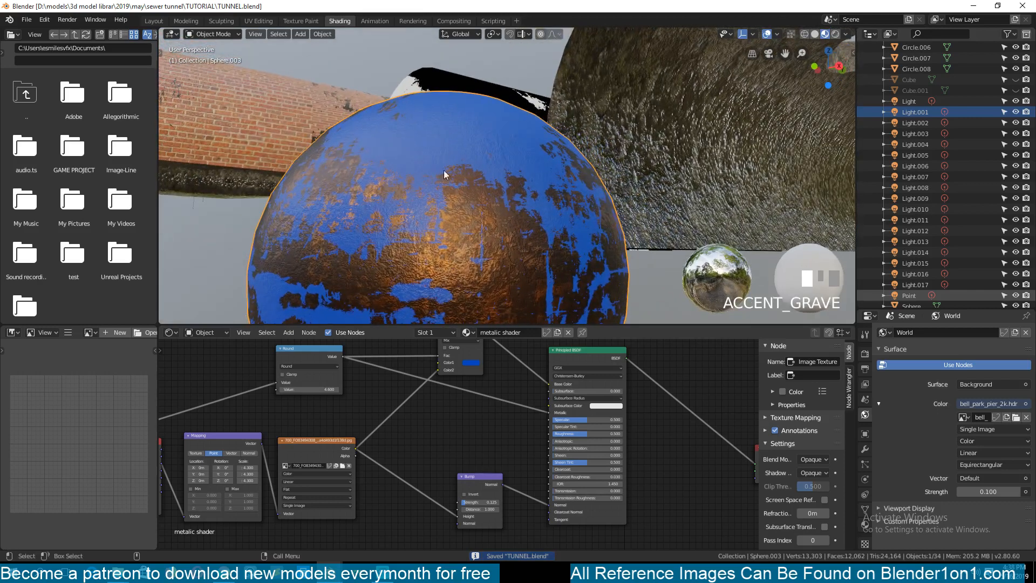
- Shift the Bump node slightly closer to the Principled BSDF and save the file
{"action": "middle_click_drag", "start_coordinate": [483, 445], "coordinate": [484, 478]}
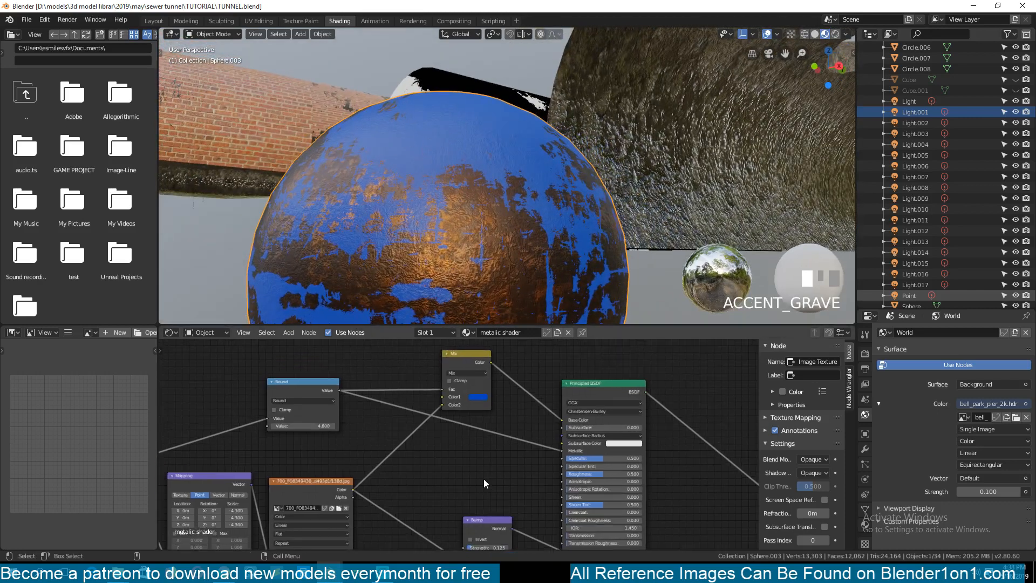
{"action": "scroll", "coordinate": [489, 475], "scroll_direction": "up", "scroll_amount": 1}
{"action": "left_click", "coordinate": [490, 509]}
{"action": "left_click_drag", "start_coordinate": [490, 510], "coordinate": [505, 514]}
{"action": "key", "text": "ctrl+s"}
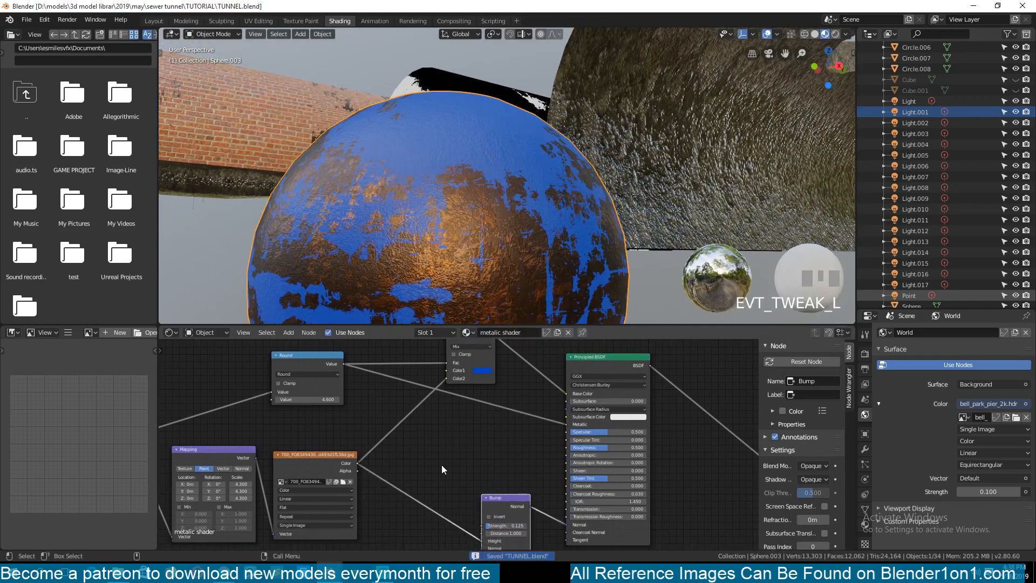
- Add a second MixRGB node between the existing Mix node and the Bump node, and save the file
{"action": "middle_click_drag", "start_coordinate": [442, 465], "coordinate": [442, 457]}
{"action": "key", "text": "shift+a"}
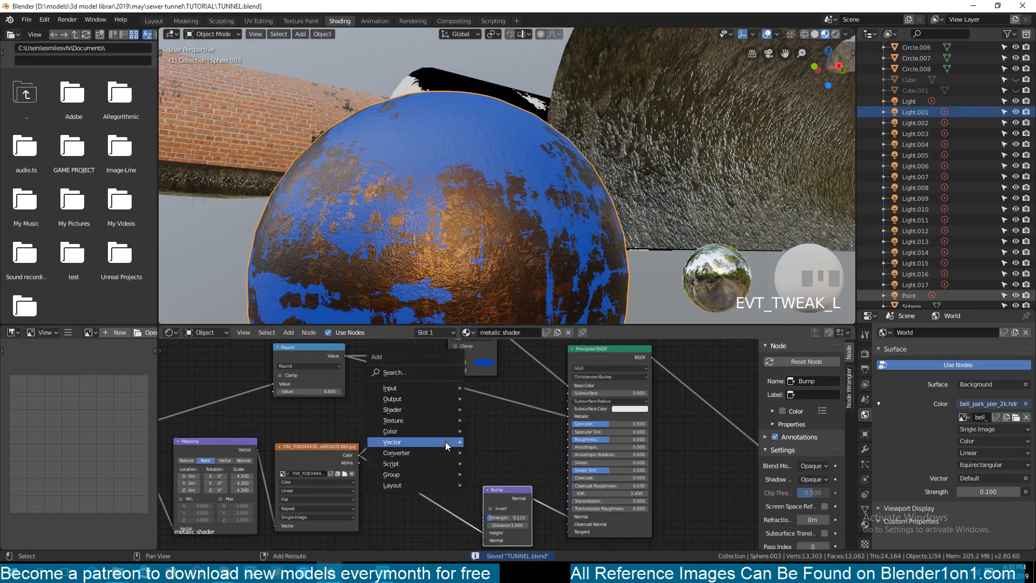
{"action": "mouse_move", "coordinate": [442, 431]}
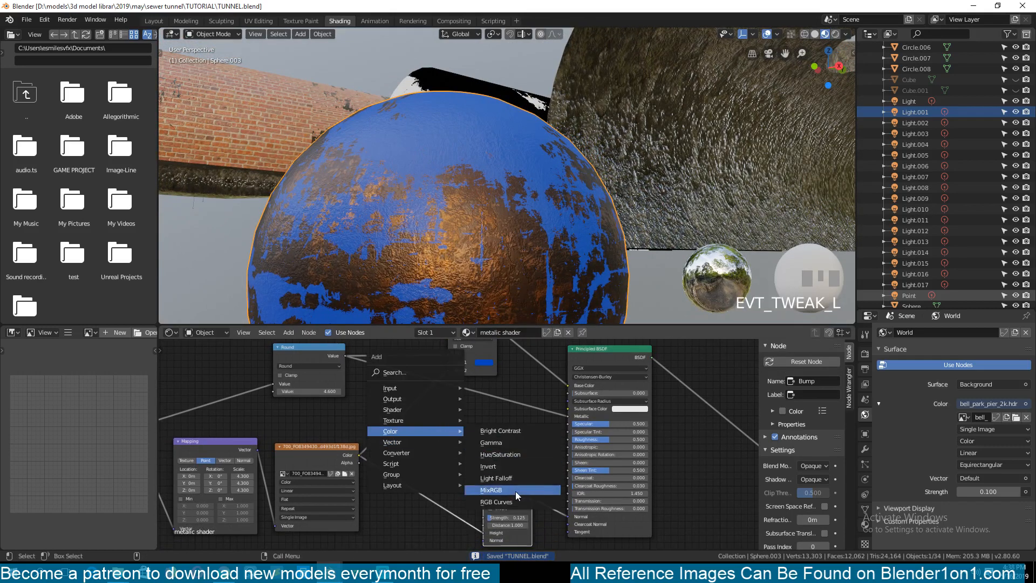
{"action": "left_click", "coordinate": [516, 490]}
{"action": "left_click", "coordinate": [438, 419]}
{"action": "key", "text": "ctrl+s"}
- Shift the Round node away from the Mix nodes, link its Value to the new Mix node's Fac, and save the file
{"action": "middle_click_drag", "start_coordinate": [437, 419], "coordinate": [457, 494]}
{"action": "scroll", "coordinate": [459, 458], "scroll_direction": "down", "scroll_amount": 2}
{"action": "scroll", "coordinate": [458, 494], "scroll_direction": "down", "scroll_amount": 2}
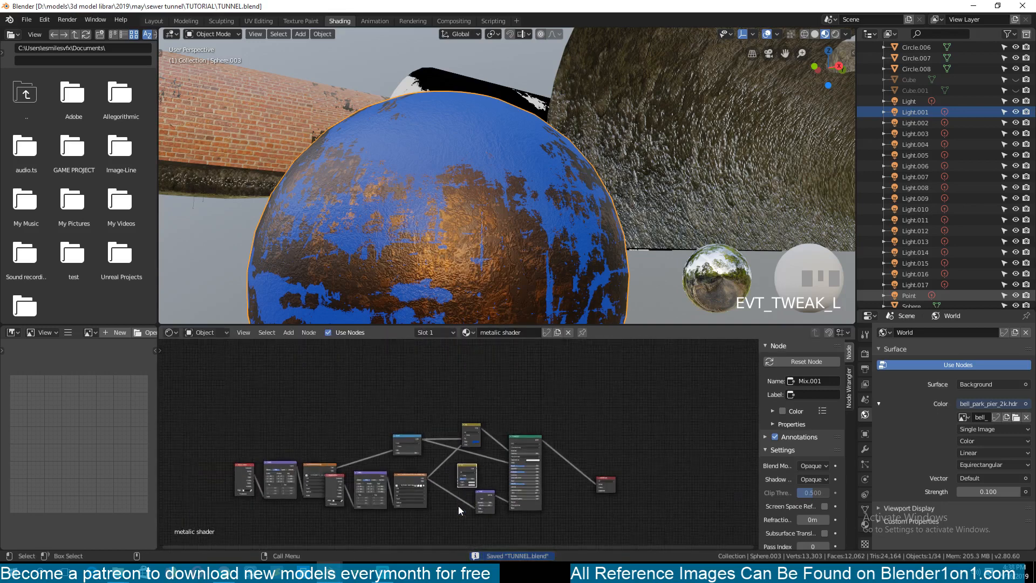
{"action": "scroll", "coordinate": [458, 494], "scroll_direction": "up", "scroll_amount": 3}
{"action": "middle_click_drag", "start_coordinate": [490, 458], "coordinate": [534, 458]}
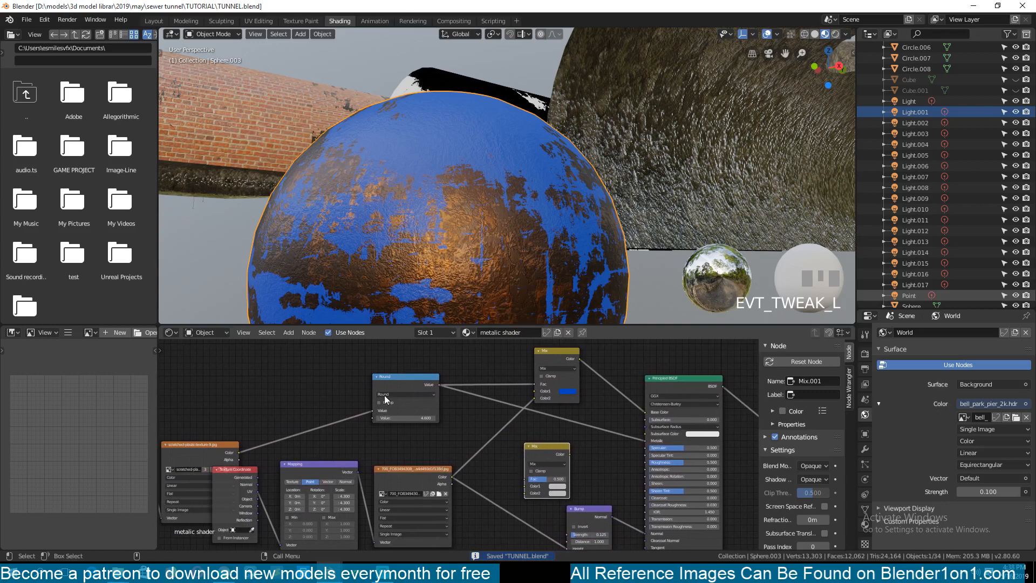
{"action": "left_click_drag", "start_coordinate": [402, 382], "coordinate": [366, 389]}
{"action": "scroll", "coordinate": [461, 448], "scroll_direction": "up", "scroll_amount": 2}
{"action": "middle_click_drag", "start_coordinate": [400, 425], "coordinate": [353, 411]}
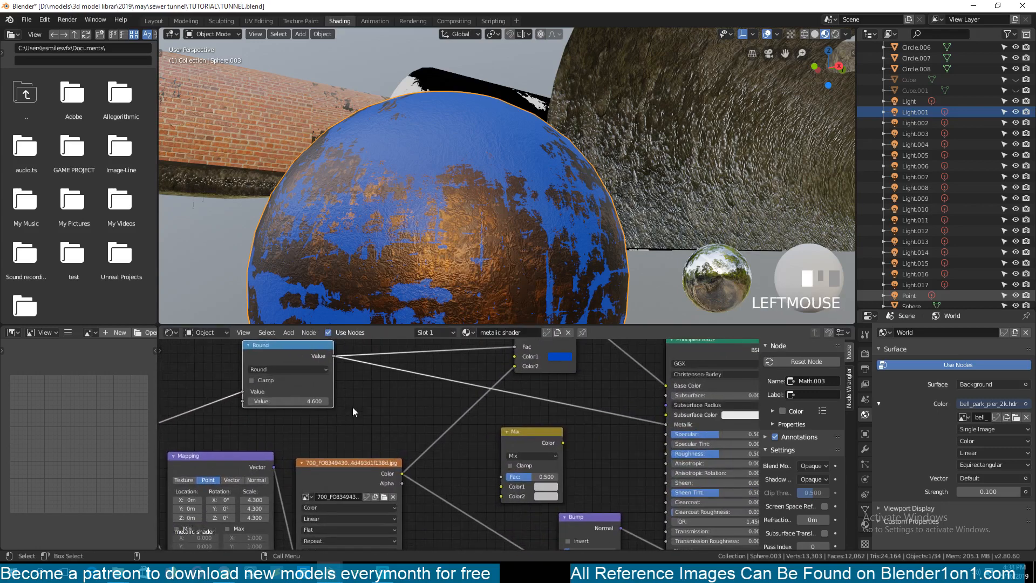
{"action": "left_click_drag", "start_coordinate": [336, 356], "coordinate": [501, 477]}
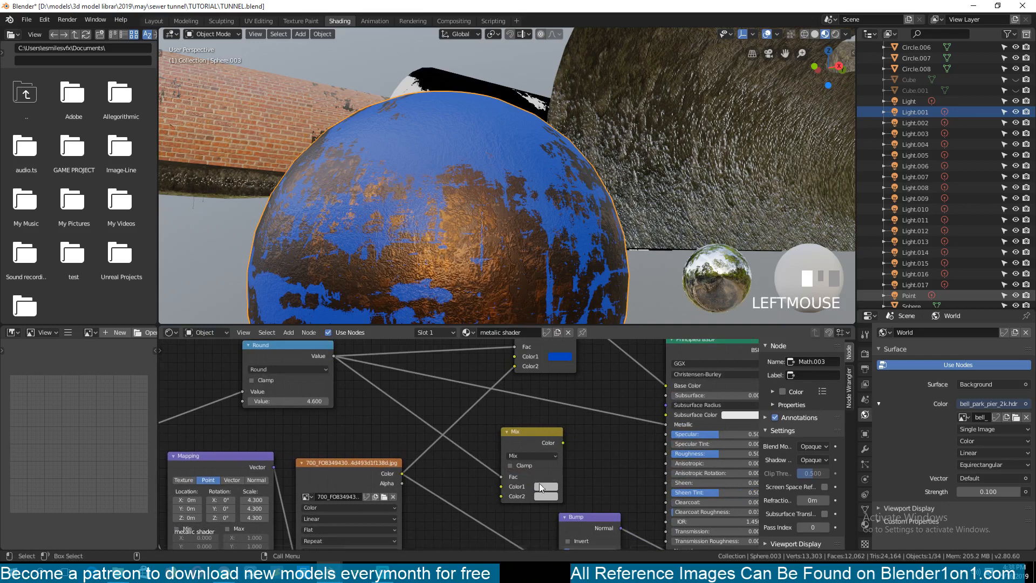
{"action": "key", "text": "ctrl+s"}
- Link the rust texture's Color to both Color1 and Color2 of the new Mix node and preview its output on the sphere
{"action": "middle_click_drag", "start_coordinate": [492, 490], "coordinate": [487, 448]}
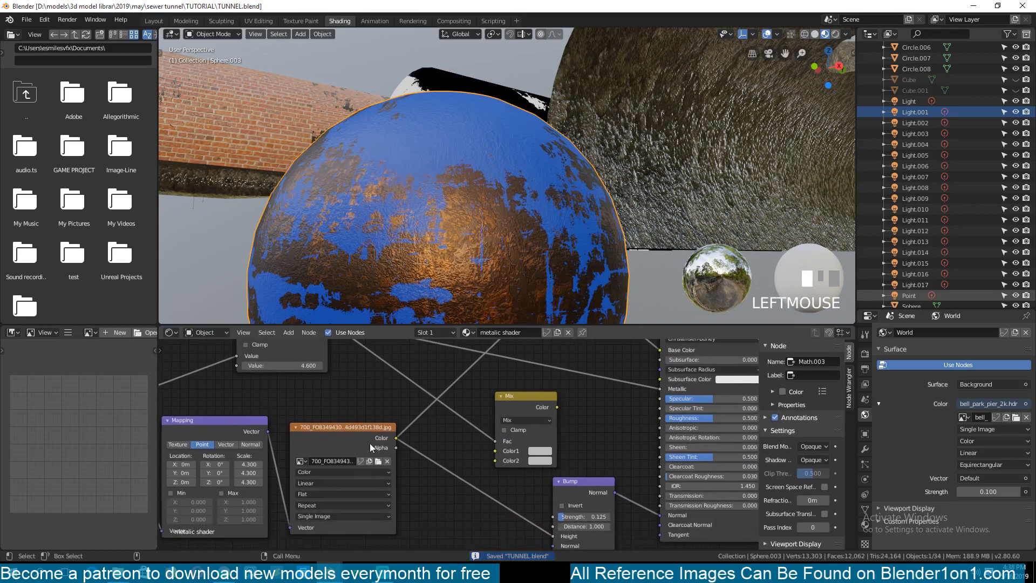
{"action": "left_click_drag", "start_coordinate": [370, 447], "coordinate": [350, 510]}
{"action": "middle_click_drag", "start_coordinate": [351, 510], "coordinate": [353, 473]}
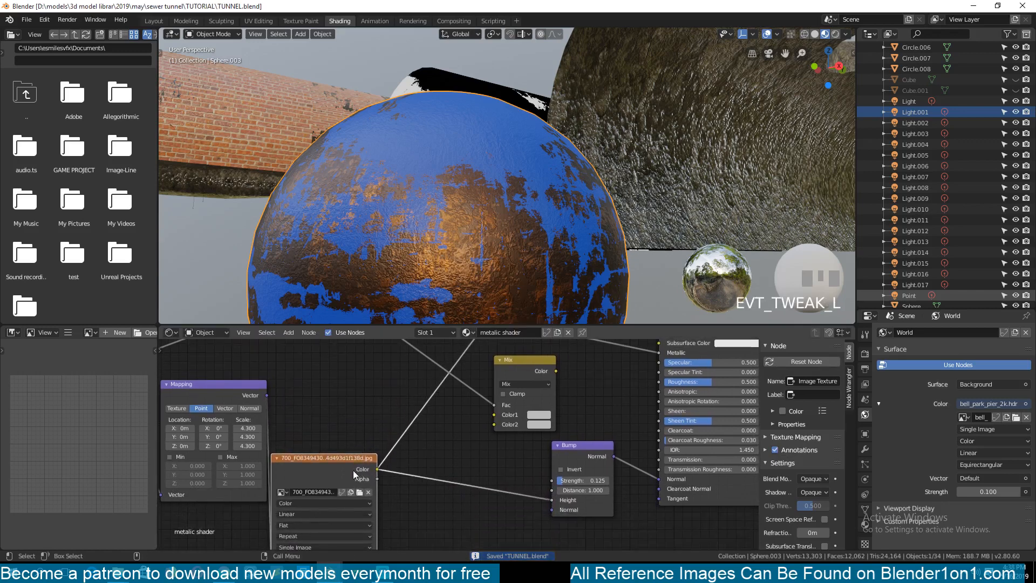
{"action": "left_click_drag", "start_coordinate": [353, 471], "coordinate": [496, 428]}
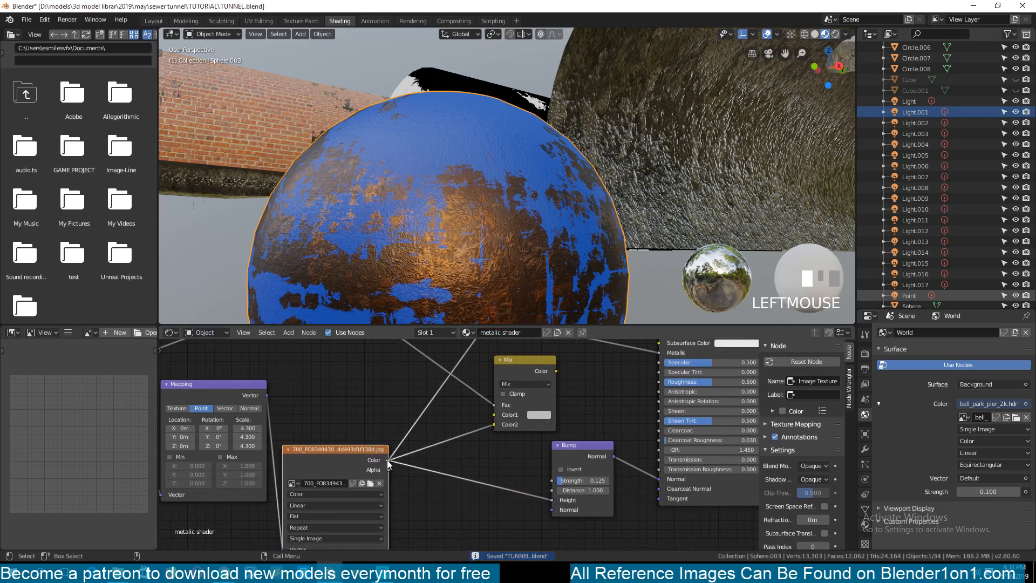
{"action": "left_click_drag", "start_coordinate": [388, 460], "coordinate": [494, 415]}
{"action": "left_click", "coordinate": [529, 367], "text": "ctrl+shift"}
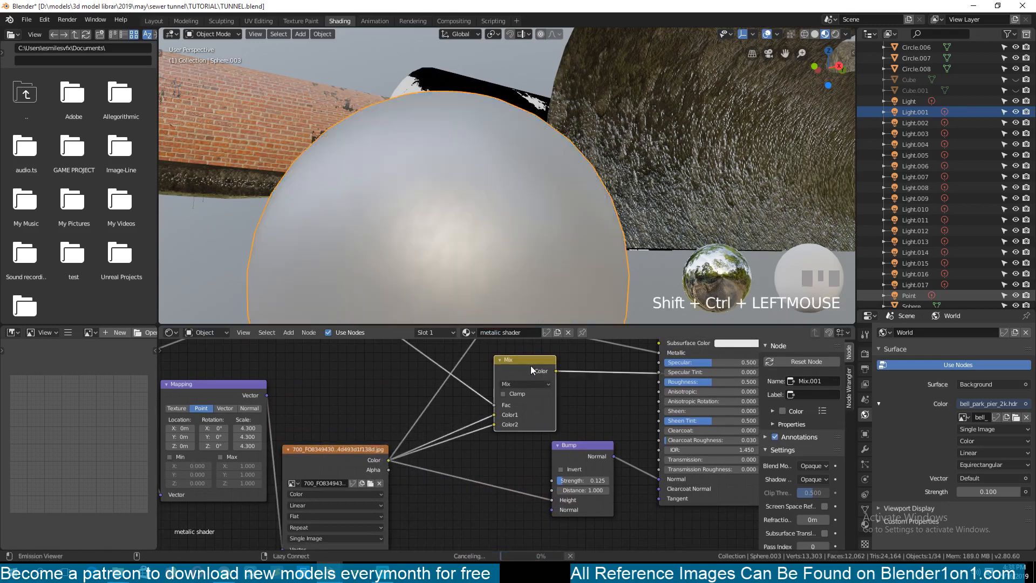
{"action": "middle_click_drag", "start_coordinate": [486, 211], "coordinate": [460, 184]}
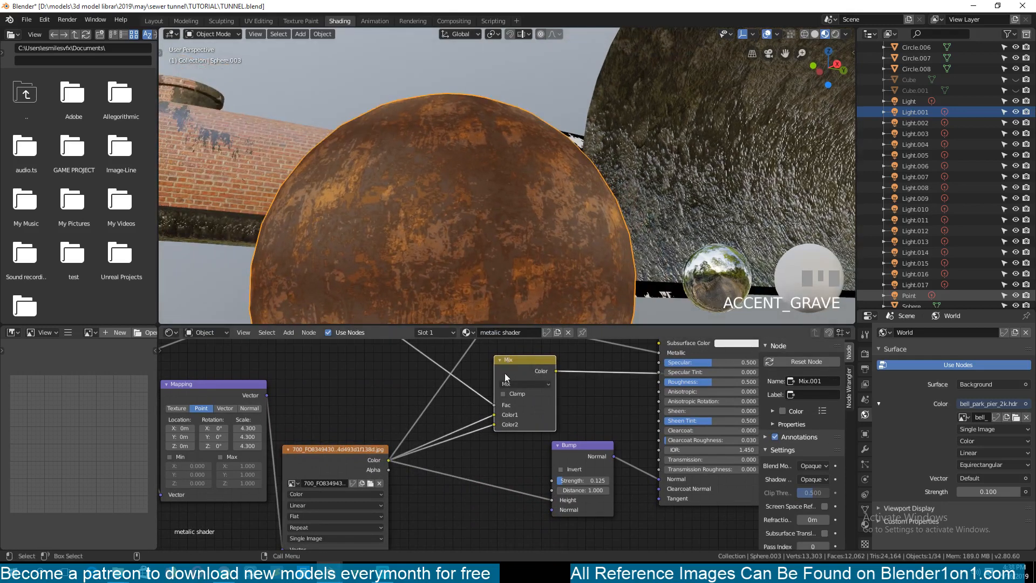
- Space out the Bump node and the new Mix node to make room beside the rust texture, and save the file
{"action": "left_click_drag", "start_coordinate": [574, 463], "coordinate": [530, 550]}
{"action": "left_click_drag", "start_coordinate": [525, 372], "coordinate": [599, 402]}
{"action": "key", "text": "ctrl+s"}
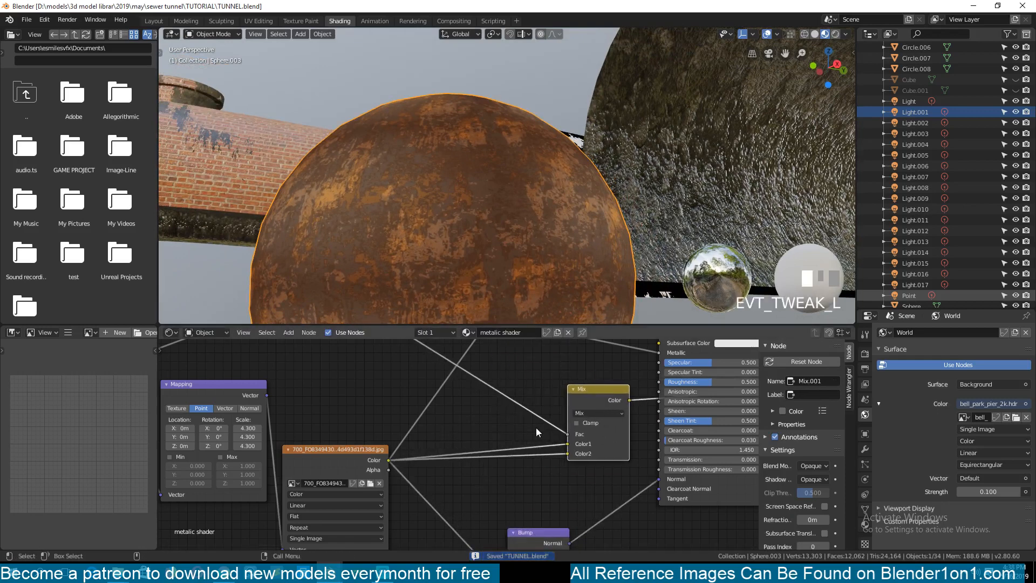
{"action": "left_click_drag", "start_coordinate": [565, 432], "coordinate": [534, 426]}
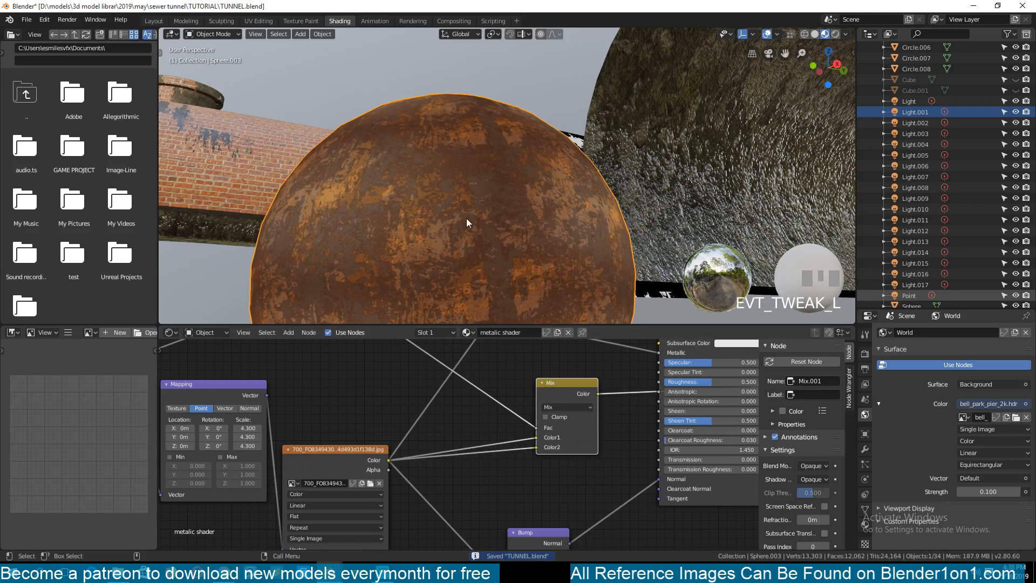
{"action": "key", "text": "grave"}
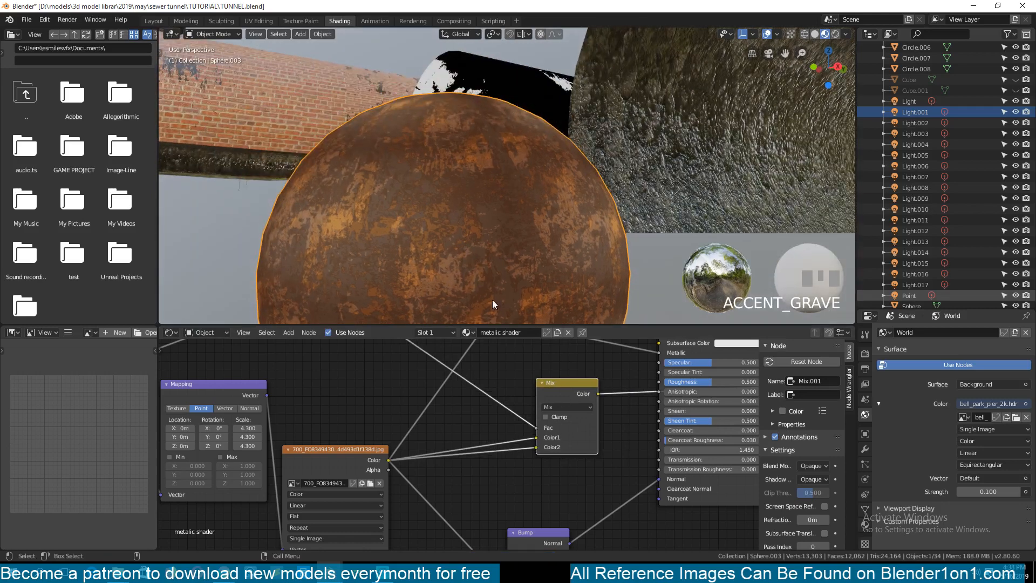
{"action": "left_click_drag", "start_coordinate": [550, 518], "coordinate": [605, 511]}
{"action": "left_click_drag", "start_coordinate": [578, 394], "coordinate": [505, 392]}
{"action": "middle_click_drag", "start_coordinate": [588, 486], "coordinate": [581, 435]}
{"action": "left_click_drag", "start_coordinate": [487, 348], "coordinate": [523, 362]}
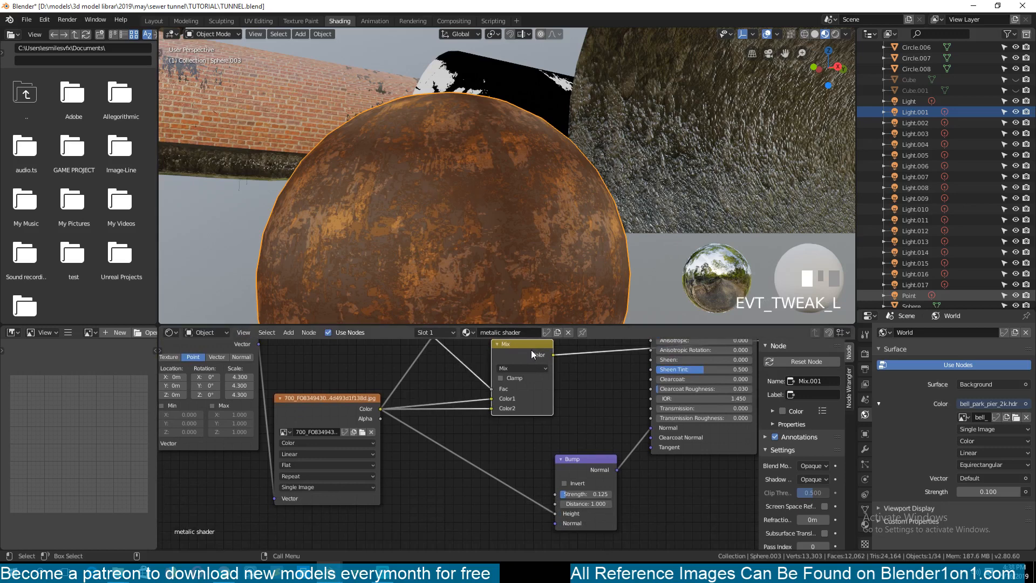
{"action": "left_click_drag", "start_coordinate": [531, 350], "coordinate": [554, 347]}
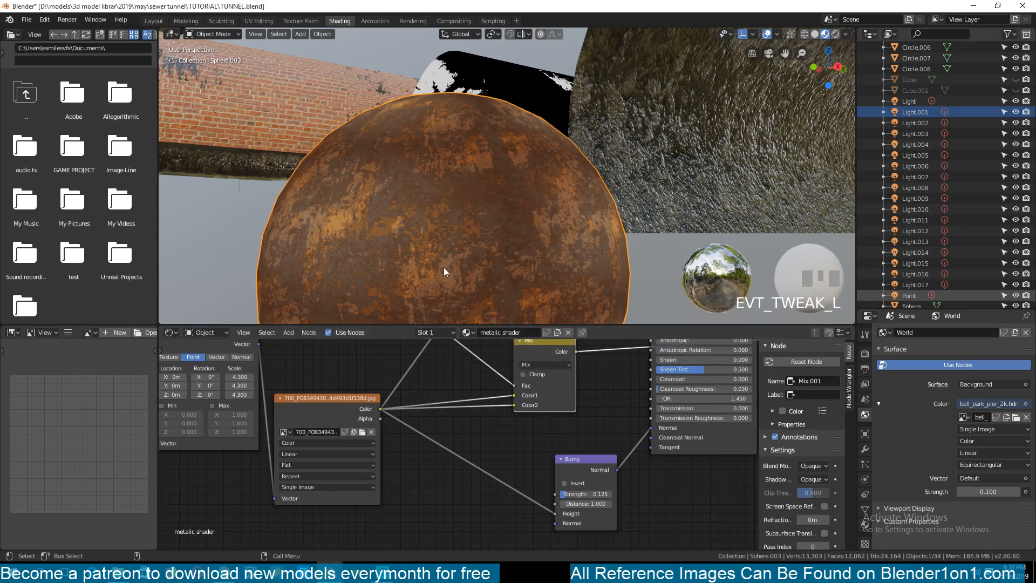
- Insert a ColorRamp node between the rust texture and the new Mix node's Color2, positioning it beside the Bump node
{"action": "key", "text": "shift+a"}
{"action": "mouse_move", "coordinate": [449, 435]}
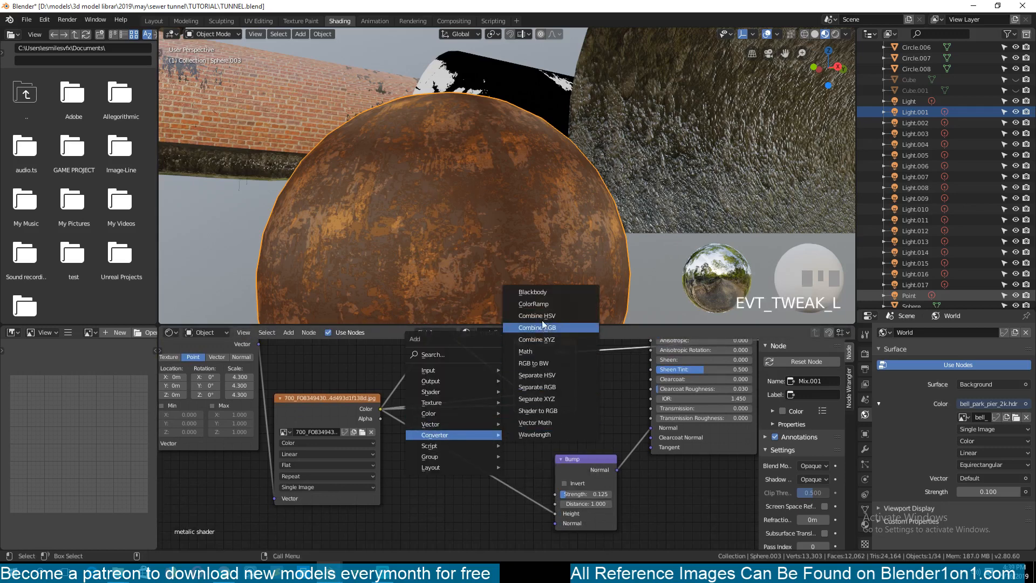
{"action": "left_click", "coordinate": [533, 304]}
{"action": "left_click", "coordinate": [436, 406]}
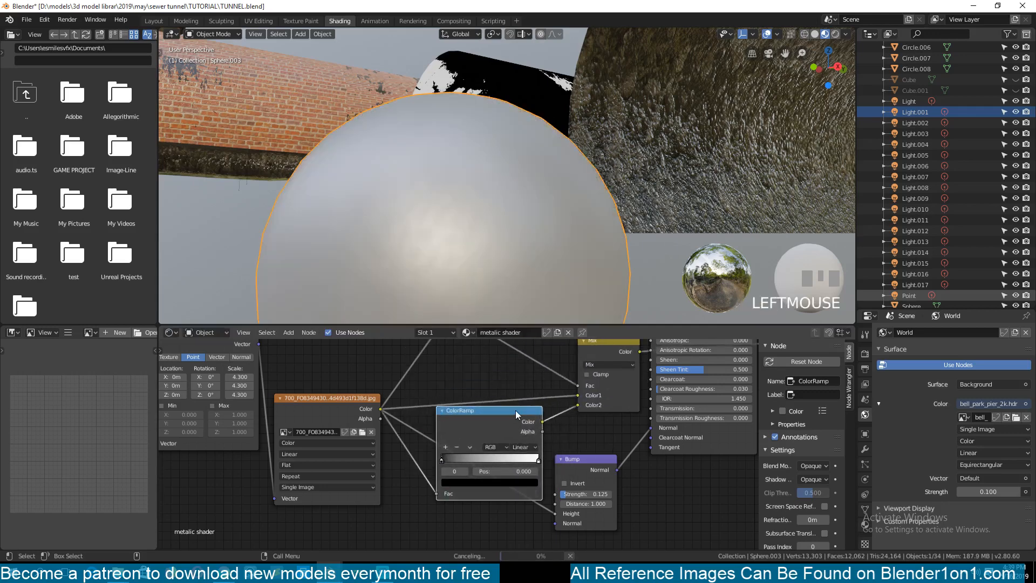
{"action": "left_click_drag", "start_coordinate": [513, 409], "coordinate": [490, 449]}
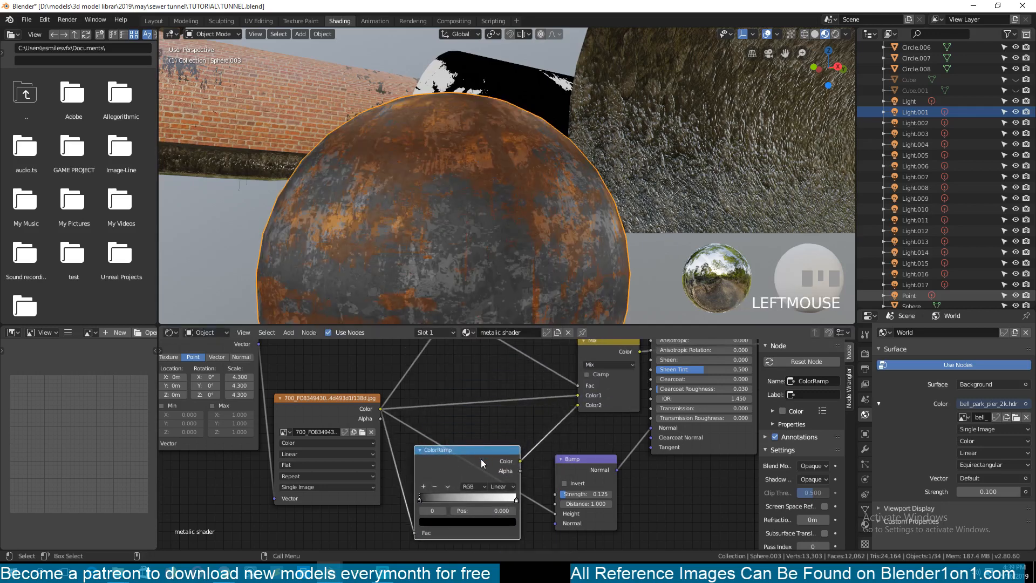
- Duplicate the ColorRamp node and place the copy just above the original
{"action": "key", "text": "shift+d"}
{"action": "left_click", "coordinate": [467, 380]}
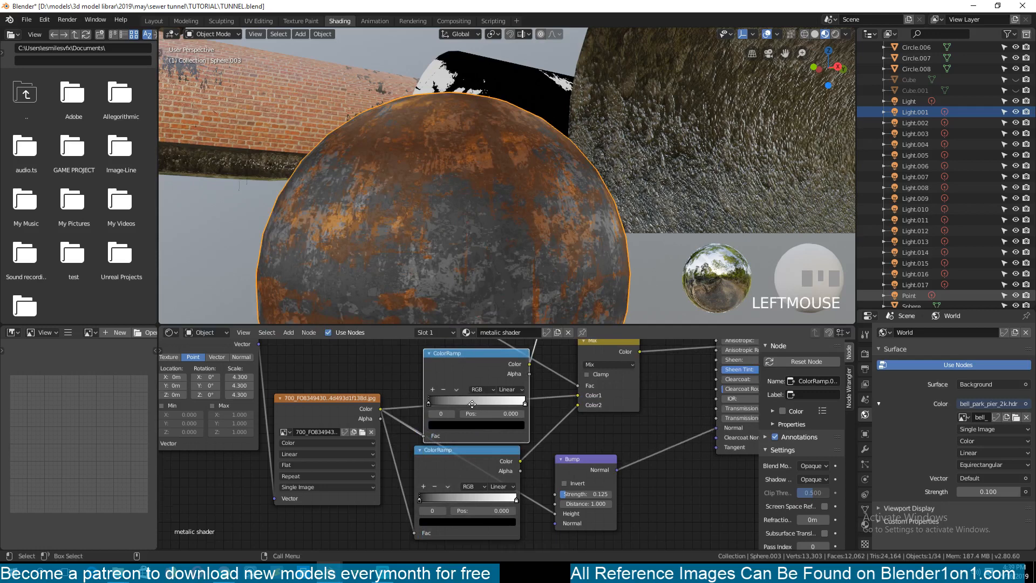
{"action": "middle_click_drag", "start_coordinate": [468, 380], "coordinate": [412, 458]}
{"action": "scroll", "coordinate": [408, 451], "scroll_direction": "down", "scroll_amount": 10}
{"action": "scroll", "coordinate": [410, 458], "scroll_direction": "up", "scroll_amount": 5}
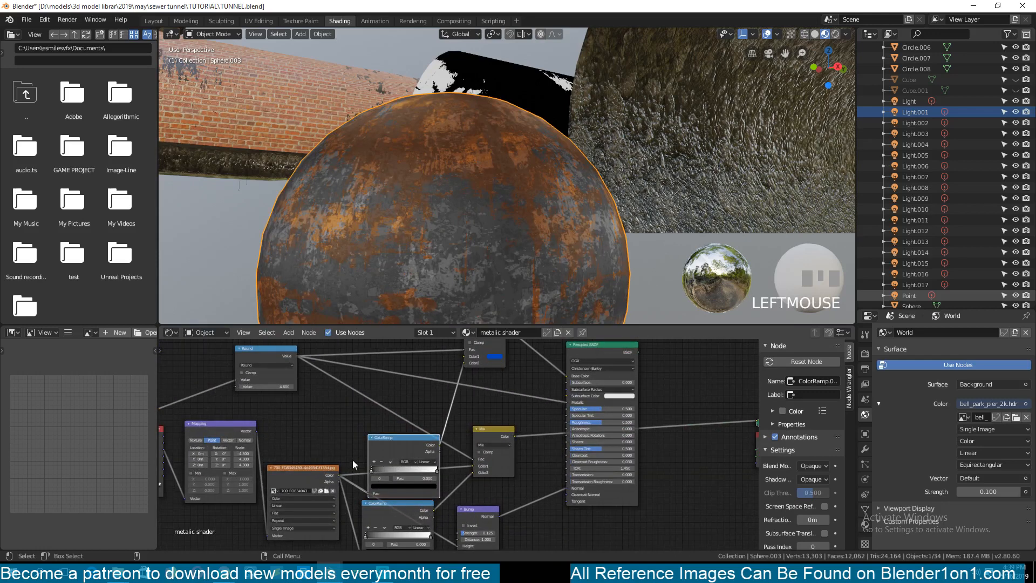
- Relink the rust texture directly to the upper Mix's Color2, and feed the ColorRamp copy only into the lower Mix's Color1
{"action": "left_click_drag", "start_coordinate": [340, 476], "coordinate": [465, 364]}
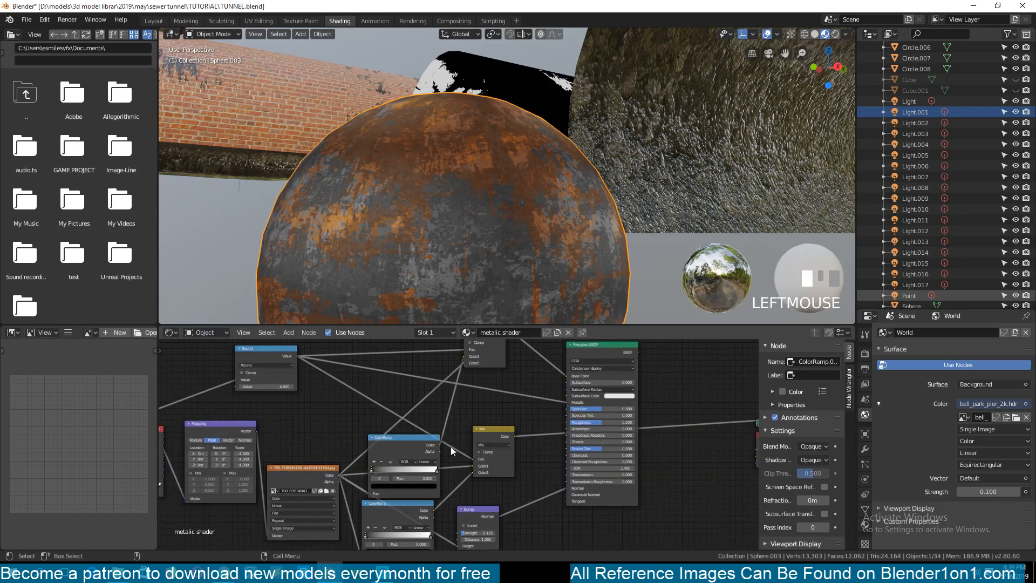
{"action": "left_click_drag", "start_coordinate": [440, 445], "coordinate": [477, 468]}
{"action": "left_click_drag", "start_coordinate": [429, 440], "coordinate": [419, 449]}
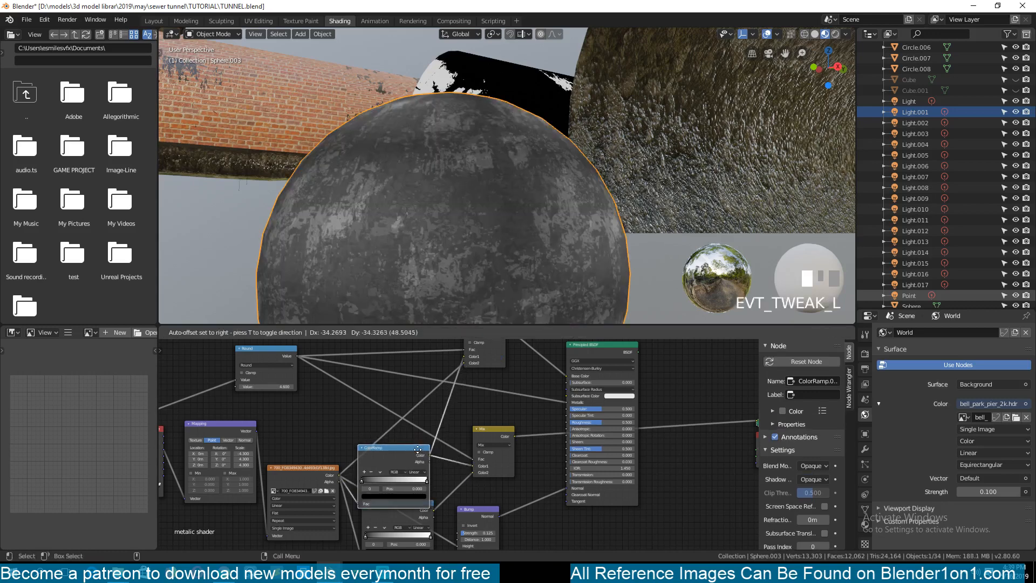
{"action": "left_click_drag", "start_coordinate": [464, 356], "coordinate": [449, 365]}
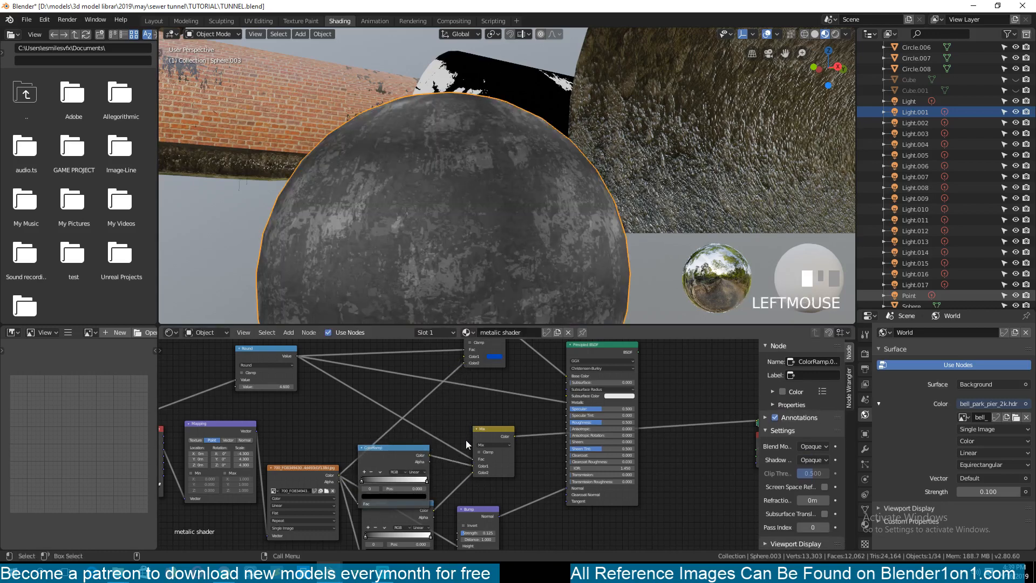
- Move the ColorRamp copy up so it sits clear above the original beside the lower Mix node, and save the file
{"action": "left_click_drag", "start_coordinate": [465, 439], "coordinate": [465, 442]}
{"action": "middle_click_drag", "start_coordinate": [465, 442], "coordinate": [472, 440]}
{"action": "left_click_drag", "start_coordinate": [421, 461], "coordinate": [427, 446]}
{"action": "mouse_move", "coordinate": [446, 410]}
{"action": "middle_mouse_down"}
{"action": "mouse_move", "coordinate": [441, 438]}
{"action": "mouse_move", "coordinate": [486, 415]}
{"action": "mouse_move", "coordinate": [449, 425]}
{"action": "middle_mouse_up"}
{"action": "middle_click_drag", "start_coordinate": [475, 468], "coordinate": [491, 439]}
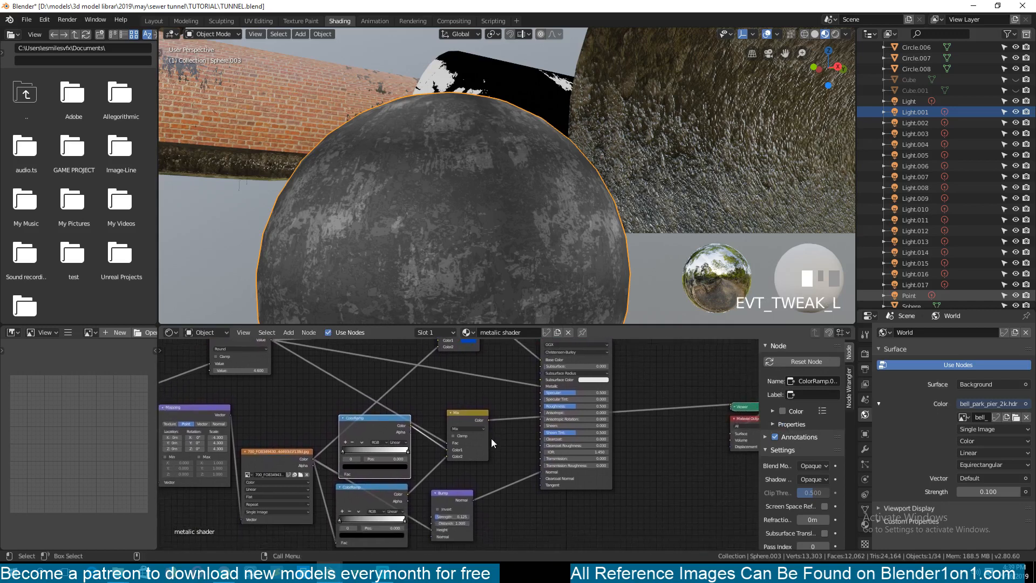
{"action": "scroll", "coordinate": [458, 447], "scroll_direction": "up", "scroll_amount": 5}
{"action": "key", "text": "ctrl+s"}
{"action": "middle_click_drag", "start_coordinate": [418, 484], "coordinate": [435, 462]}
{"action": "scroll", "coordinate": [434, 460], "scroll_direction": "up", "scroll_amount": 2}
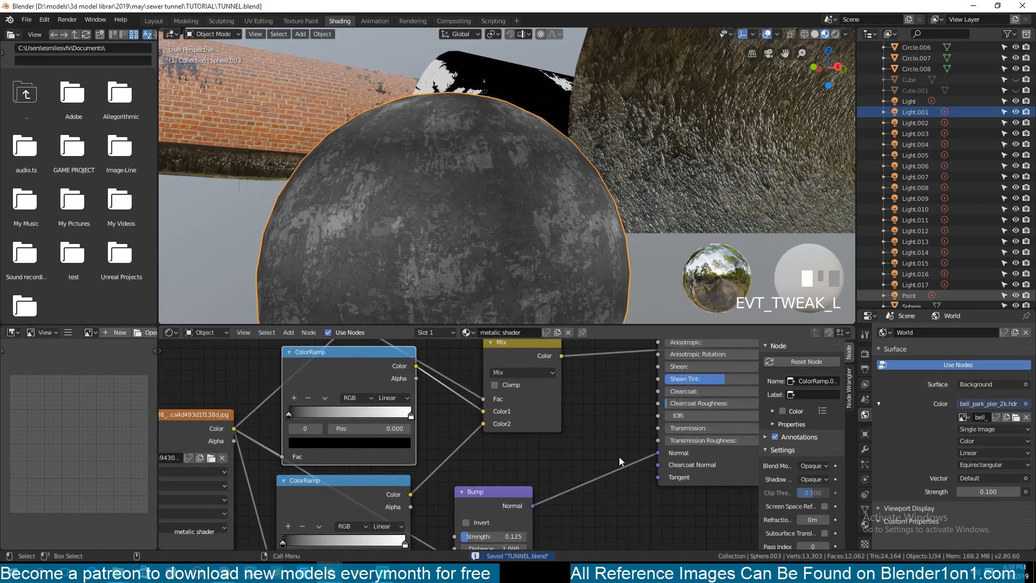
- Darken the upper ColorRamp's white stop to a light grey and check the sphere's surface from other angles
{"action": "middle_click_drag", "start_coordinate": [549, 423], "coordinate": [494, 460]}
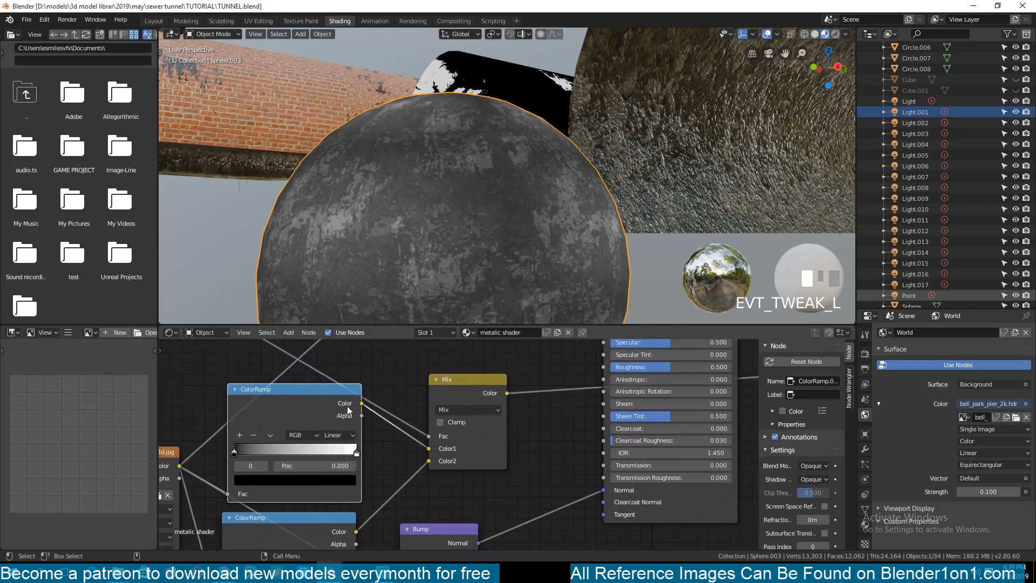
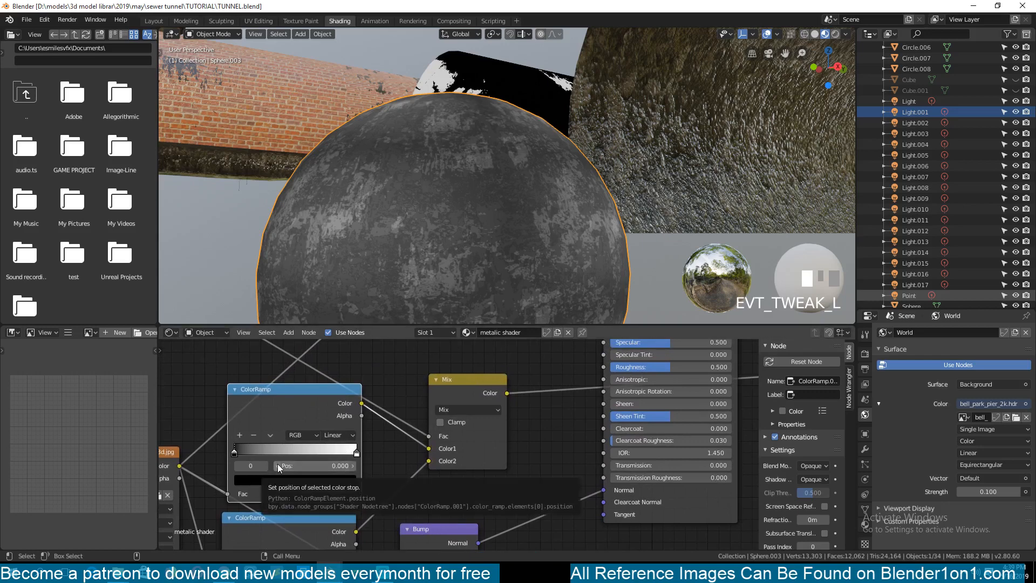
{"action": "key", "text": "shift+grave"}
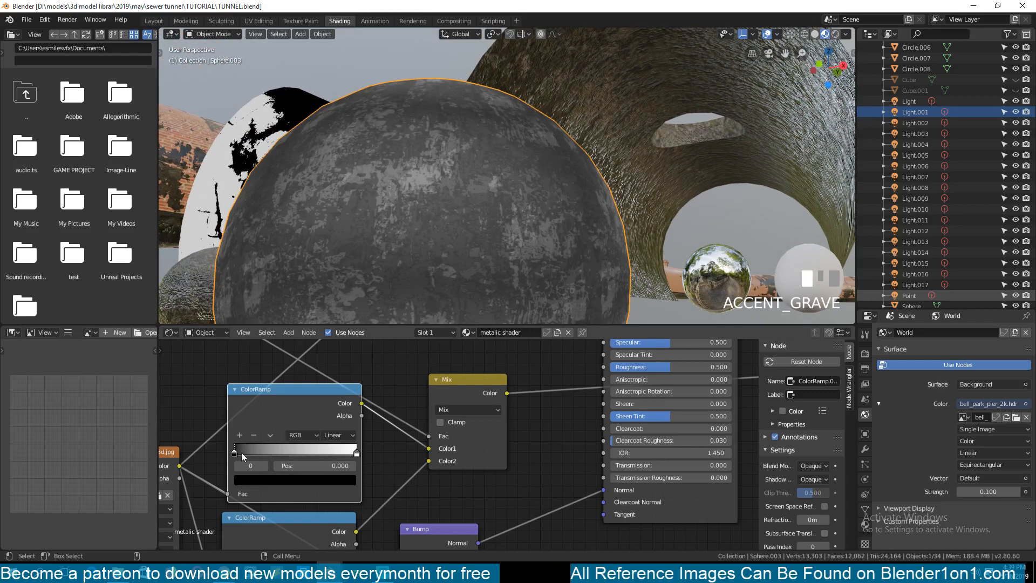
{"action": "left_click", "coordinate": [355, 449]}
{"action": "left_click", "coordinate": [350, 480]}
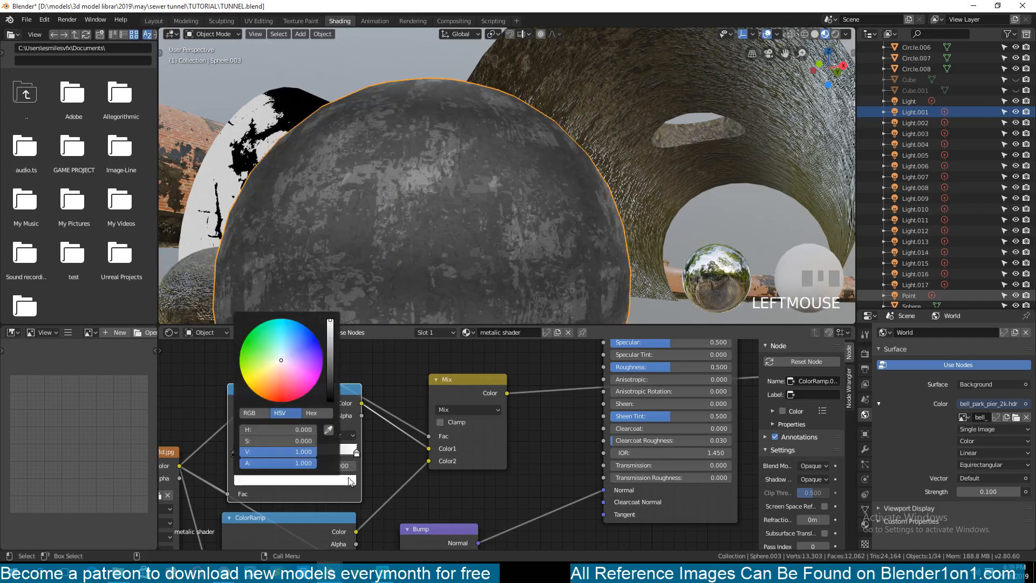
{"action": "mouse_move", "coordinate": [331, 333]}
{"action": "left_mouse_down"}
{"action": "mouse_move", "coordinate": [330, 386]}
{"action": "mouse_move", "coordinate": [330, 347]}
{"action": "left_mouse_up"}
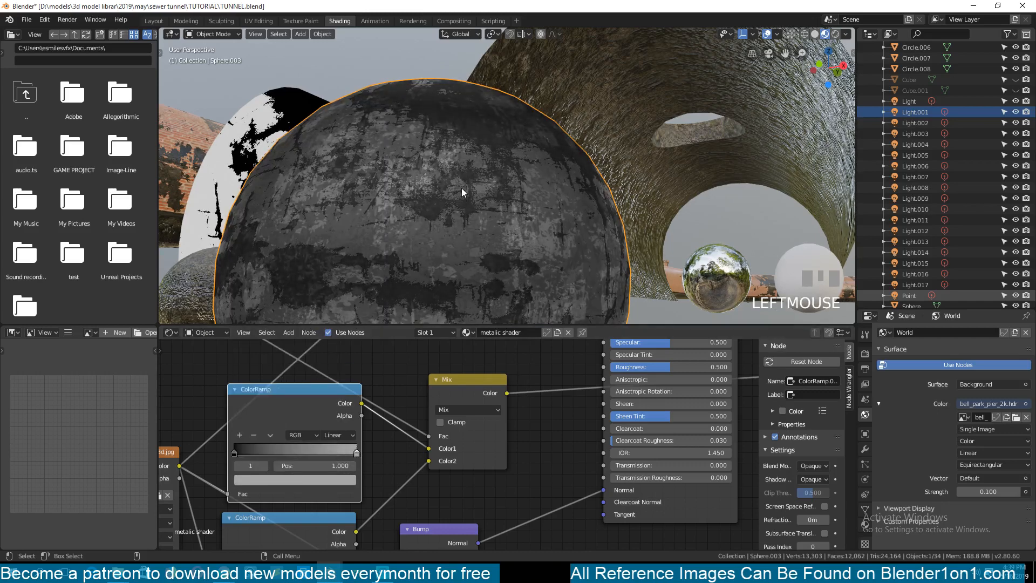
{"action": "key", "text": "grave"}
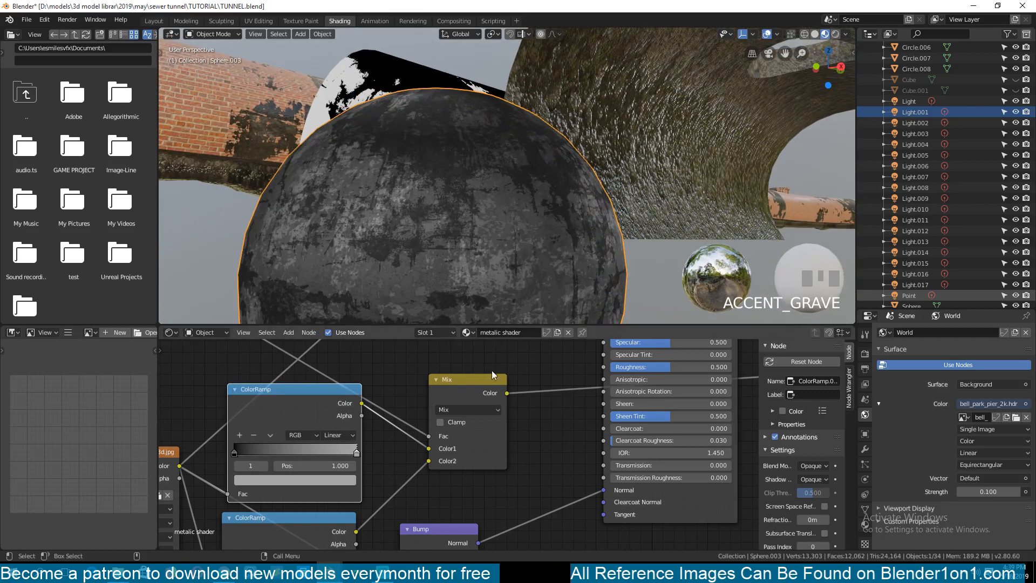
{"action": "middle_click_drag", "start_coordinate": [408, 231], "coordinate": [412, 259]}
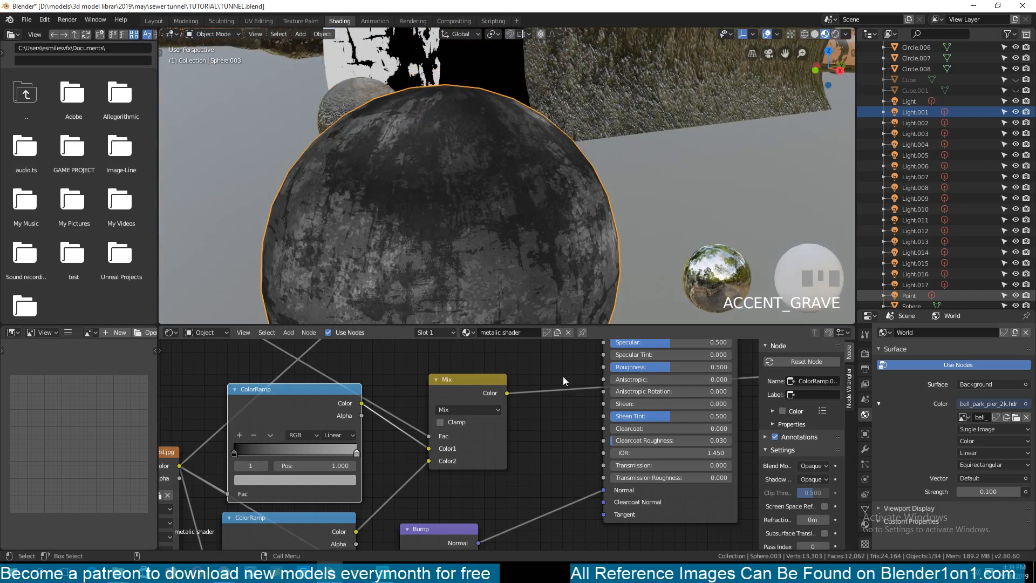
- Link the lower Mix's Color to the Principled BSDF's Roughness, route the shader back to the Material Output, and save the file
{"action": "middle_click_drag", "start_coordinate": [535, 485], "coordinate": [531, 463]}
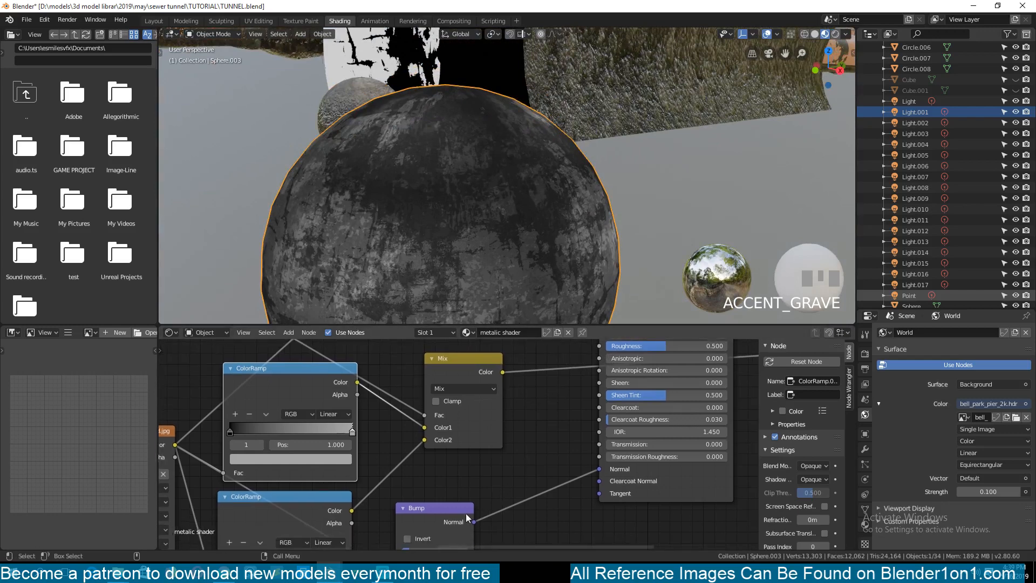
{"action": "middle_click_drag", "start_coordinate": [535, 384], "coordinate": [511, 416]}
{"action": "left_click", "coordinate": [478, 404]}
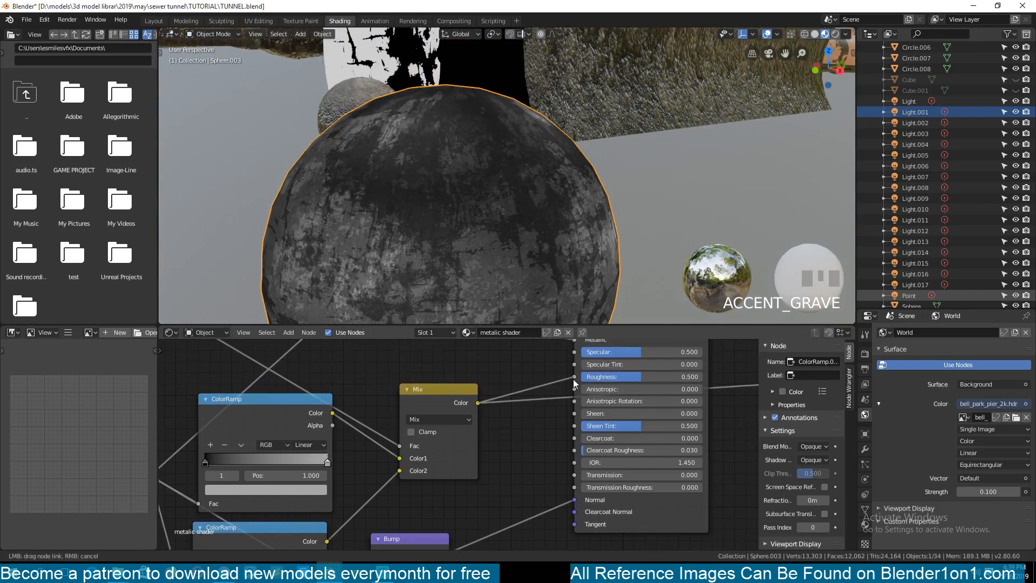
{"action": "middle_click_drag", "start_coordinate": [621, 381], "coordinate": [507, 448]}
{"action": "middle_click_drag", "start_coordinate": [569, 377], "coordinate": [552, 411]}
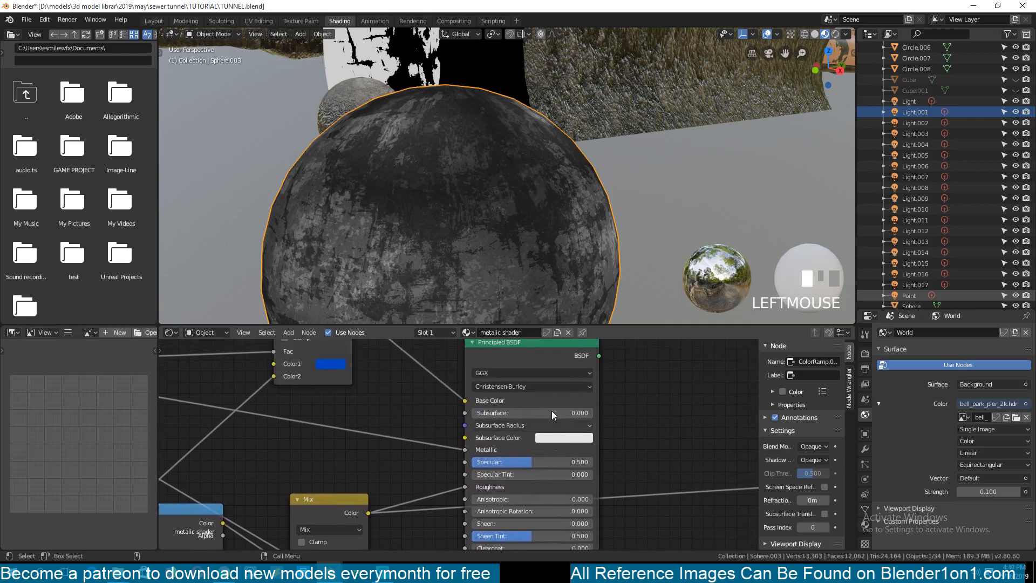
{"action": "left_click", "coordinate": [546, 362], "text": "ctrl+shift"}
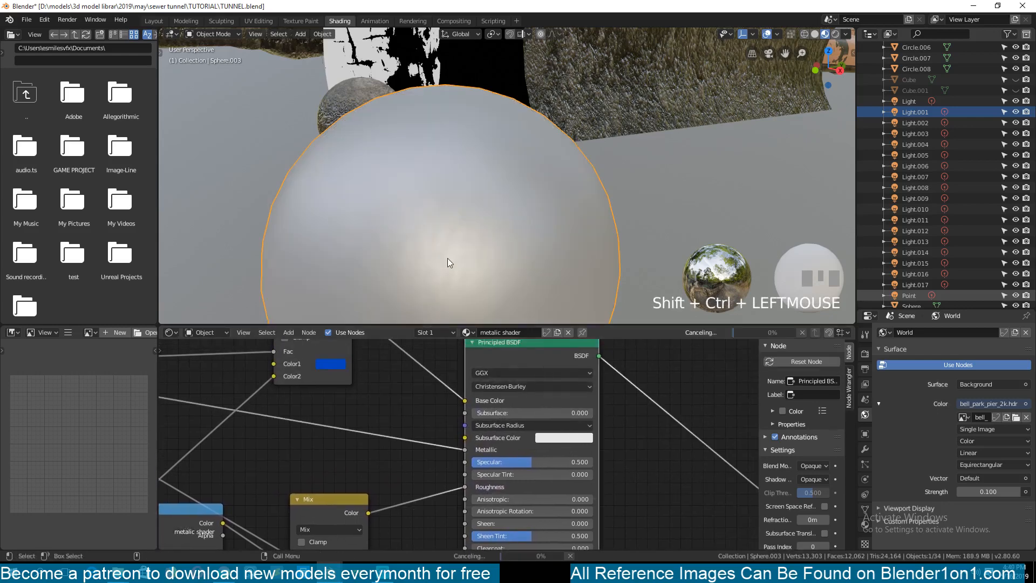
{"action": "middle_click_drag", "start_coordinate": [448, 258], "coordinate": [457, 224], "text": "shift"}
{"action": "middle_click_drag", "start_coordinate": [392, 469], "coordinate": [443, 380]}
{"action": "key", "text": "ctrl+s"}
- Reposition the roughness Mix and the lower ColorRamp node so their links are easy to follow
{"action": "middle_click_drag", "start_coordinate": [416, 423], "coordinate": [458, 407]}
{"action": "left_click_drag", "start_coordinate": [431, 411], "coordinate": [479, 375]}
{"action": "left_click", "coordinate": [242, 507]}
{"action": "left_click_drag", "start_coordinate": [242, 507], "coordinate": [256, 489]}
{"action": "middle_click_drag", "start_coordinate": [255, 508], "coordinate": [285, 468]}
{"action": "left_click_drag", "start_coordinate": [285, 488], "coordinate": [310, 475]}
{"action": "middle_click_drag", "start_coordinate": [317, 421], "coordinate": [288, 458]}
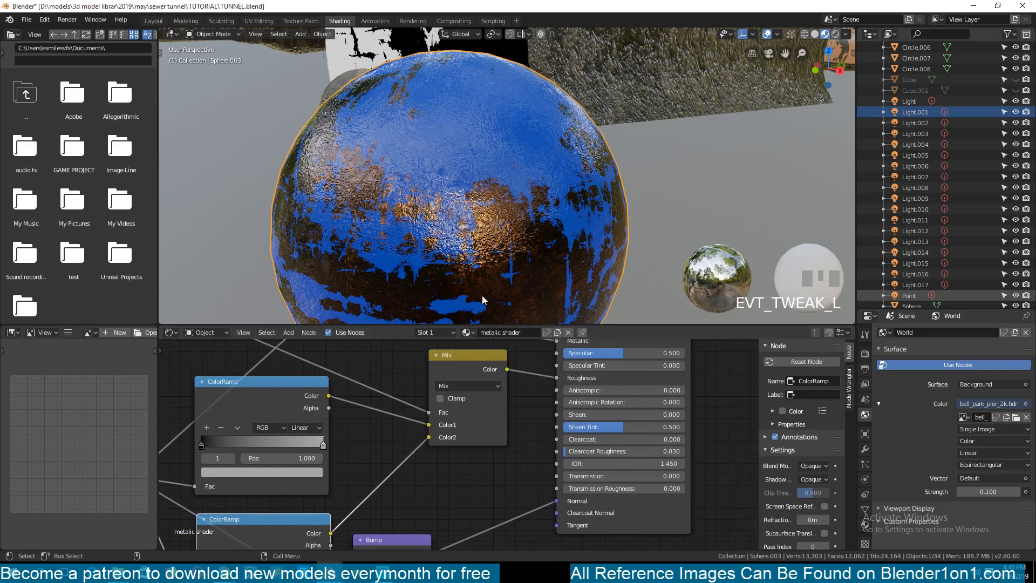
{"action": "middle_click_drag", "start_coordinate": [480, 284], "coordinate": [492, 223]}
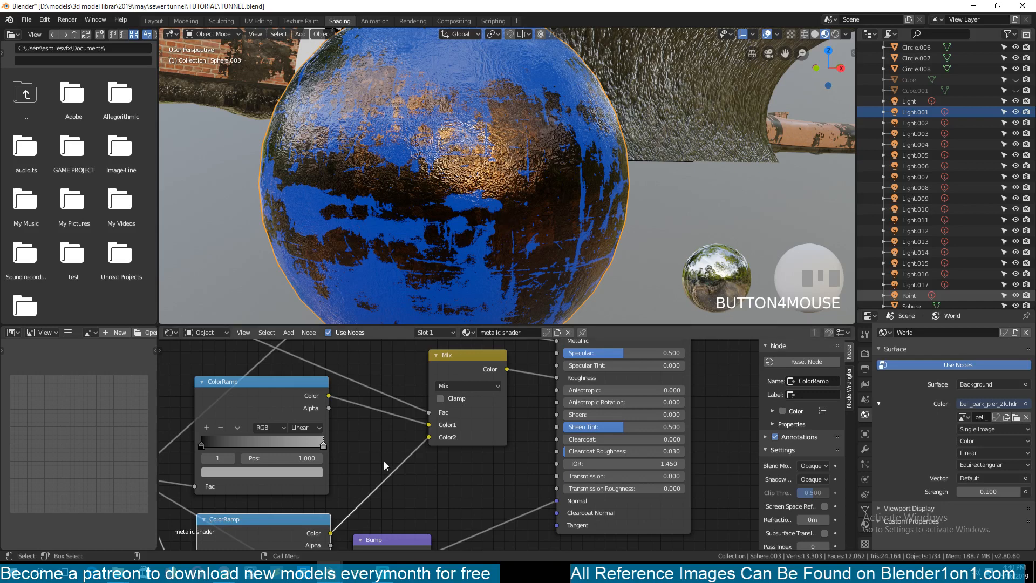
- Brighten the lower ColorRamp's black stop to a near-white grey and save the file
{"action": "middle_click_drag", "start_coordinate": [384, 466], "coordinate": [428, 360]}
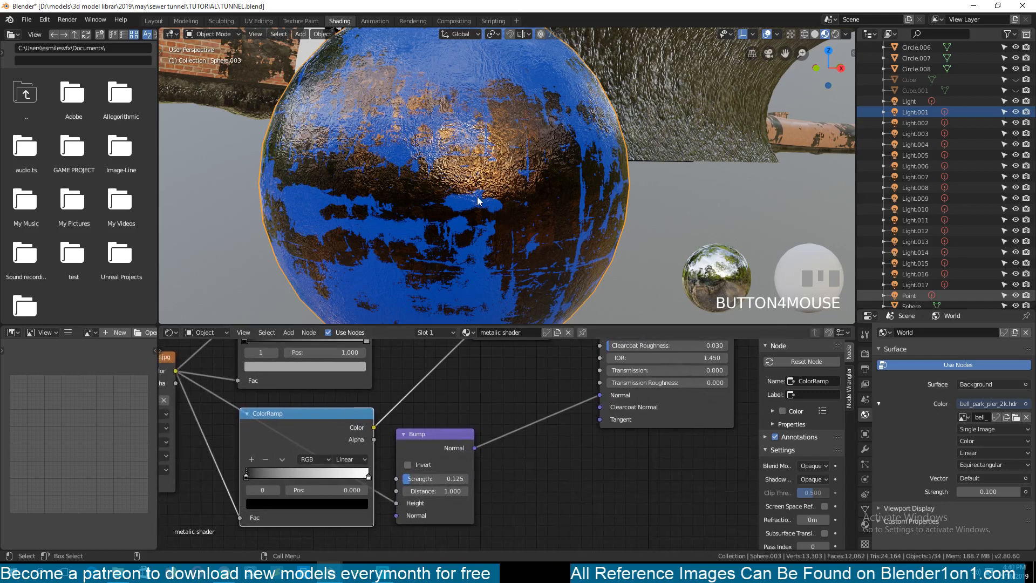
{"action": "left_click", "coordinate": [247, 477]}
{"action": "left_click", "coordinate": [279, 504]}
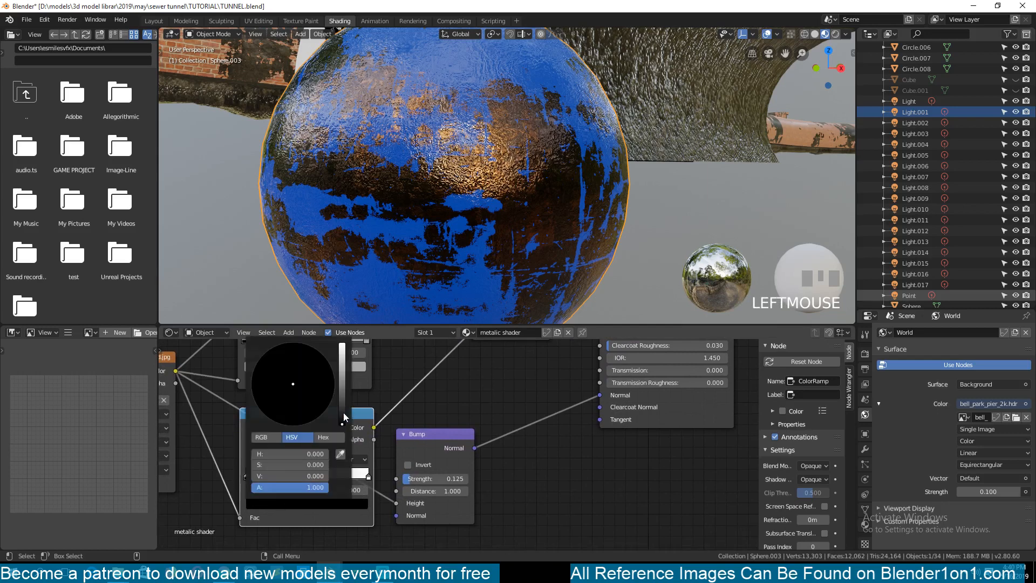
{"action": "left_click_drag", "start_coordinate": [343, 412], "coordinate": [342, 358]}
{"action": "middle_click_drag", "start_coordinate": [455, 200], "coordinate": [420, 226]}
{"action": "key", "text": "ctrl+s"}
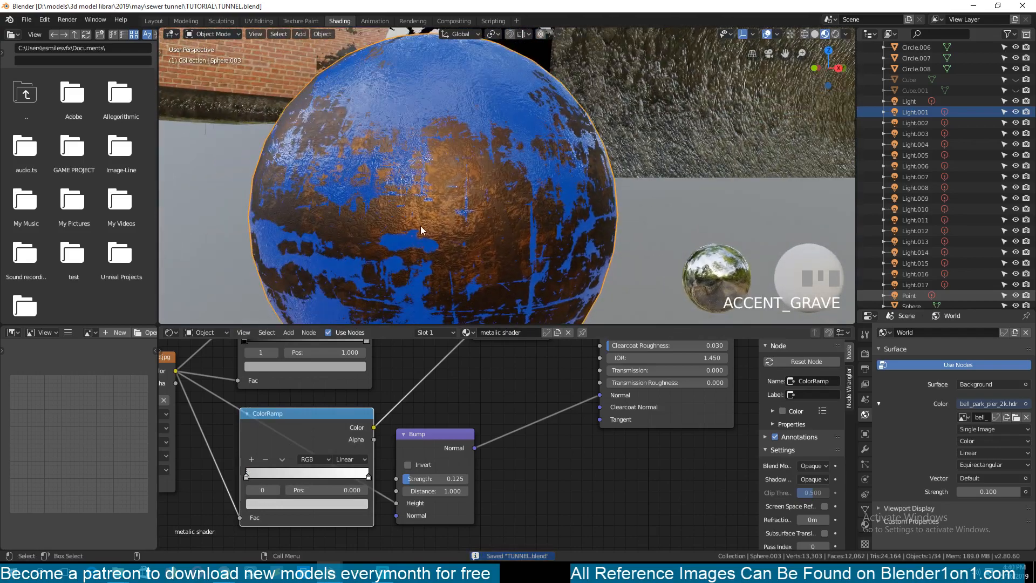
- Move the Bump node away from the lower ColorRamp, nearer to the Principled BSDF, and save the file
{"action": "left_click_drag", "start_coordinate": [439, 433], "coordinate": [536, 419]}
{"action": "middle_click_drag", "start_coordinate": [380, 394], "coordinate": [447, 417]}
{"action": "scroll", "coordinate": [446, 418], "scroll_direction": "down", "scroll_amount": 1}
{"action": "key", "text": "ctrl+s"}
{"action": "middle_click_drag", "start_coordinate": [349, 349], "coordinate": [346, 399]}
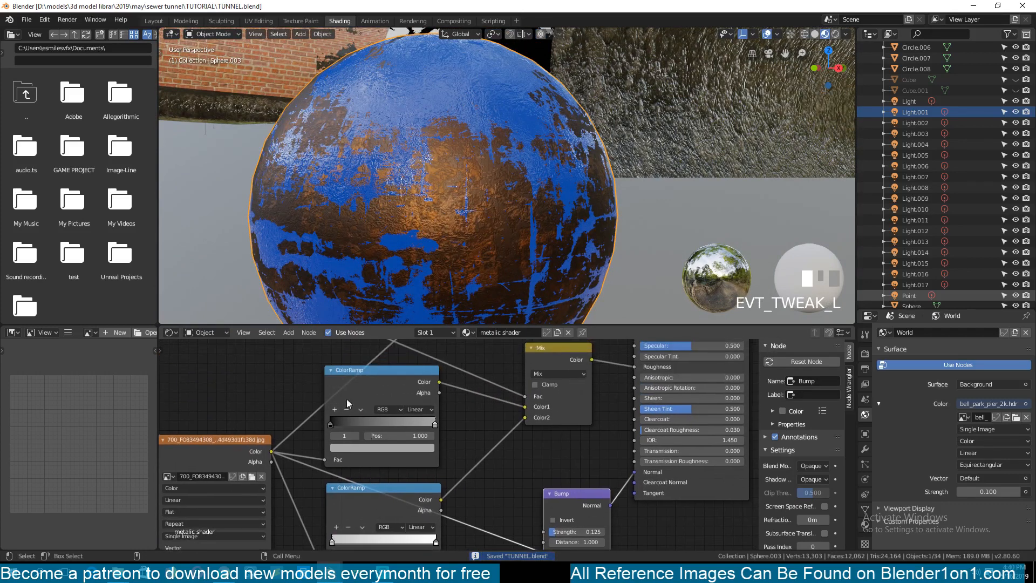
- Collapse both ColorRamp nodes and stack them compactly beside the roughness Mix node, saving the file
{"action": "left_click", "coordinate": [331, 370]}
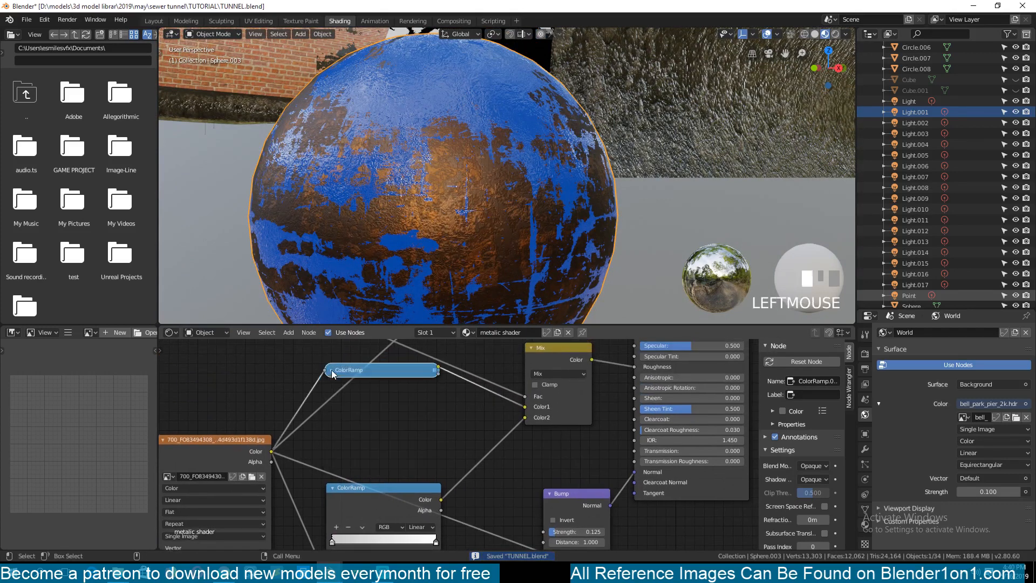
{"action": "left_click", "coordinate": [332, 488]}
{"action": "left_click_drag", "start_coordinate": [361, 489], "coordinate": [372, 408]}
{"action": "key", "text": "ctrl+s"}
{"action": "middle_click_drag", "start_coordinate": [433, 466], "coordinate": [367, 426]}
{"action": "key", "text": "ctrl+s"}
{"action": "key", "text": "ctrl+s"}
{"action": "key", "text": "ctrl+s"}
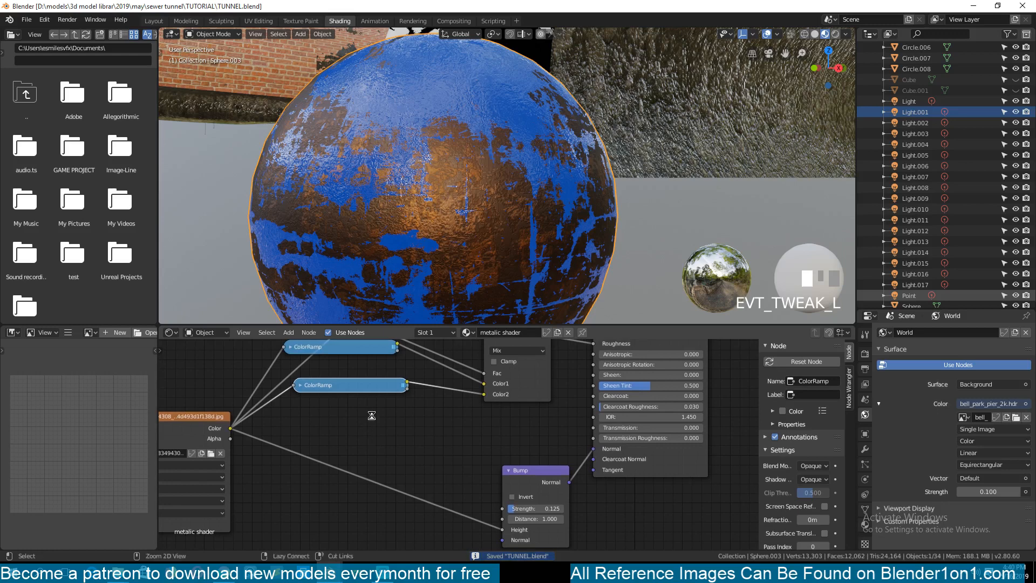
{"action": "left_click_drag", "start_coordinate": [523, 381], "coordinate": [463, 409]}
{"action": "middle_click_drag", "start_coordinate": [413, 417], "coordinate": [372, 445]}
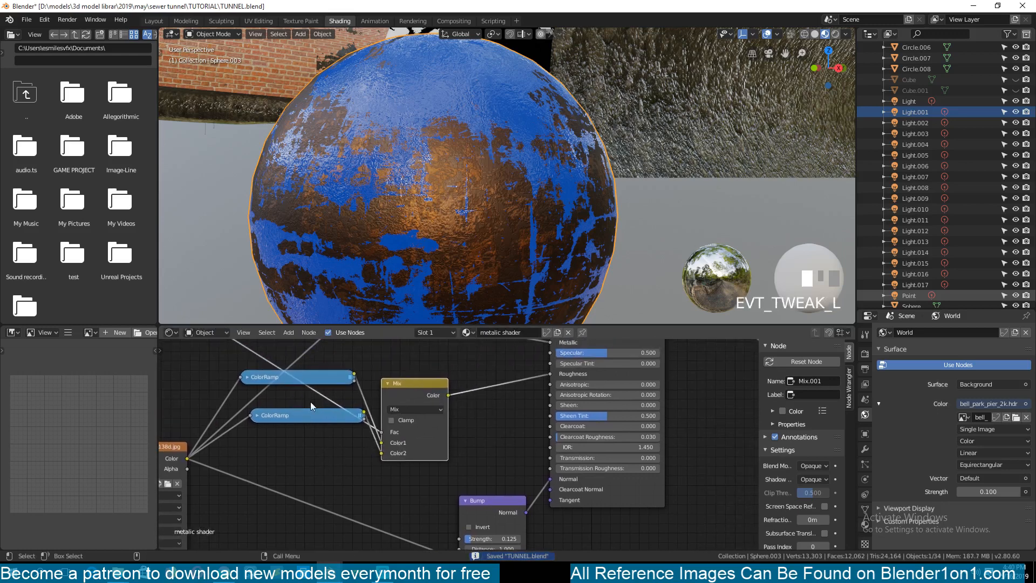
{"action": "middle_click_drag", "start_coordinate": [476, 401], "coordinate": [470, 376]}
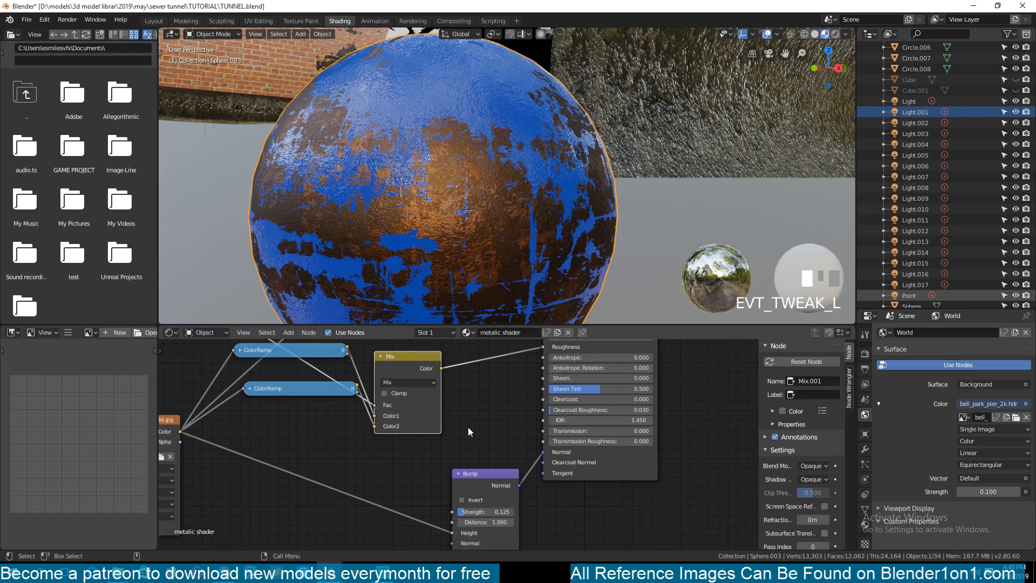
- Duplicate the two collapsed ColorRamps and their Mix node with the links between them, and place the copies below the originals before the Bump node
{"action": "middle_click_drag", "start_coordinate": [434, 450], "coordinate": [429, 430]}
{"action": "key", "text": "ctrl+c"}
{"action": "key", "text": "ctrl+v"}
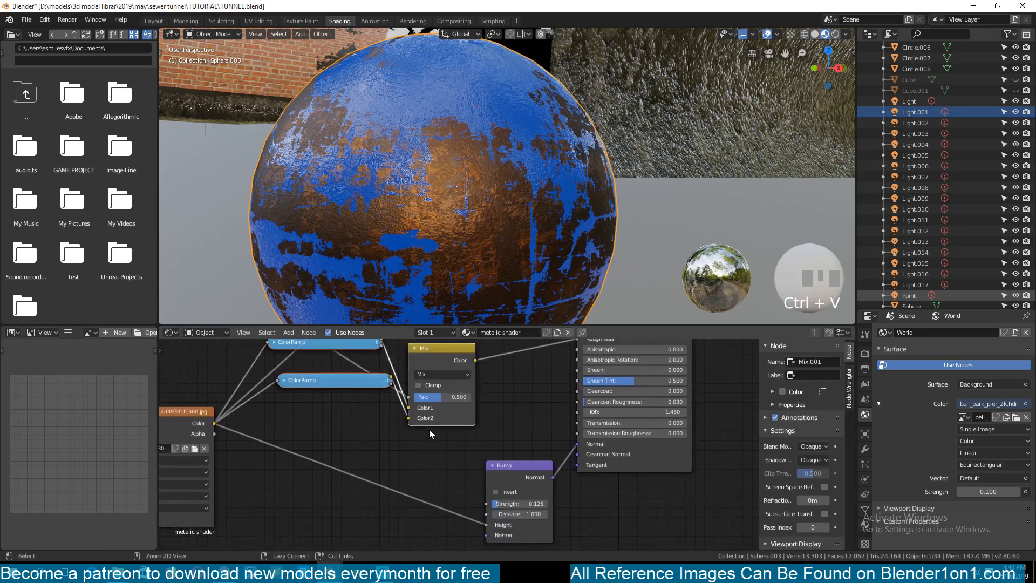
{"action": "scroll", "coordinate": [436, 441], "scroll_direction": "down", "scroll_amount": 4}
{"action": "key", "text": "g"}
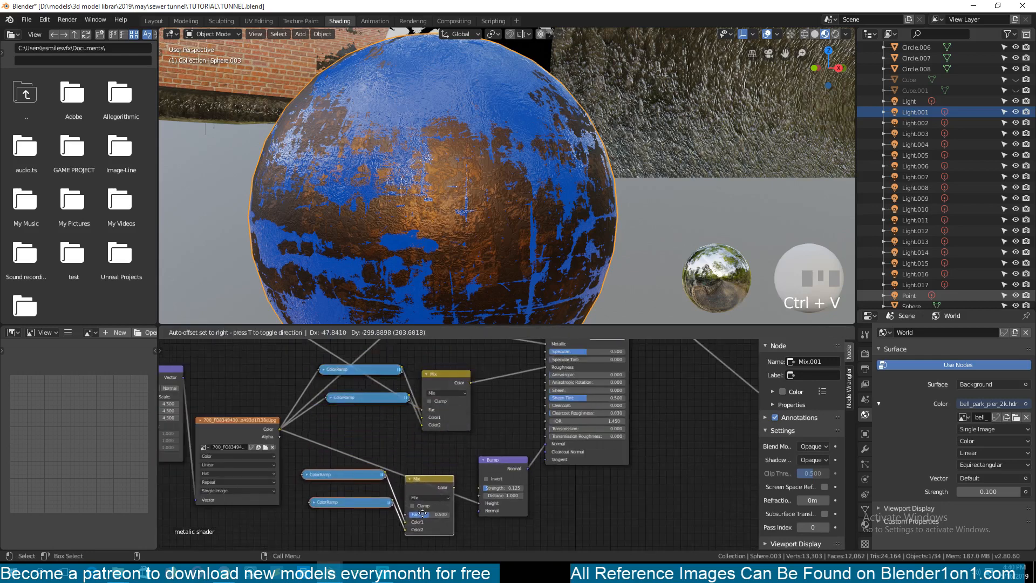
{"action": "left_click", "coordinate": [413, 536]}
{"action": "middle_click_drag", "start_coordinate": [413, 531], "coordinate": [429, 485]}
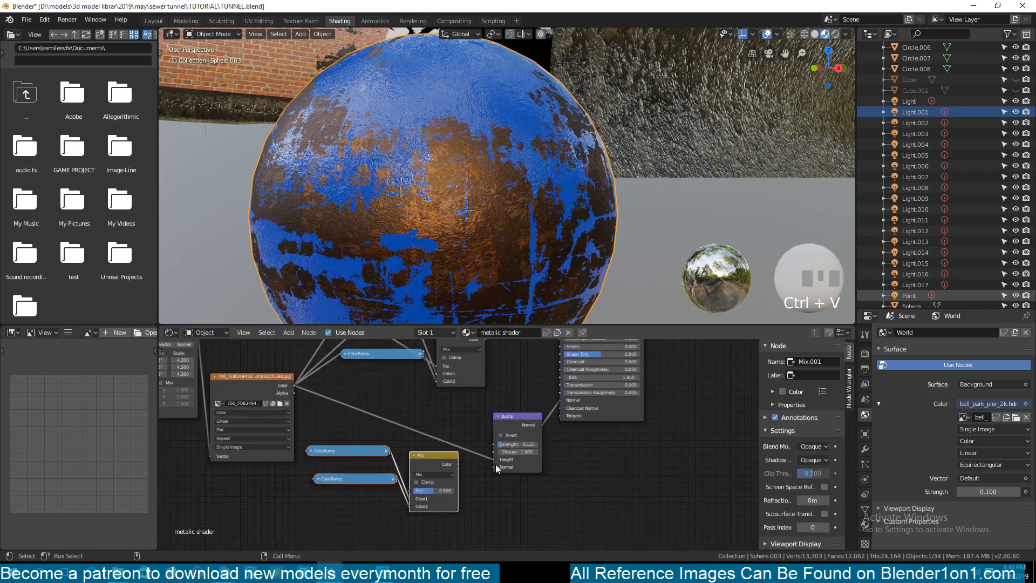
- Feed the rust texture's Color into both copied ColorRamps and link the copied Mix's Color to the Bump node's Height
{"action": "left_click_drag", "start_coordinate": [524, 414], "coordinate": [522, 396]}
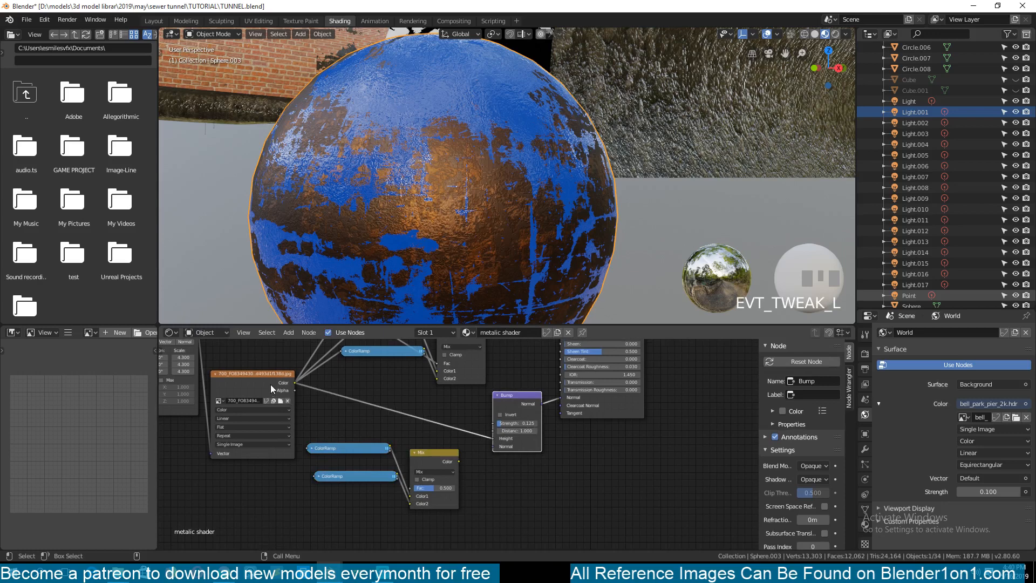
{"action": "left_click_drag", "start_coordinate": [273, 389], "coordinate": [323, 486]}
{"action": "scroll", "coordinate": [249, 457], "scroll_direction": "up", "scroll_amount": 2}
{"action": "left_click_drag", "start_coordinate": [517, 465], "coordinate": [562, 435]}
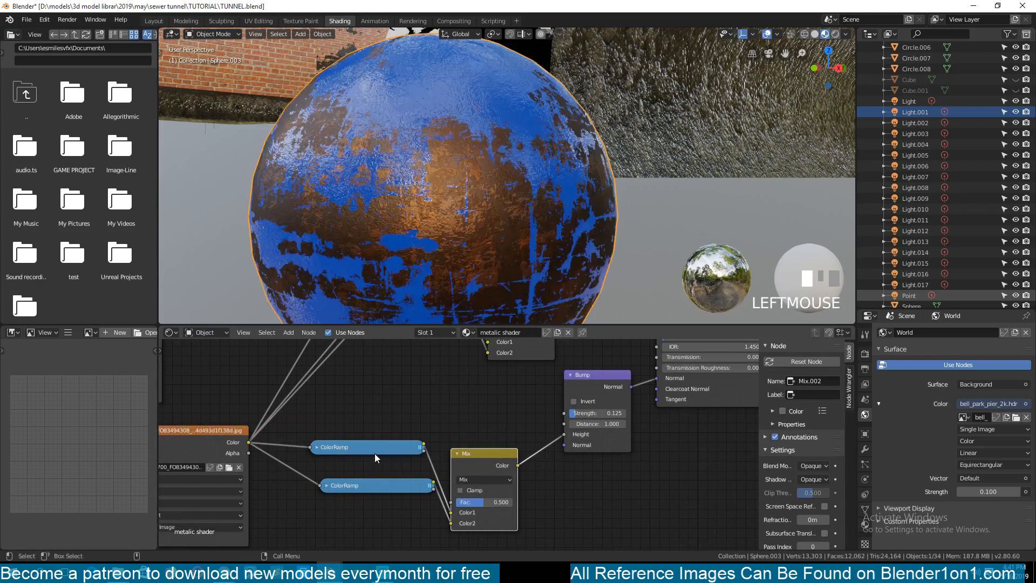
- Move the upper copied ColorRamp up, expand the lower one and place it beside the copied Mix node
{"action": "left_click_drag", "start_coordinate": [374, 454], "coordinate": [374, 418]}
{"action": "left_click", "coordinate": [330, 487]}
{"action": "left_click", "coordinate": [326, 486]}
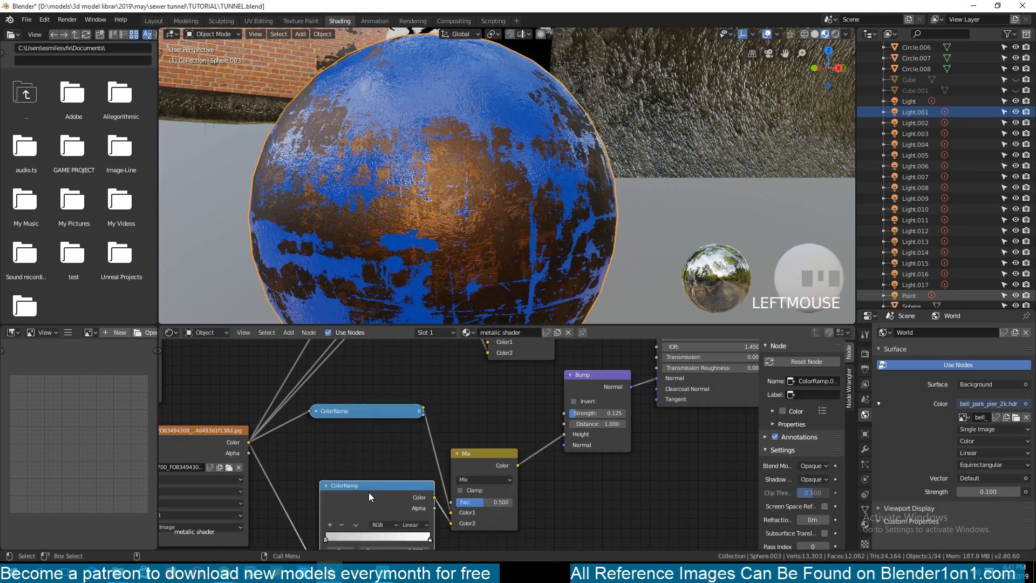
{"action": "left_click_drag", "start_coordinate": [370, 497], "coordinate": [337, 467]}
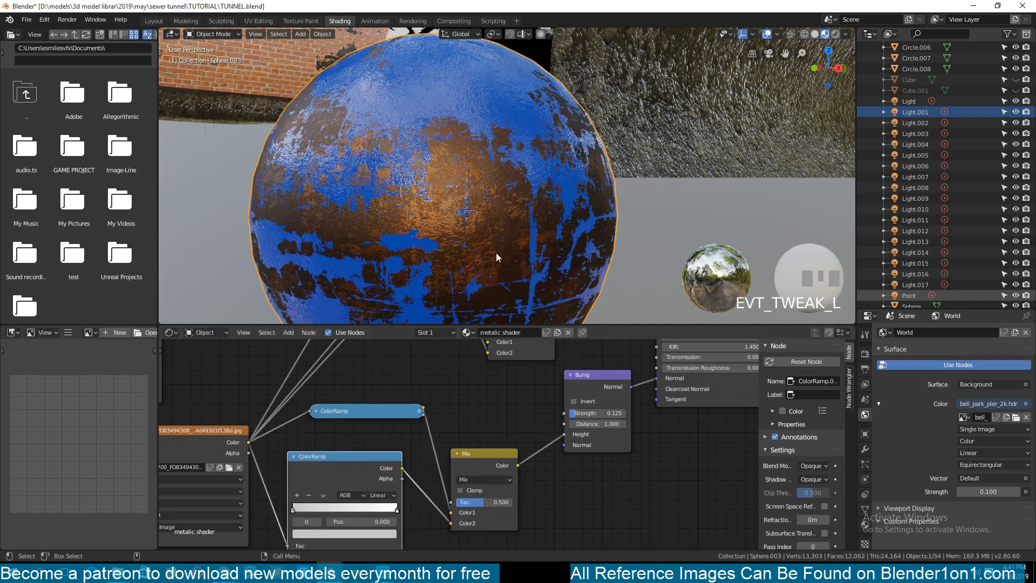
- Set the copied Mix's Fac to 1.000 and drive that input with the Round node's Value output
{"action": "left_click_drag", "start_coordinate": [293, 509], "coordinate": [309, 509]}
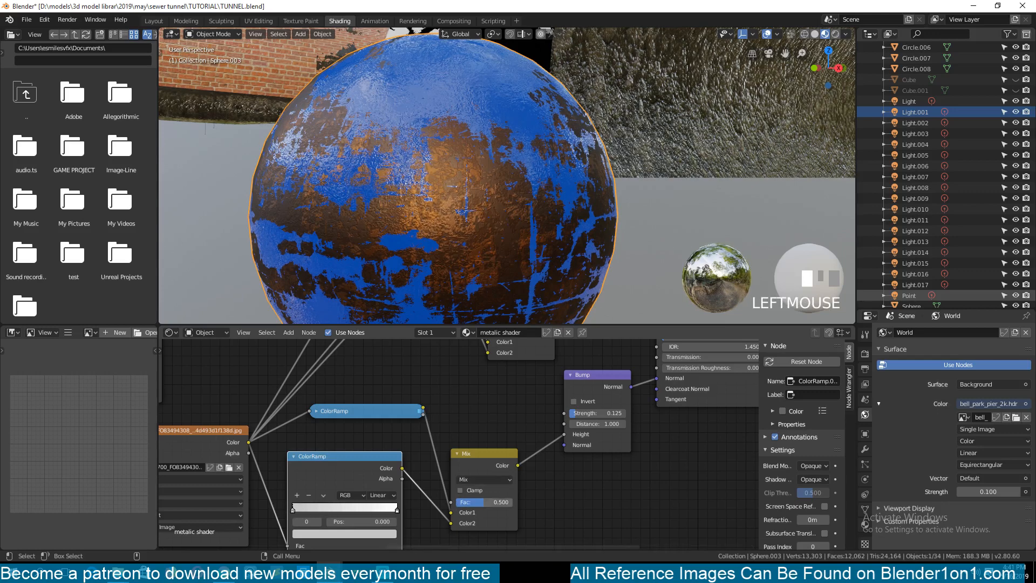
{"action": "middle_click_drag", "start_coordinate": [485, 383], "coordinate": [457, 432]}
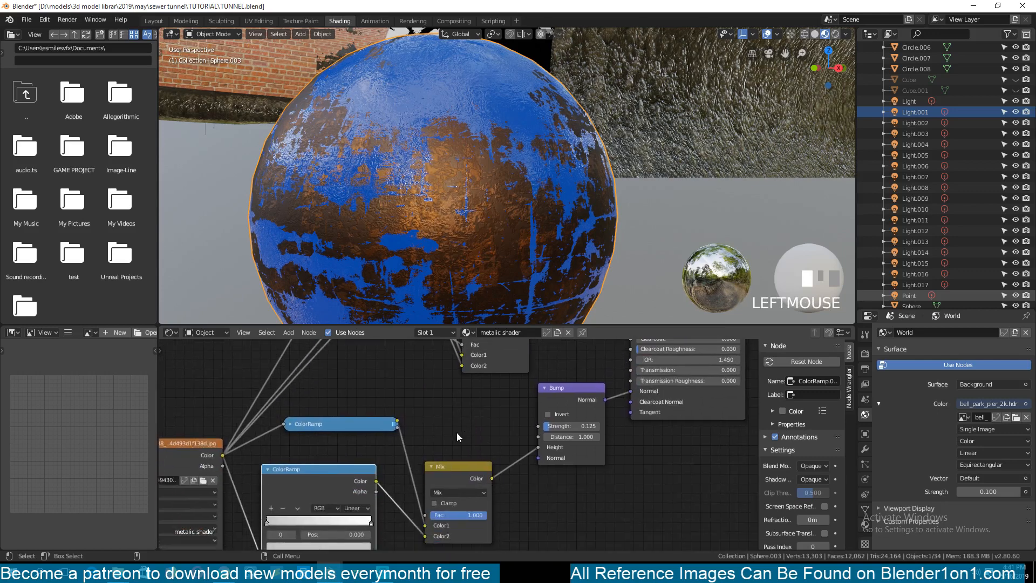
{"action": "scroll", "coordinate": [456, 432], "scroll_direction": "down", "scroll_amount": 4}
{"action": "middle_click_drag", "start_coordinate": [377, 446], "coordinate": [372, 492]}
{"action": "scroll", "coordinate": [372, 491], "scroll_direction": "down", "scroll_amount": 2}
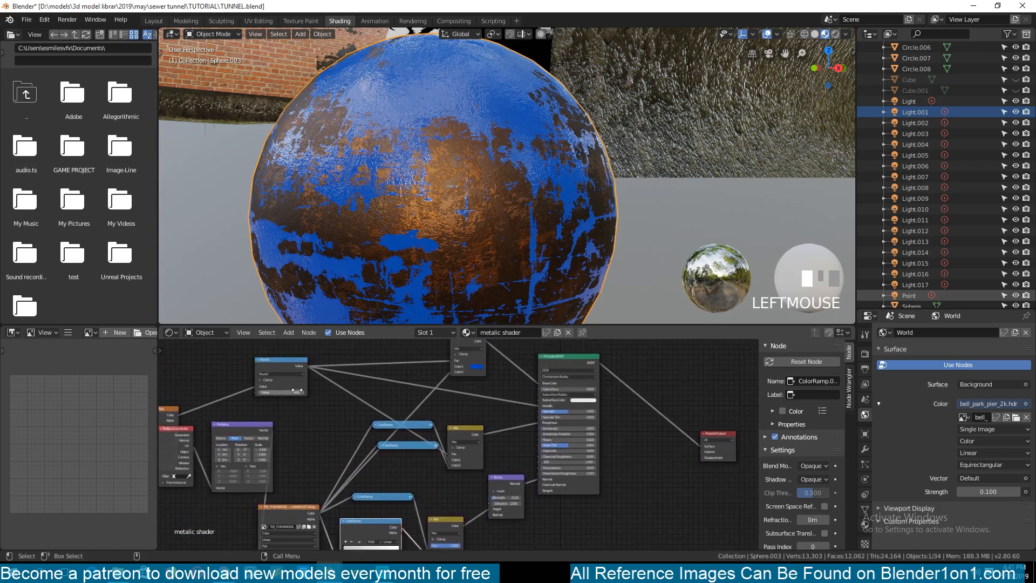
{"action": "left_click_drag", "start_coordinate": [308, 364], "coordinate": [428, 546]}
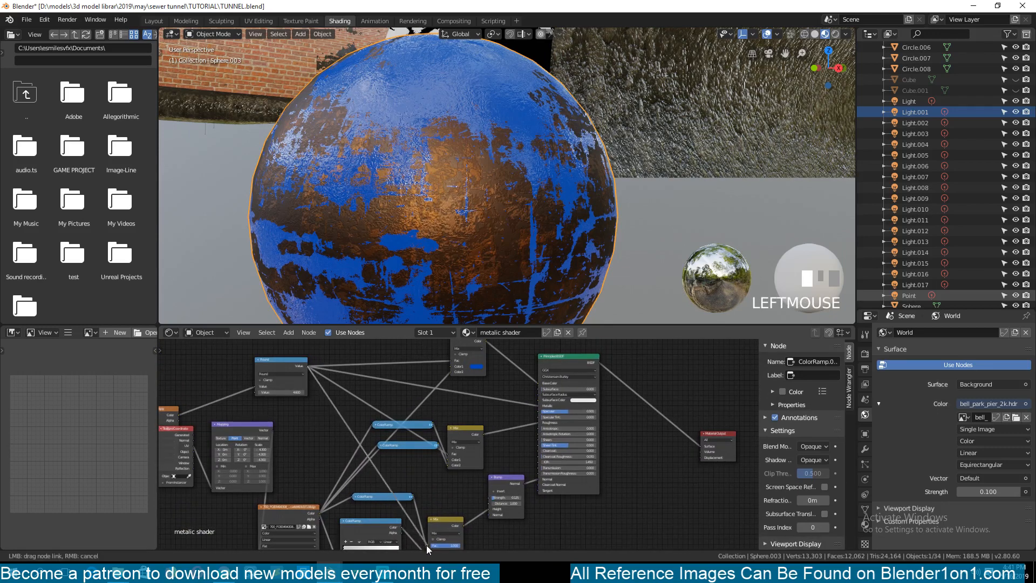
- Shift the collapsed bump ColorRamp aside and set the lower bump ColorRamp's black stop to position 0.000 and its white stop to 0.382
{"action": "mouse_move", "coordinate": [430, 508]}
{"action": "middle_mouse_down"}
{"action": "mouse_move", "coordinate": [415, 433]}
{"action": "mouse_move", "coordinate": [457, 427]}
{"action": "middle_mouse_up"}
{"action": "scroll", "coordinate": [413, 435], "scroll_direction": "up", "scroll_amount": 2}
{"action": "left_click_drag", "start_coordinate": [349, 406], "coordinate": [322, 416]}
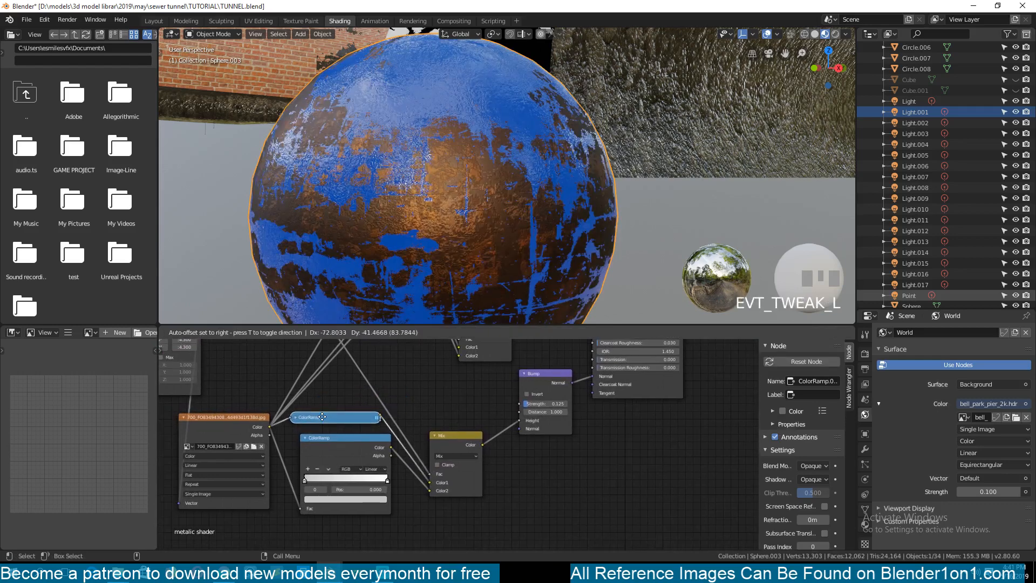
{"action": "left_click", "coordinate": [324, 498]}
{"action": "left_click_drag", "start_coordinate": [369, 410], "coordinate": [303, 449]}
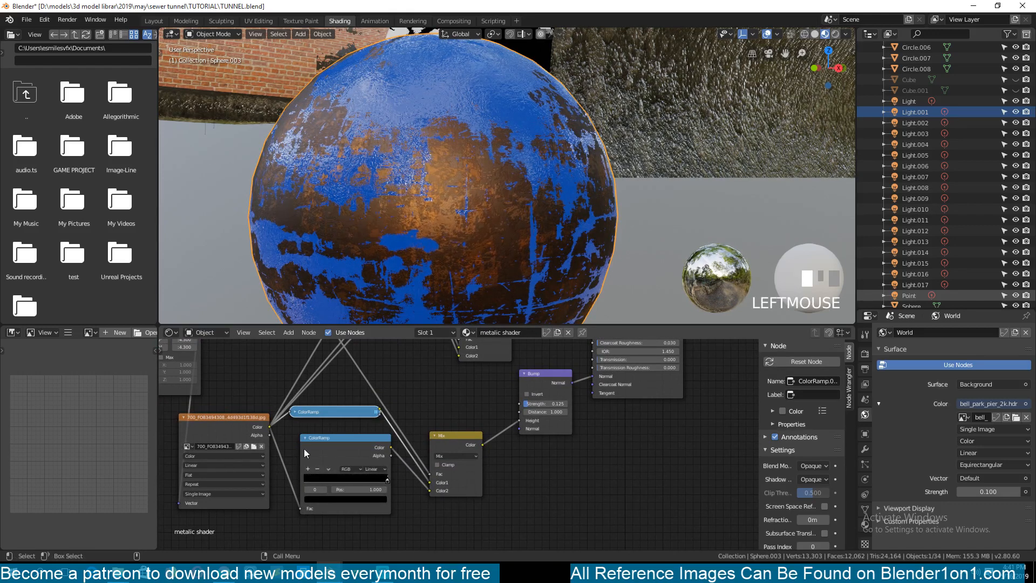
{"action": "left_click_drag", "start_coordinate": [179, 439], "coordinate": [207, 438]}
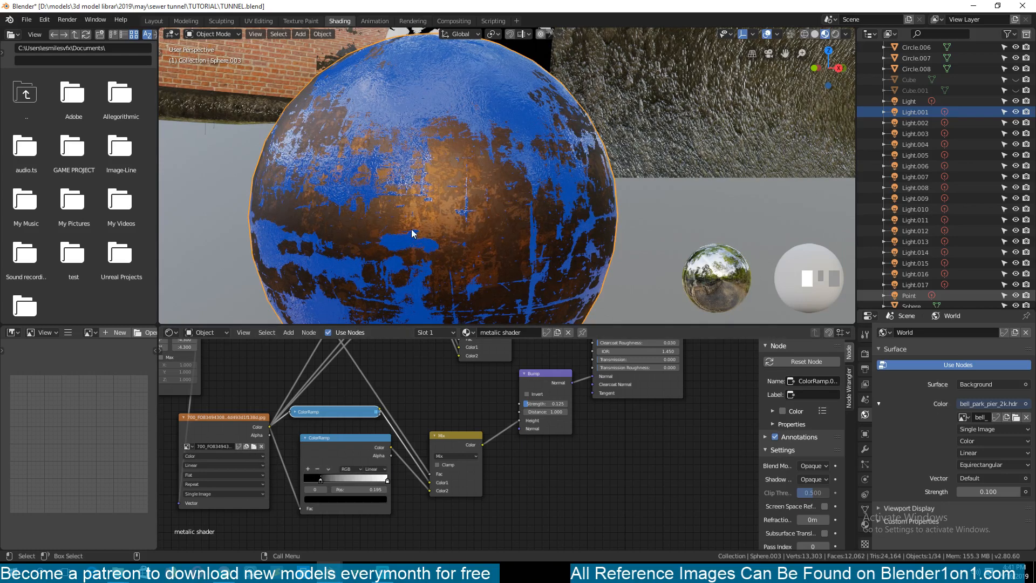
{"action": "scroll", "coordinate": [413, 233], "scroll_direction": "up", "scroll_amount": 2}
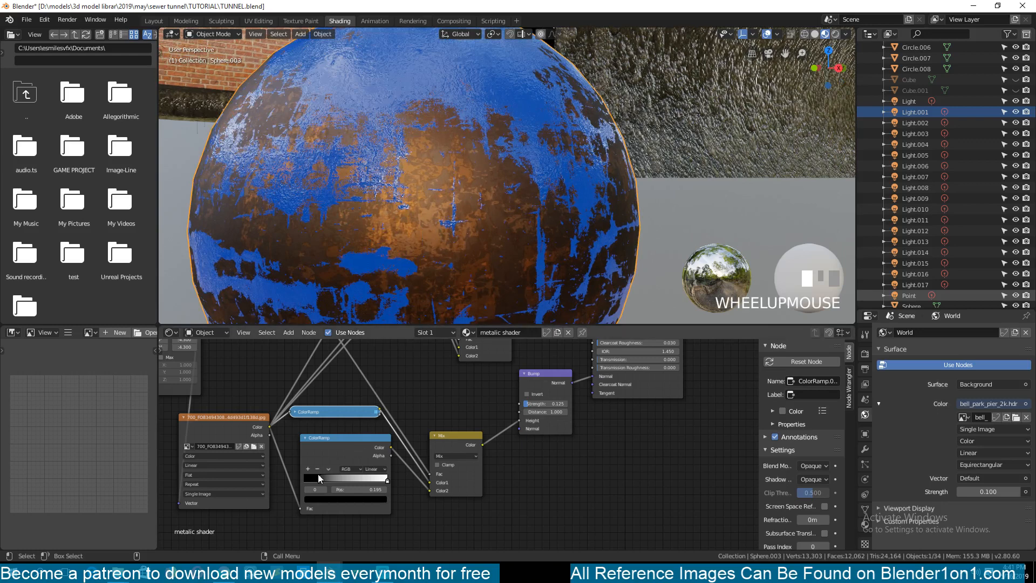
{"action": "left_click_drag", "start_coordinate": [318, 473], "coordinate": [276, 475]}
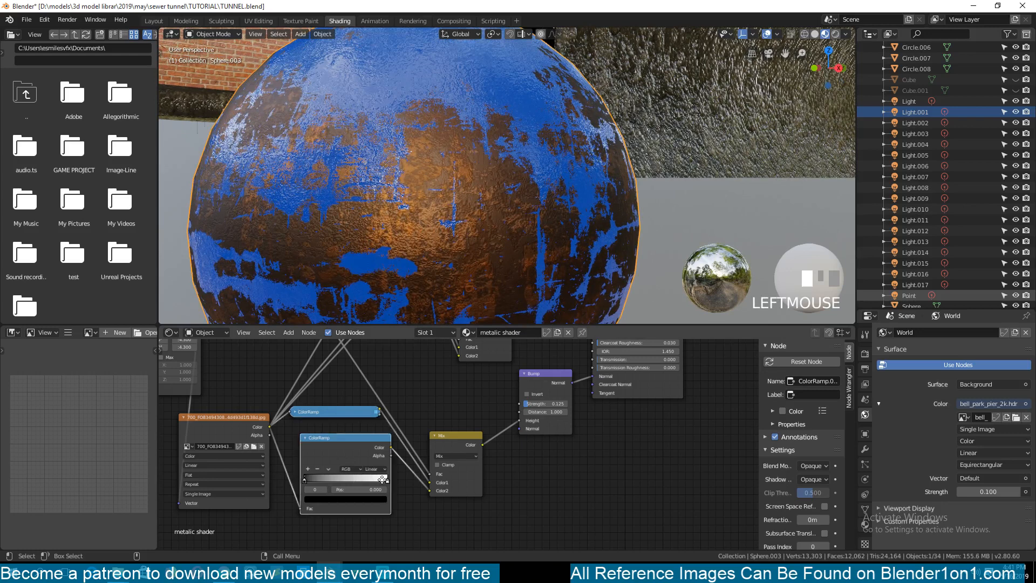
{"action": "left_click_drag", "start_coordinate": [387, 482], "coordinate": [354, 482]}
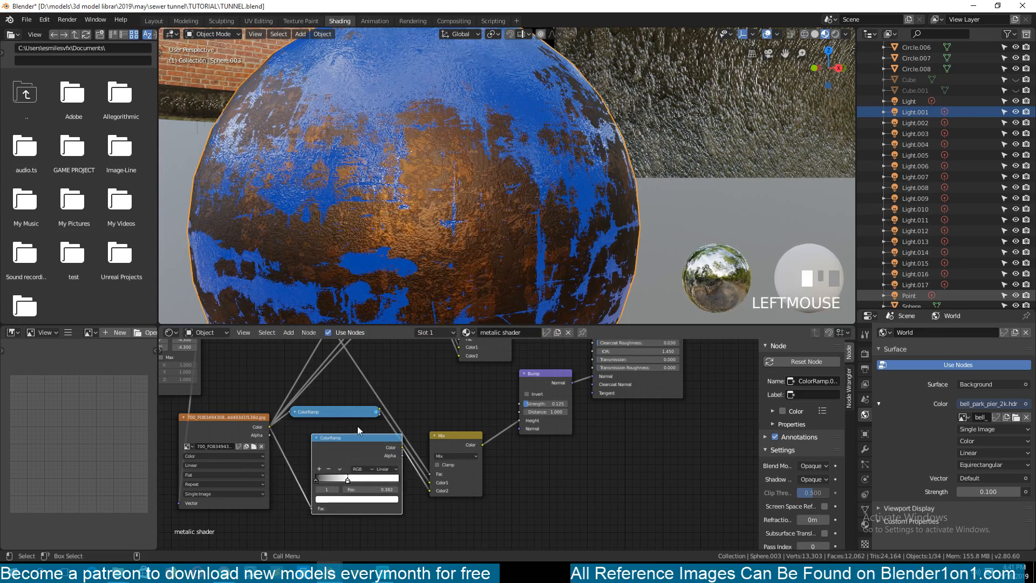
- Expand the upper bump ColorRamp, move its black stop to position 0.055 and lighten that stop to a mid grey
{"action": "left_click", "coordinate": [295, 412]}
{"action": "left_click_drag", "start_coordinate": [310, 413], "coordinate": [312, 395]}
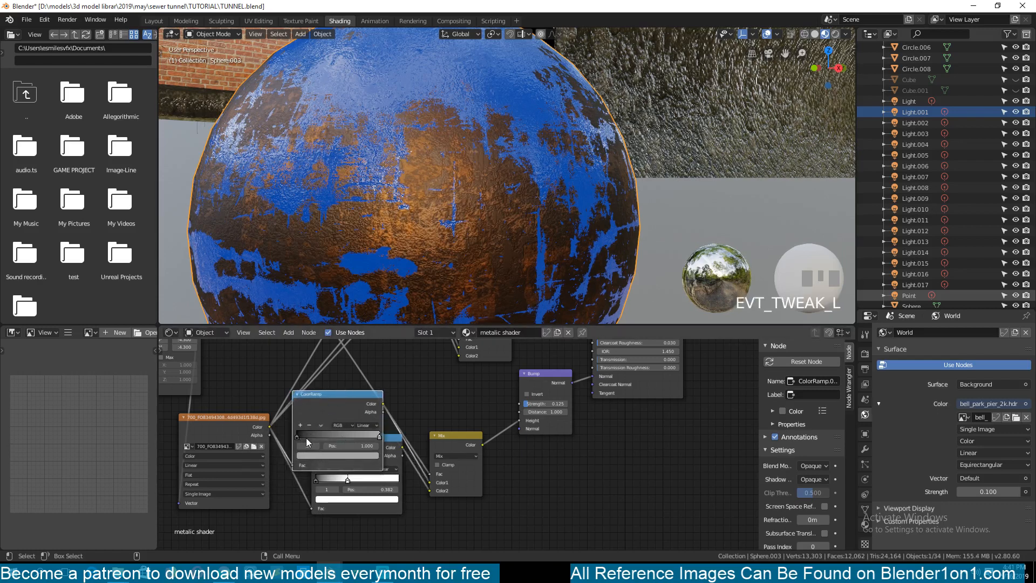
{"action": "mouse_move", "coordinate": [306, 438]}
{"action": "left_mouse_down"}
{"action": "mouse_move", "coordinate": [326, 434]}
{"action": "mouse_move", "coordinate": [304, 440]}
{"action": "left_mouse_up"}
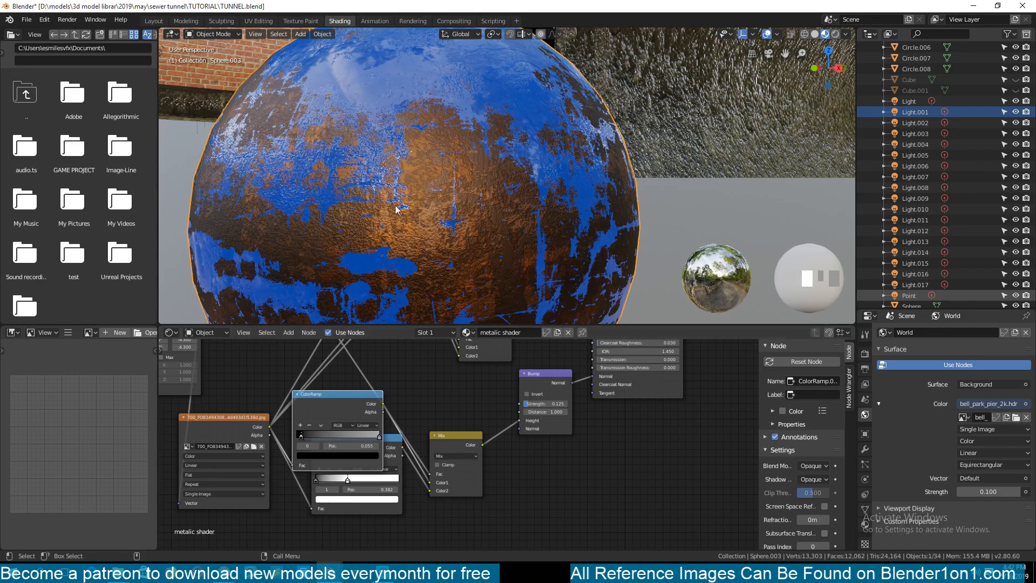
{"action": "left_click", "coordinate": [326, 456]}
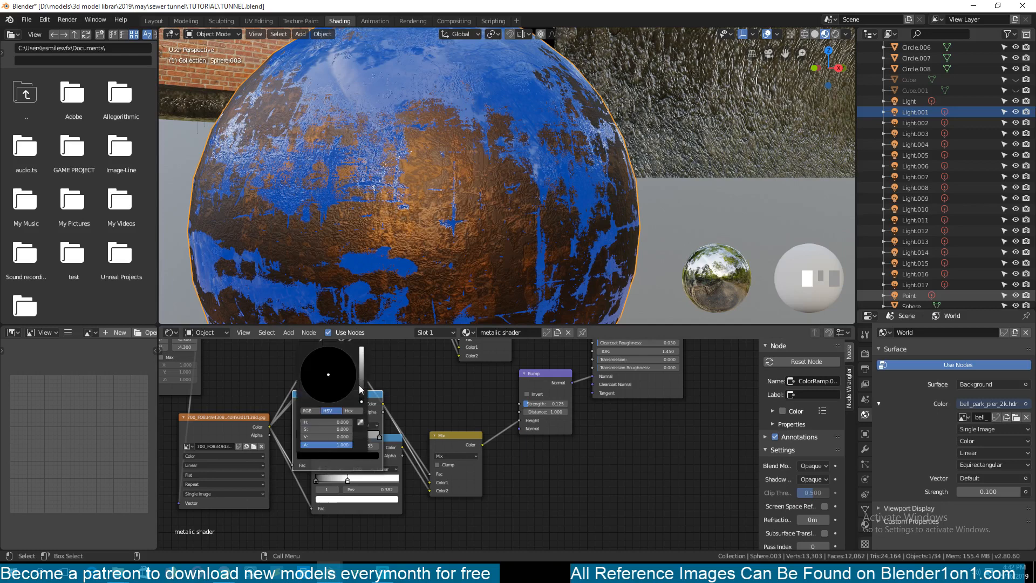
{"action": "left_click_drag", "start_coordinate": [360, 402], "coordinate": [361, 379]}
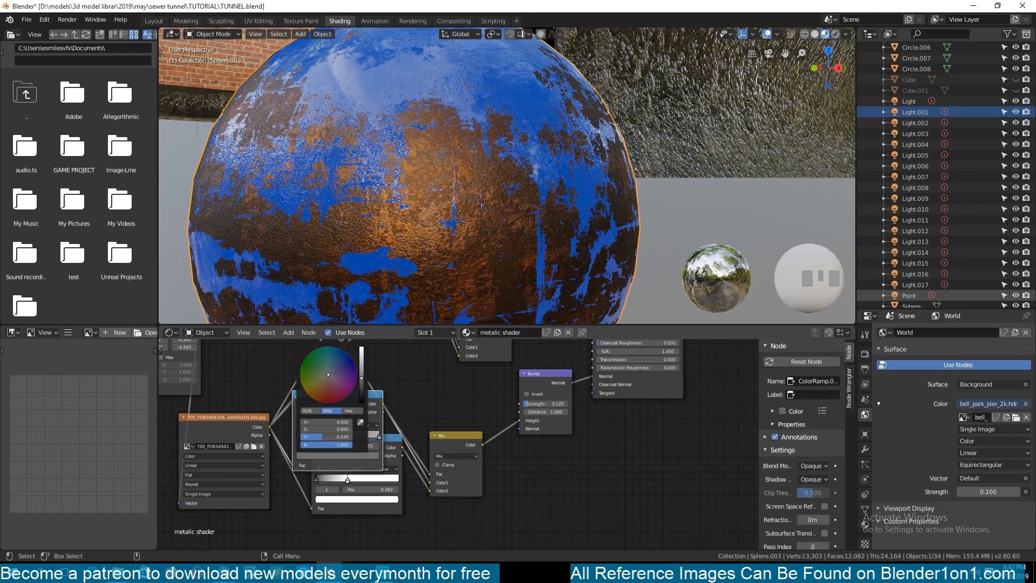
- Save the blend file and view the test sphere together with the surrounding tunnel pieces
{"action": "scroll", "coordinate": [393, 195], "scroll_direction": "down", "scroll_amount": 3}
{"action": "key", "text": "ctrl+s"}
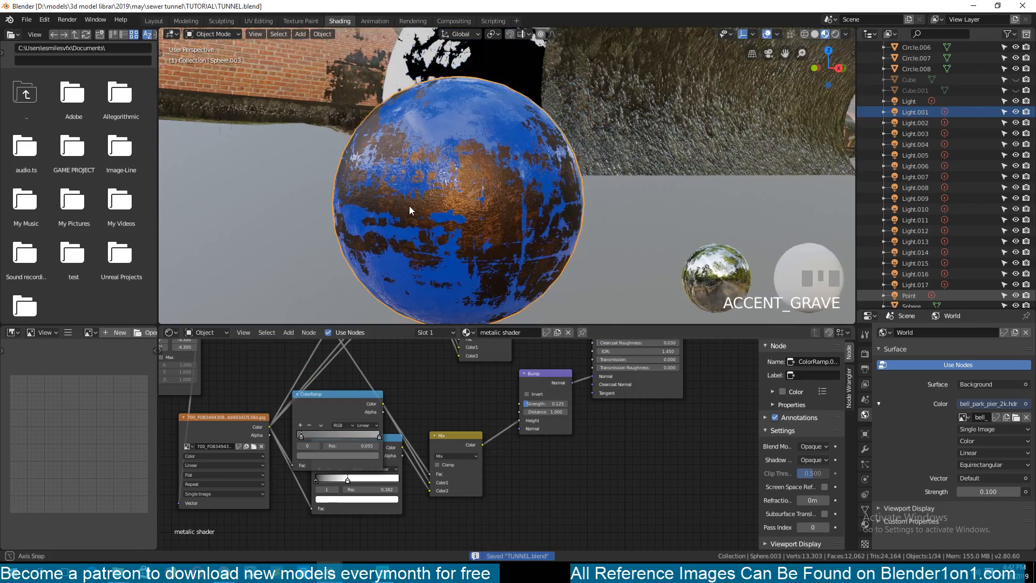
{"action": "middle_click_drag", "start_coordinate": [409, 206], "coordinate": [433, 238]}
{"action": "scroll", "coordinate": [410, 170], "scroll_direction": "down", "scroll_amount": 4}
{"action": "scroll", "coordinate": [453, 177], "scroll_direction": "down", "scroll_amount": 4}
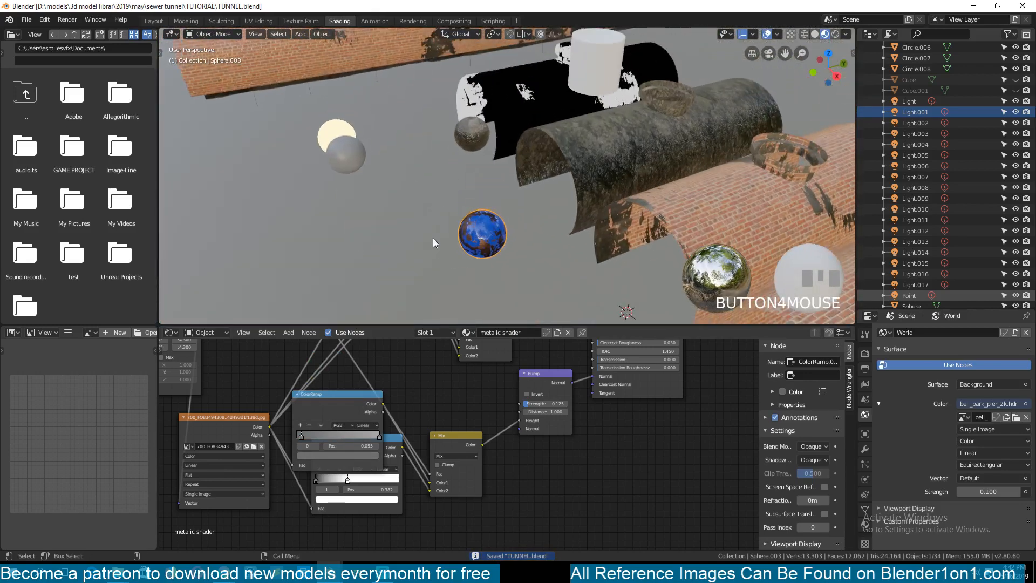
{"action": "key", "text": "ctrl+s"}
{"action": "middle_click_drag", "start_coordinate": [311, 212], "coordinate": [393, 187]}
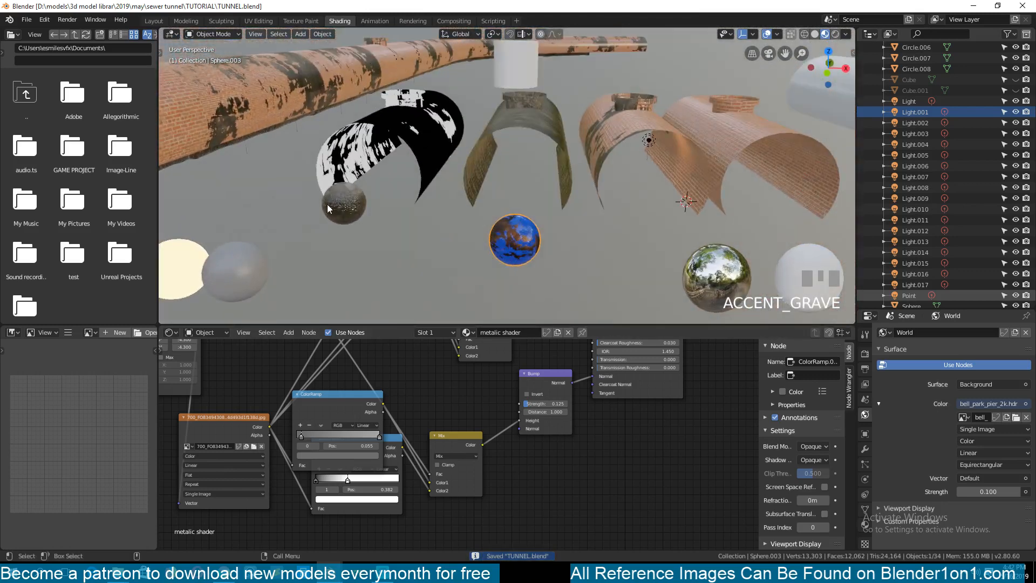
{"action": "scroll", "coordinate": [502, 254], "scroll_direction": "up", "scroll_amount": 4}
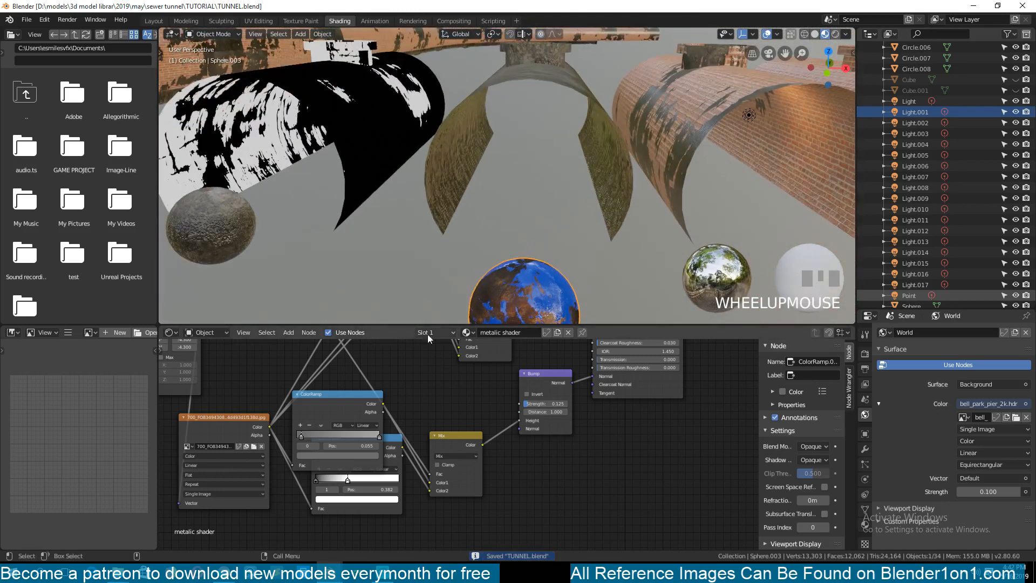
- Try a terracotta orange as the paint colour in Color1 of the Mix node feeding Base Color, and save the file
{"action": "middle_click_drag", "start_coordinate": [517, 370], "coordinate": [525, 502]}
{"action": "scroll", "coordinate": [533, 277], "scroll_direction": "up", "scroll_amount": 2}
{"action": "middle_click_drag", "start_coordinate": [533, 278], "coordinate": [503, 186], "text": "shift"}
{"action": "scroll", "coordinate": [503, 186], "scroll_direction": "up", "scroll_amount": 3}
{"action": "middle_click_drag", "start_coordinate": [468, 371], "coordinate": [437, 516]}
{"action": "scroll", "coordinate": [472, 448], "scroll_direction": "up", "scroll_amount": 5}
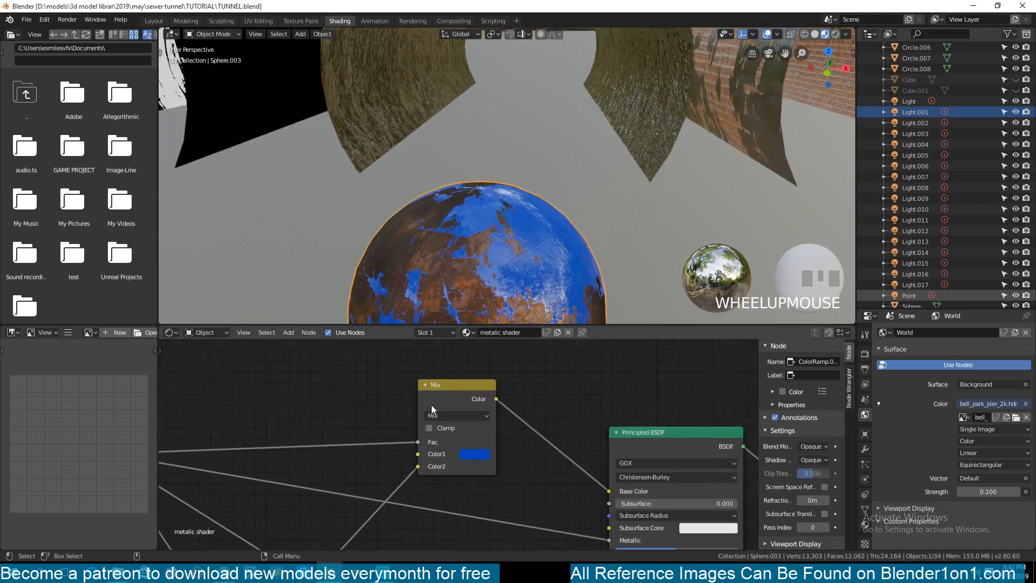
{"action": "middle_click_drag", "start_coordinate": [467, 241], "coordinate": [434, 145], "text": "shift"}
{"action": "left_click", "coordinate": [473, 461]}
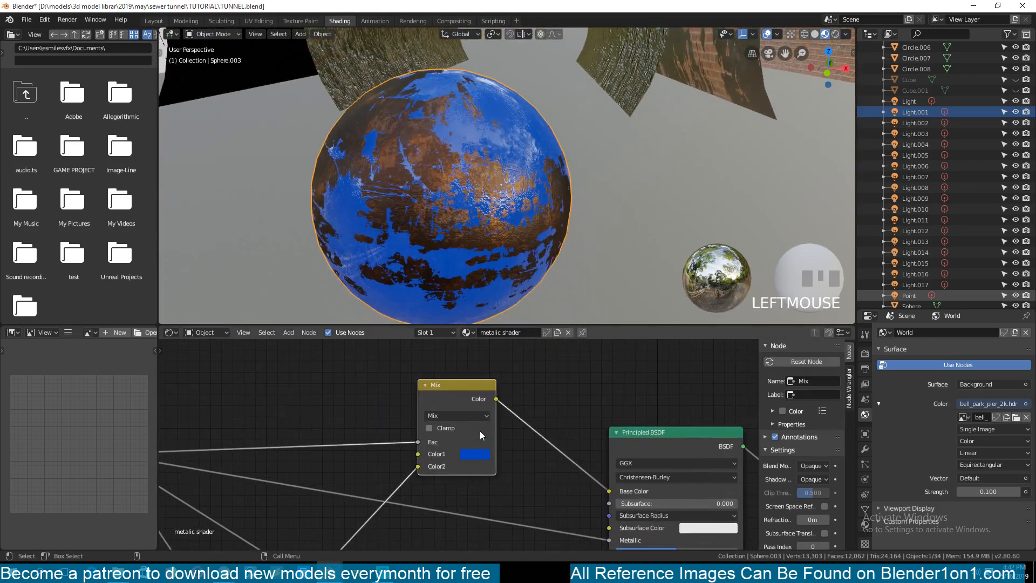
{"action": "left_click", "coordinate": [484, 459]}
{"action": "mouse_move", "coordinate": [515, 339]}
{"action": "left_mouse_down"}
{"action": "mouse_move", "coordinate": [500, 368]}
{"action": "mouse_move", "coordinate": [510, 337]}
{"action": "mouse_move", "coordinate": [531, 350]}
{"action": "mouse_move", "coordinate": [534, 336]}
{"action": "mouse_move", "coordinate": [508, 338]}
{"action": "mouse_move", "coordinate": [512, 354]}
{"action": "mouse_move", "coordinate": [501, 362]}
{"action": "left_mouse_up"}
{"action": "middle_click_drag", "start_coordinate": [335, 231], "coordinate": [302, 224]}
{"action": "key", "text": "ctrl+s"}
{"action": "middle_click_drag", "start_coordinate": [390, 277], "coordinate": [402, 268]}
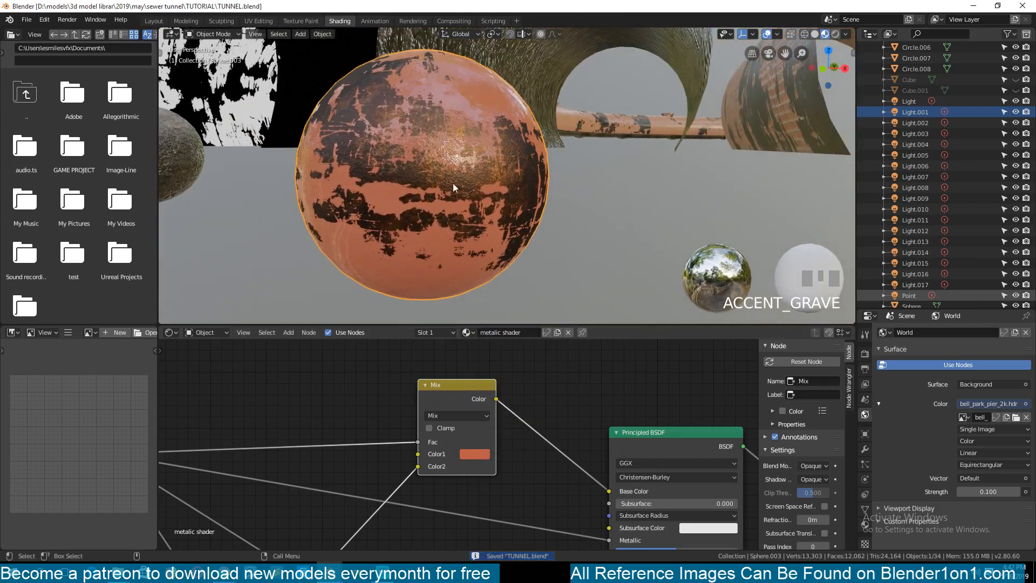
- Move the Base Color Mix node out of the way and insert a new MixRGB node on the link into its Color2
{"action": "middle_click_drag", "start_coordinate": [379, 517], "coordinate": [481, 472]}
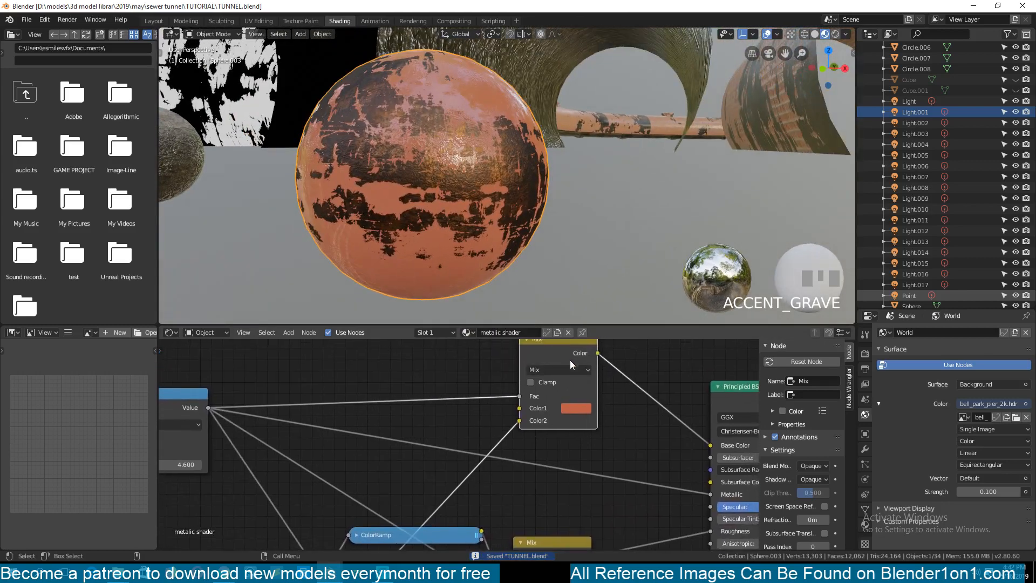
{"action": "left_click_drag", "start_coordinate": [571, 364], "coordinate": [640, 296]}
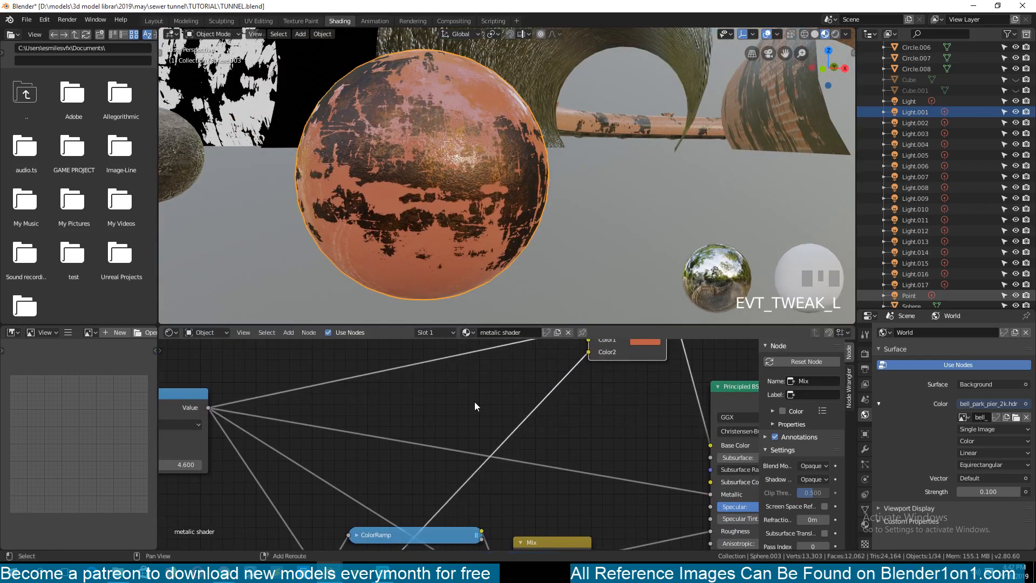
{"action": "key", "text": "shift+a"}
{"action": "mouse_move", "coordinate": [441, 380]}
{"action": "left_click", "coordinate": [540, 427]}
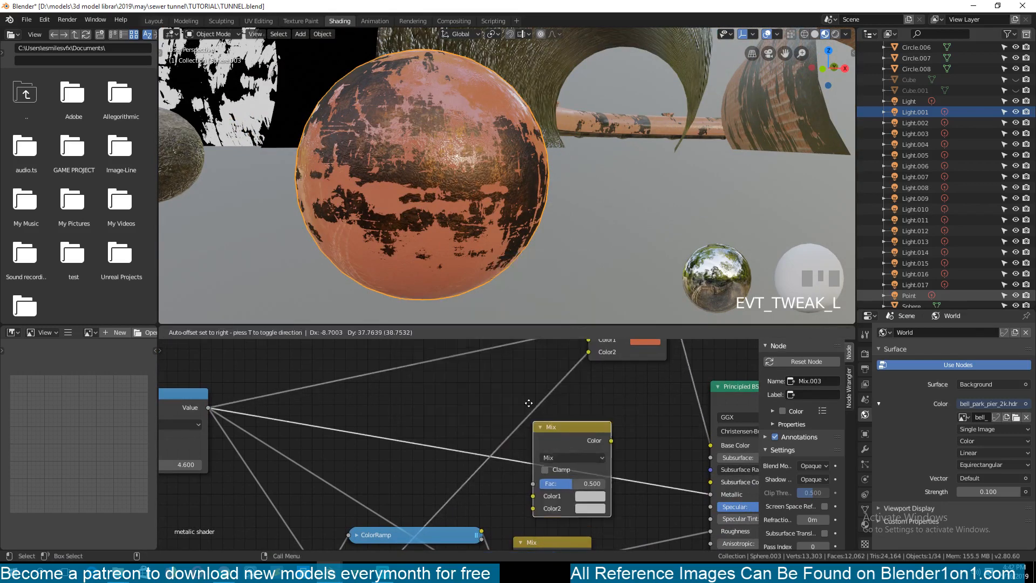
{"action": "left_click", "coordinate": [513, 397]}
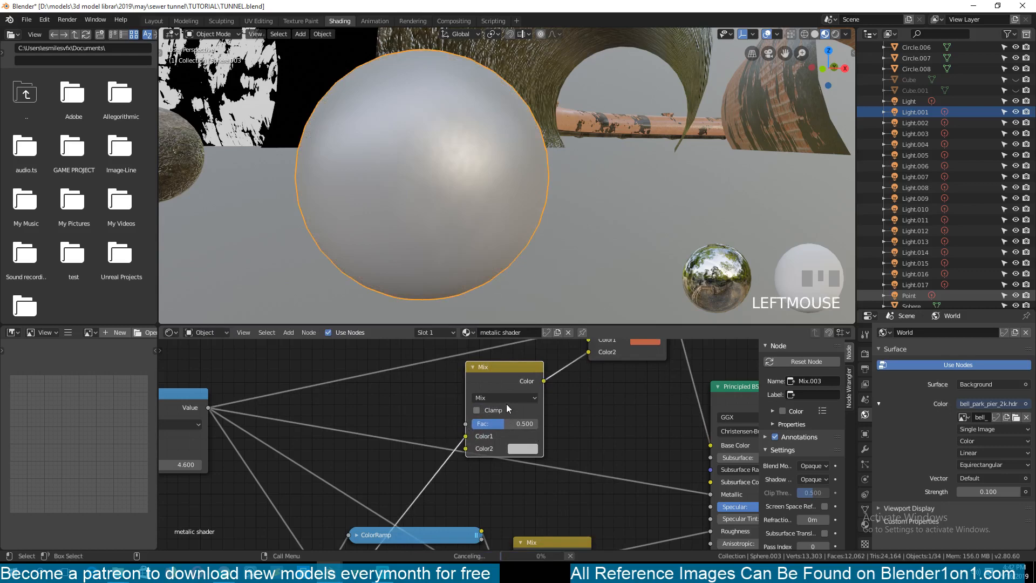
- Set the inserted Mix node's Fac to 1.000 and its blend type to Overlay
{"action": "left_click_drag", "start_coordinate": [505, 424], "coordinate": [539, 424]}
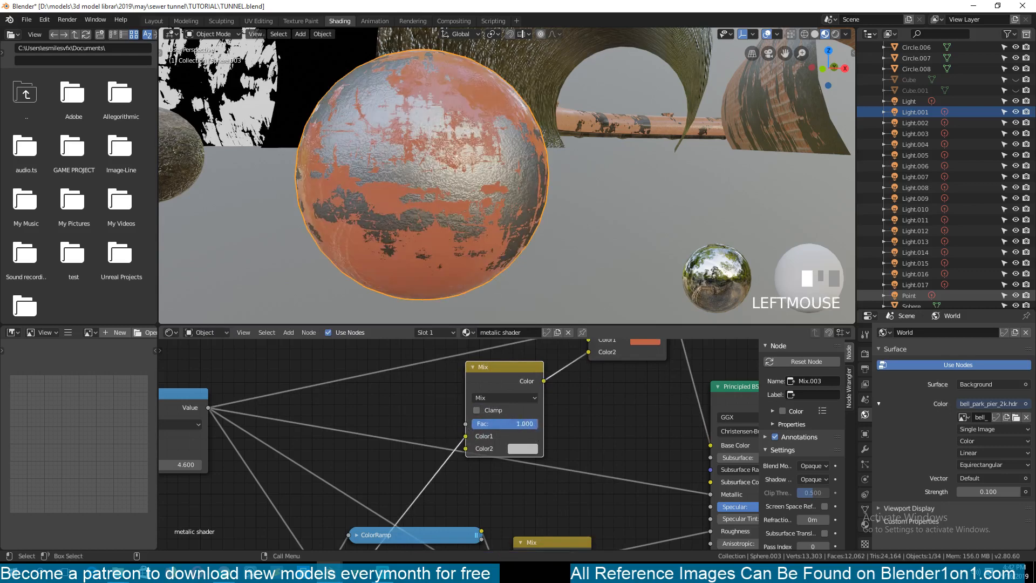
{"action": "left_click", "coordinate": [515, 398]}
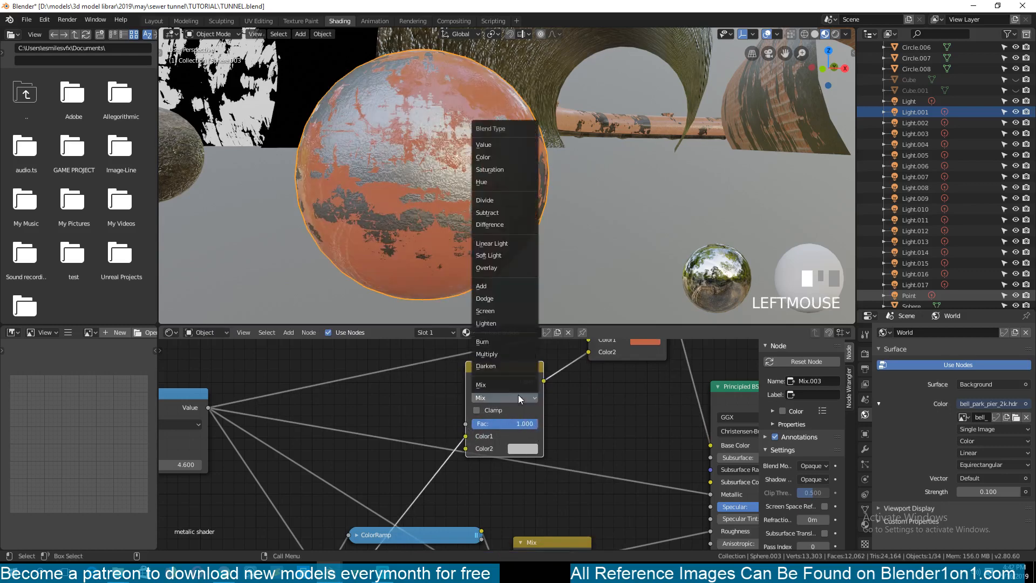
{"action": "left_click", "coordinate": [491, 270]}
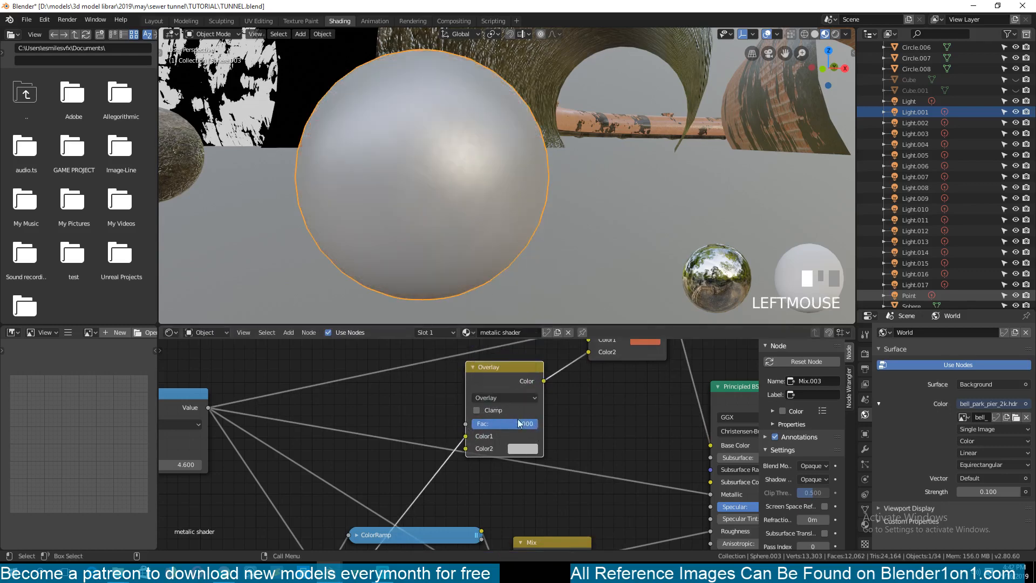
- Tint the rust by setting the Overlay node's Color2 to a light pale pink
{"action": "left_click", "coordinate": [522, 449]}
{"action": "mouse_move", "coordinate": [558, 339]}
{"action": "left_mouse_down"}
{"action": "mouse_move", "coordinate": [574, 322]}
{"action": "mouse_move", "coordinate": [550, 333]}
{"action": "left_mouse_up"}
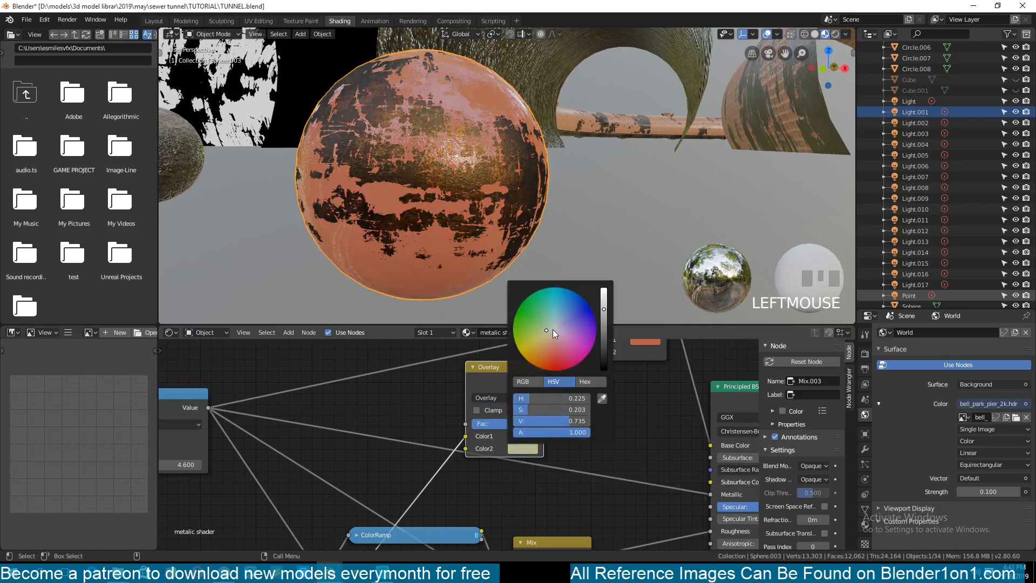
{"action": "left_click_drag", "start_coordinate": [605, 311], "coordinate": [608, 288]}
{"action": "mouse_move", "coordinate": [547, 330]}
{"action": "left_mouse_down"}
{"action": "mouse_move", "coordinate": [556, 344]}
{"action": "mouse_move", "coordinate": [555, 335]}
{"action": "left_mouse_up"}
- Set Color1 of the Mix node feeding Base Color to a dark slate blue
{"action": "middle_click_drag", "start_coordinate": [688, 415], "coordinate": [616, 499]}
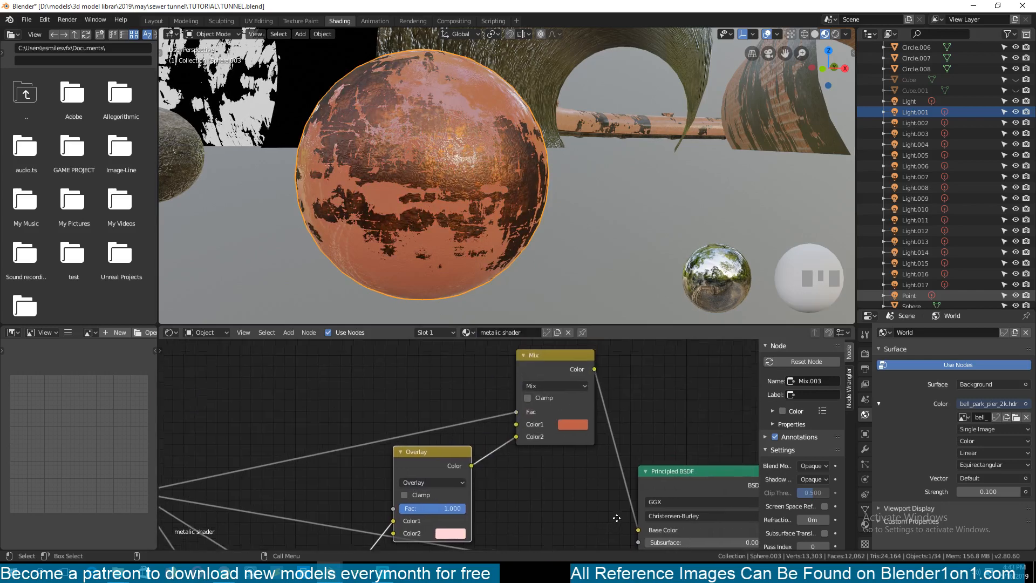
{"action": "left_click", "coordinate": [582, 422]}
{"action": "left_click", "coordinate": [610, 303]}
{"action": "mouse_move", "coordinate": [610, 302]}
{"action": "left_mouse_down"}
{"action": "mouse_move", "coordinate": [615, 291]}
{"action": "mouse_move", "coordinate": [655, 314]}
{"action": "left_mouse_up"}
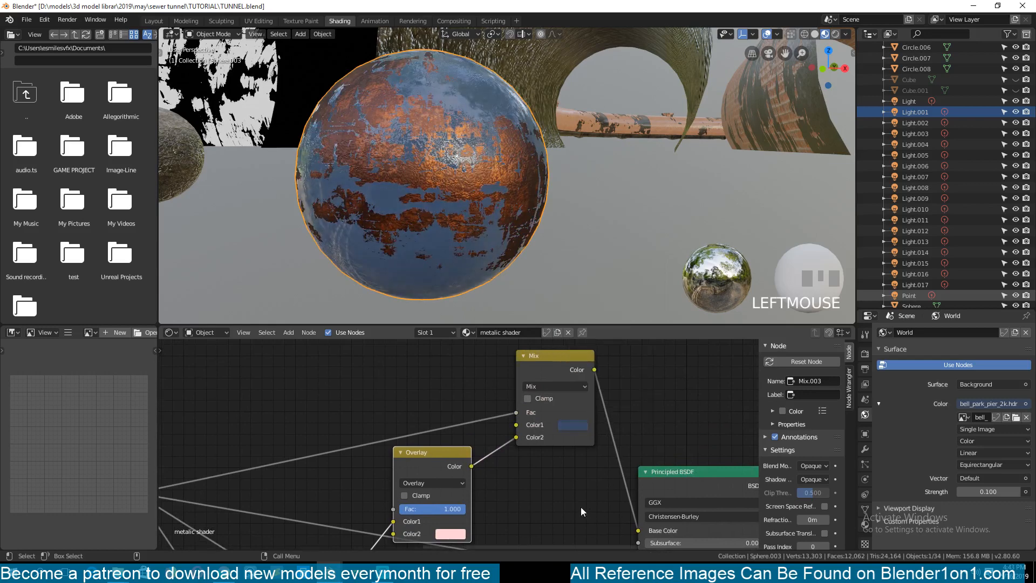
- Expand the upper roughness ColorRamp, move it clear, lighten its black stop to a mid grey and save the file
{"action": "middle_click_drag", "start_coordinate": [580, 506], "coordinate": [508, 363]}
{"action": "middle_click_drag", "start_coordinate": [489, 424], "coordinate": [549, 315]}
{"action": "middle_click_drag", "start_coordinate": [421, 378], "coordinate": [473, 443]}
{"action": "left_click_drag", "start_coordinate": [382, 472], "coordinate": [354, 502]}
{"action": "left_click", "coordinate": [325, 431]}
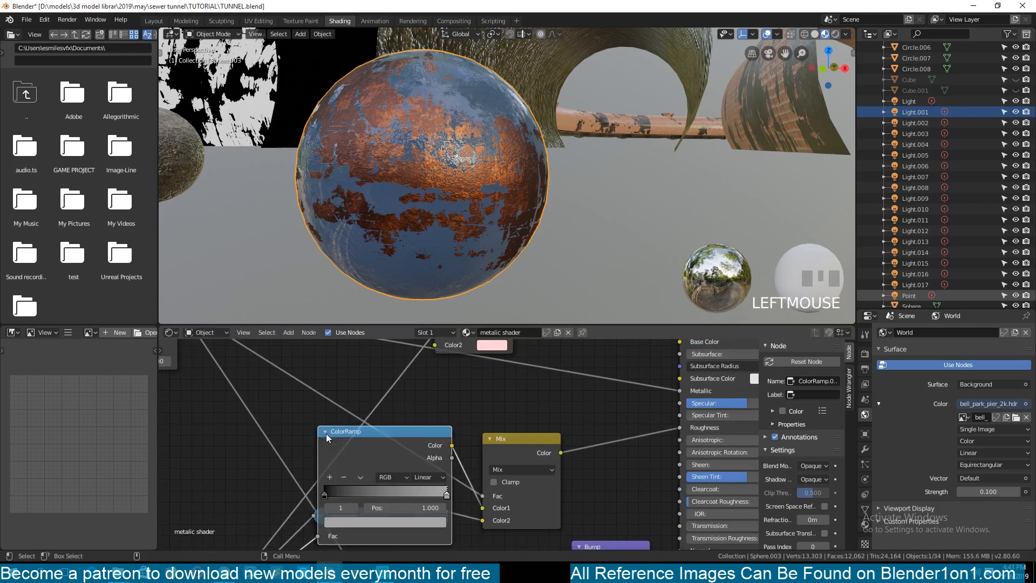
{"action": "left_click_drag", "start_coordinate": [363, 441], "coordinate": [359, 379]}
{"action": "left_click", "coordinate": [325, 431]}
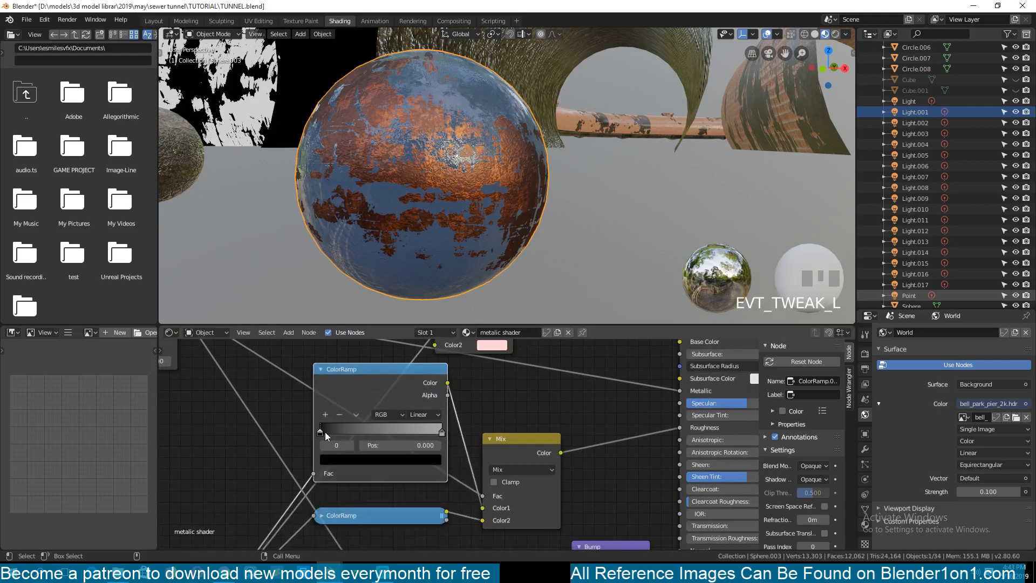
{"action": "left_click", "coordinate": [364, 460]}
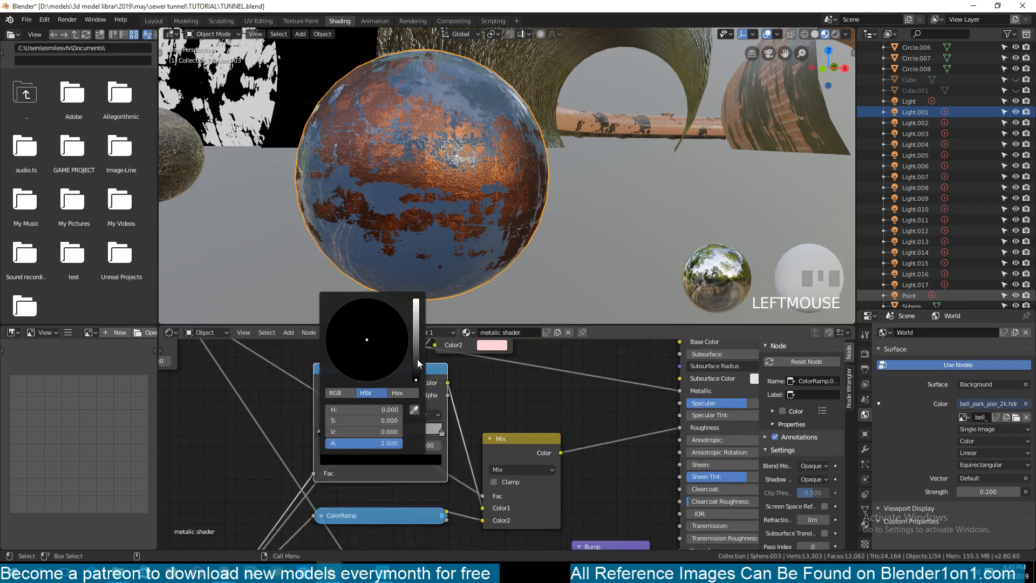
{"action": "left_click_drag", "start_coordinate": [417, 358], "coordinate": [416, 332]}
{"action": "middle_click_drag", "start_coordinate": [463, 409], "coordinate": [456, 374]}
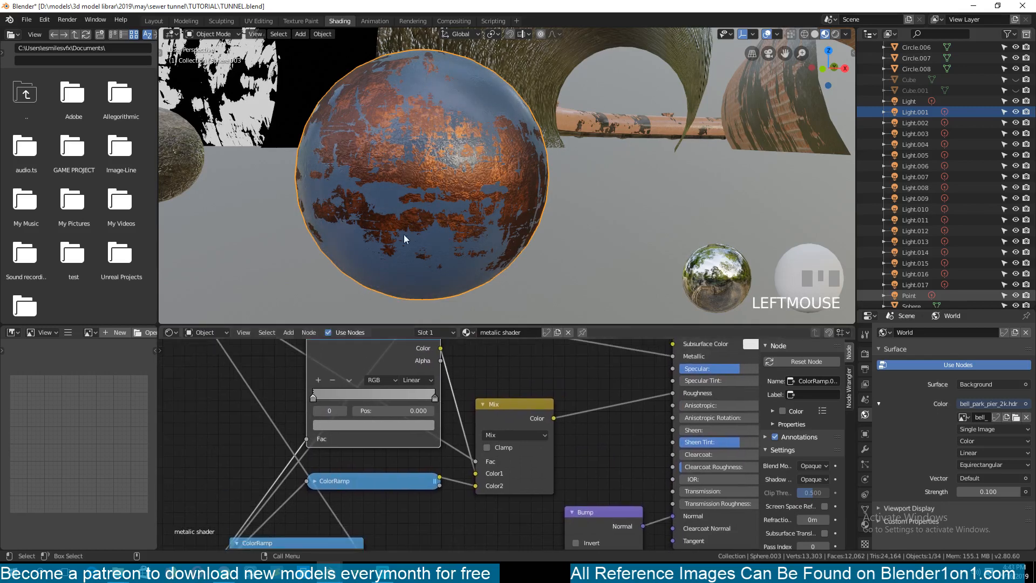
{"action": "key", "text": "ctrl+s"}
- Inspect the painted and rusty areas of the sphere from several sides and save the file again
{"action": "key", "text": "shift+grave"}
{"action": "left_click", "coordinate": [458, 247]}
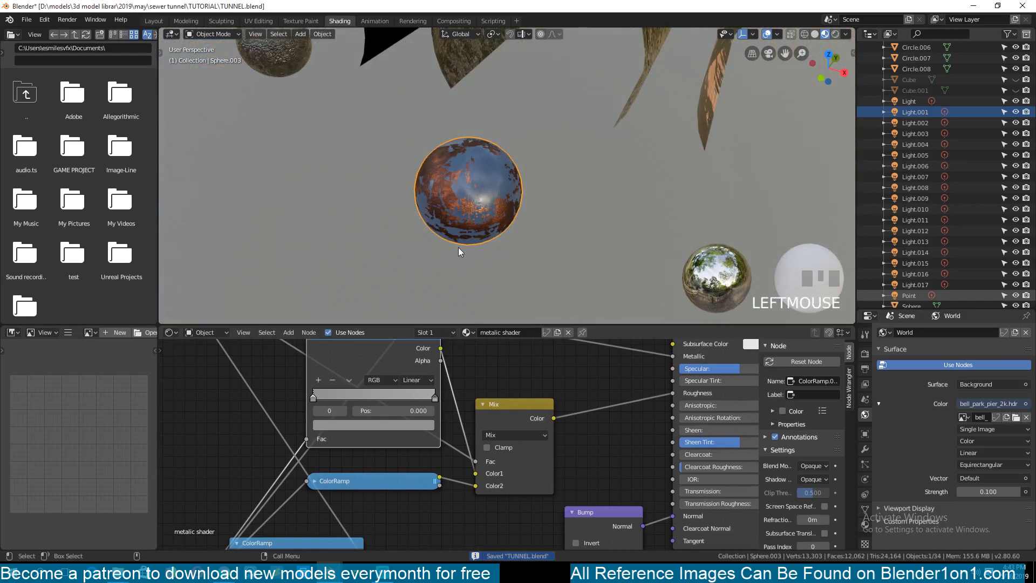
{"action": "scroll", "coordinate": [465, 208], "scroll_direction": "up", "scroll_amount": 3}
{"action": "key", "text": "shift+grave"}
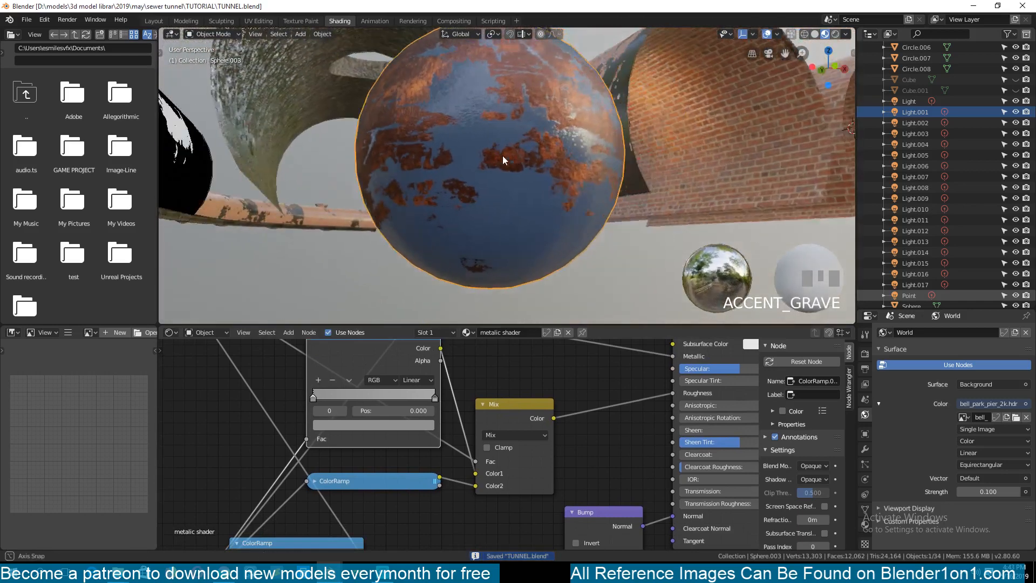
{"action": "left_click", "coordinate": [423, 213]}
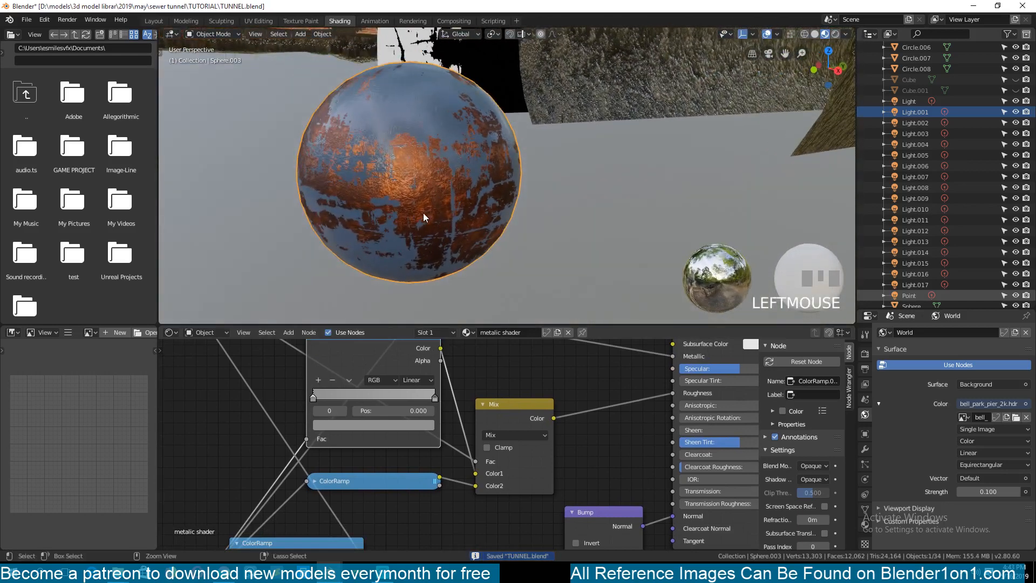
{"action": "key", "text": "ctrl+s"}
{"action": "key", "text": "shift+grave"}
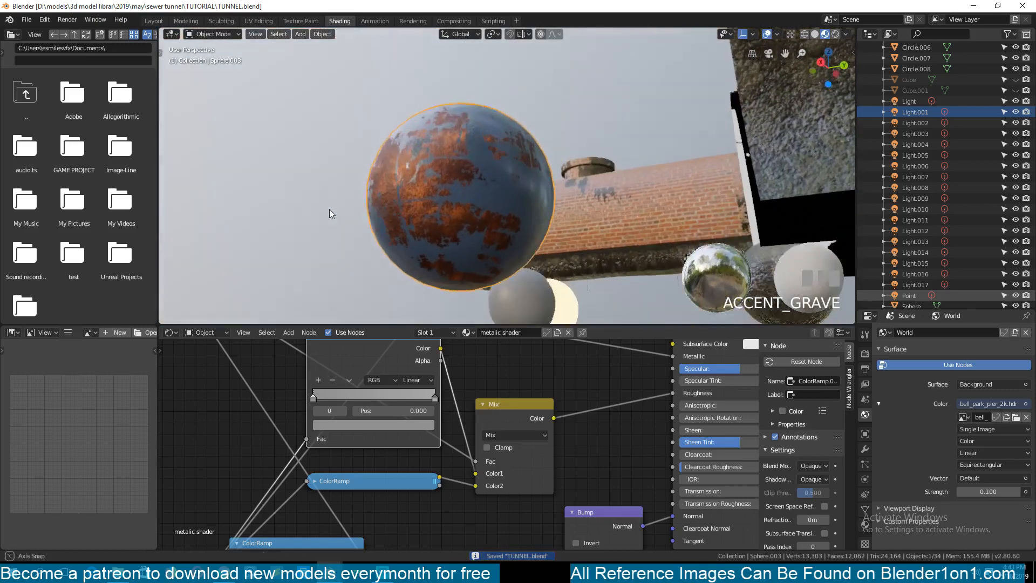
- Select the rusty painted-metal test sphere in TUNNEL.blend and copy it
{"action": "left_click", "coordinate": [377, 235]}
{"action": "scroll", "coordinate": [296, 444], "scroll_direction": "down", "scroll_amount": 3}
{"action": "middle_click_drag", "start_coordinate": [296, 445], "coordinate": [524, 388]}
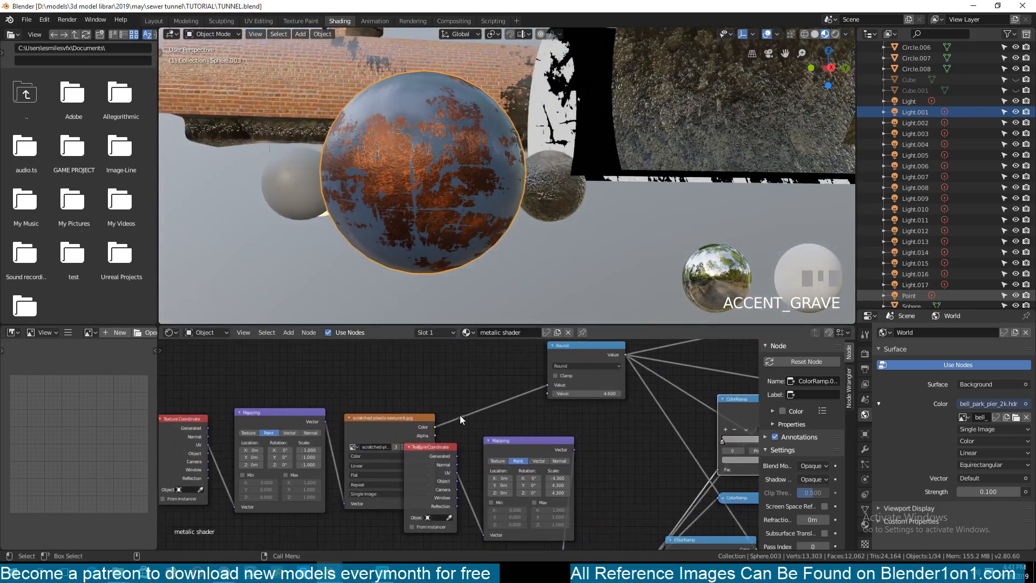
{"action": "scroll", "coordinate": [354, 203], "scroll_direction": "down", "scroll_amount": 6}
{"action": "left_click", "coordinate": [477, 196]}
{"action": "key", "text": "ctrl+c"}
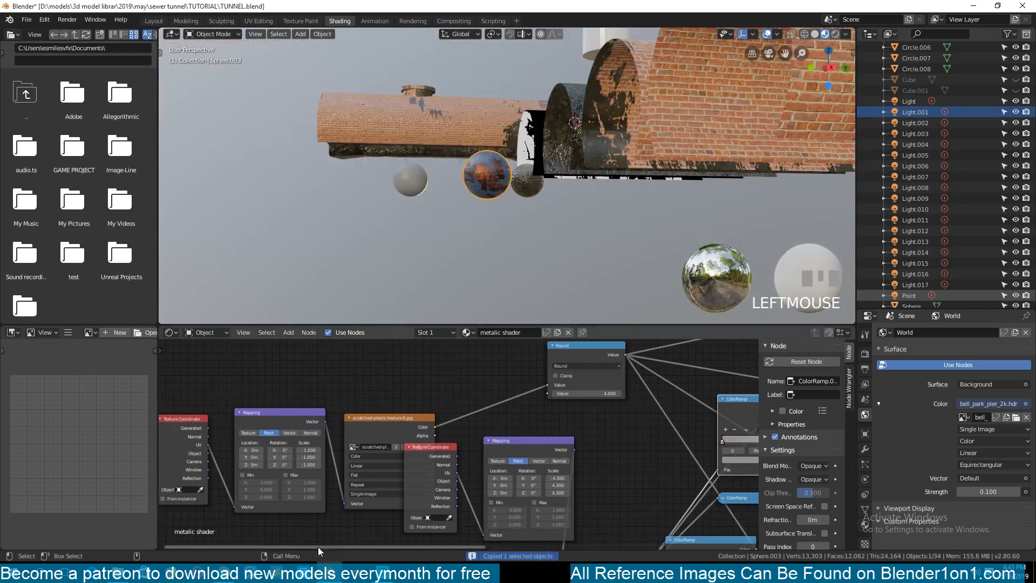
- Switch to the Blender window with sewer tunnel1.blend, paste the copied sphere outside the tunnel and select it
{"action": "left_click", "coordinate": [324, 551]}
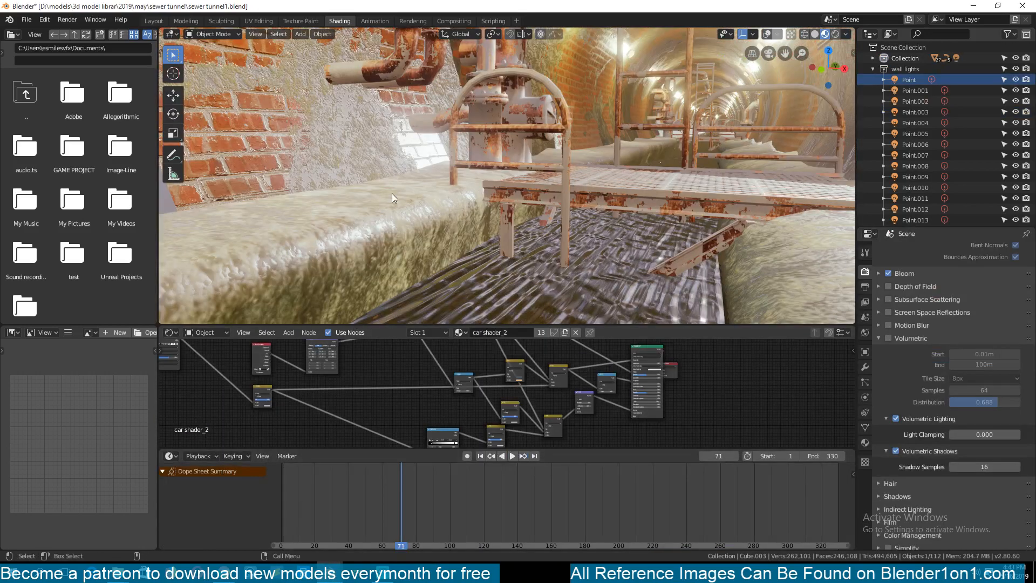
{"action": "left_click", "coordinate": [446, 119]}
{"action": "key", "text": "KP_Decimal"}
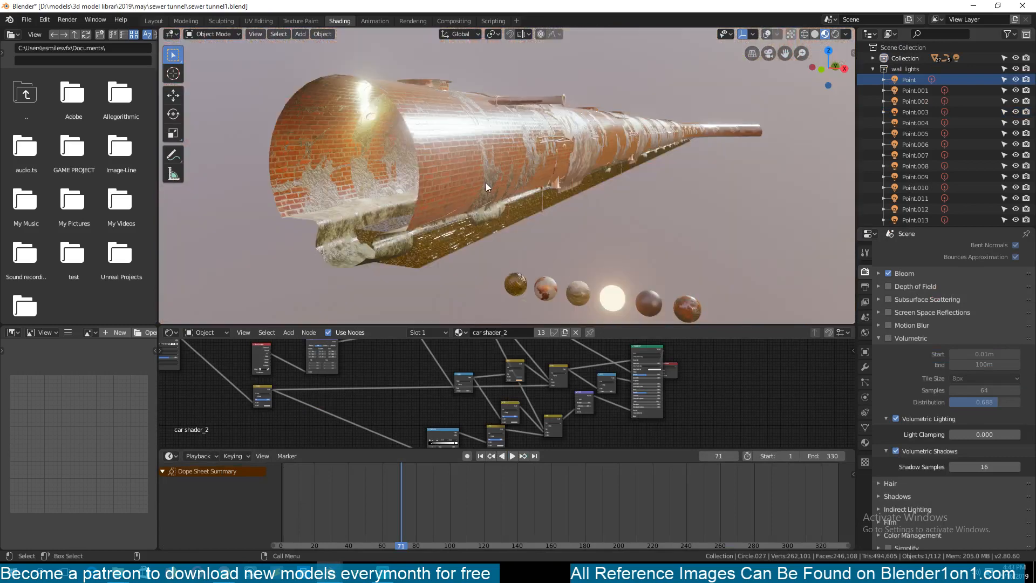
{"action": "middle_click_drag", "start_coordinate": [486, 182], "coordinate": [520, 199]}
{"action": "key", "text": "ctrl+v"}
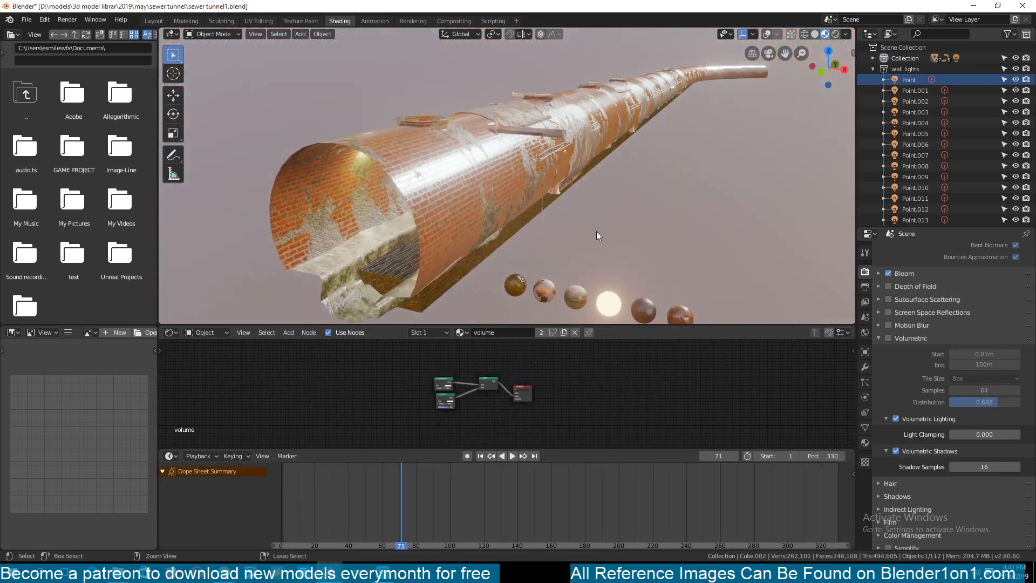
{"action": "left_click", "coordinate": [733, 152]}
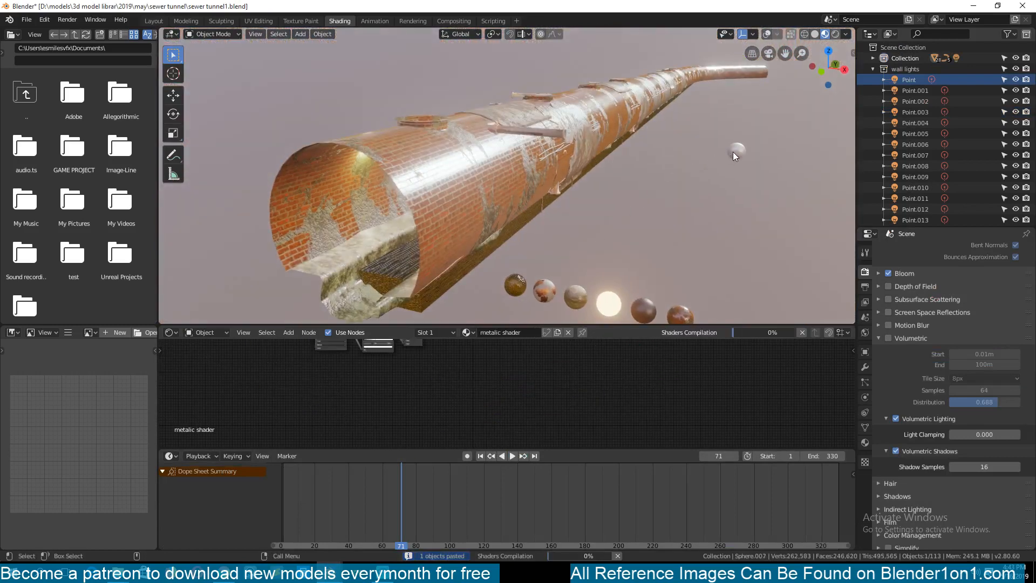
- Move the pasted sphere along the global Y axis to beside the row of material spheres
{"action": "key", "text": "g"}
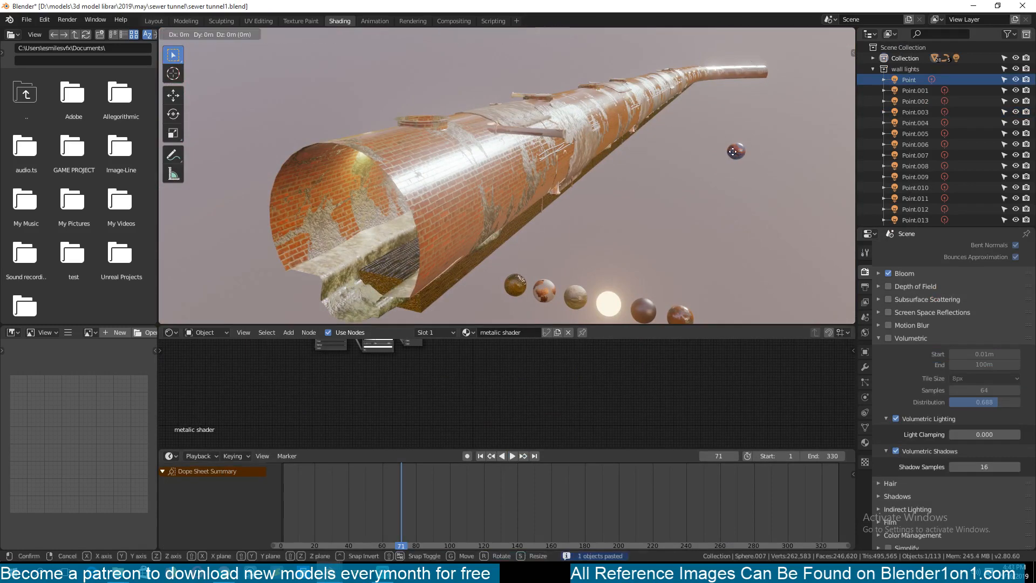
{"action": "key", "text": "y"}
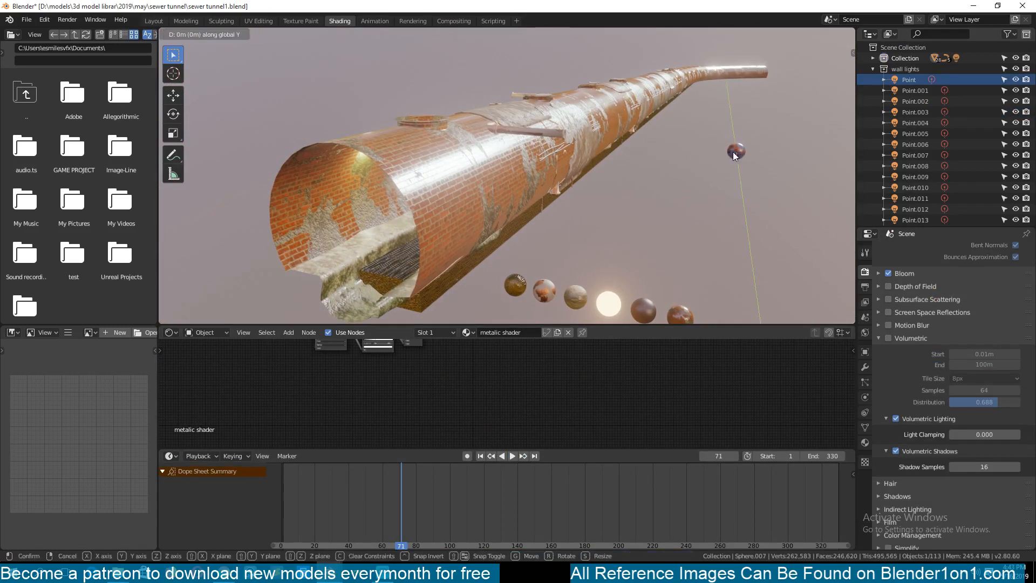
{"action": "right_click", "coordinate": [733, 152]}
{"action": "scroll", "coordinate": [733, 156], "scroll_direction": "down", "scroll_amount": 4}
{"action": "key", "text": "g"}
{"action": "key", "text": "y"}
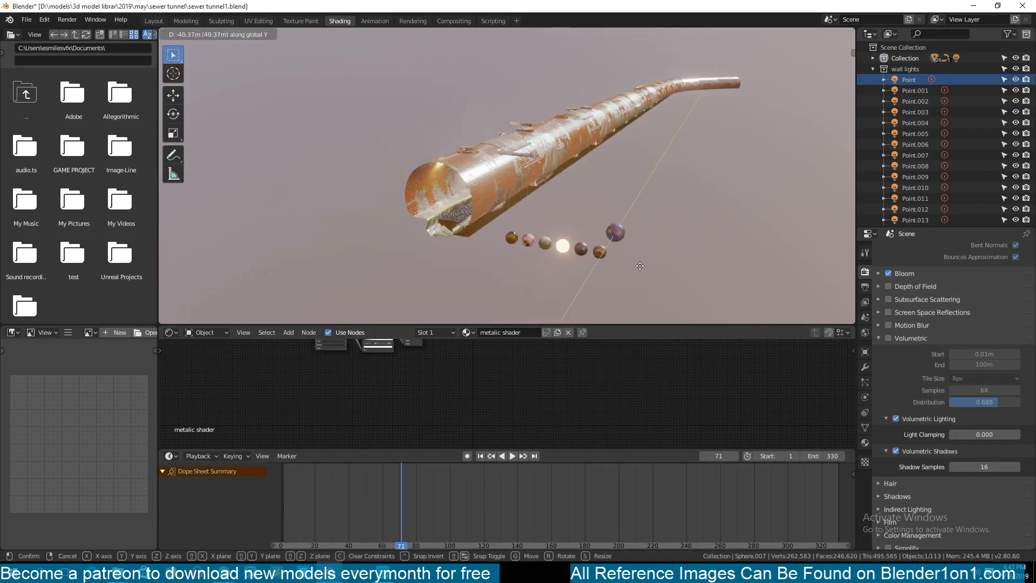
{"action": "left_click", "coordinate": [642, 262]}
- Link the pasted sphere's metallic shader material to the wall pipe assembly, the walkway platform and its railing
{"action": "scroll", "coordinate": [418, 219], "scroll_direction": "up", "scroll_amount": 5}
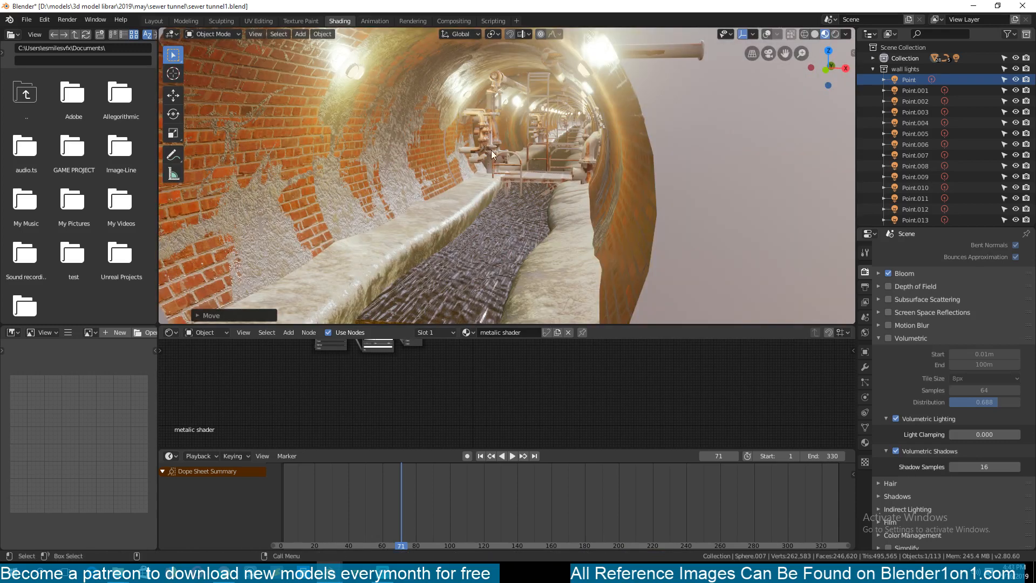
{"action": "left_click", "coordinate": [494, 163]}
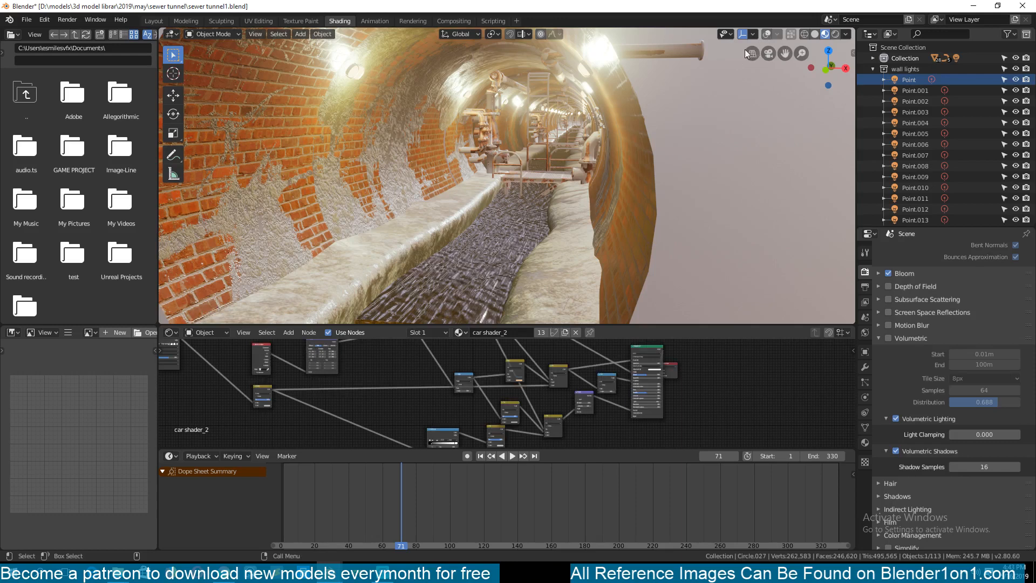
{"action": "key", "text": "shift+alt+z"}
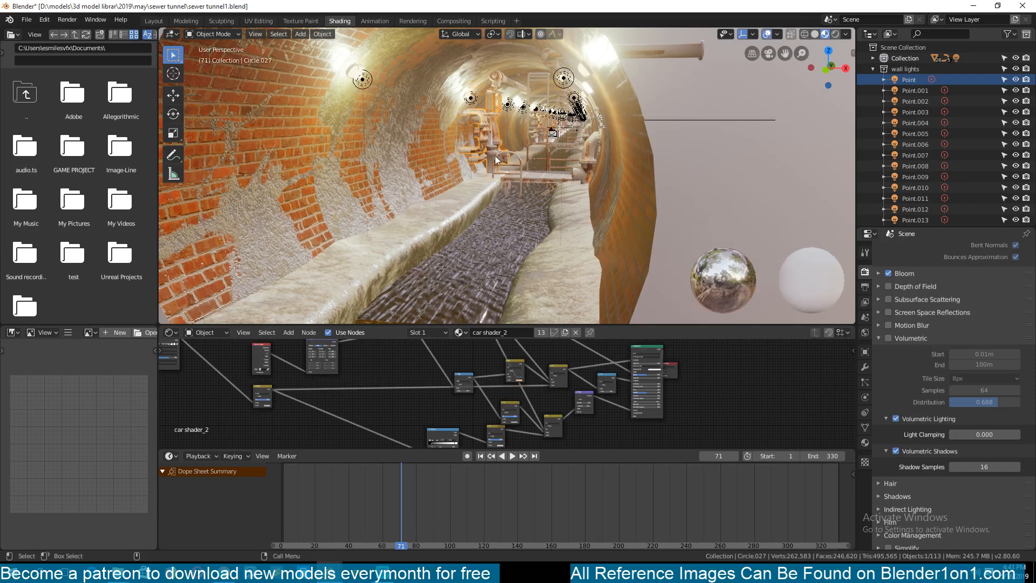
{"action": "left_click", "coordinate": [517, 160], "text": "shift"}
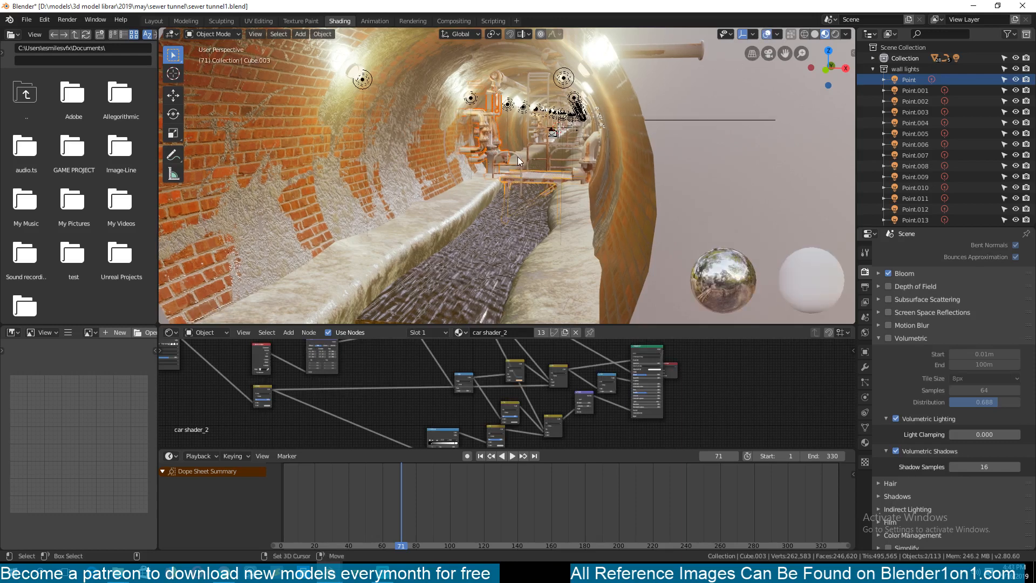
{"action": "left_click", "coordinate": [517, 157], "text": "shift"}
{"action": "scroll", "coordinate": [569, 192], "scroll_direction": "down", "scroll_amount": 8}
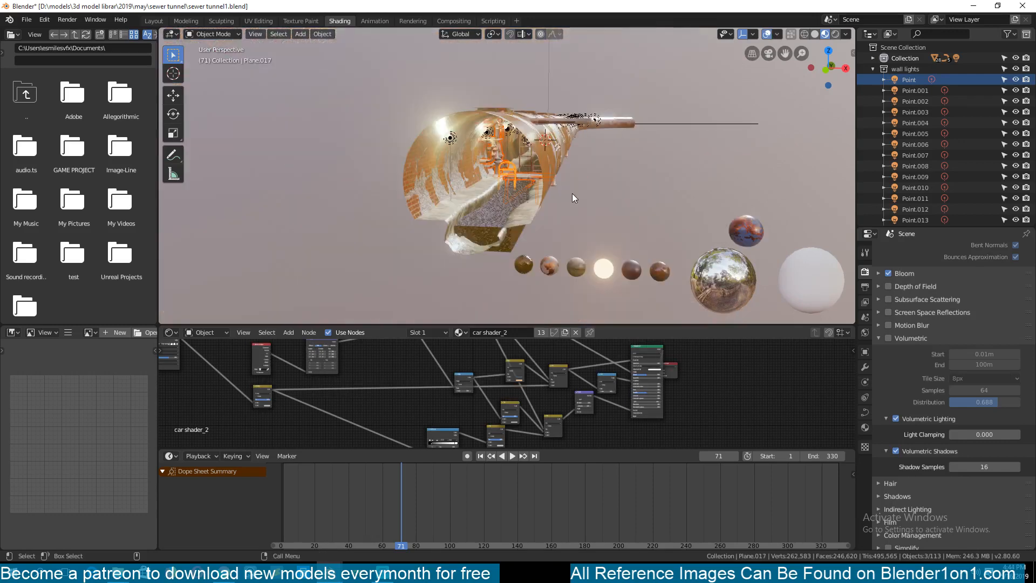
{"action": "left_click", "coordinate": [736, 230], "text": "shift"}
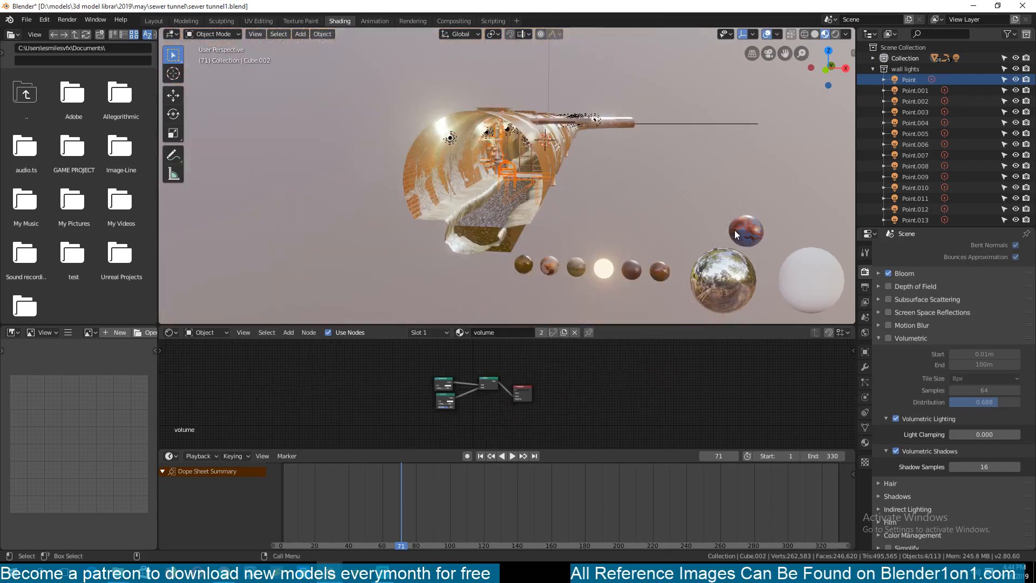
{"action": "left_click", "coordinate": [738, 229], "text": "shift"}
{"action": "key", "text": "z"}
{"action": "left_click", "coordinate": [439, 140]}
{"action": "left_click", "coordinate": [743, 233], "text": "shift"}
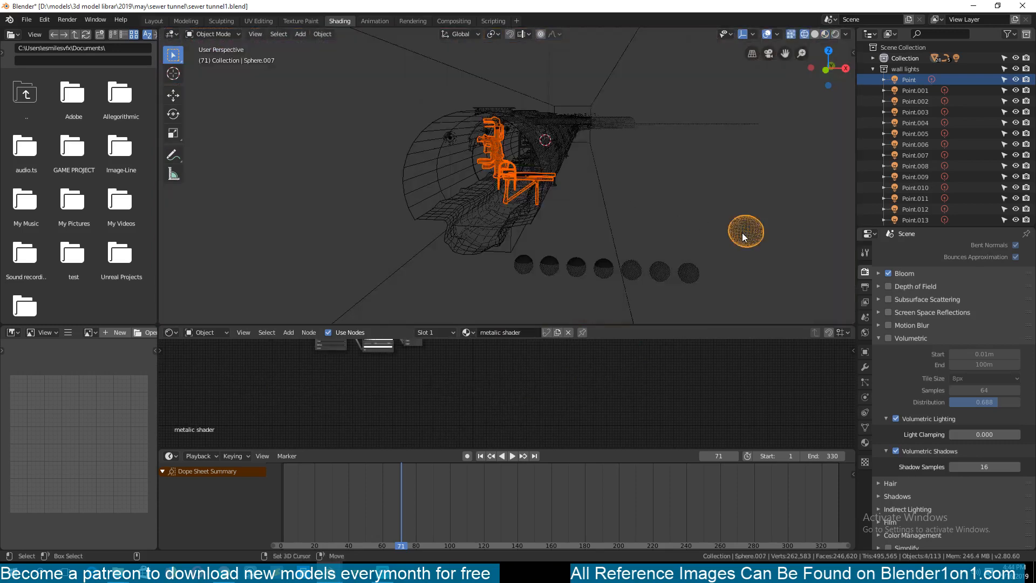
{"action": "scroll", "coordinate": [625, 174], "scroll_direction": "down", "scroll_amount": 3}
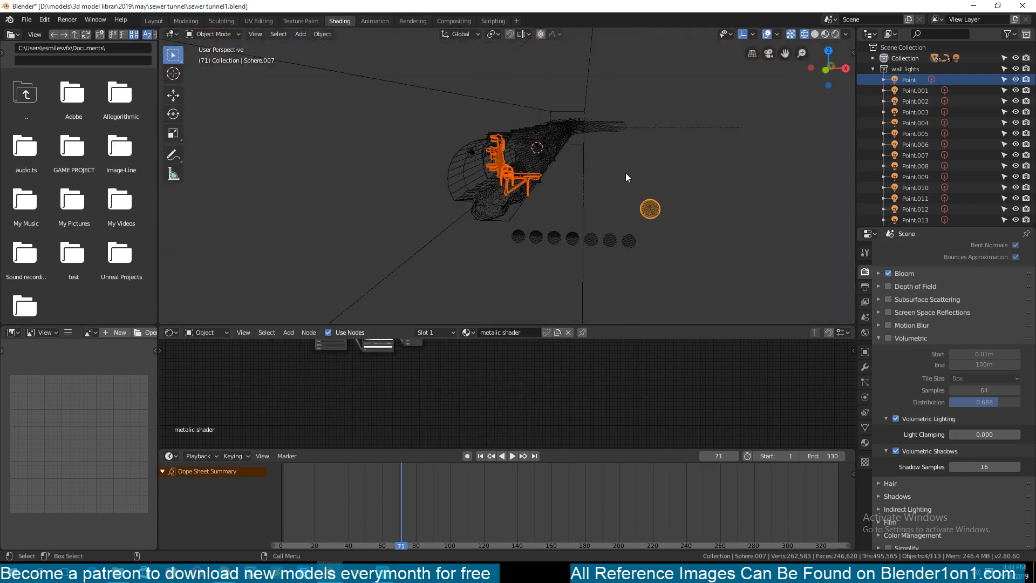
{"action": "key", "text": "ctrl+l"}
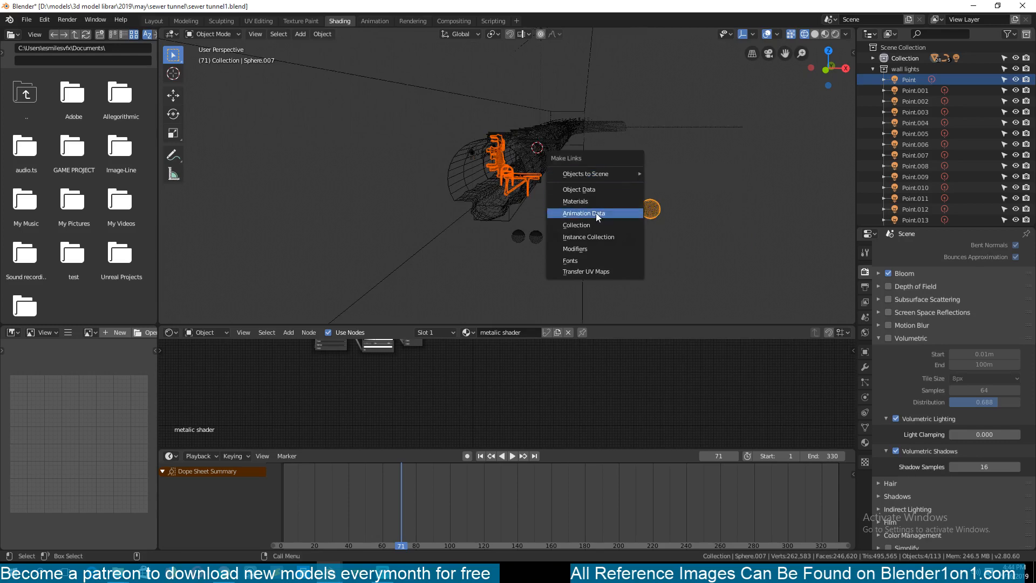
{"action": "left_click", "coordinate": [600, 202]}
- Switch from wireframe to solid shading, deselect everything, return the viewport to material preview and save the file
{"action": "key", "text": "z"}
{"action": "left_click", "coordinate": [624, 163]}
{"action": "scroll", "coordinate": [519, 169], "scroll_direction": "up", "scroll_amount": 10}
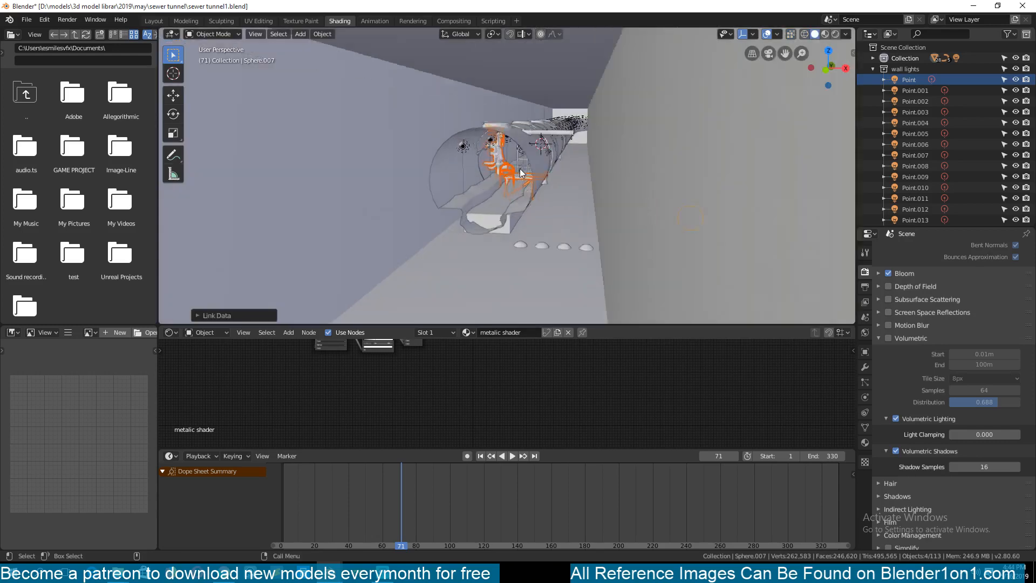
{"action": "key", "text": "alt+a"}
{"action": "left_click", "coordinate": [825, 34]}
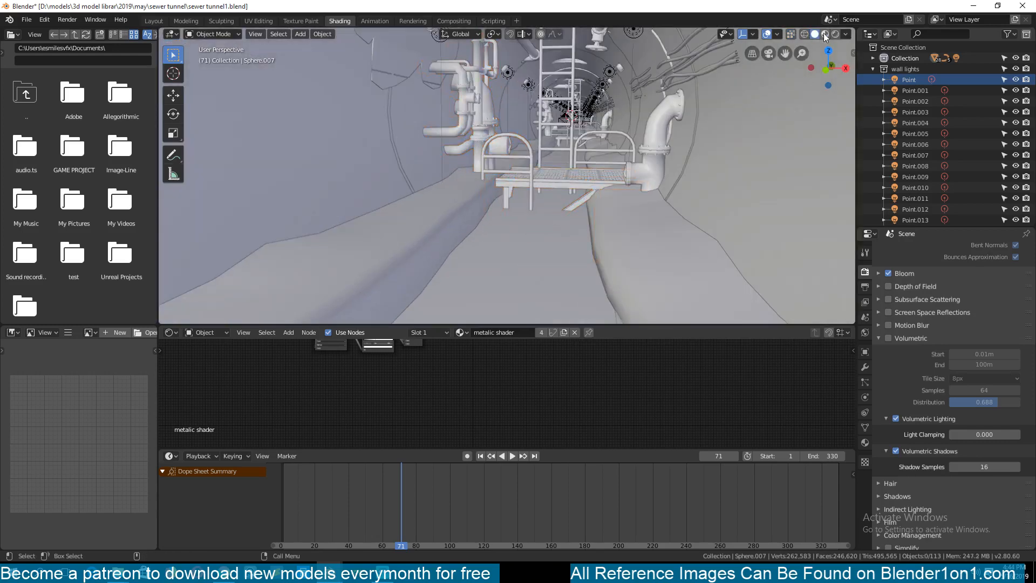
{"action": "scroll", "coordinate": [545, 159], "scroll_direction": "up", "scroll_amount": 2}
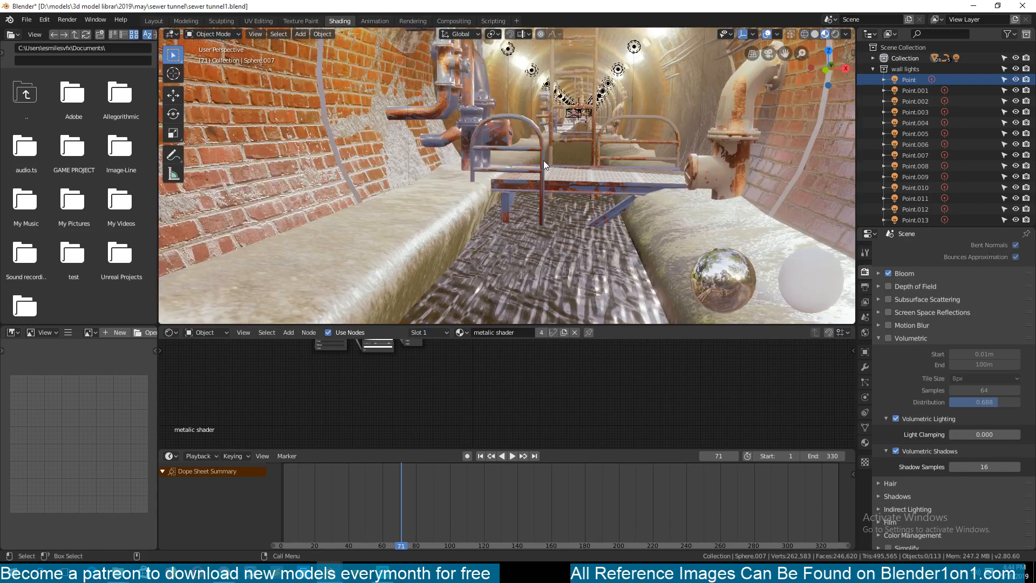
{"action": "key", "text": "ctrl+s"}
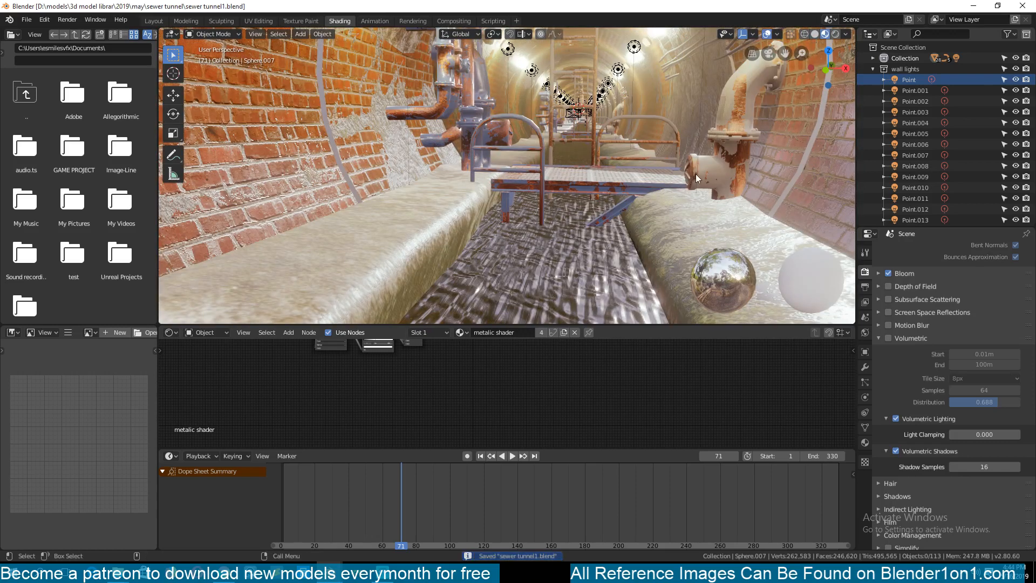
- Link the walkway platform's metallic shader material to the pipe fitting beside it, save the file and deselect everything
{"action": "left_click", "coordinate": [591, 187]}
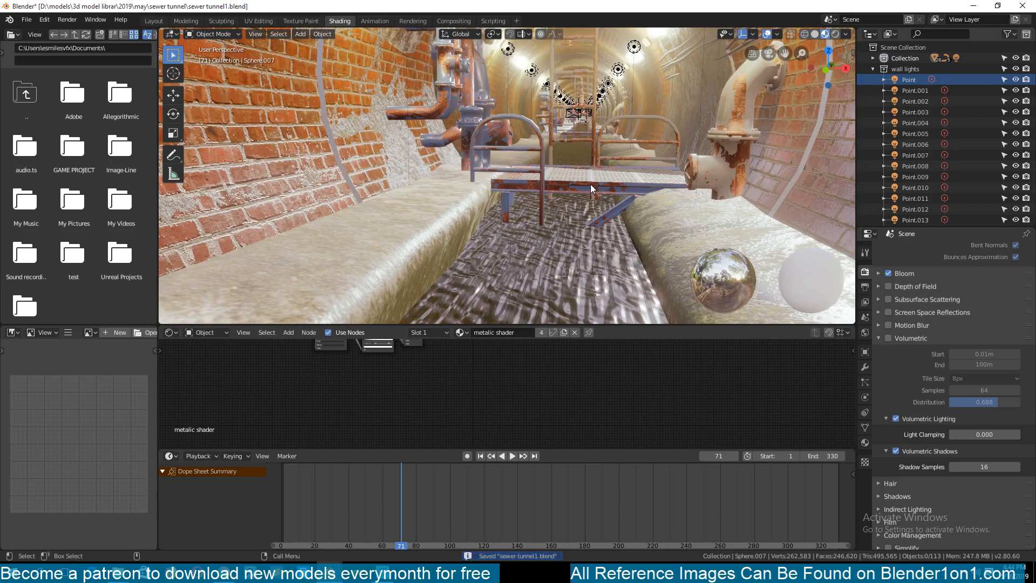
{"action": "scroll", "coordinate": [591, 186], "scroll_direction": "up", "scroll_amount": 5}
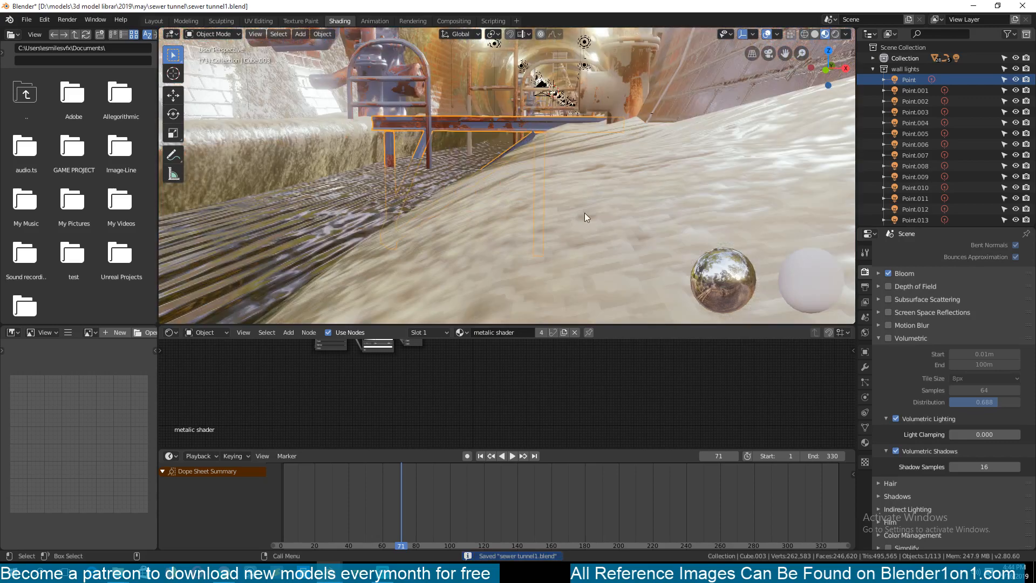
{"action": "middle_click_drag", "start_coordinate": [585, 213], "coordinate": [619, 281], "text": "shift"}
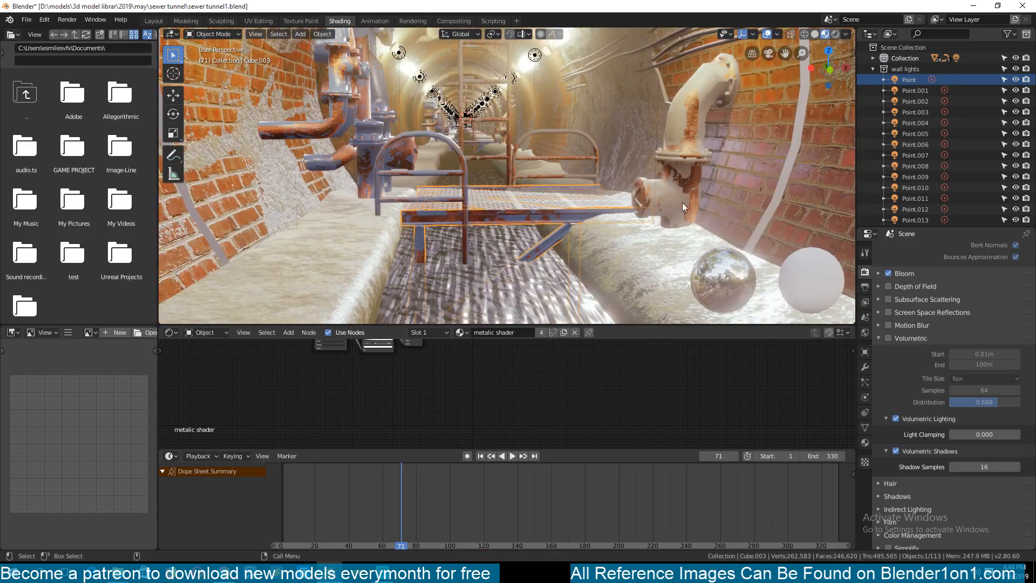
{"action": "left_click", "coordinate": [635, 207], "text": "shift"}
{"action": "left_click", "coordinate": [536, 211], "text": "shift"}
{"action": "key", "text": "ctrl+l"}
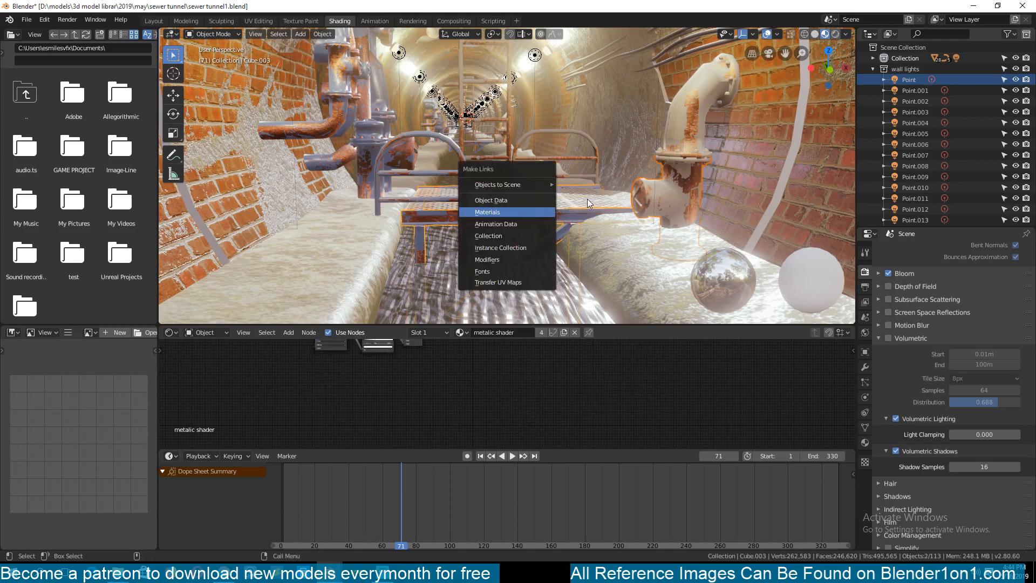
{"action": "left_click", "coordinate": [537, 212]}
{"action": "key", "text": "ctrl+s"}
{"action": "key", "text": "alt+a"}
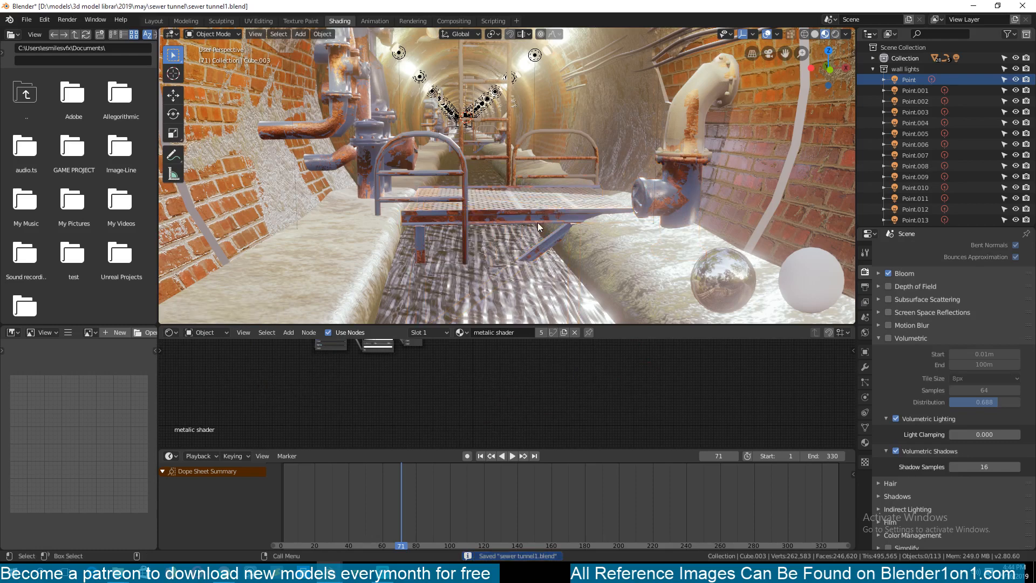
- Inspect the rusted metal around the walkway and select the pipe assembly on the opposite wall from the elbow pipe
{"action": "middle_click_drag", "start_coordinate": [538, 222], "coordinate": [536, 232]}
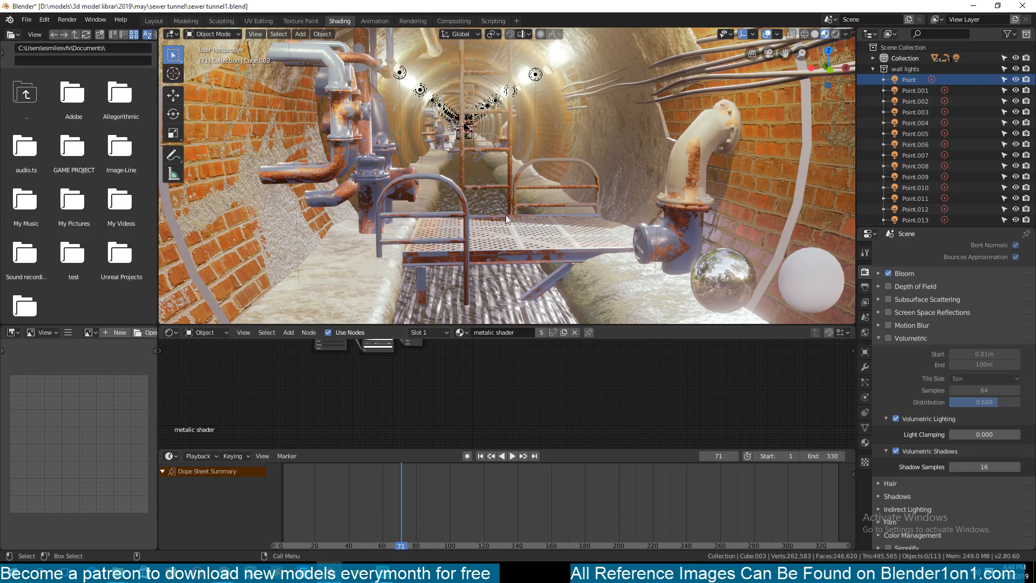
{"action": "scroll", "coordinate": [506, 215], "scroll_direction": "up", "scroll_amount": 2}
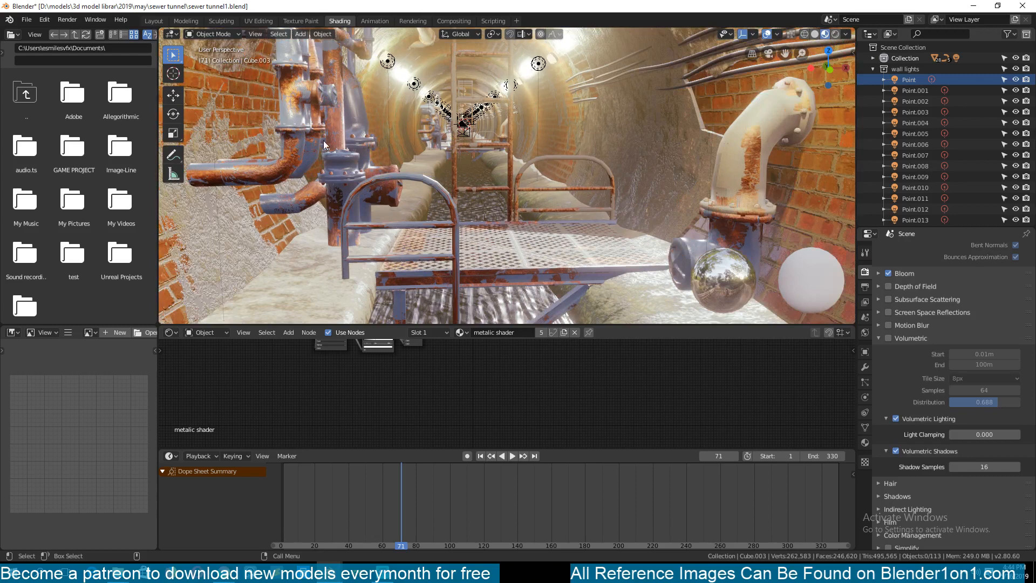
{"action": "left_click", "coordinate": [335, 164]}
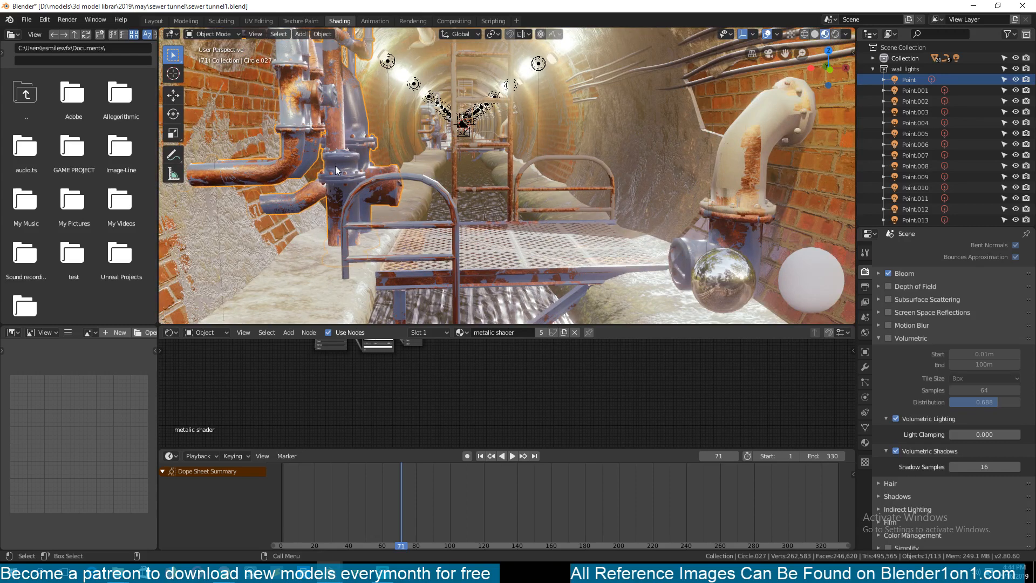